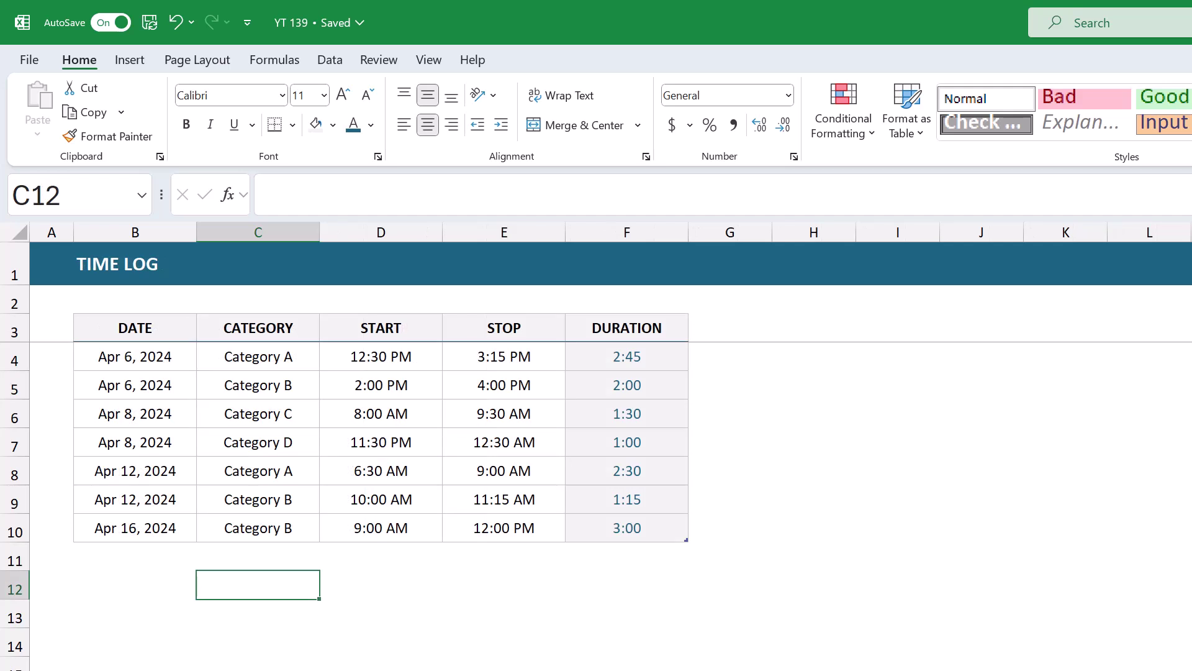
Extend the Time Log table by two rows and log an Apr 18 entry for Category A
left_click_drag(689, 538, 686, 595)
left_click(174, 549)
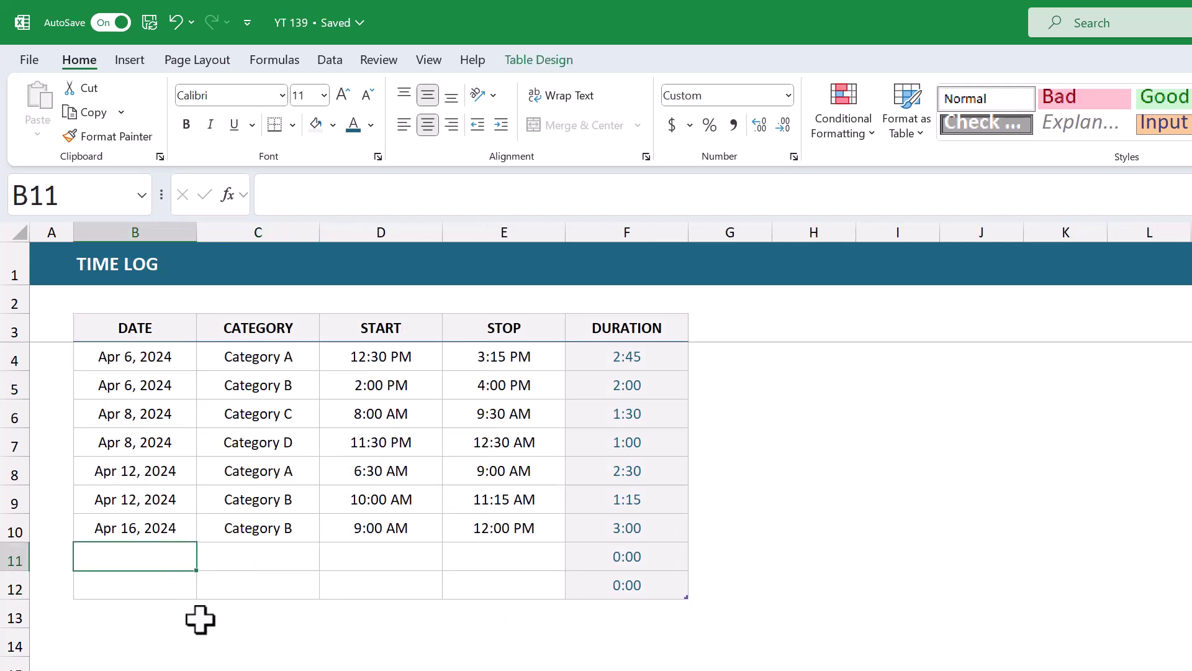
type("4/18")
key("Tab")
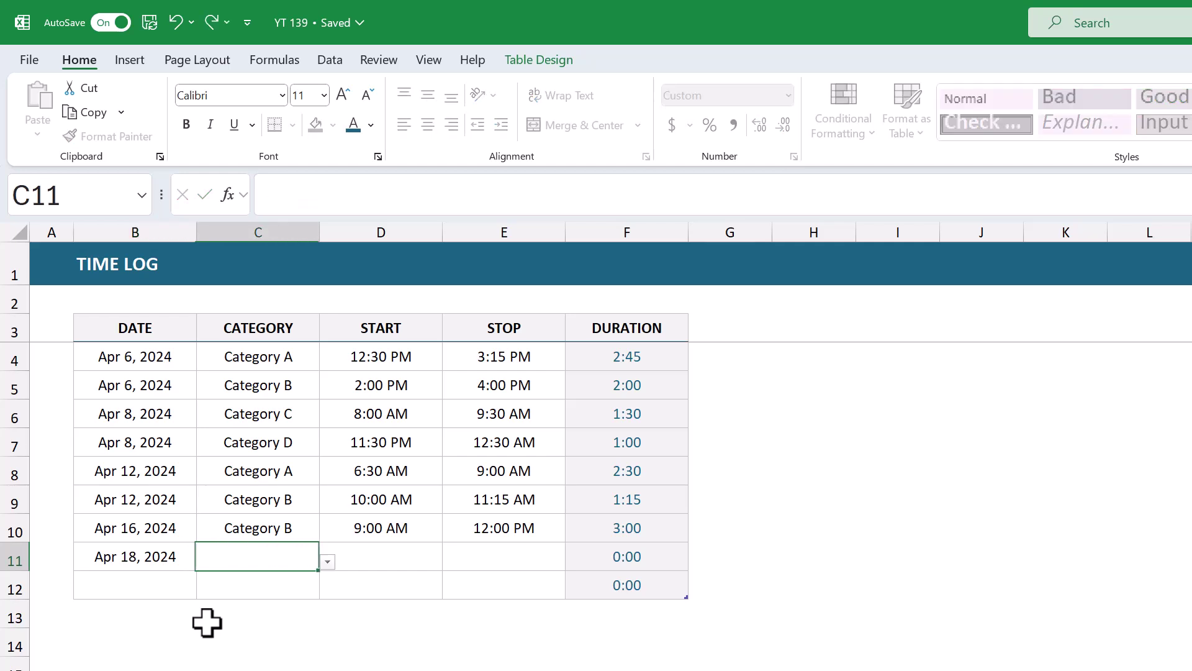
left_click(327, 561)
left_click(291, 580)
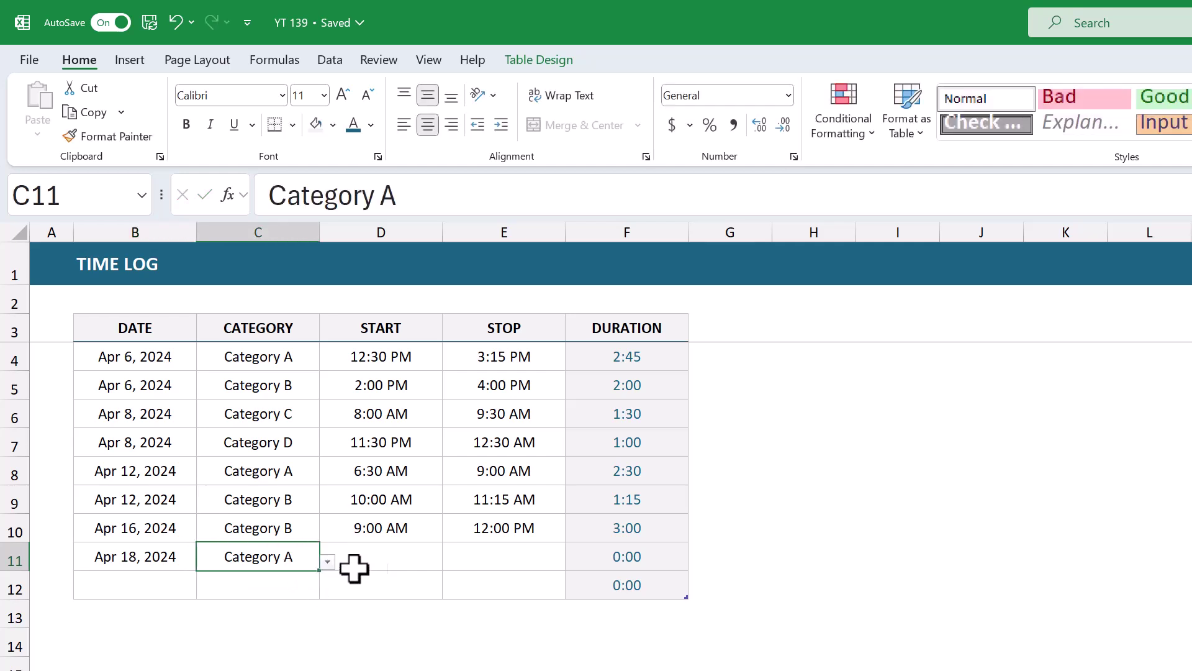
Give the entry an 8:00 AM start and 10:00 AM stop, then go to SUMMARY
key("Tab")
type("8 am")
key("Tab")
type("10 am")
key("Return")
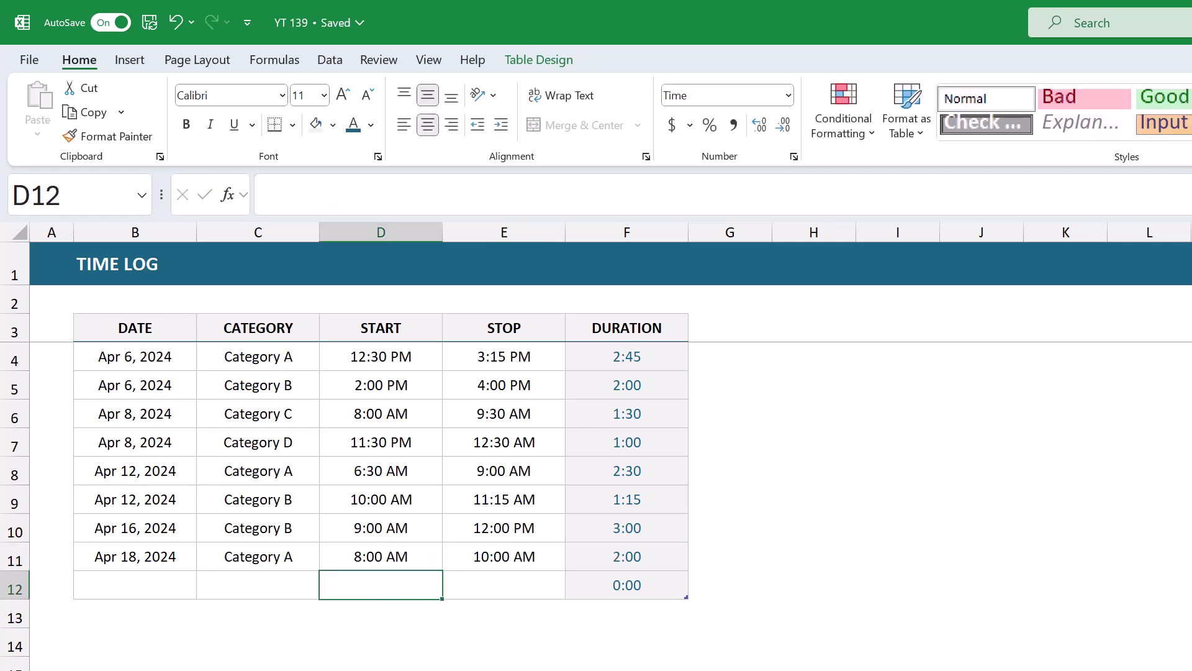
key("ctrl+Page_Down")
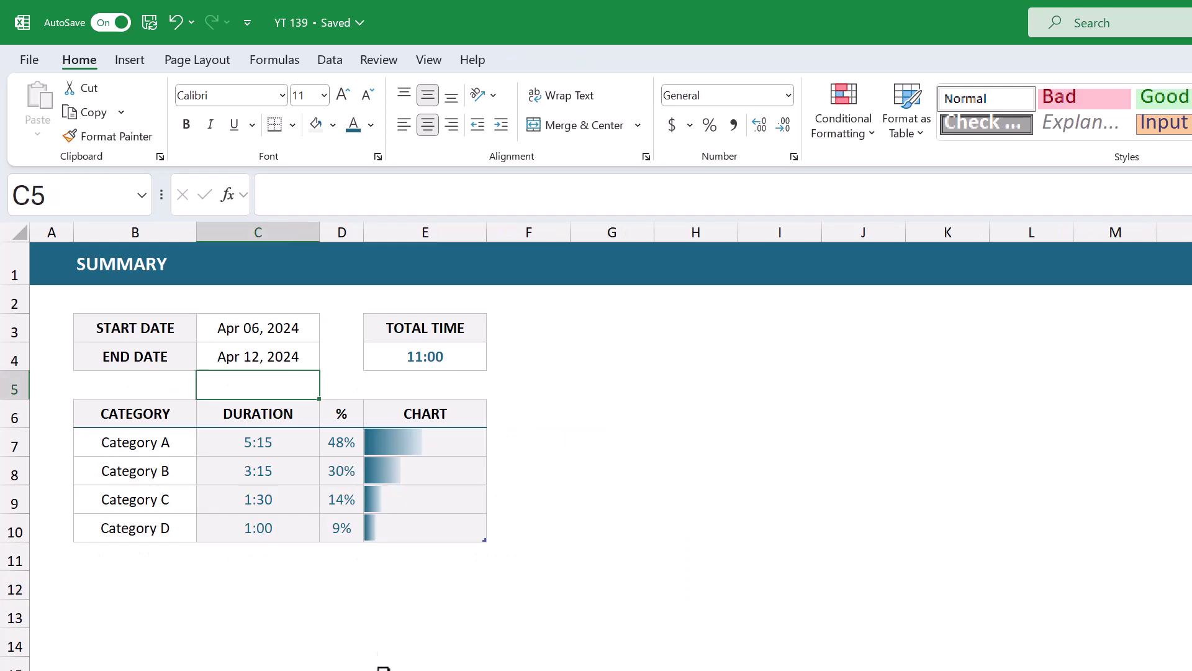
Add Category E in cell B11 below Category D
left_click(193, 557)
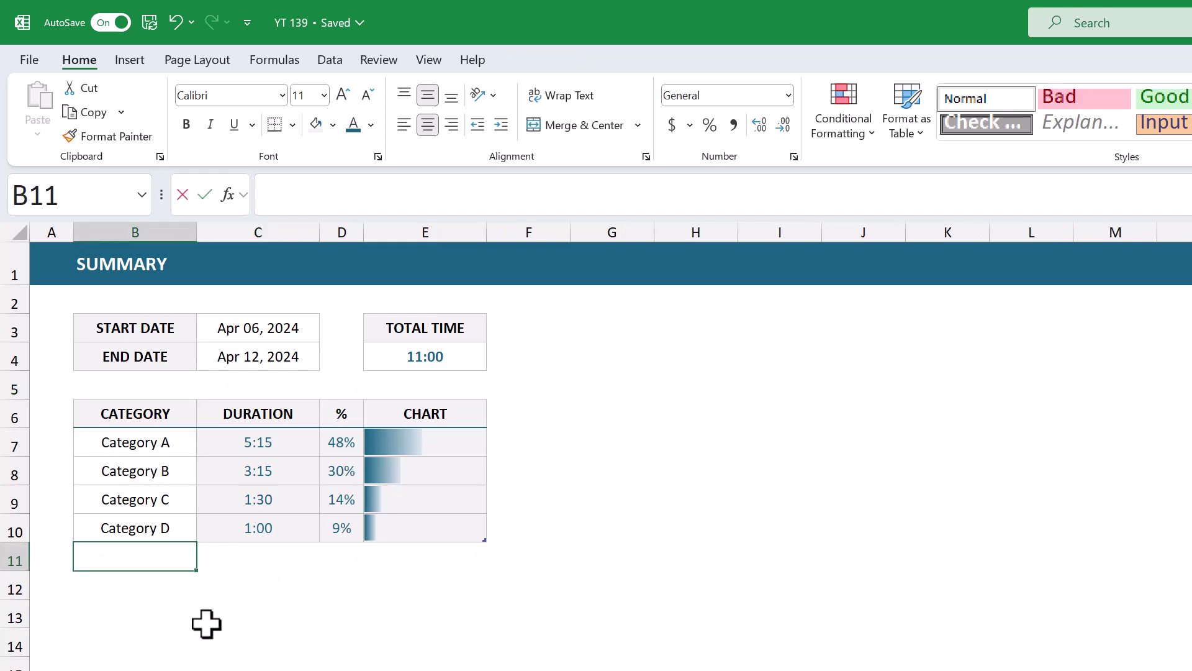
type("Category E")
key("Tab")
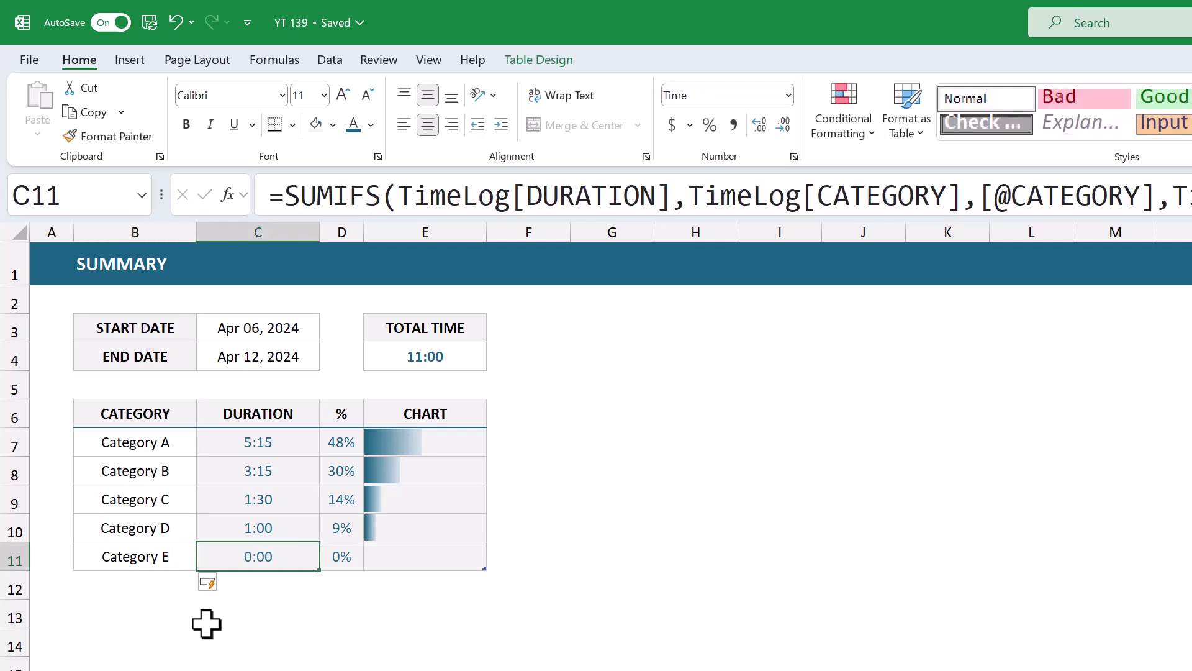
Try a date range with end date Apr 16 and start date Apr 12, 2024
left_click(290, 359)
type("4/16")
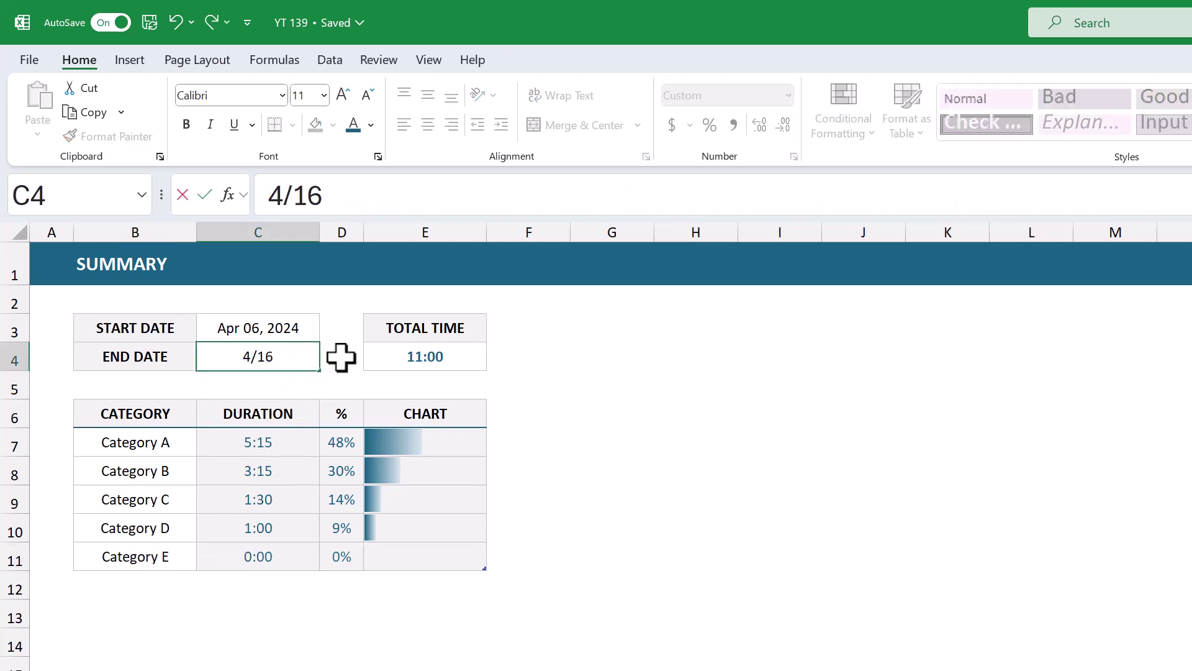
key("Return")
left_click(298, 326)
type("4/12")
key("Return")
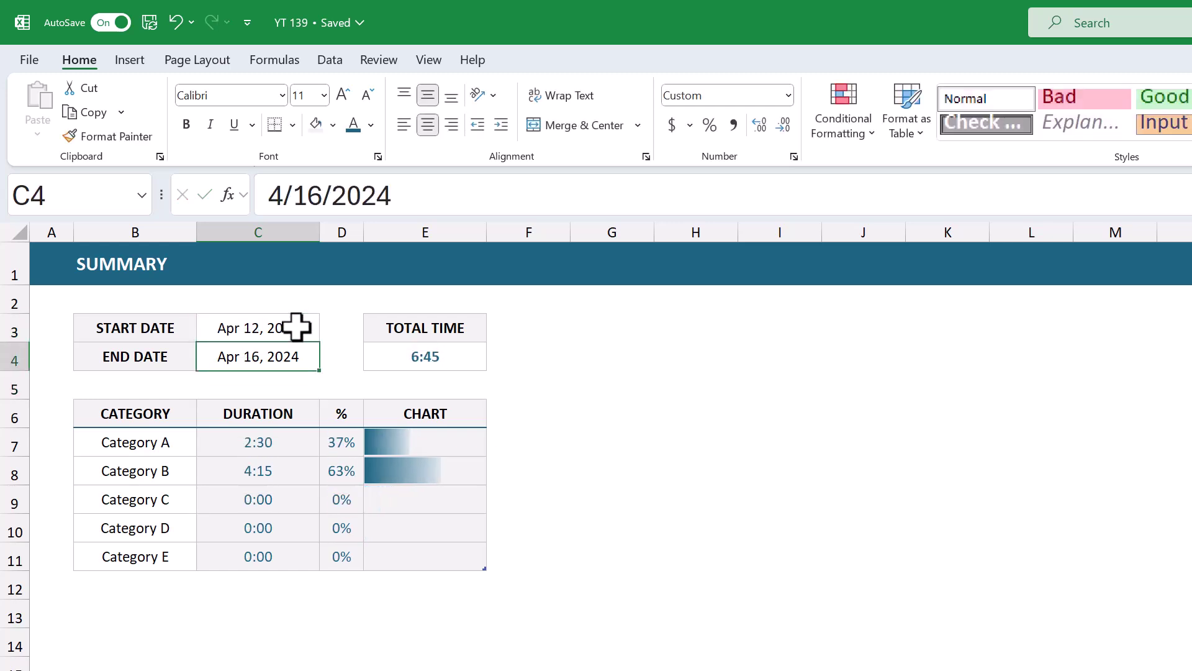
Set the date range to Apr 01 through Apr 08, 2024
left_click(296, 328)
type("4/1")
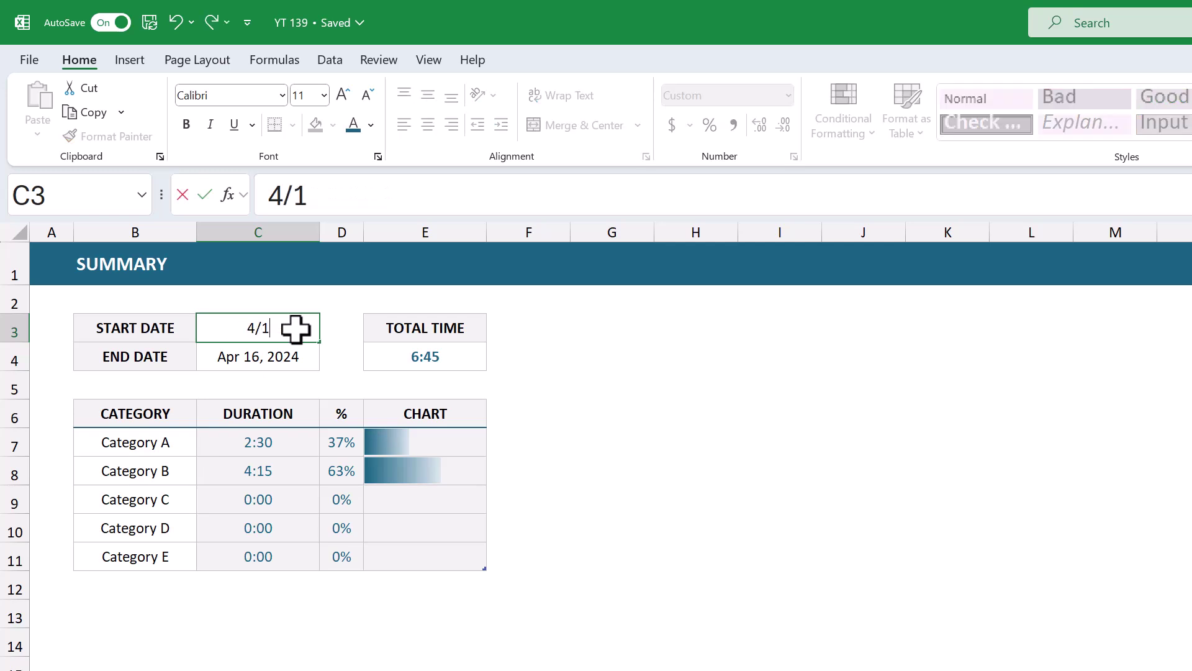
key("Return")
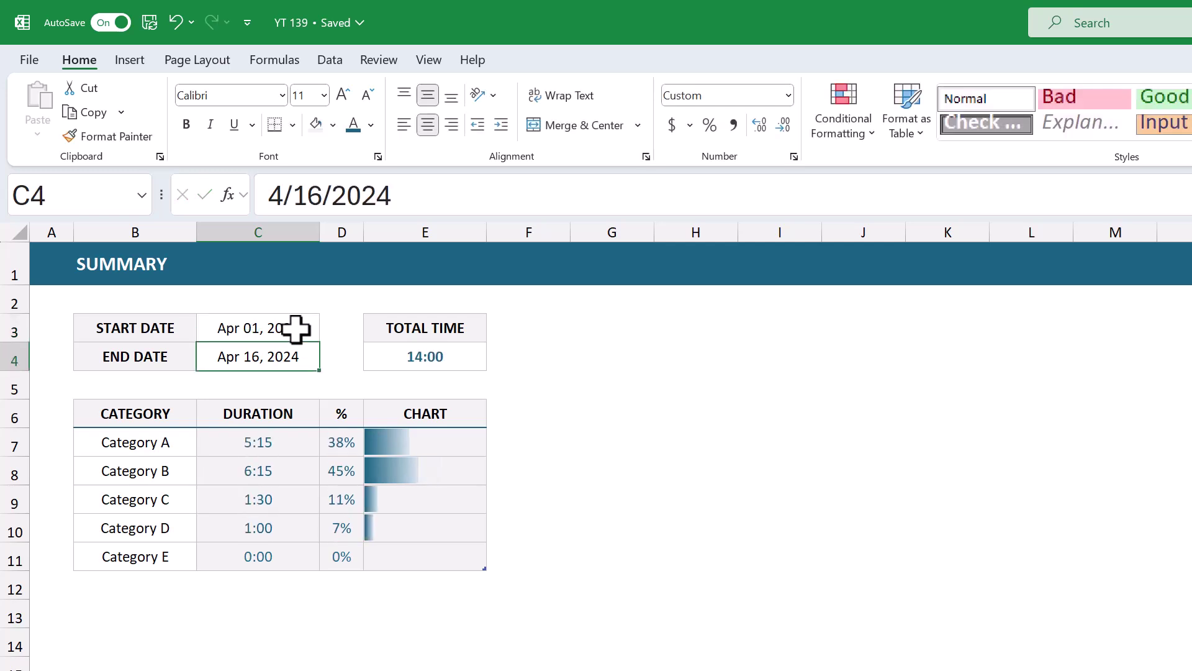
type("4/8")
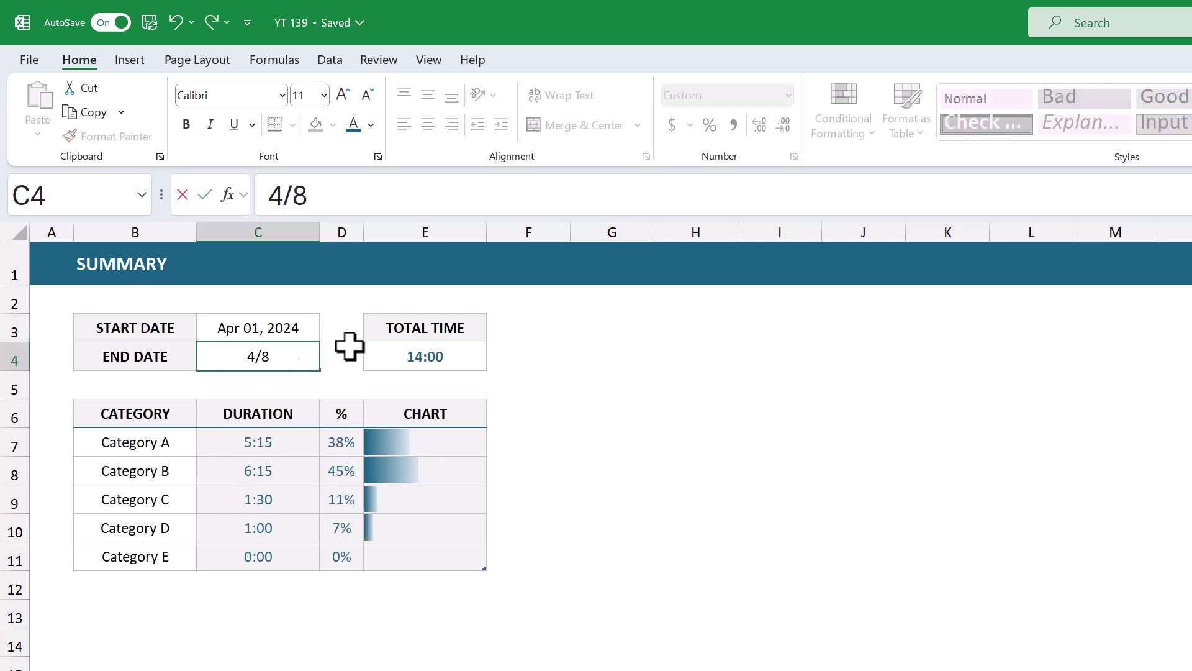
key("Return")
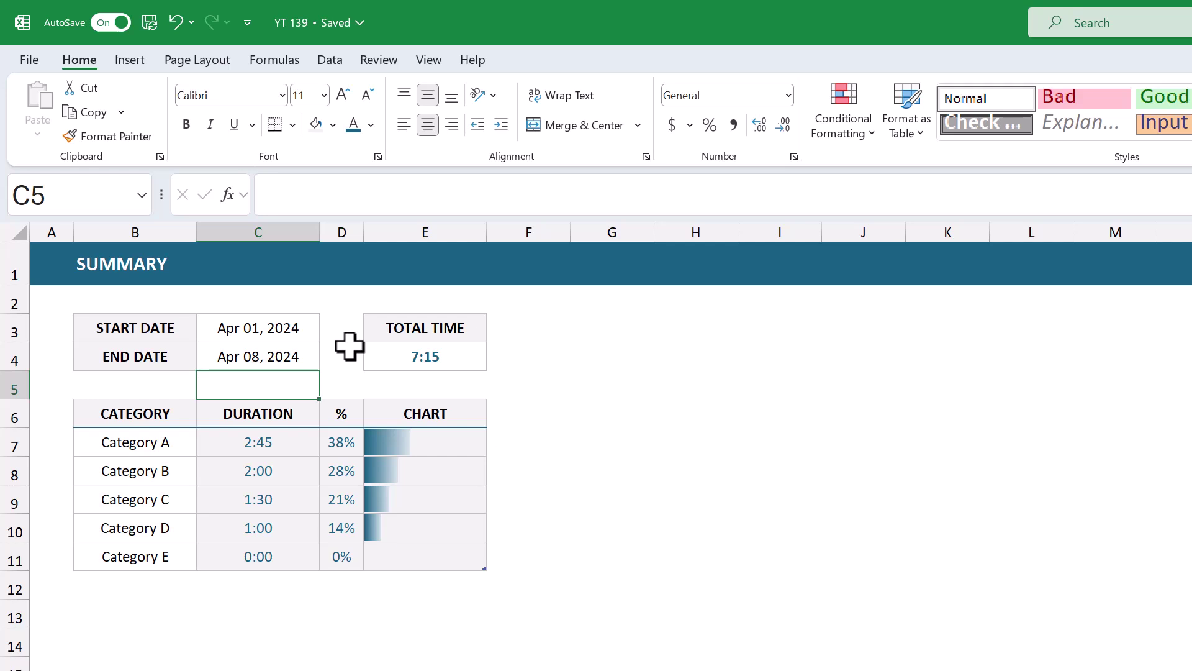
left_click(618, 327)
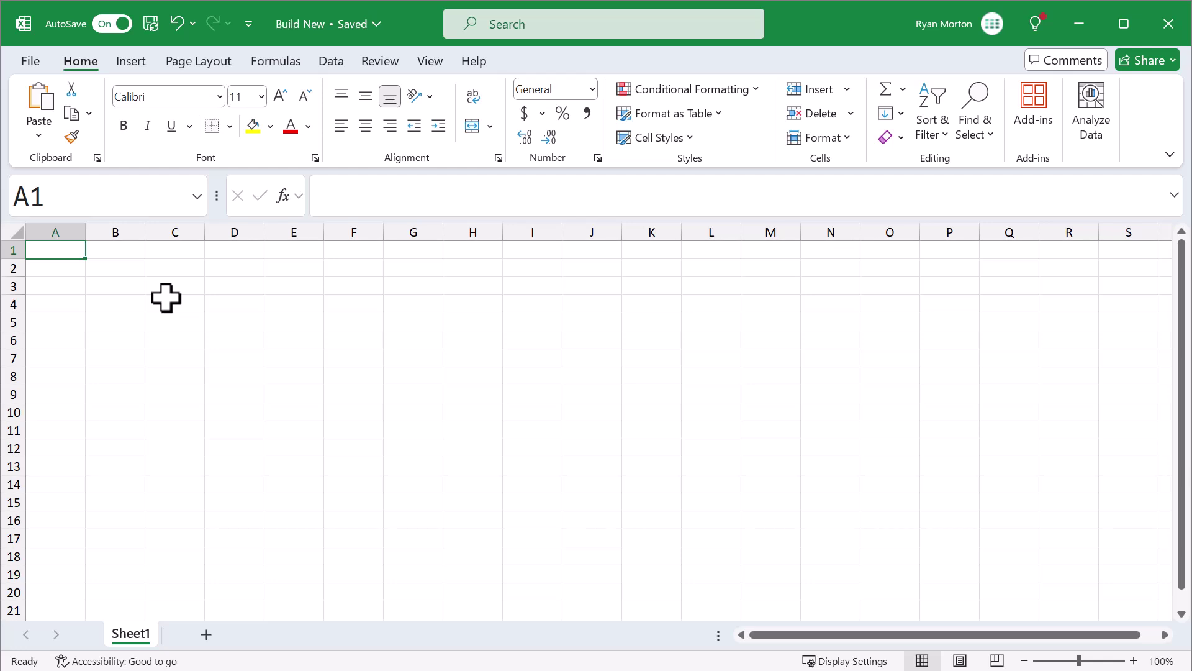
Center all cells in the sheet horizontally and vertically
left_click(13, 232)
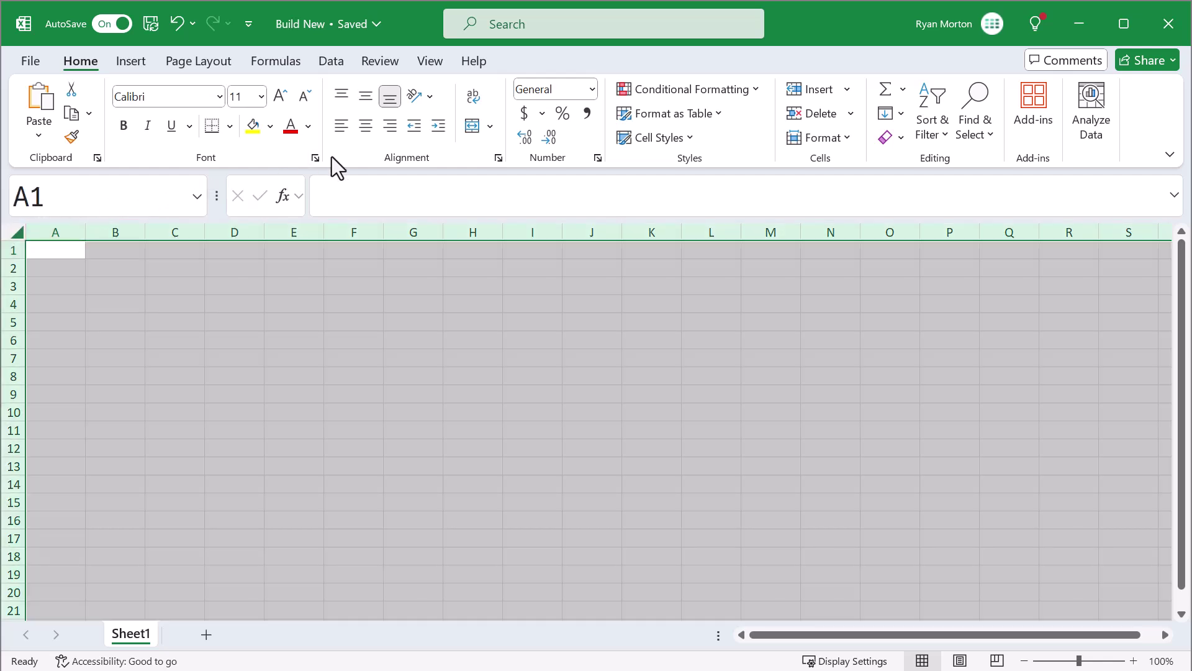
left_click(368, 132)
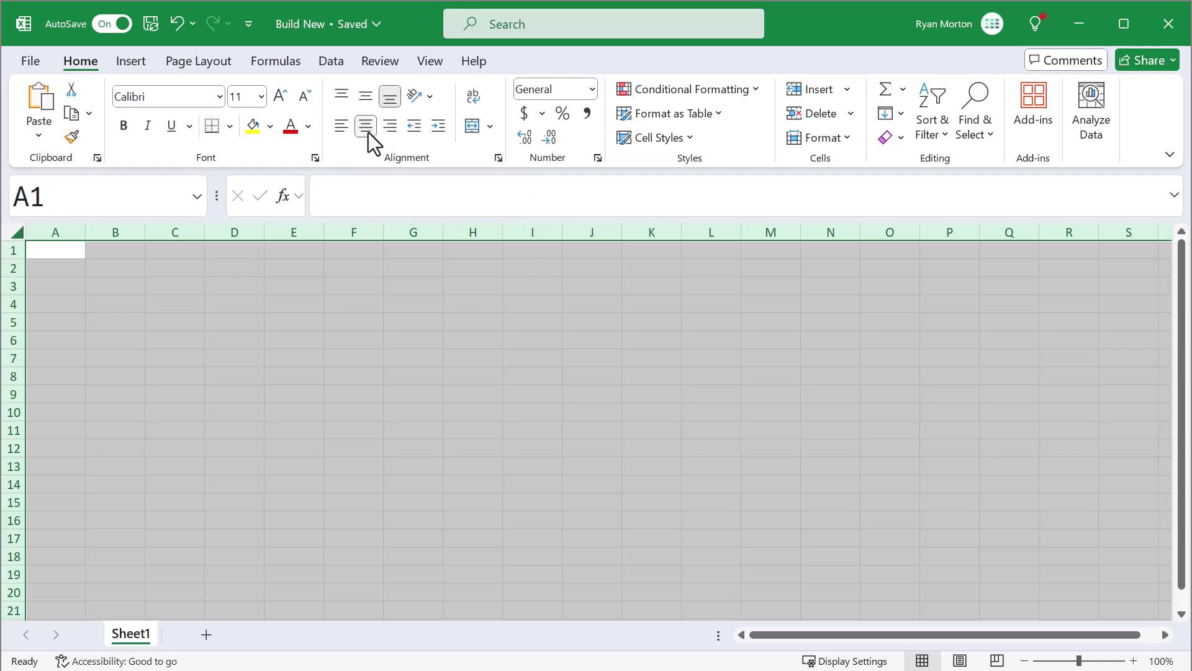
left_click(368, 98)
Set the height of all rows to 20
right_click(12, 308)
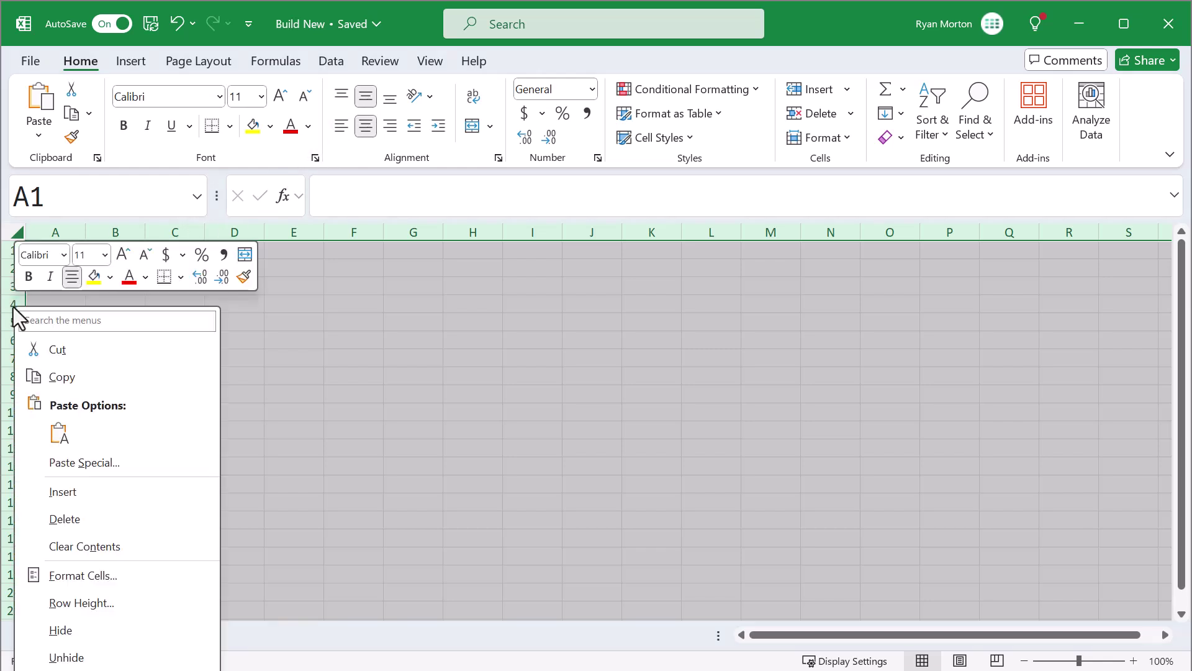
left_click(117, 606)
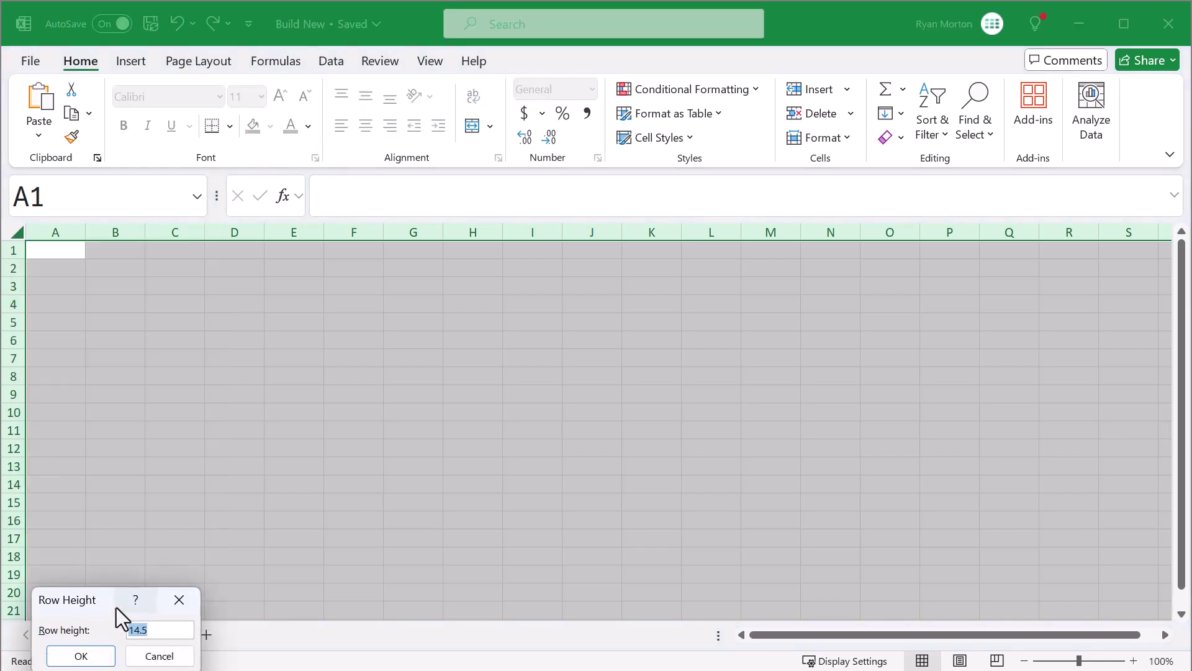
left_click_drag(91, 601, 149, 465)
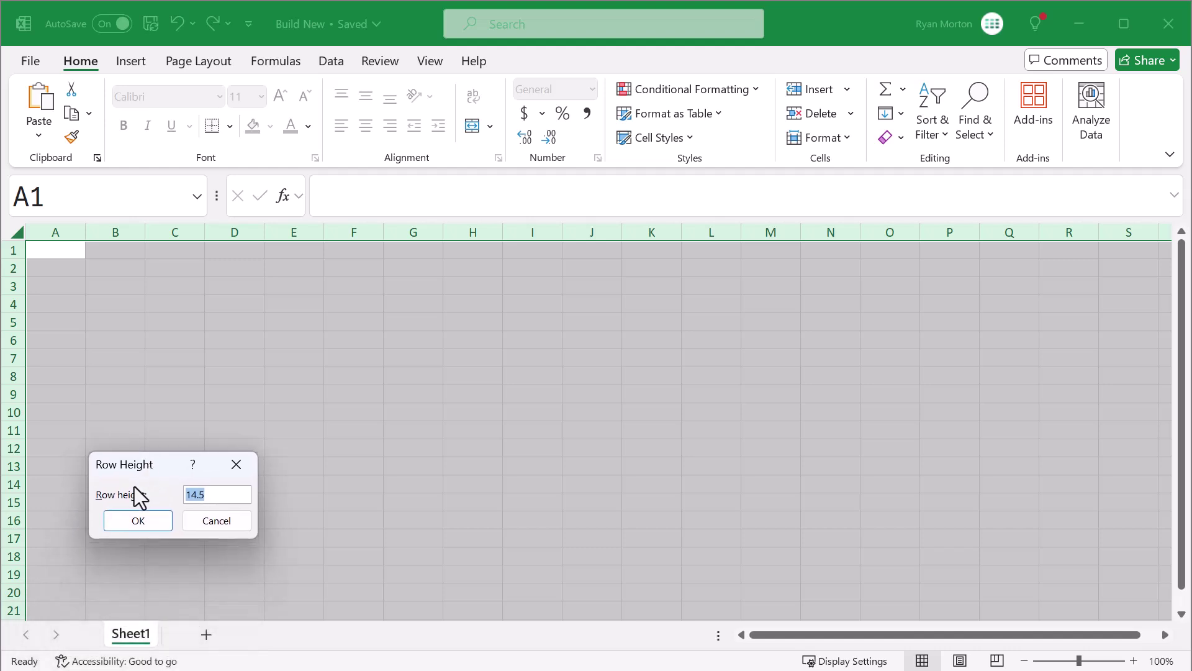
type("20")
left_click(143, 523)
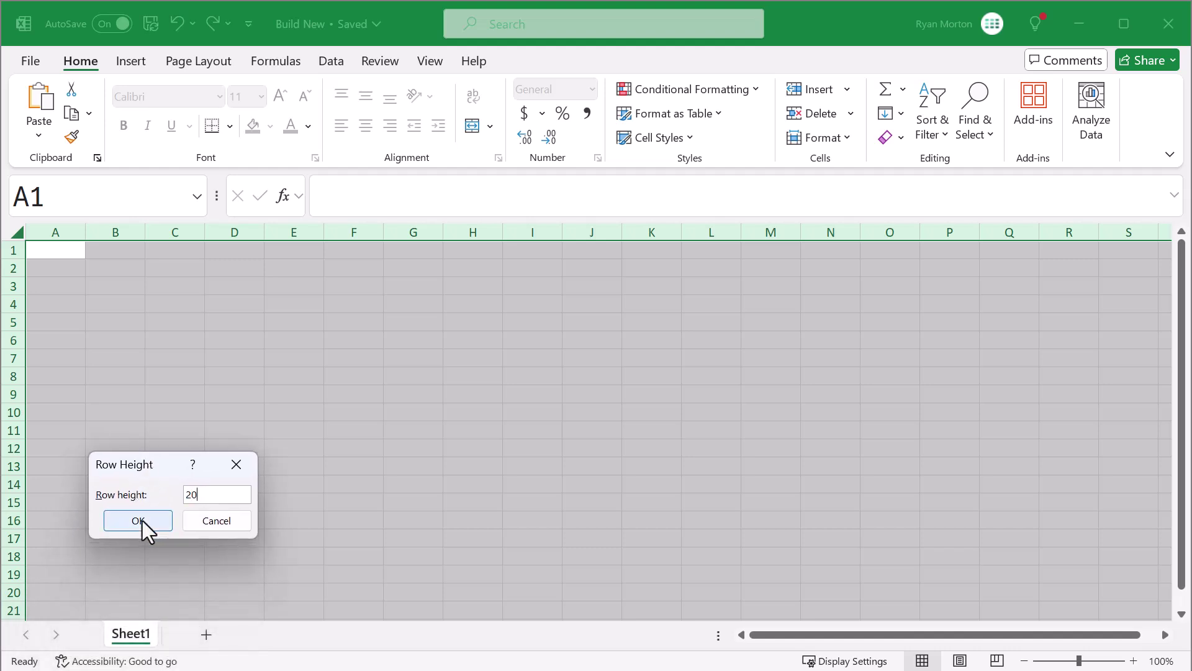
Set the width of all columns to 15
right_click(163, 233)
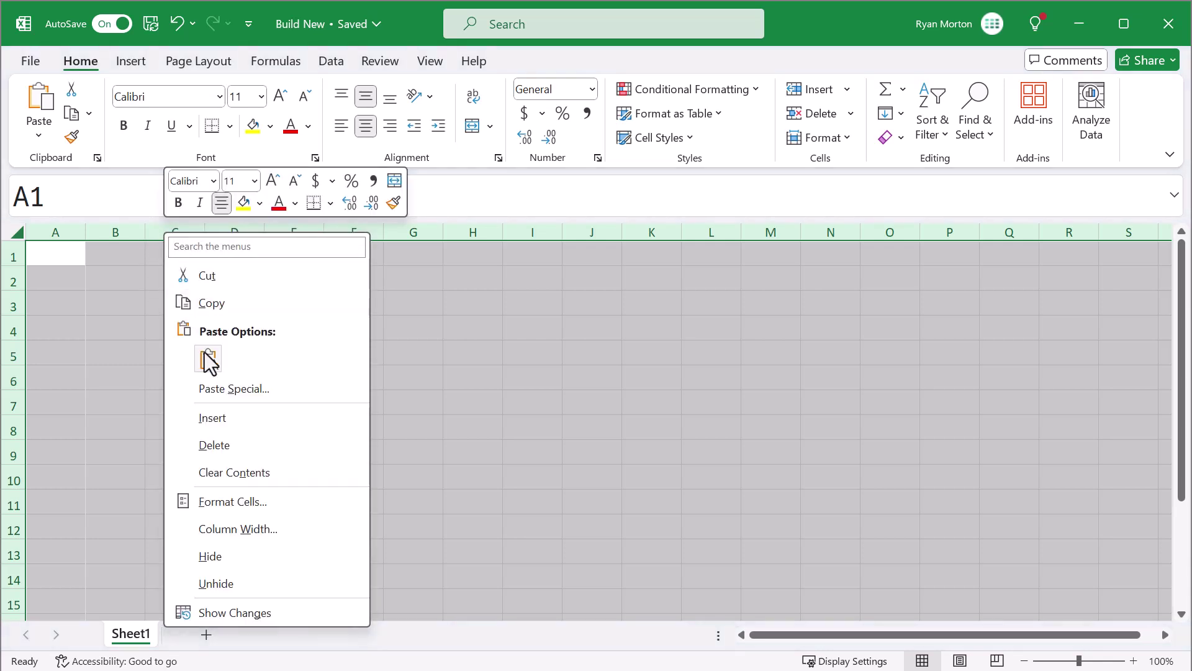
left_click(232, 529)
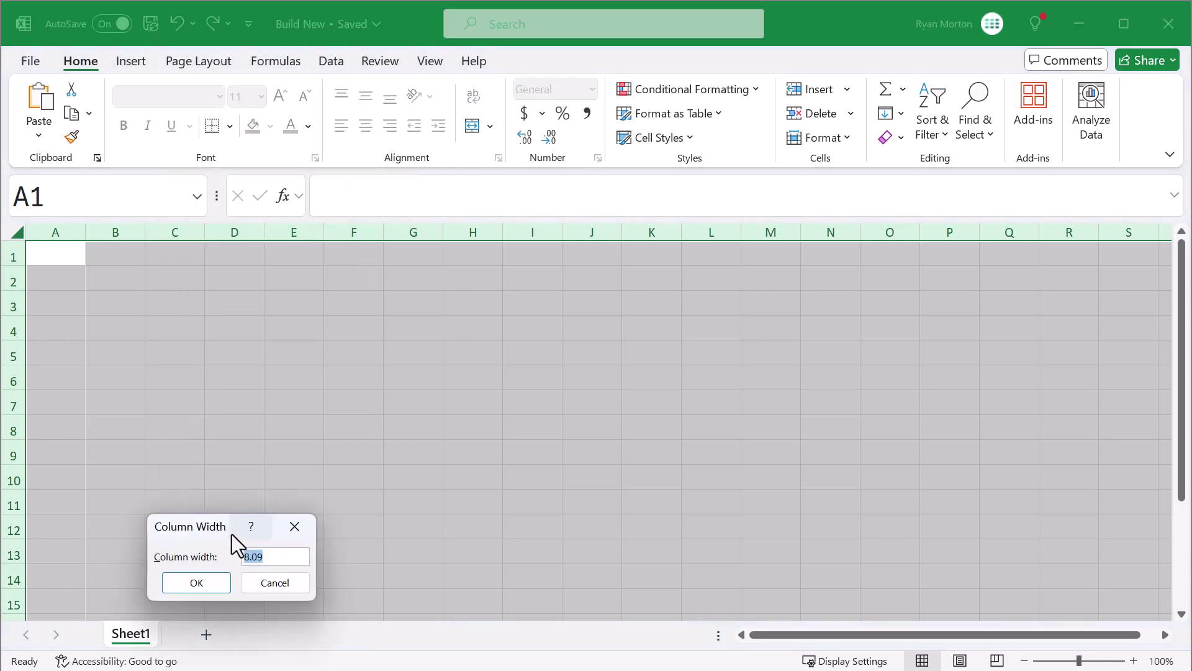
type("15")
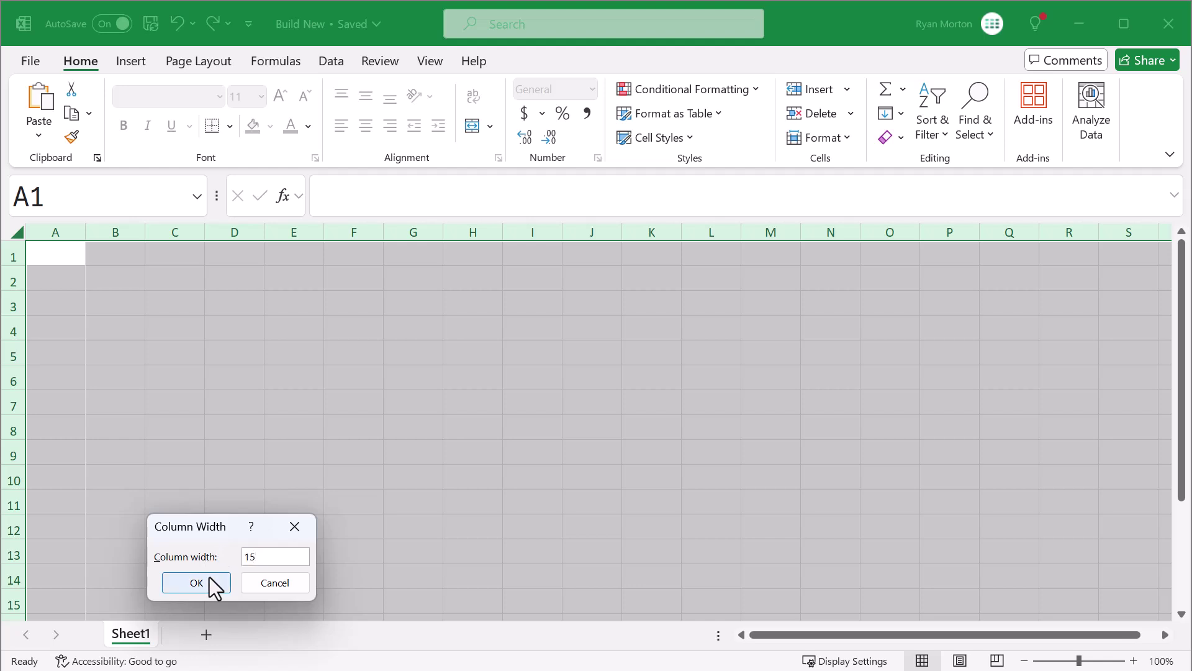
left_click(210, 576)
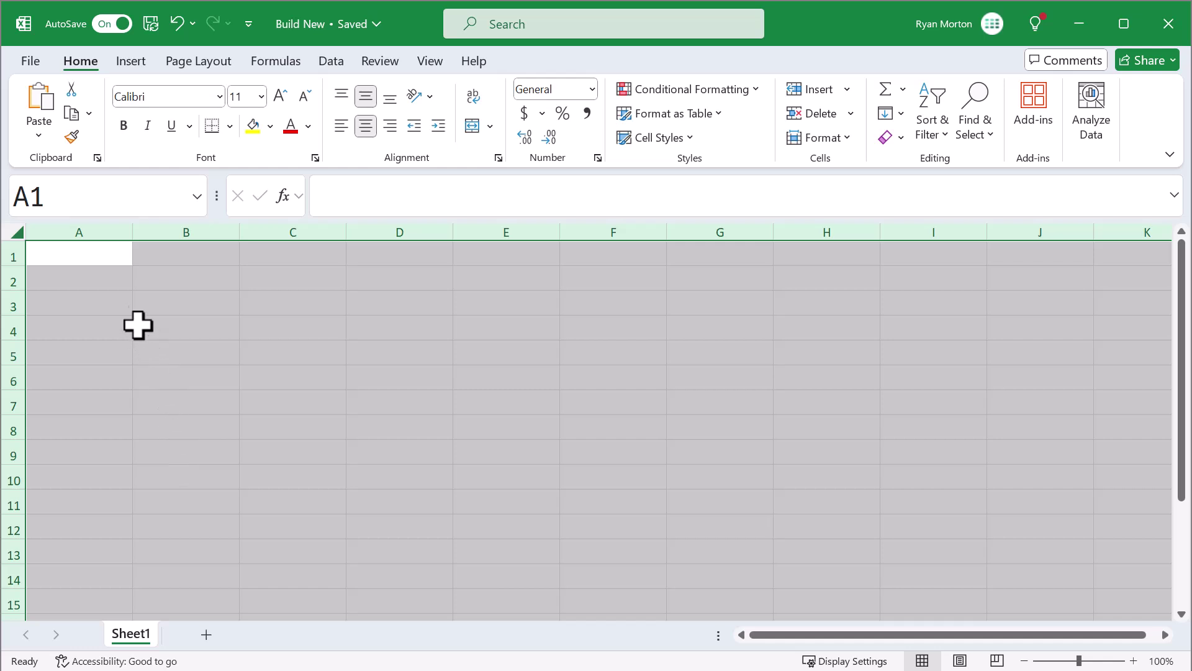
Narrow column A to a width of 5
left_click(101, 231)
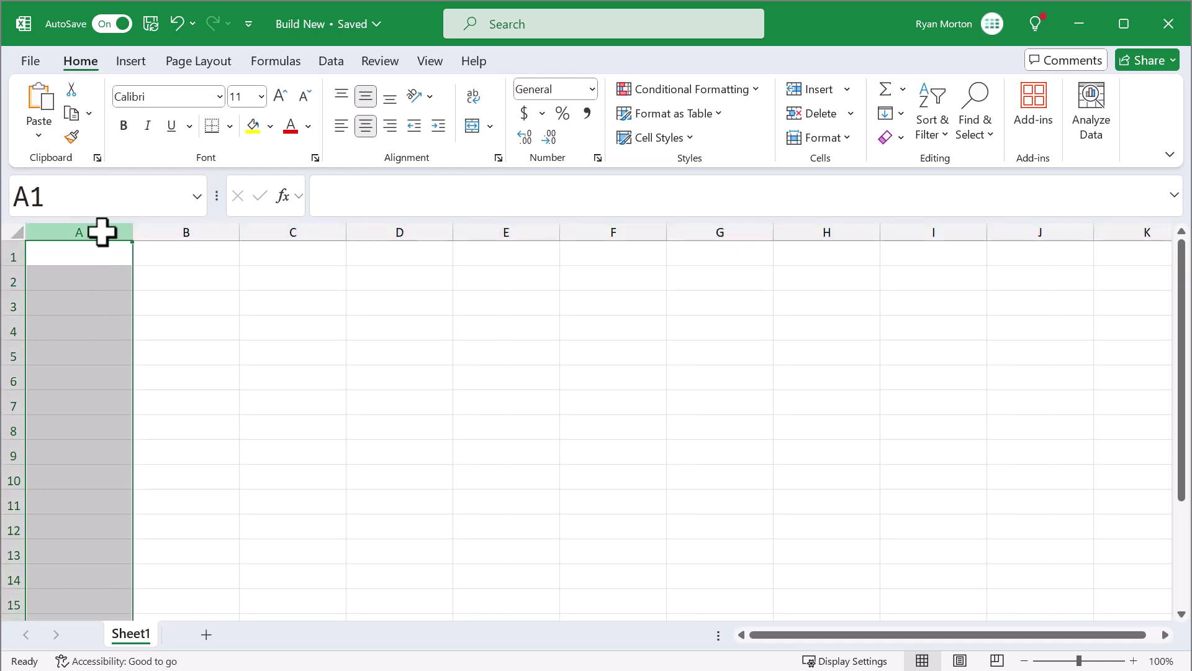
right_click(102, 231)
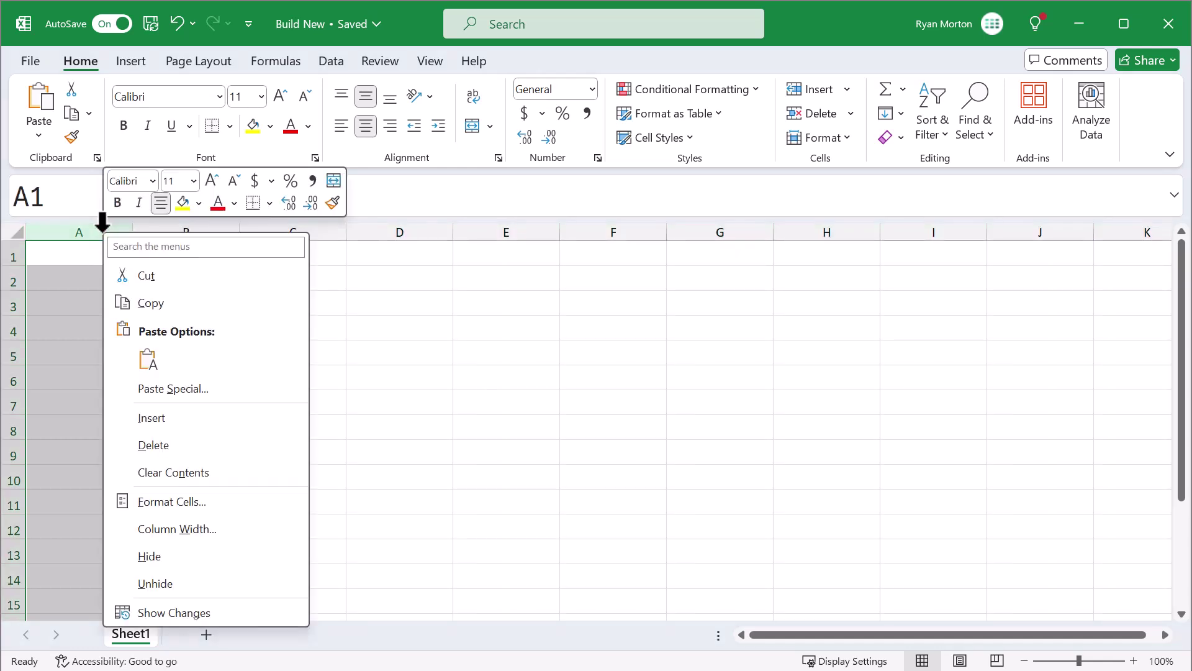
left_click(158, 527)
type("5")
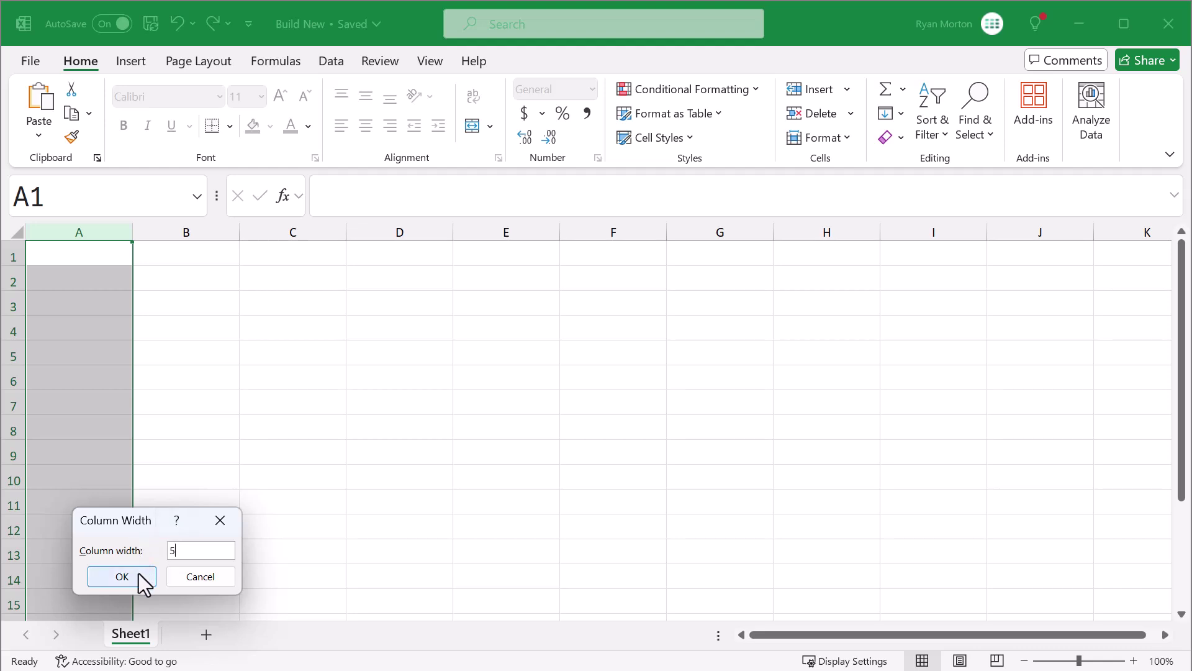
left_click(139, 574)
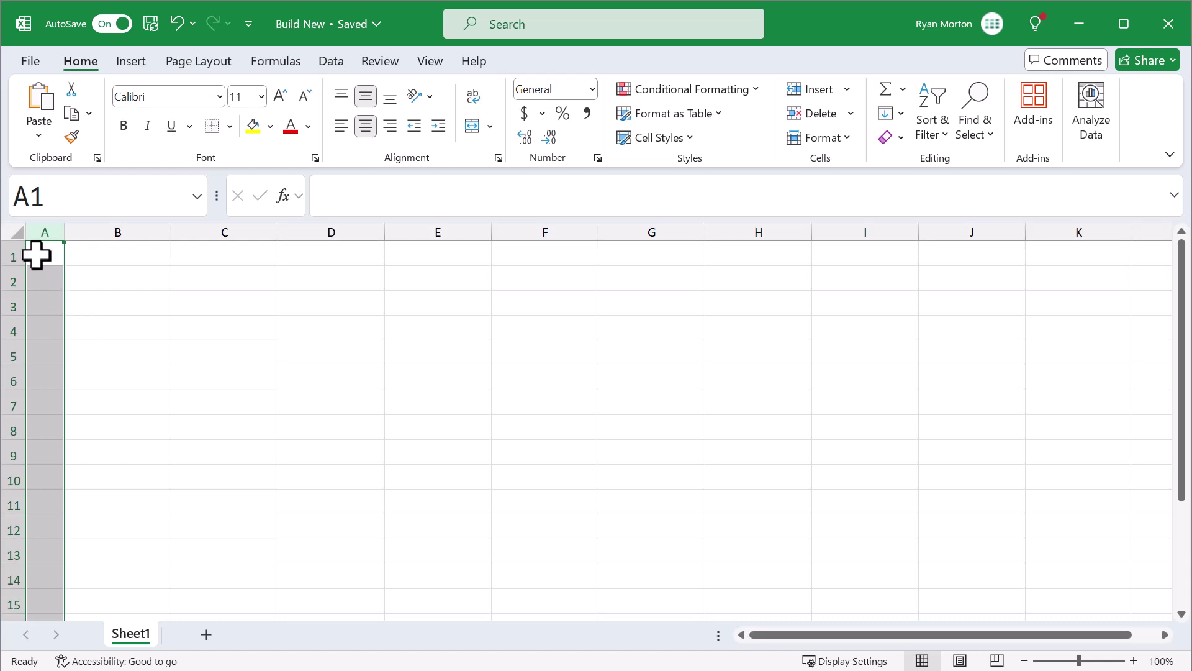
Select row 1 and bring up its Row Height setting
left_click(8, 251)
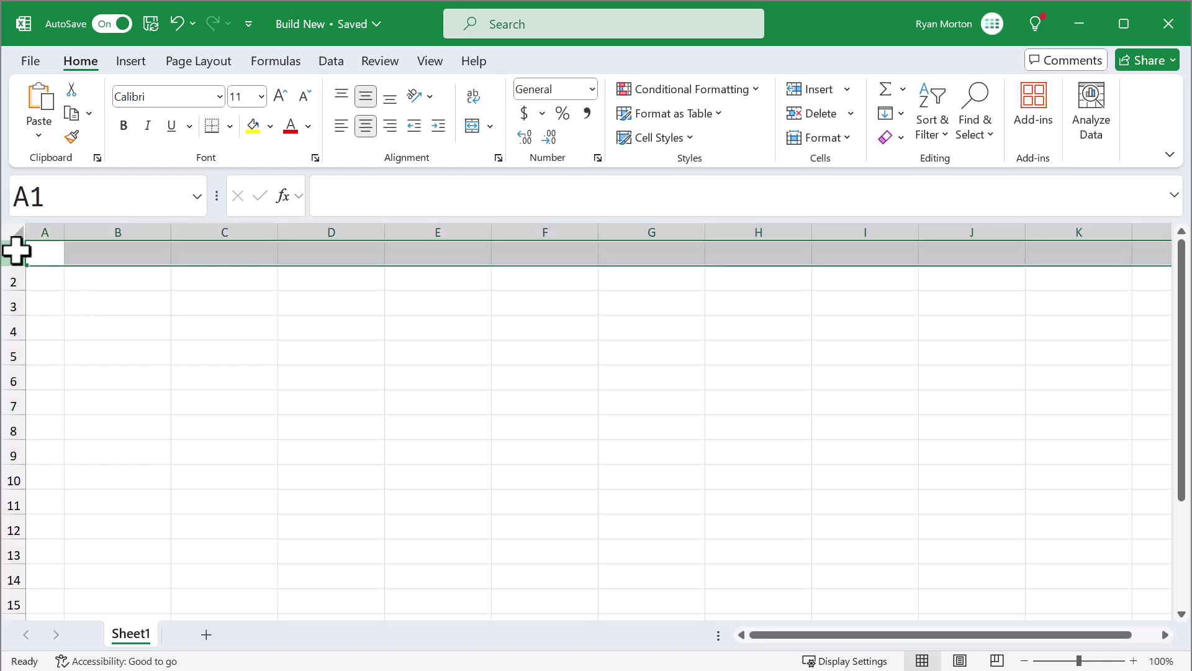
right_click(16, 251)
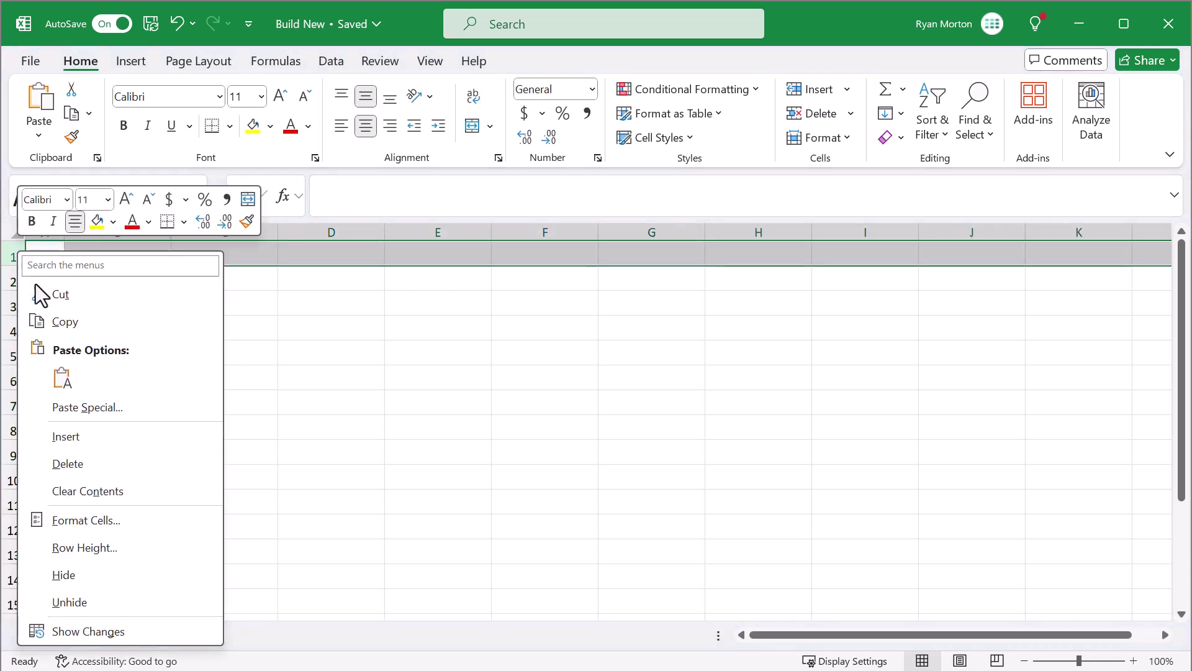
left_click(121, 547)
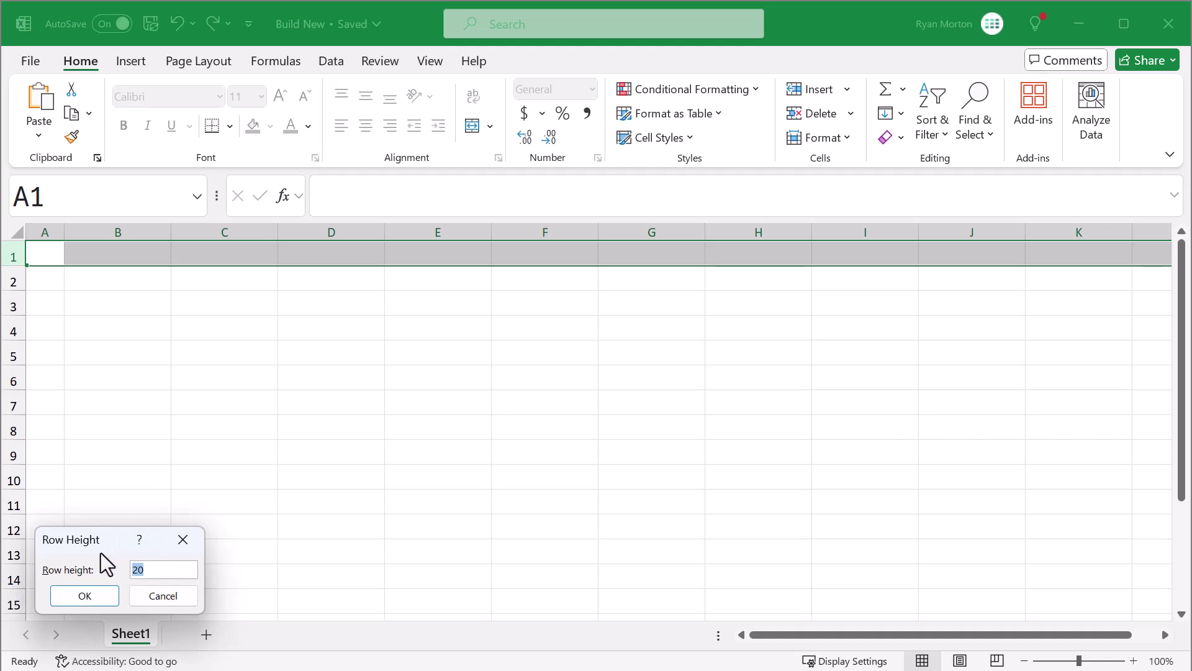
Set row 1 to height 30 and style it bold with teal fill and white left-aligned text
type("30")
left_click(99, 594)
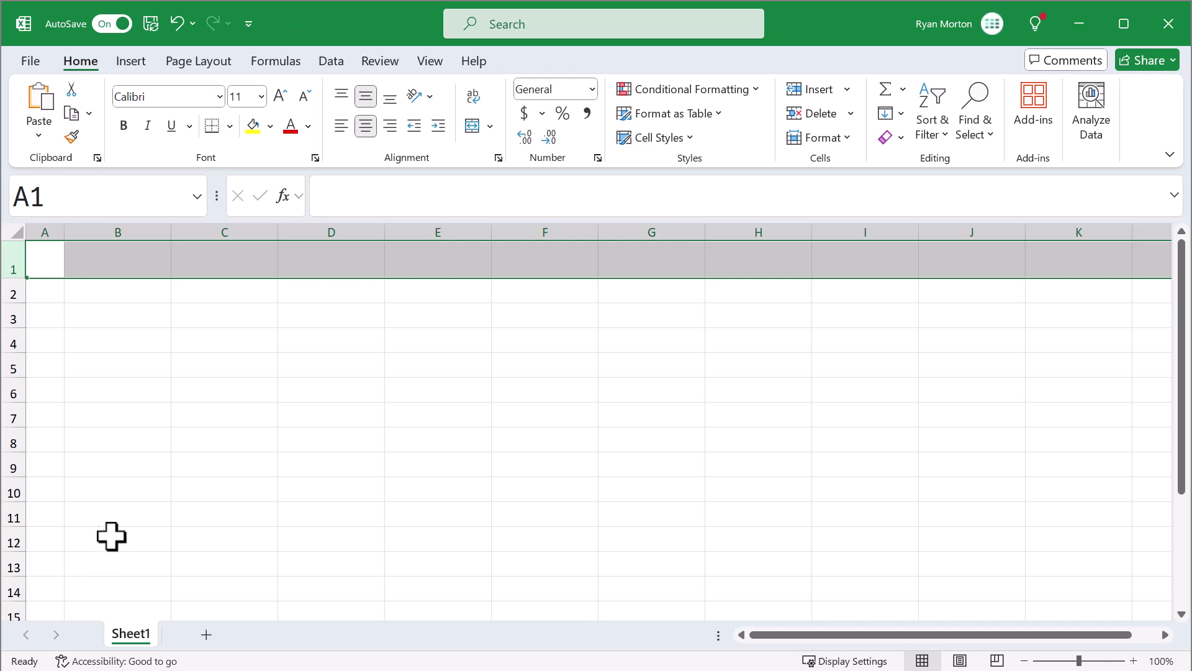
left_click(124, 127)
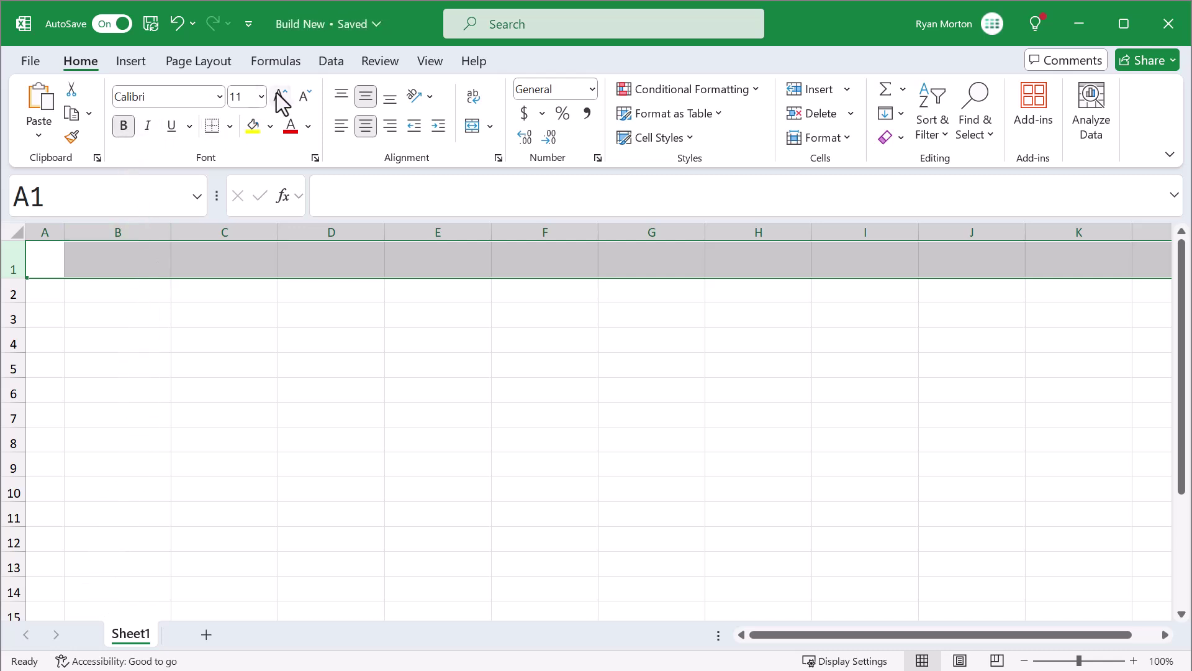
left_click(271, 126)
left_click(315, 175)
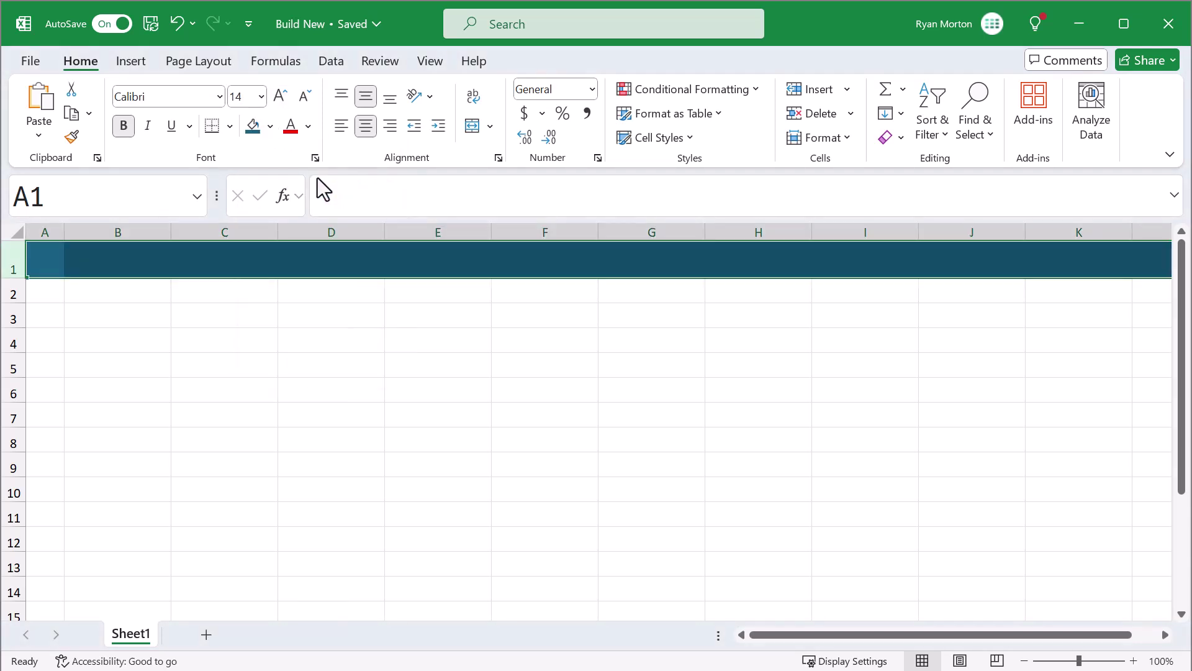
left_click(308, 126)
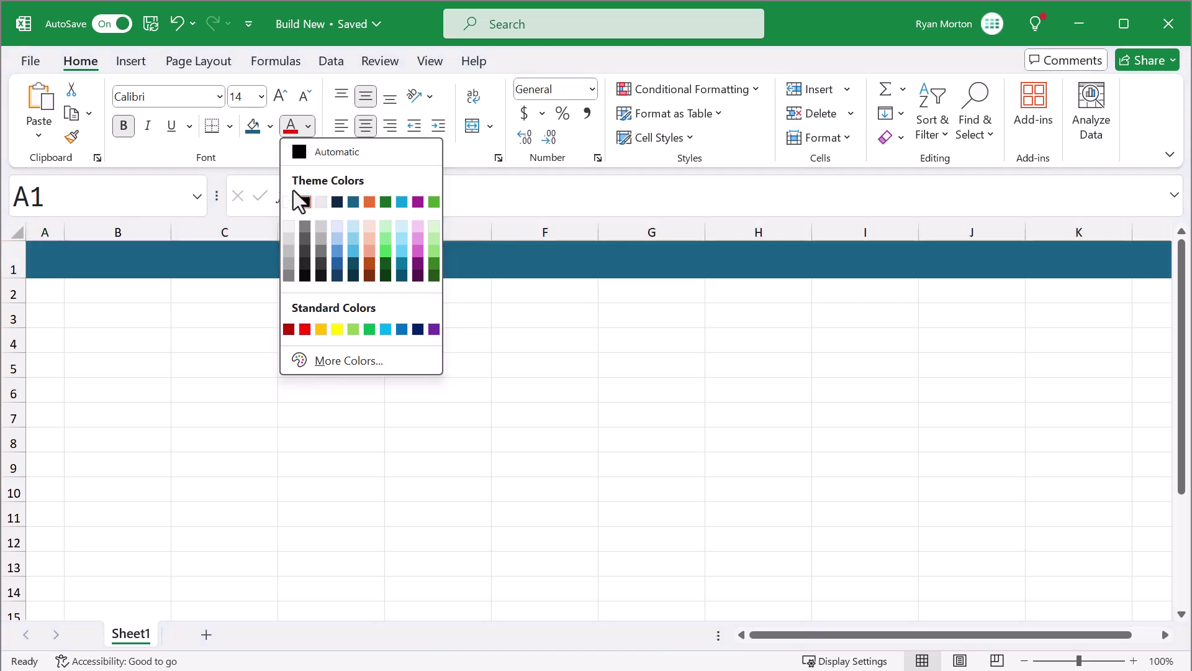
left_click(289, 202)
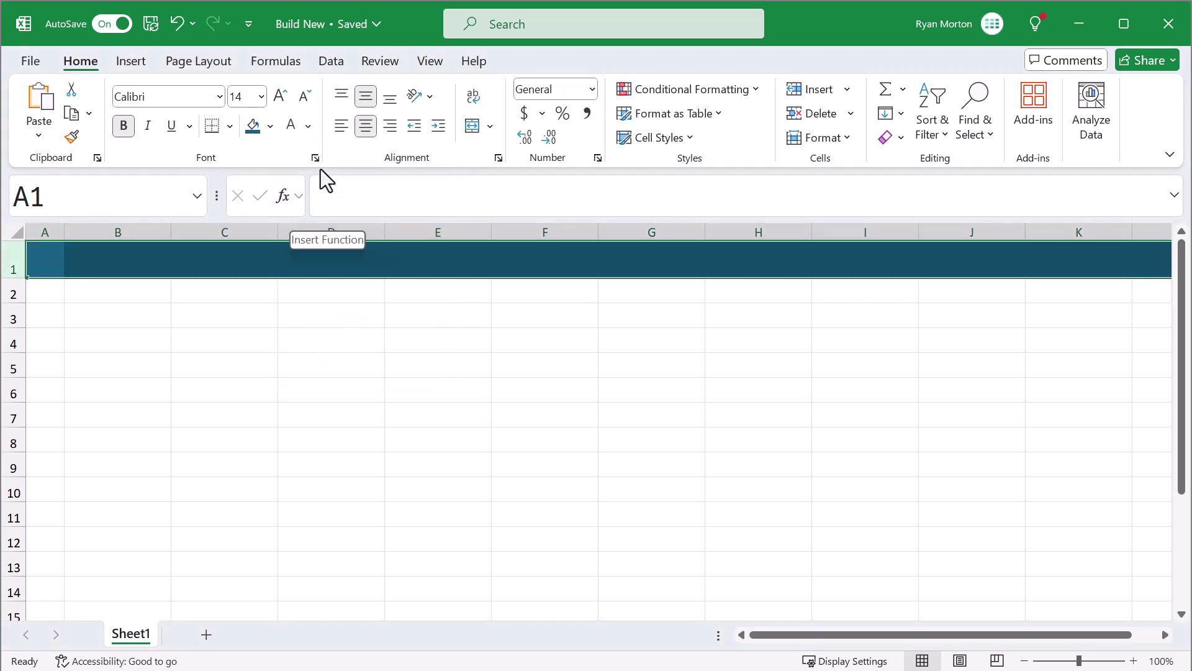
left_click(341, 133)
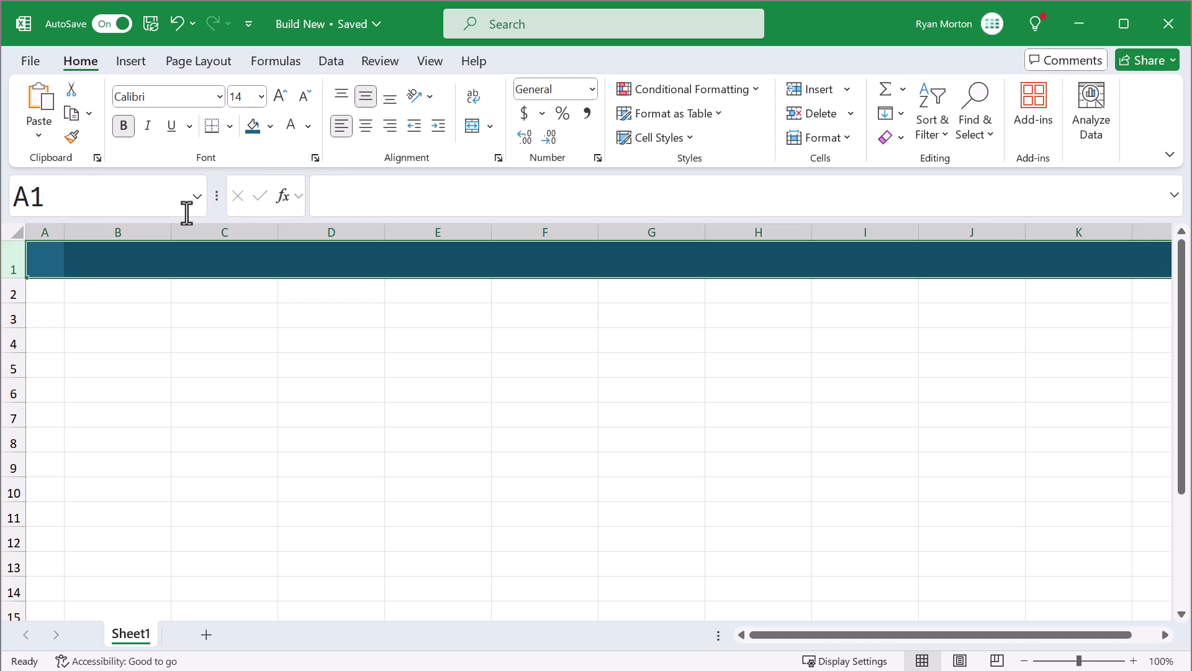
Hide the sheet gridlines and move the selection to cell B3
left_click(429, 62)
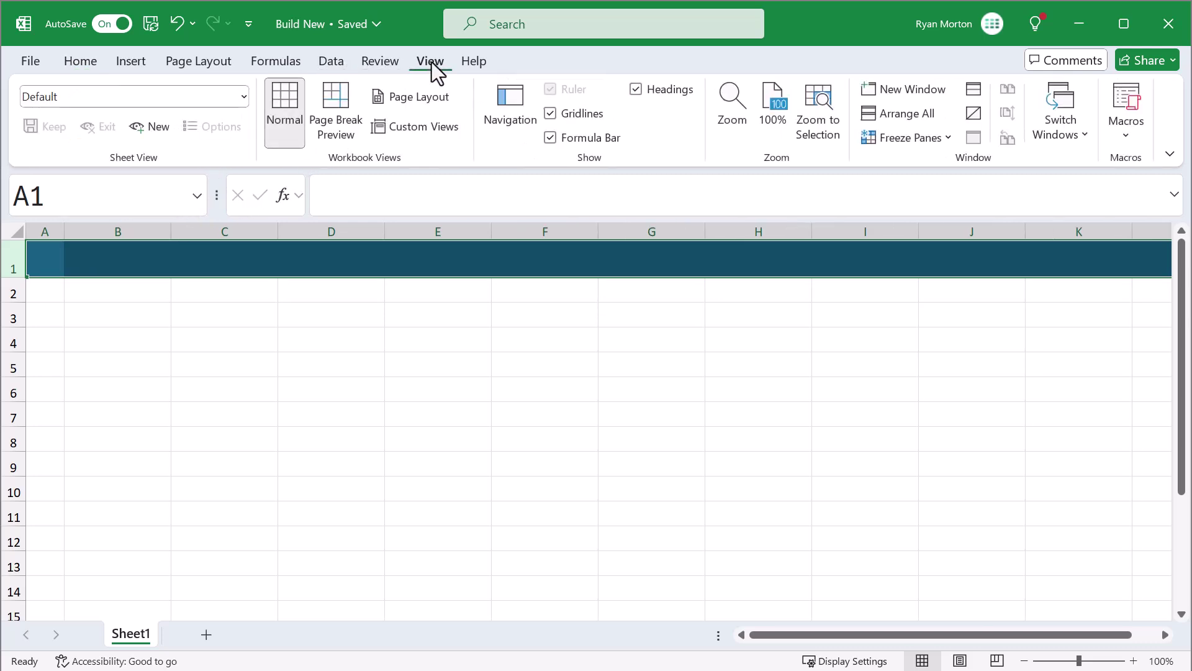
left_click(549, 114)
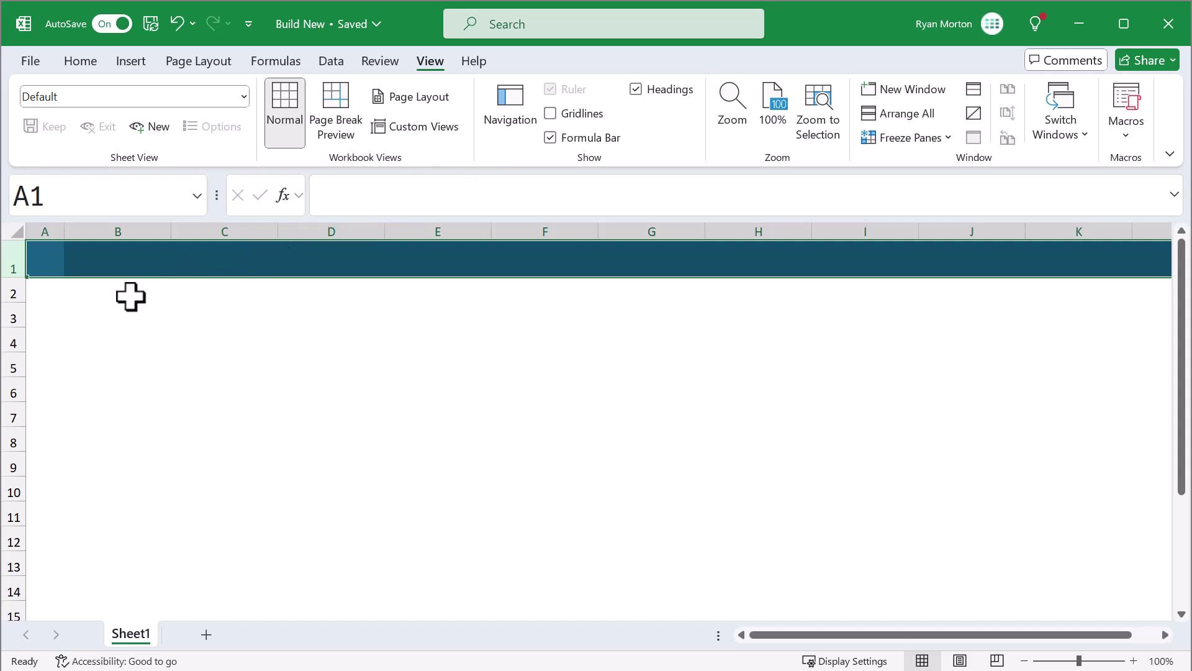
left_click(118, 318)
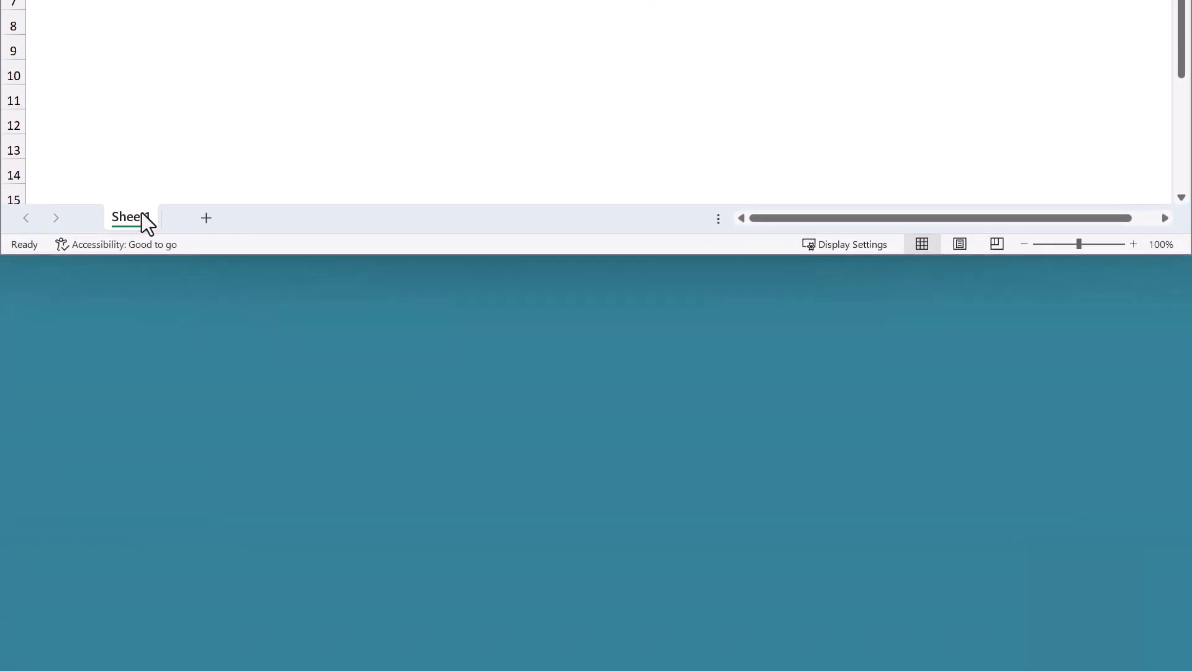
Duplicate Sheet1 via Move or Copy and rename the copy 'Time Log'
right_click(141, 212)
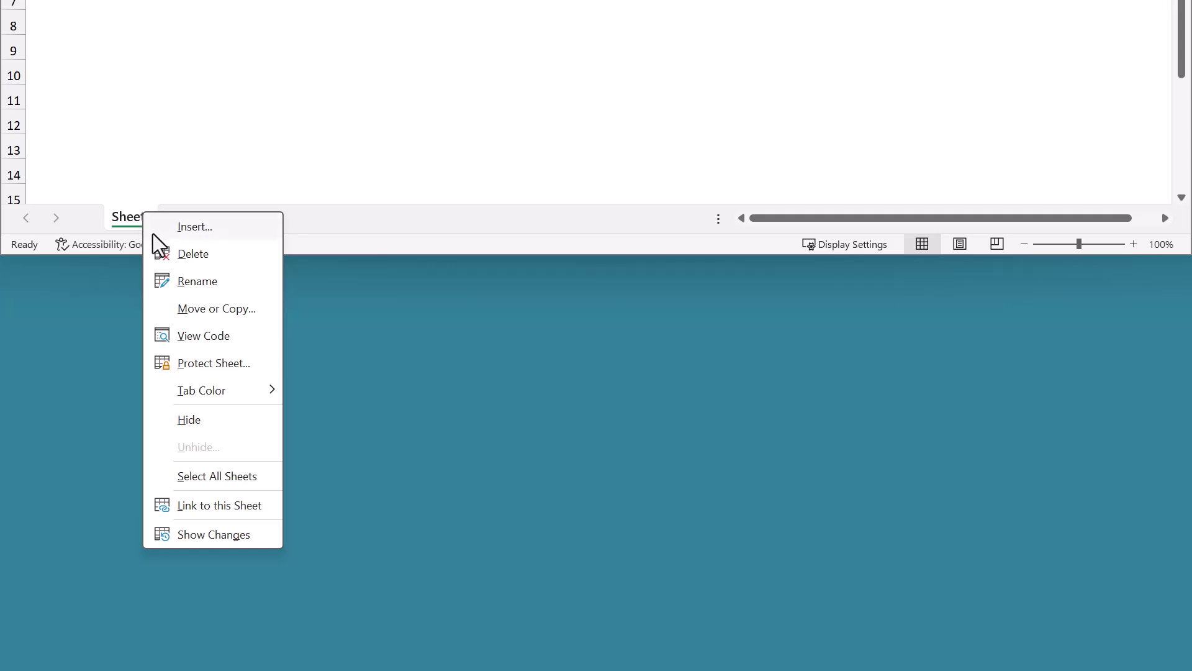
left_click(212, 310)
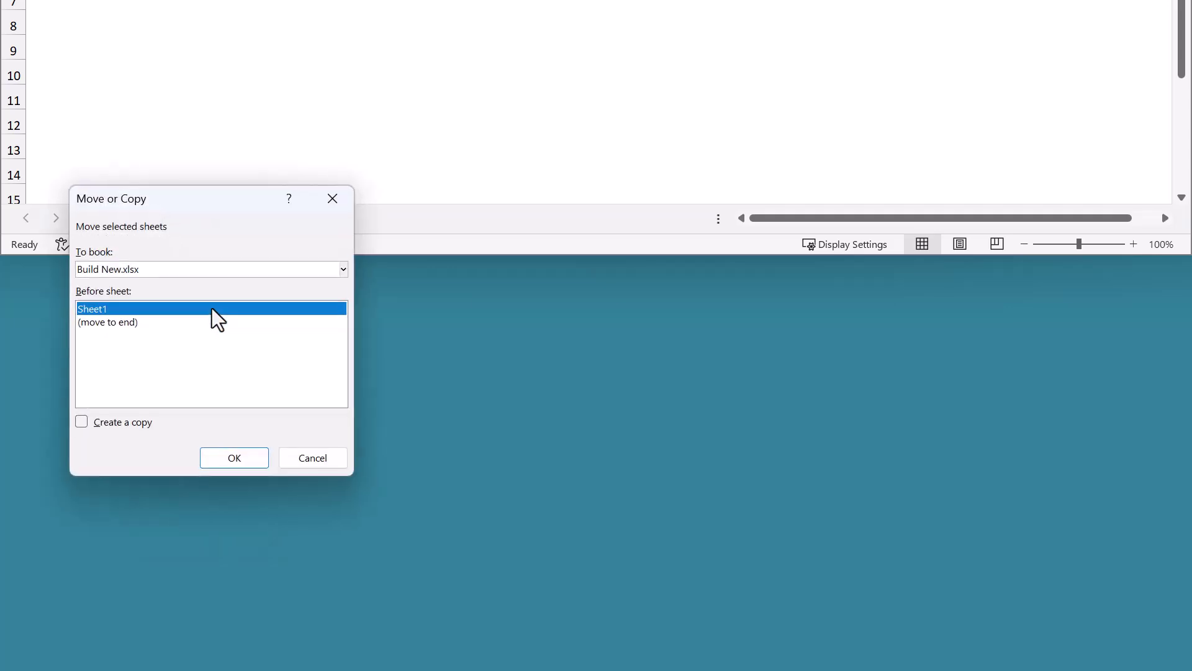
left_click(81, 422)
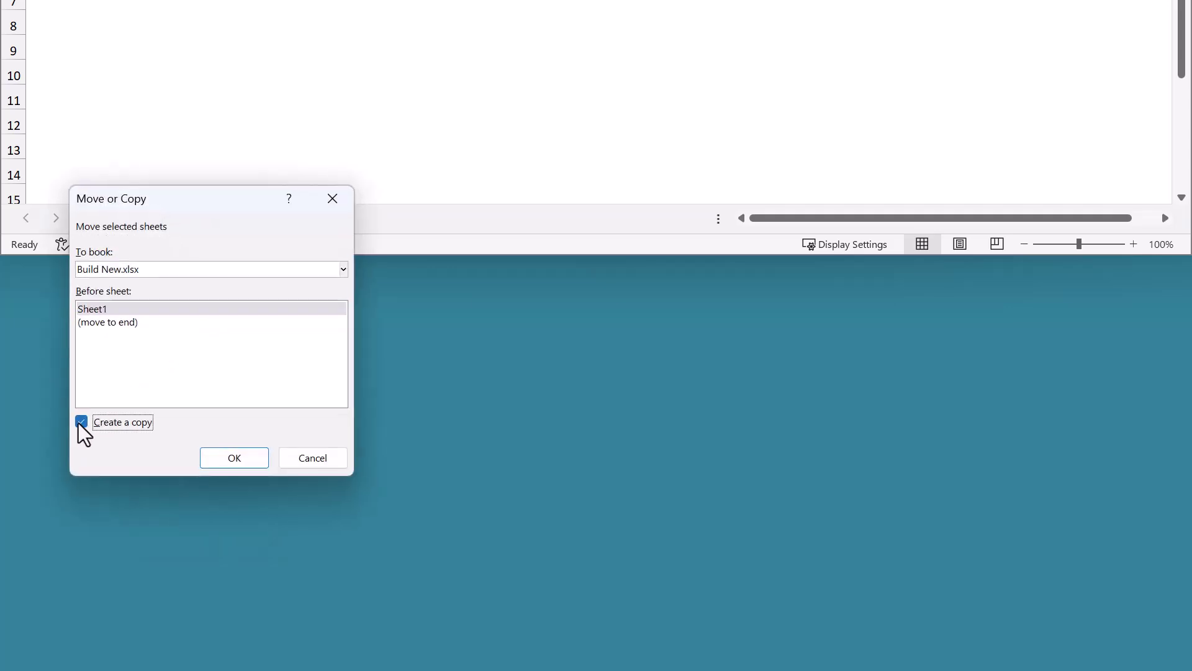
left_click(222, 459)
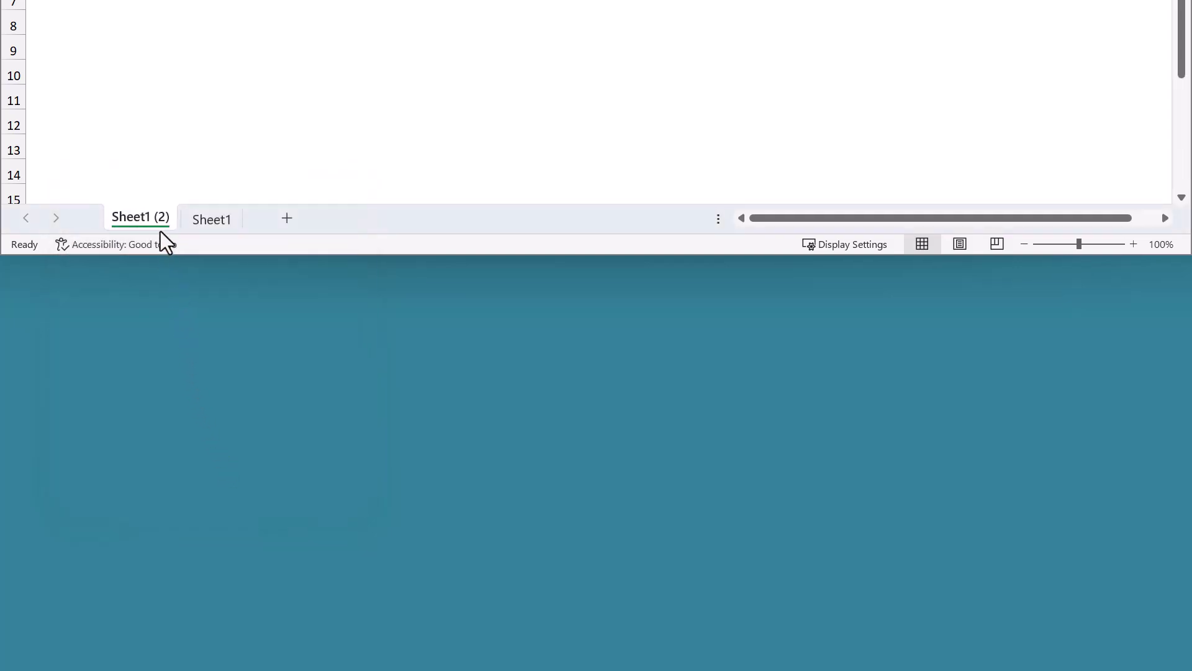
double_click(154, 217)
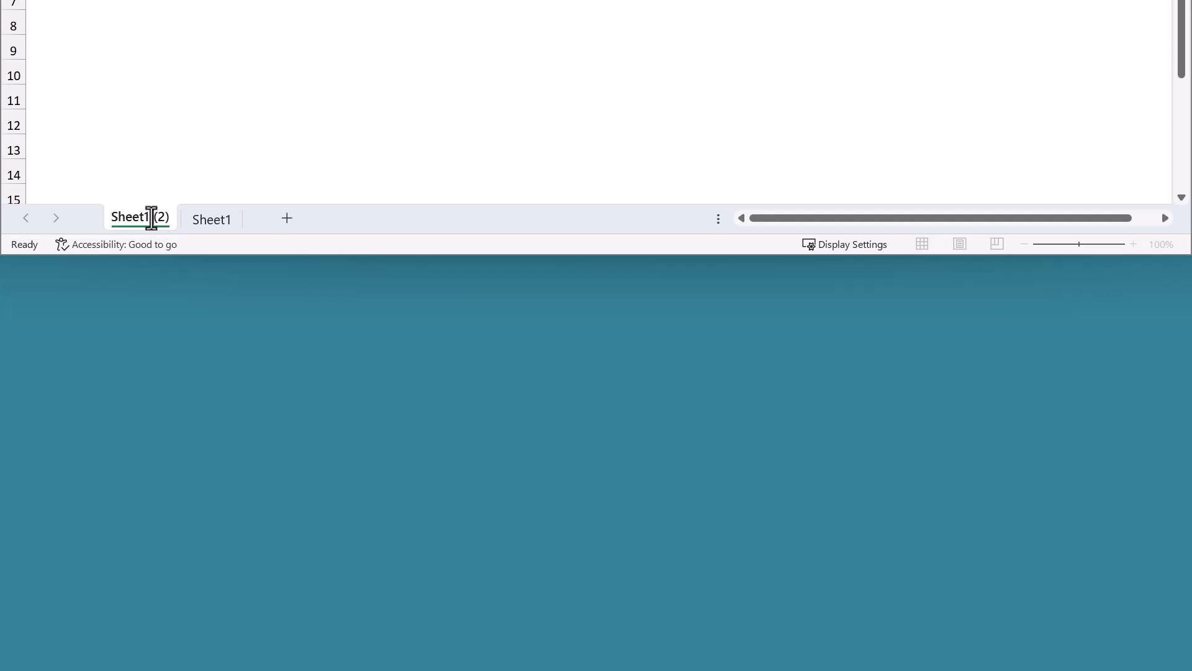
type("Time Log")
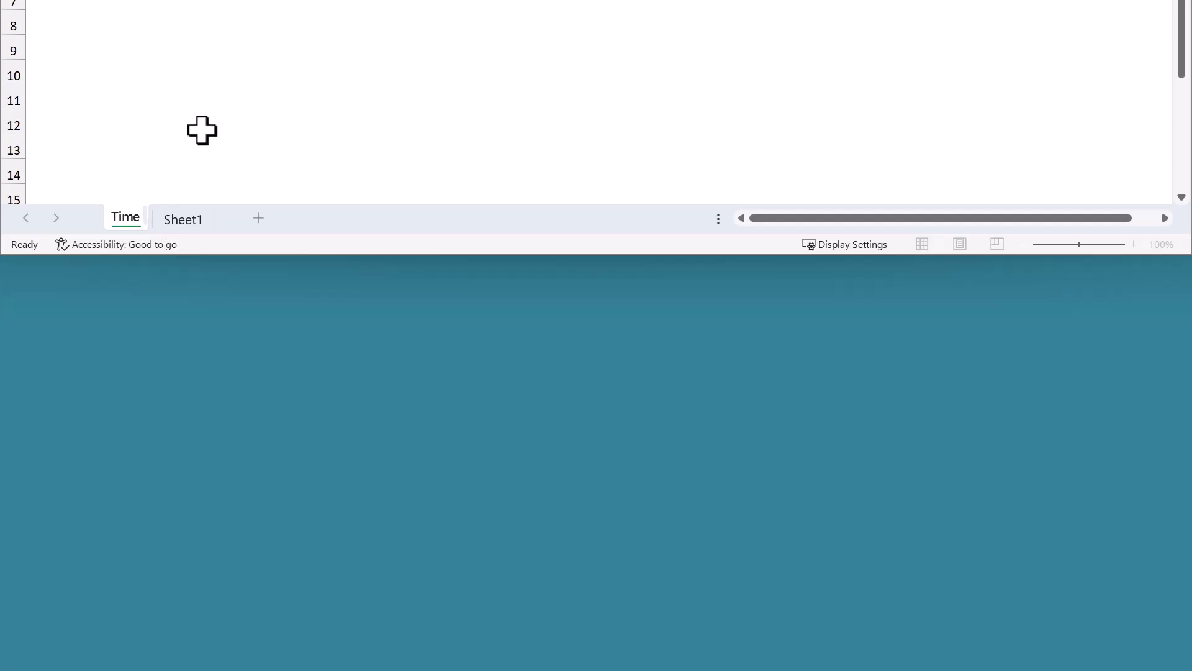
Rename the original Sheet1 tab to 'Summary'
double_click(217, 218)
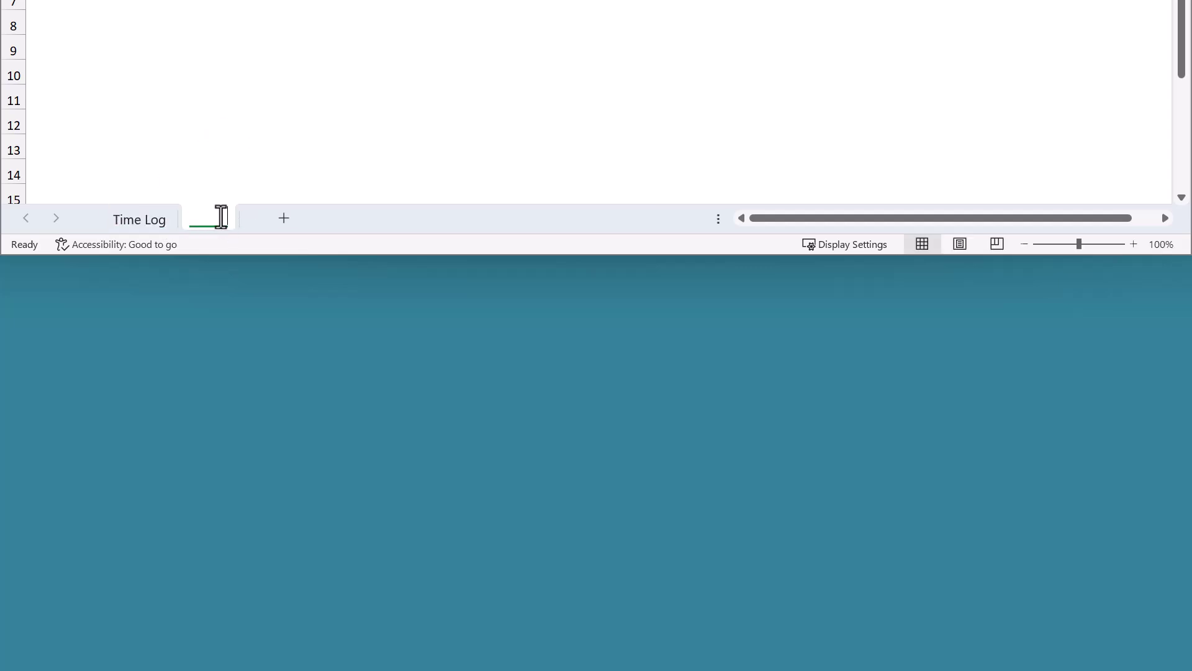
type("Summary")
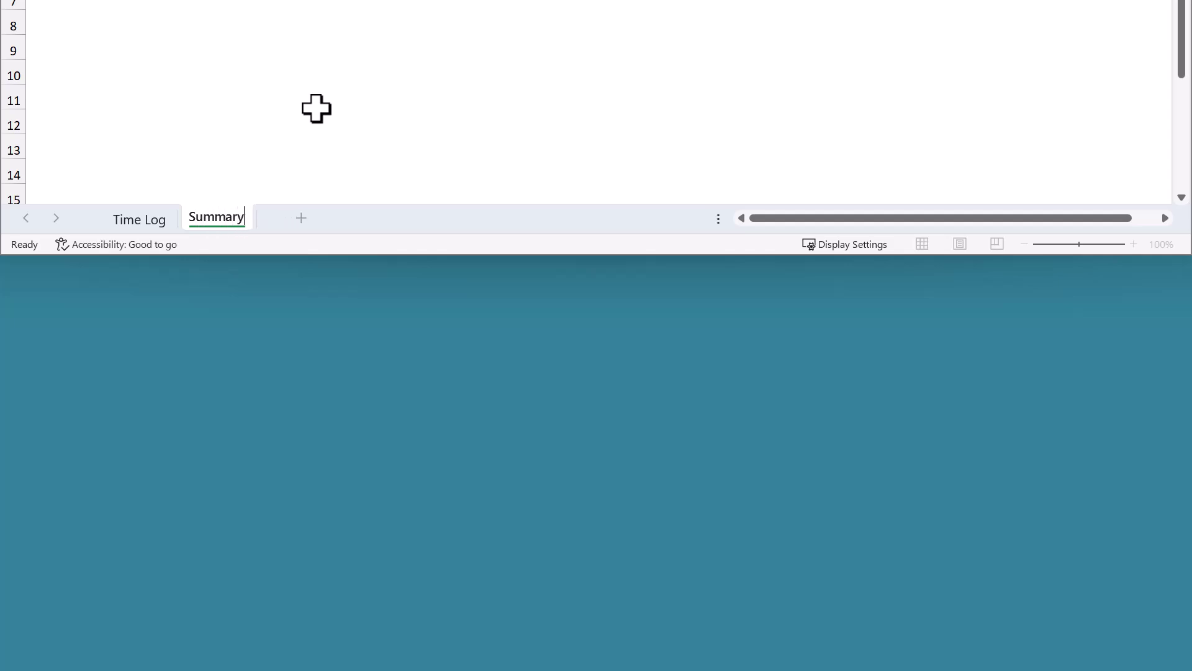
key("Return")
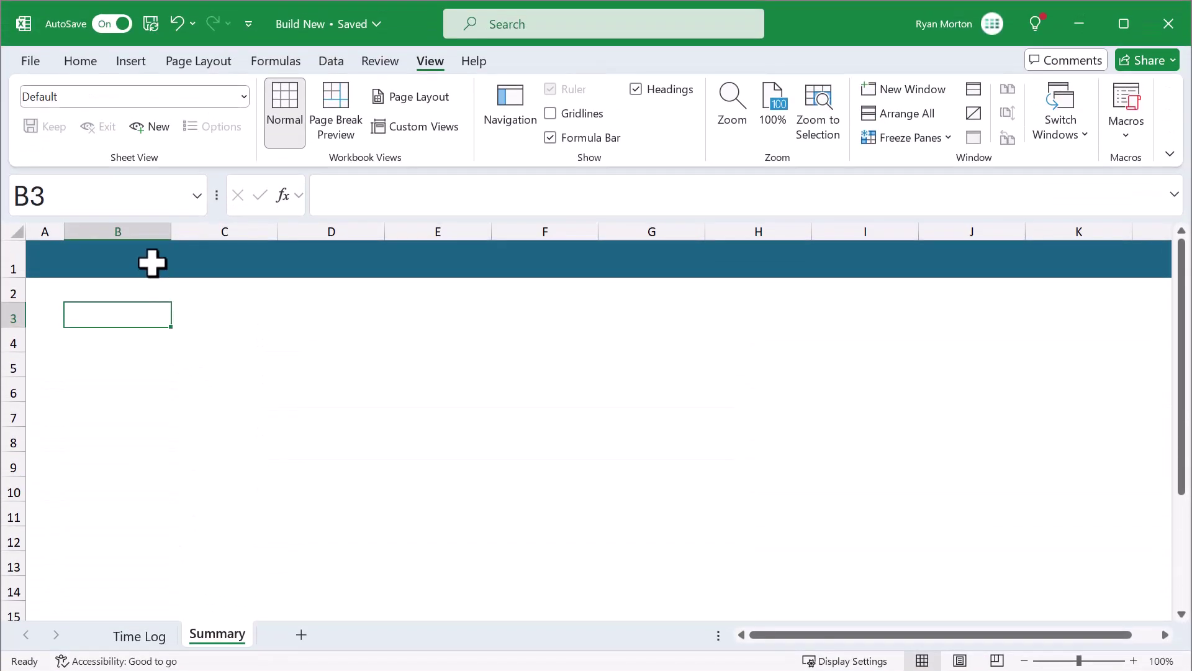
Enter the title SUMMARY in cell B1
left_click(153, 264)
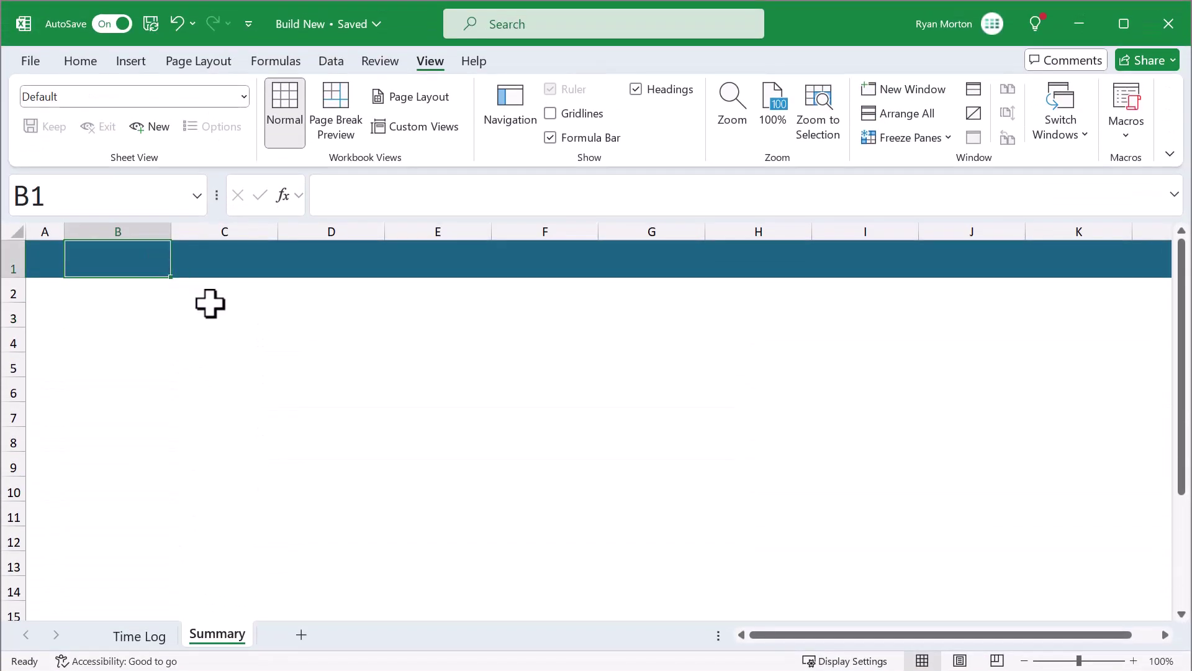
type("SUMMARY")
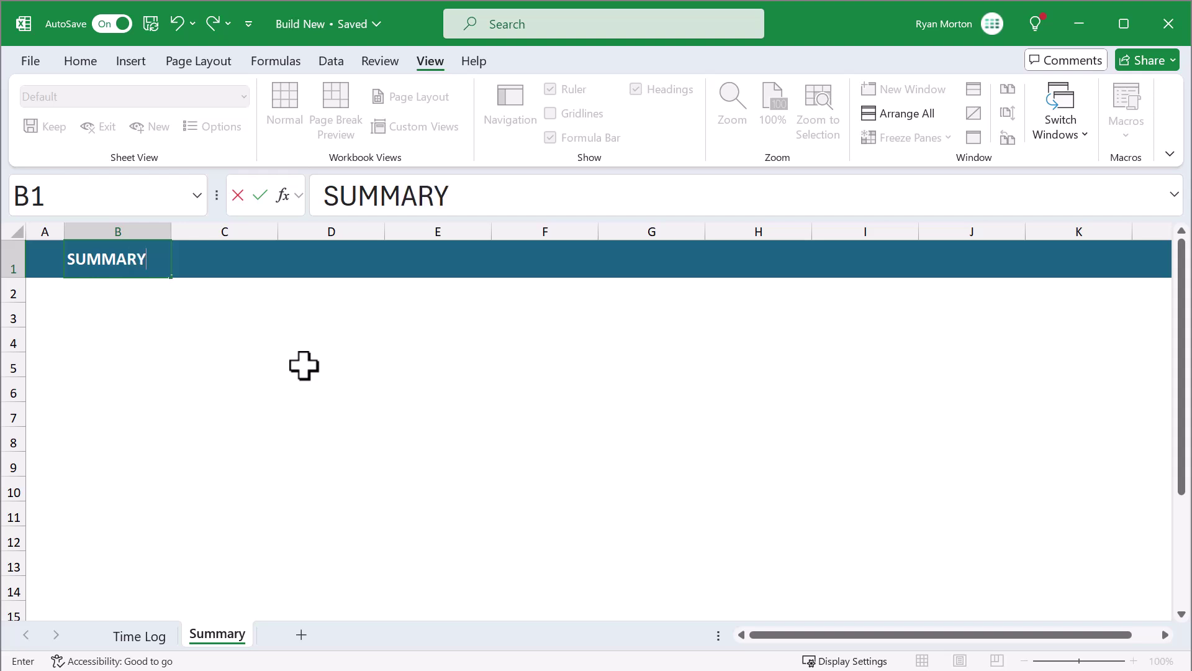
key("Return")
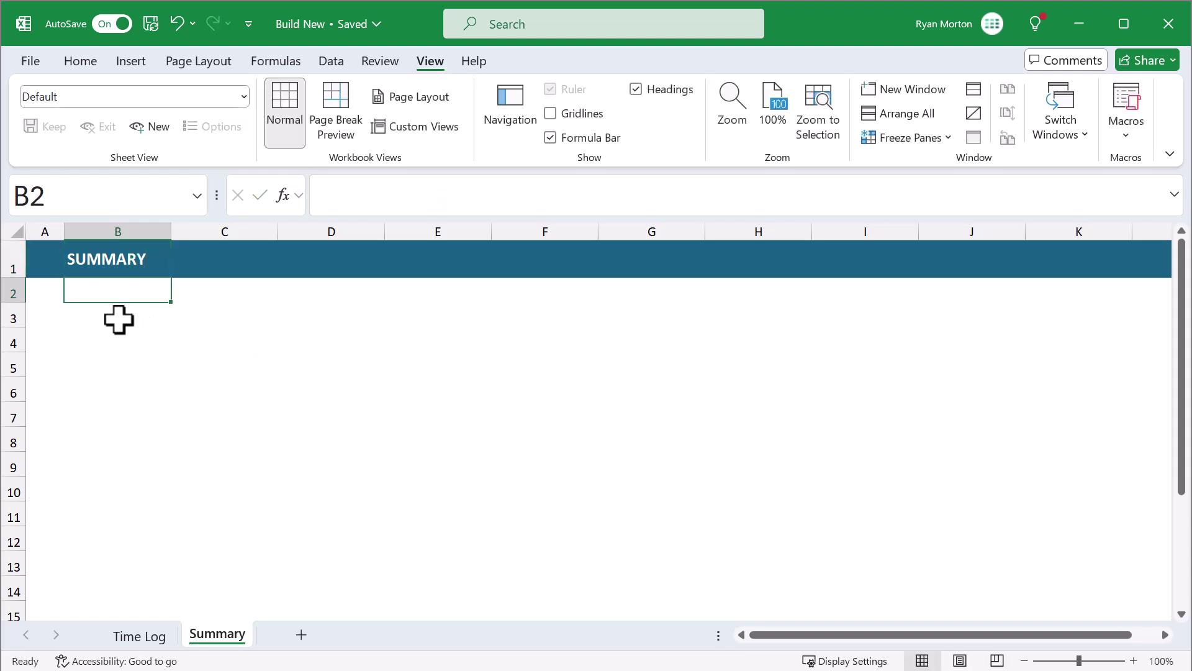
Select the cell blocks B3:C4 and E3:E4 together
left_click_drag(106, 317, 212, 337)
key("ctrl")
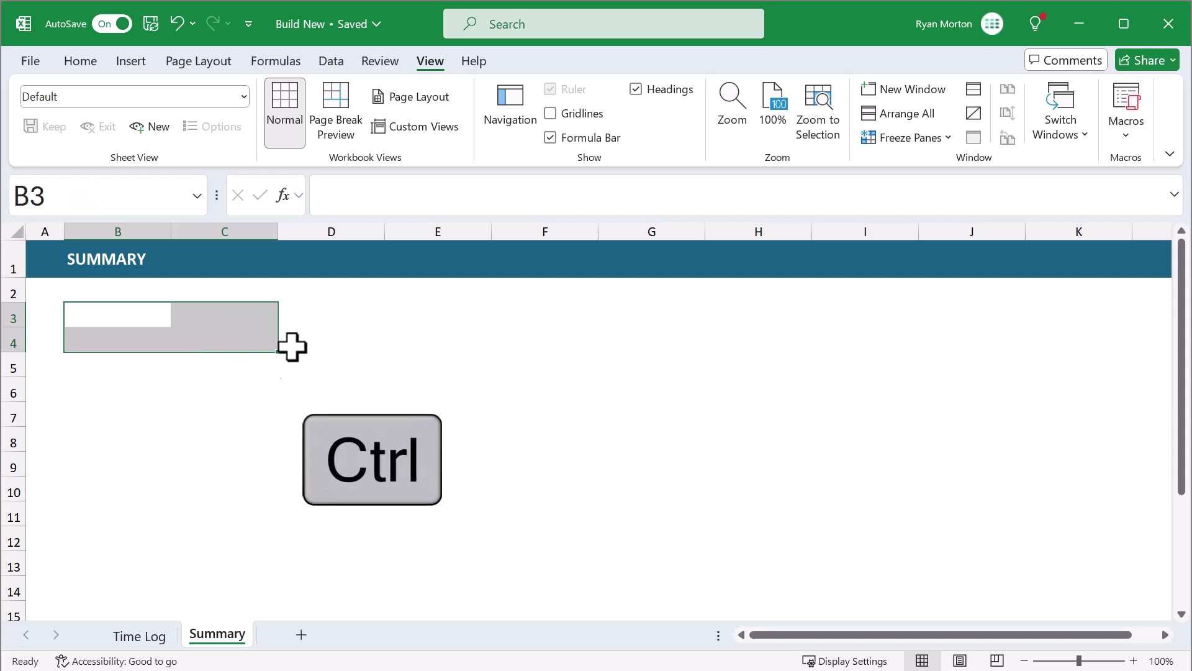
left_click_drag(412, 310, 421, 338)
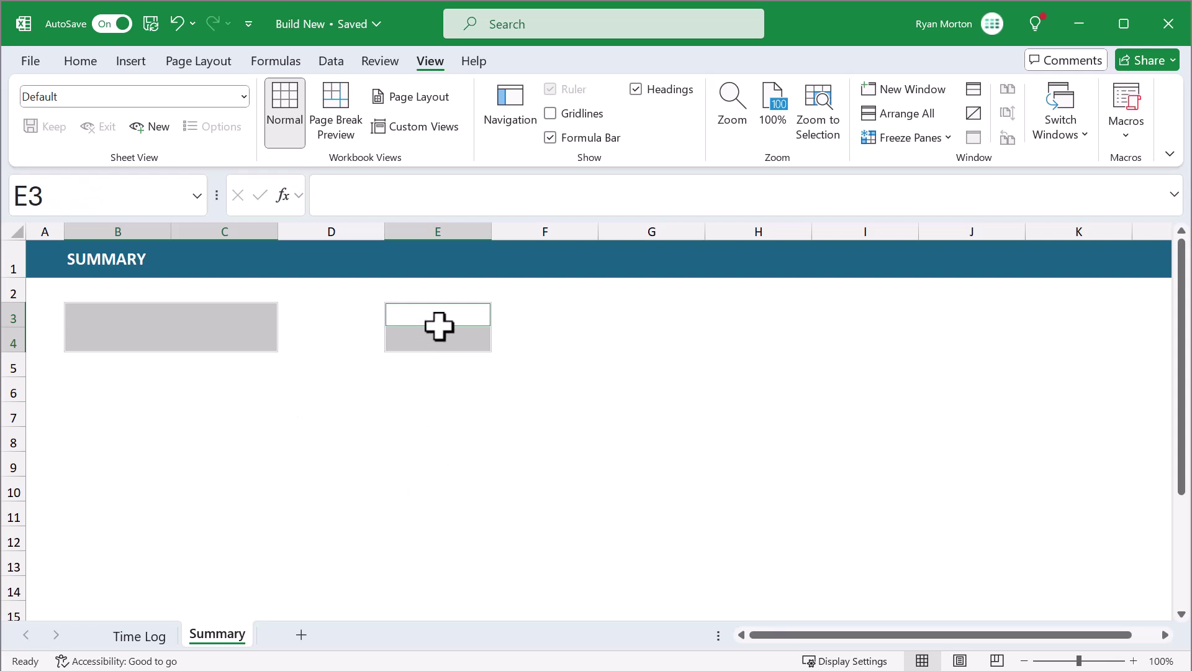
Apply light grey outline and inside borders to the selected blocks
left_click(95, 65)
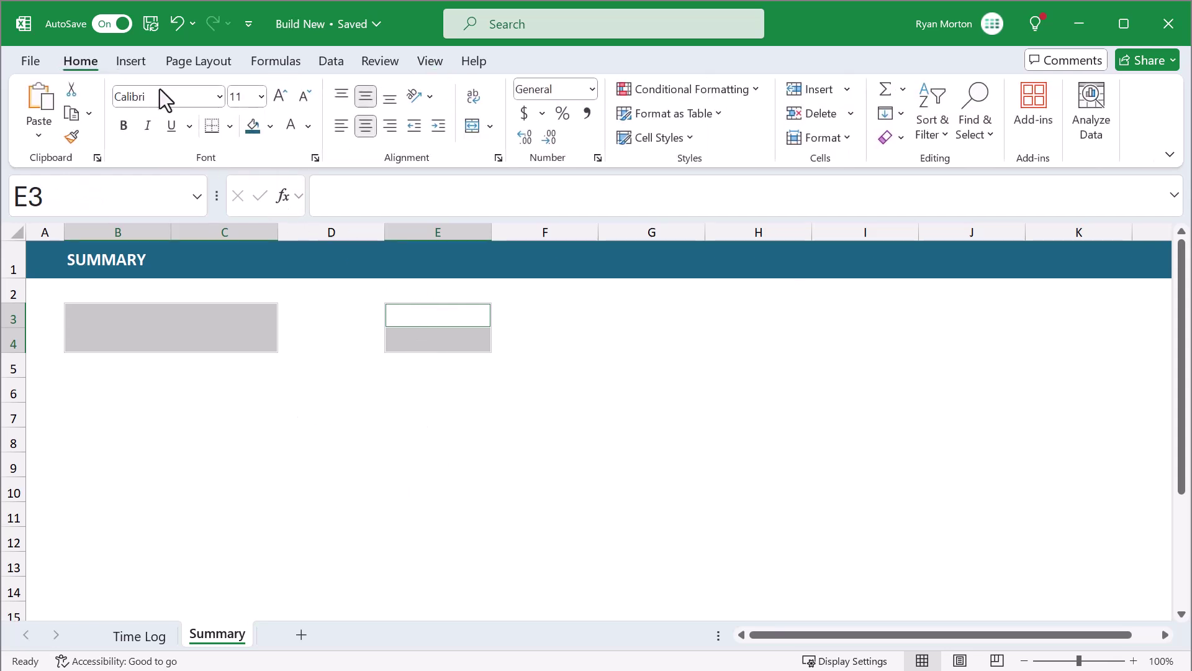
left_click(232, 127)
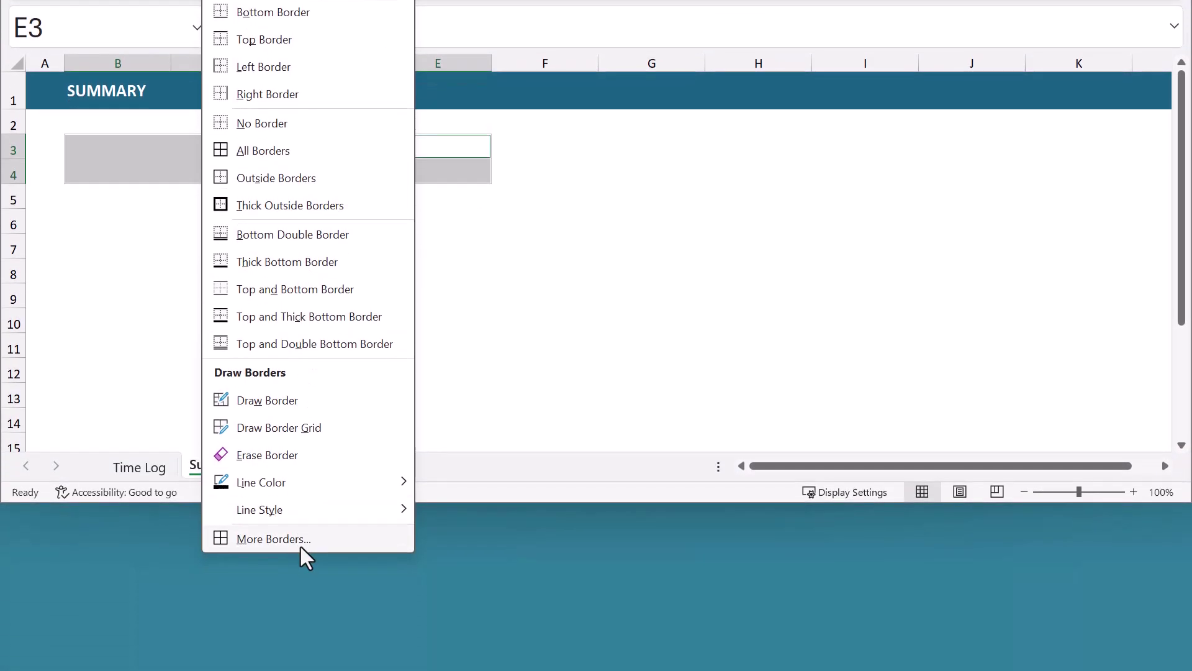
left_click(301, 568)
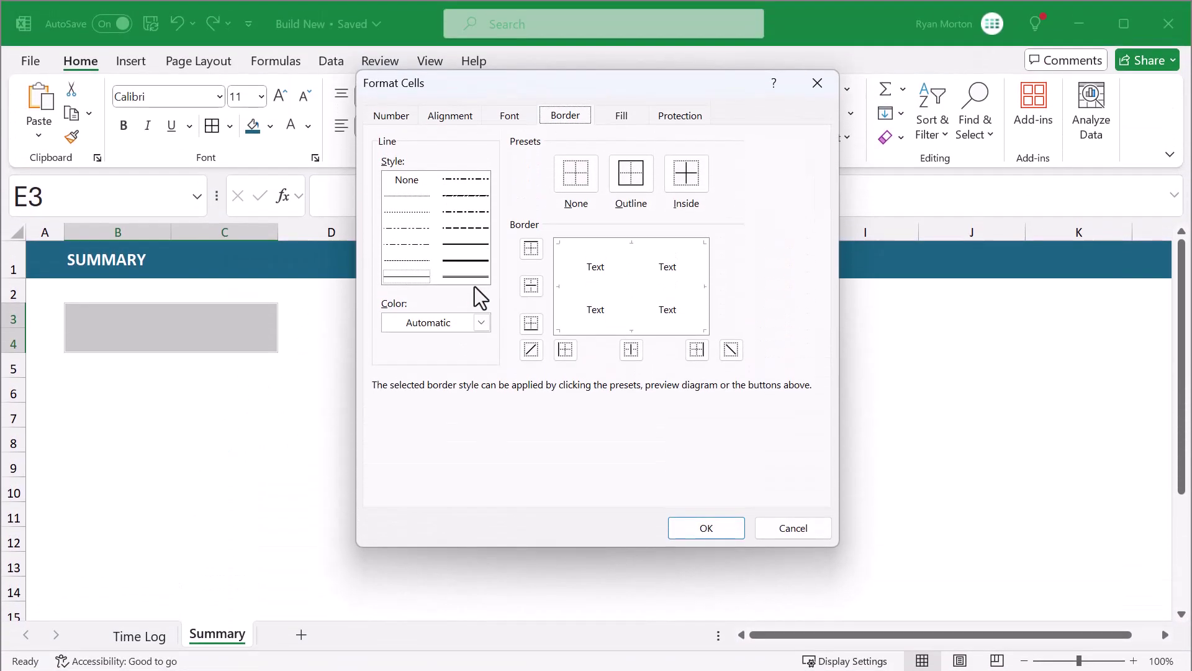
left_click(481, 156)
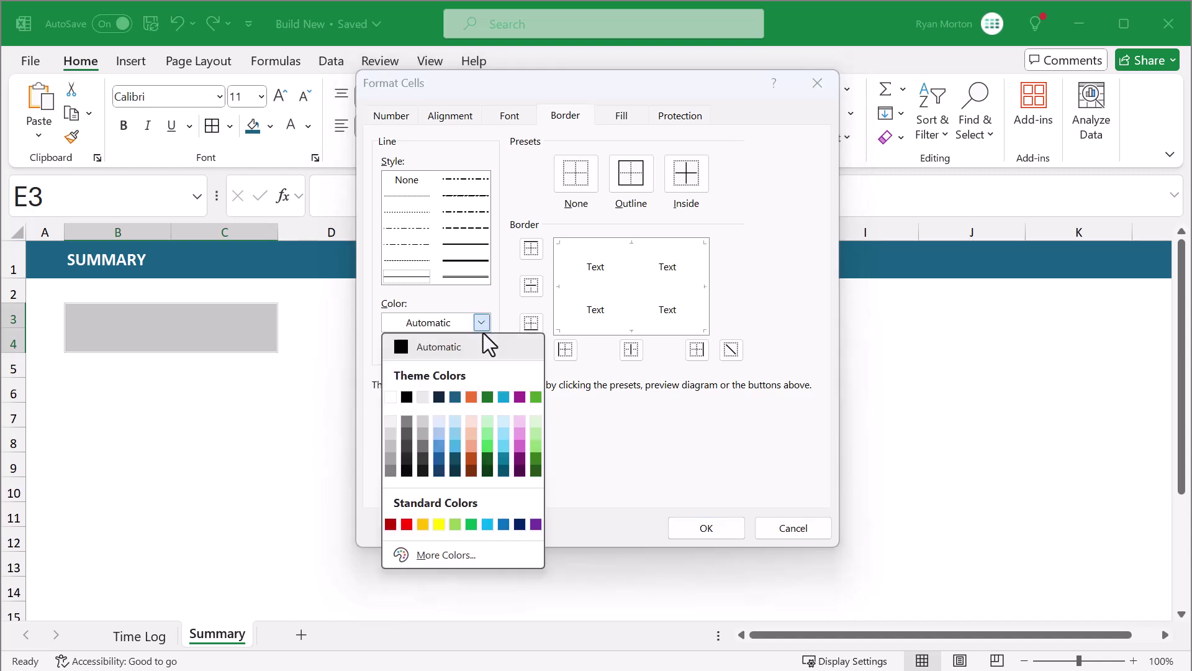
left_click(391, 446)
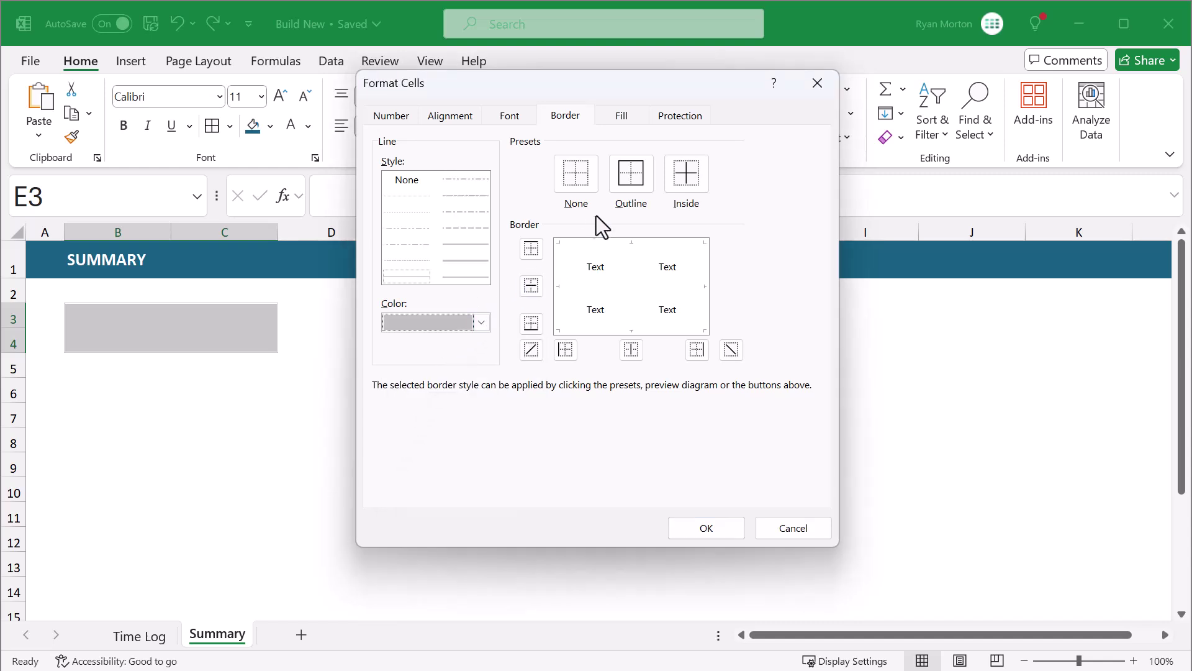
left_click(617, 186)
left_click(679, 175)
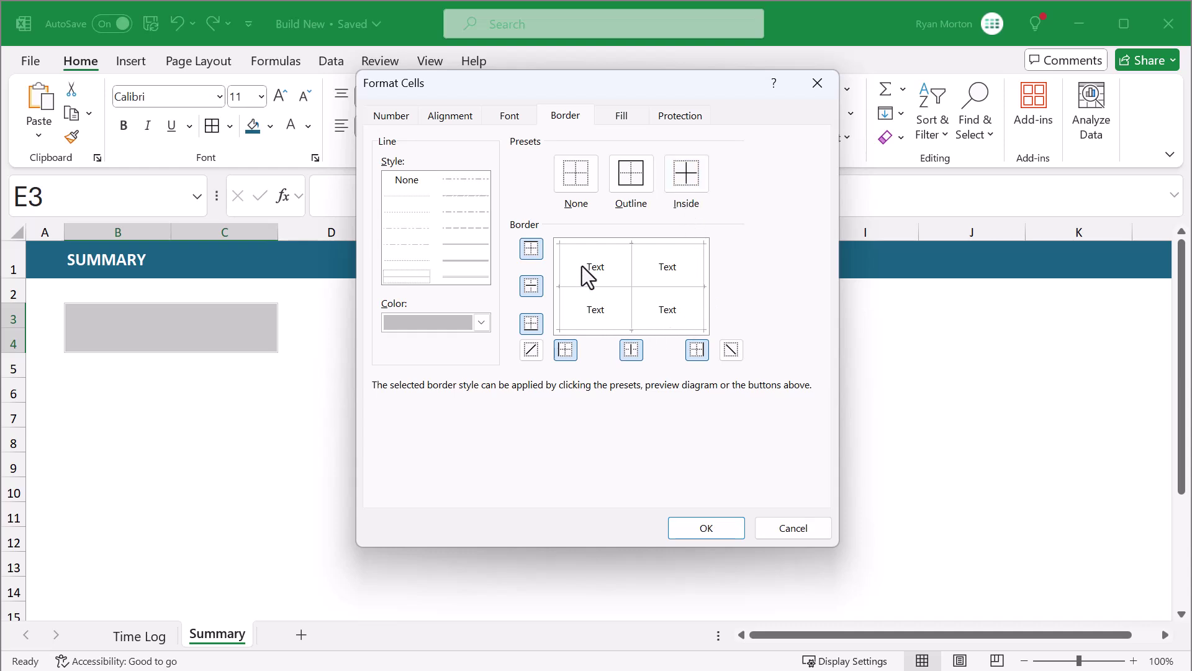
left_click(704, 528)
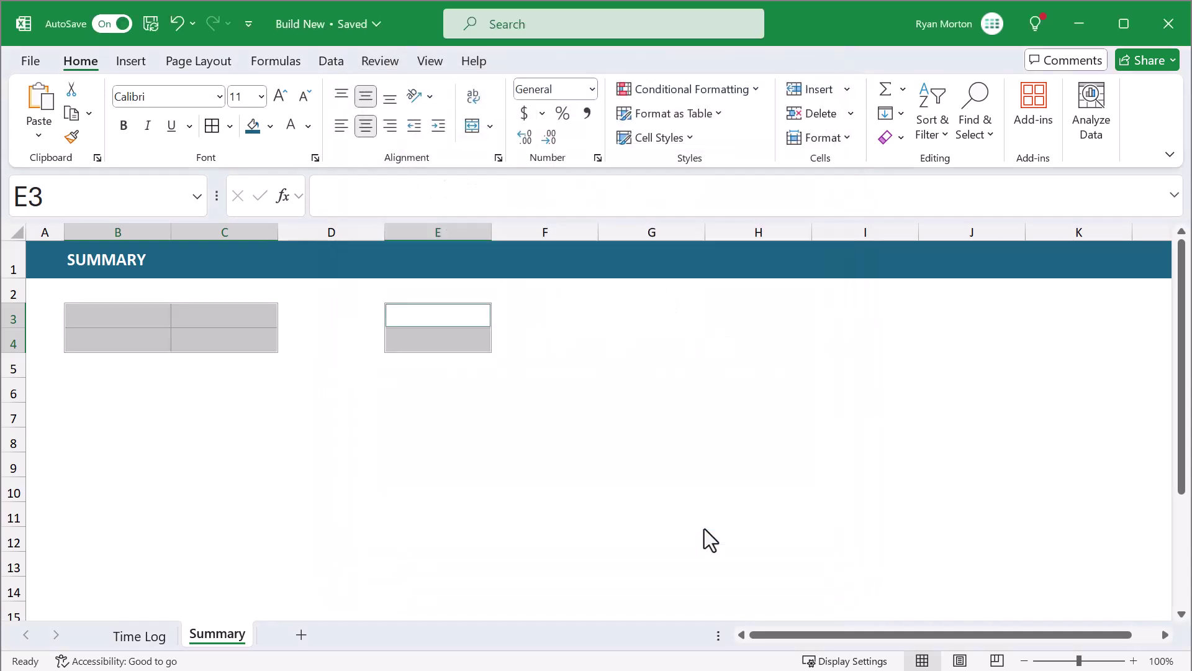
Narrow column D to a width of 5, then select cells B3:B4
left_click(358, 233)
right_click(358, 233)
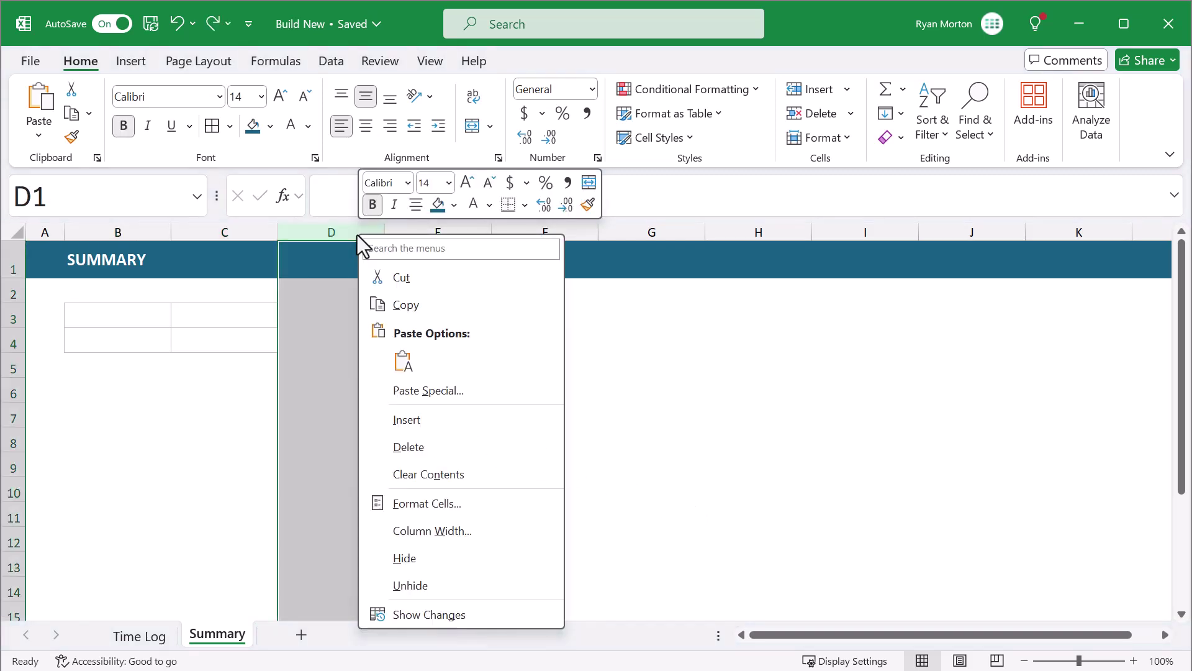
left_click(457, 531)
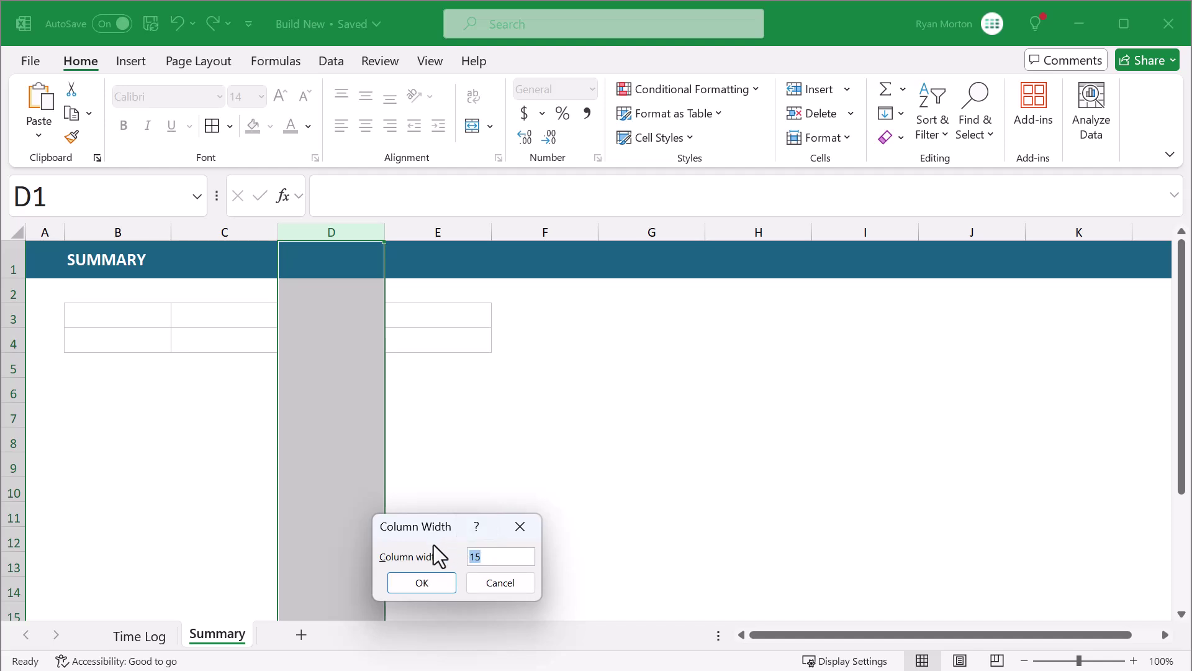
left_click(426, 582)
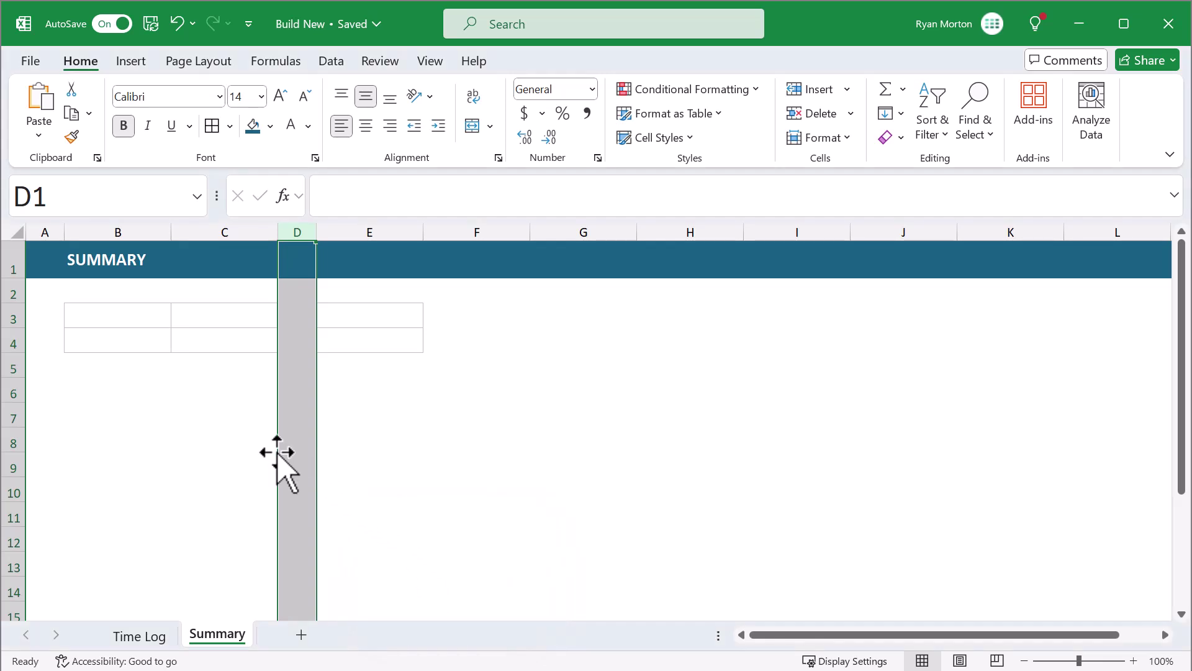
left_click_drag(134, 312, 133, 338)
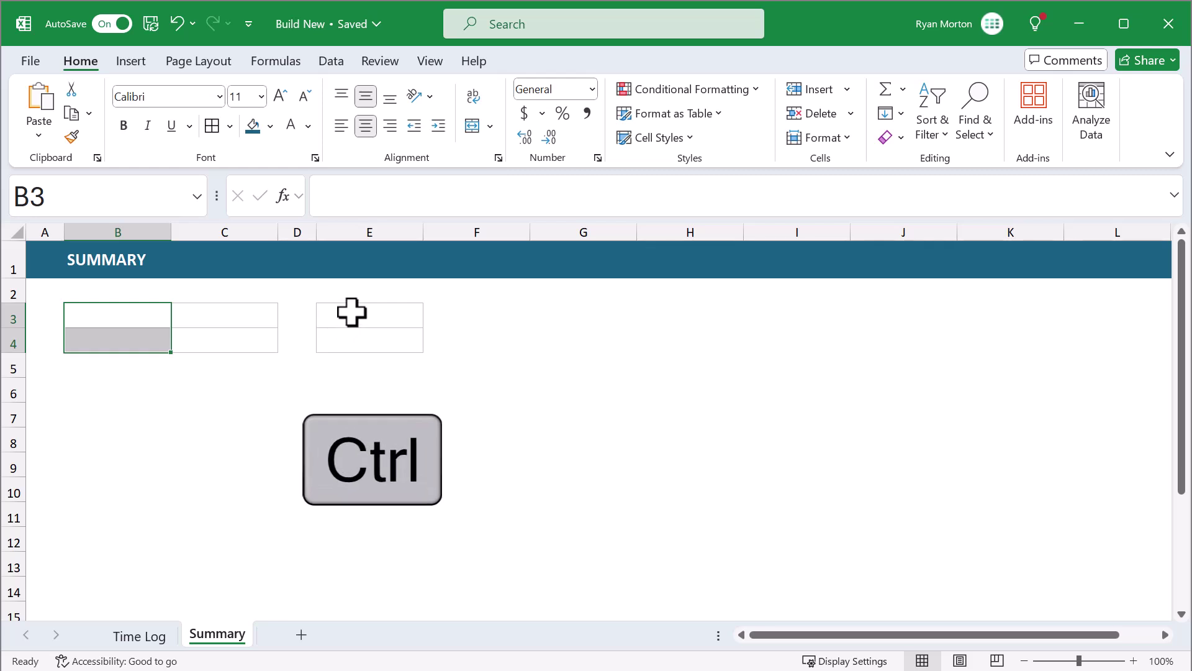
Shade cells B3:B4 and E3 with a light grey fill
left_click(351, 312, "ctrl")
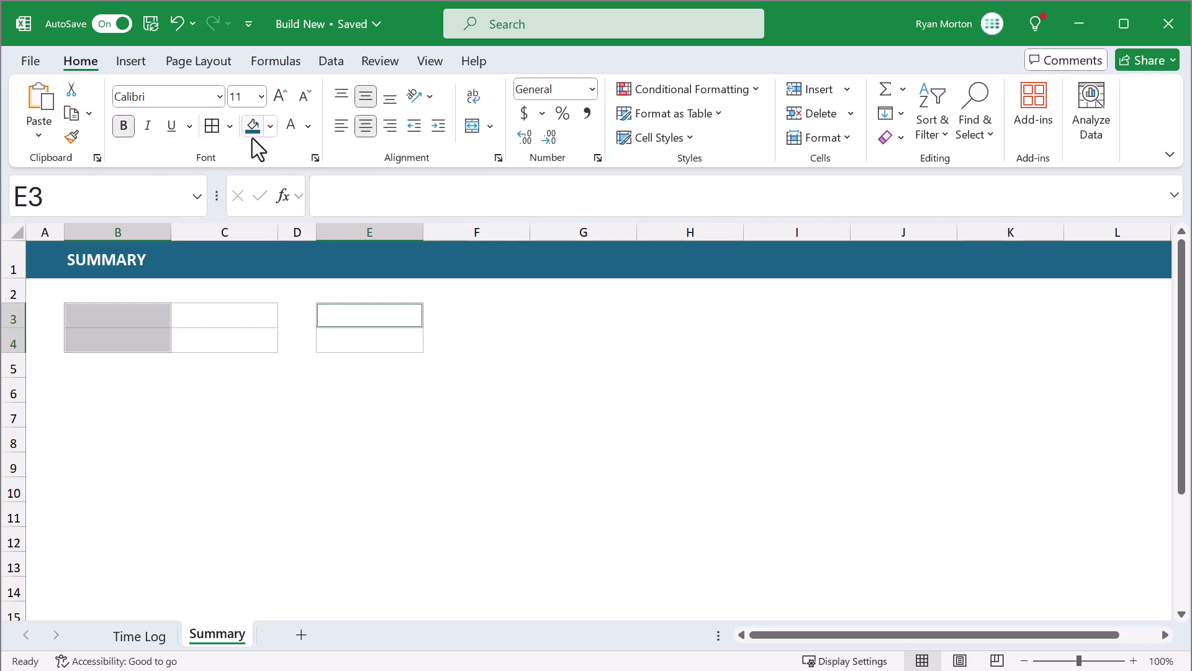
left_click(270, 126)
left_click(256, 199)
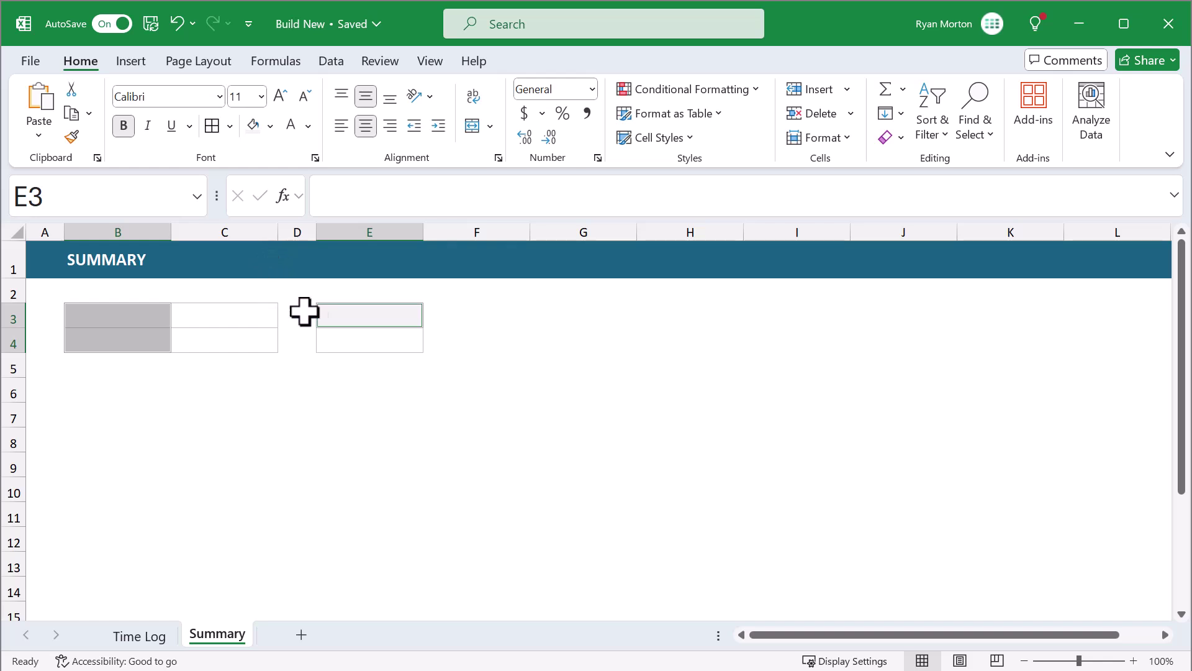
Make cell E4's text bold and dark teal
left_click(344, 335)
left_click(124, 126)
left_click(307, 129)
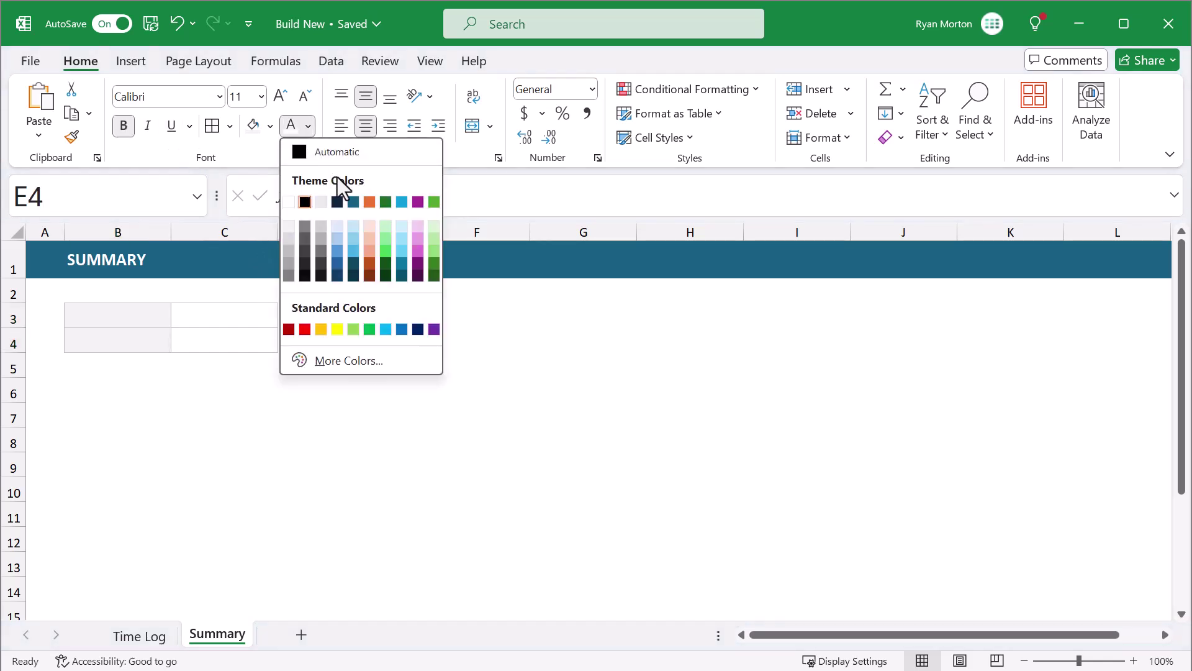
left_click(354, 202)
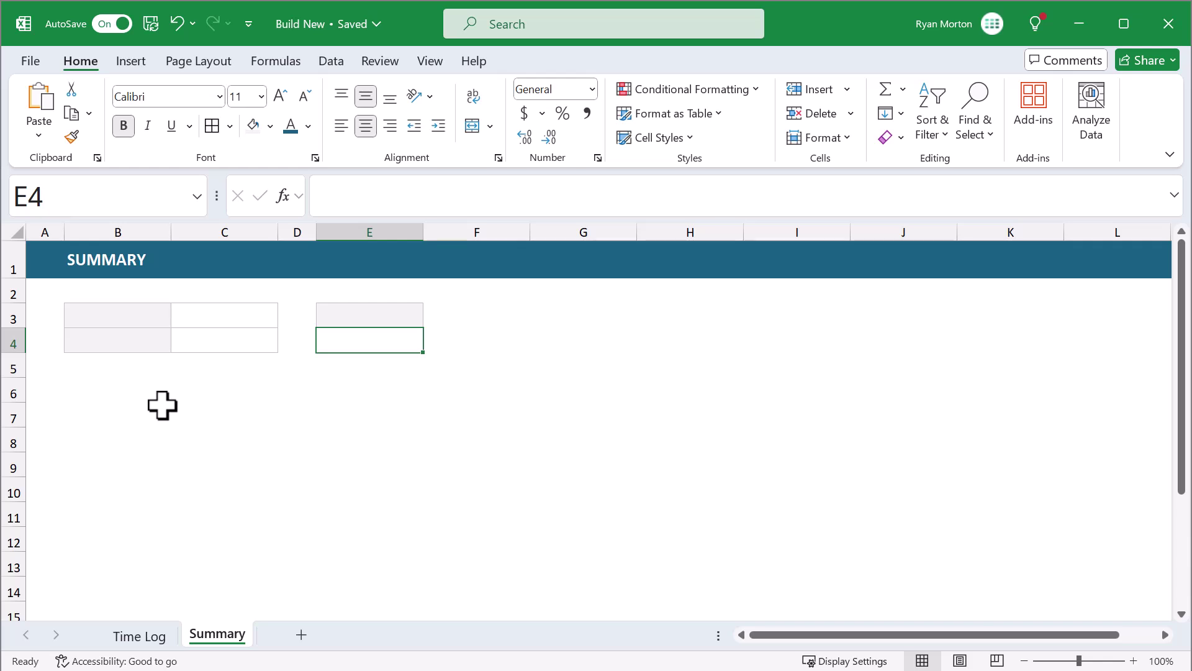
Type the Summary headings CATEGORY, DURATION, % and CHART across row 6, starting at B6
left_click(102, 395)
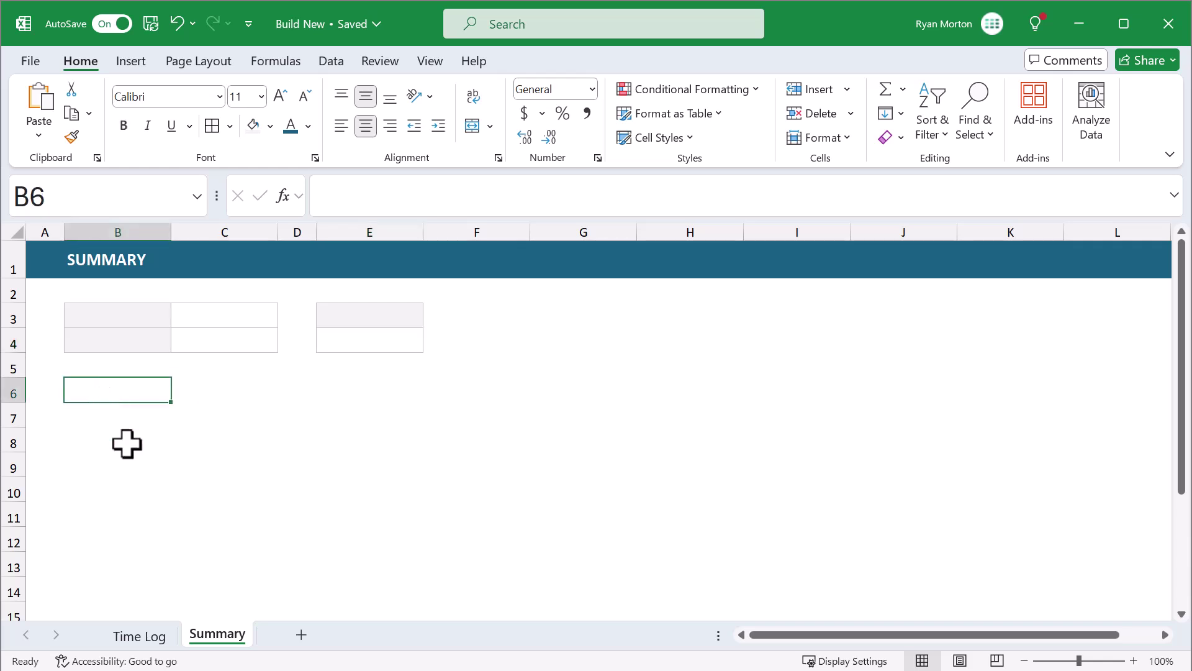
type("CATE")
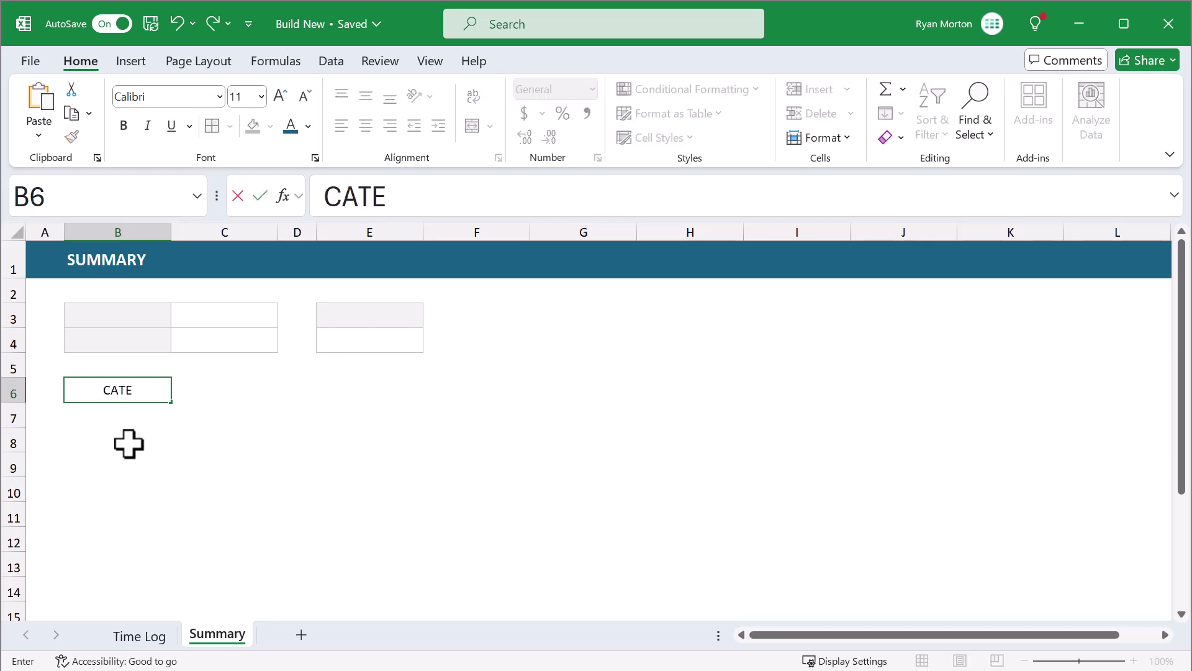
type("GORY")
key("Tab")
type("D")
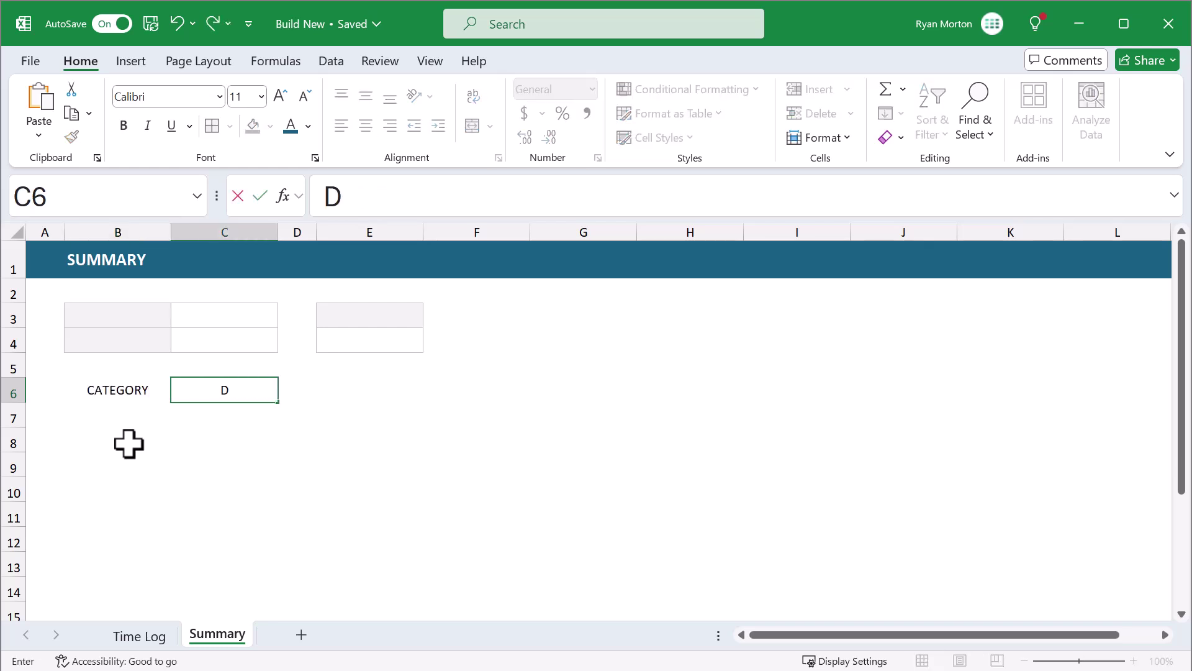
type("URATION")
key("Tab")
type("%")
key("Tab")
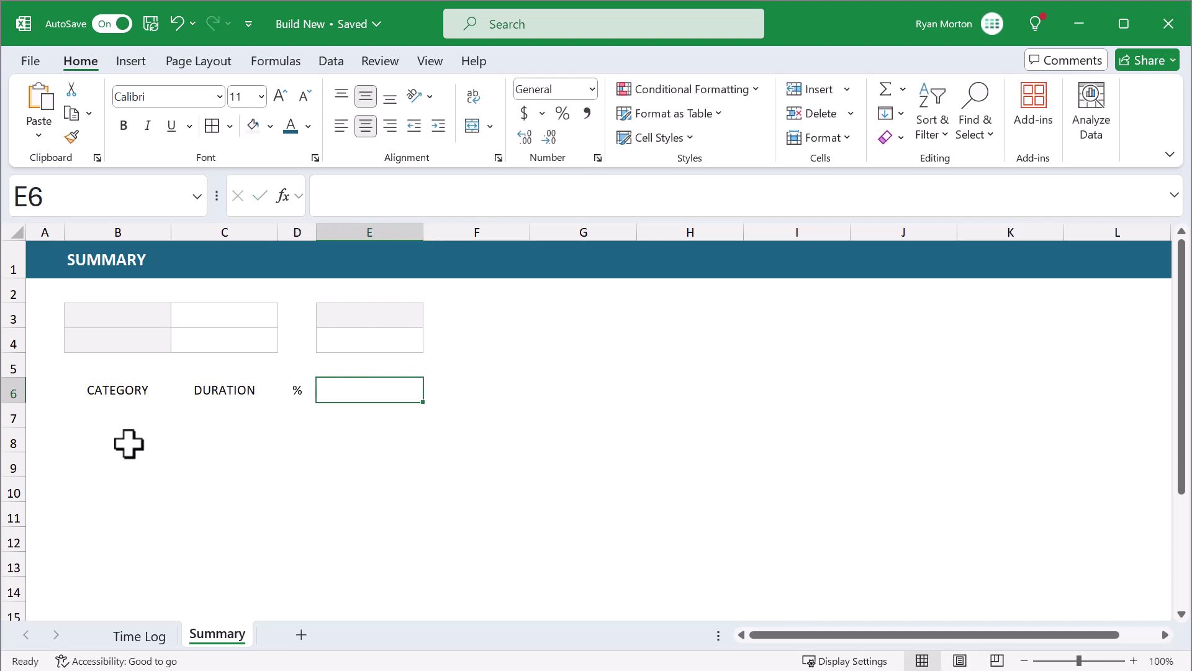
type("CHART")
key("Return")
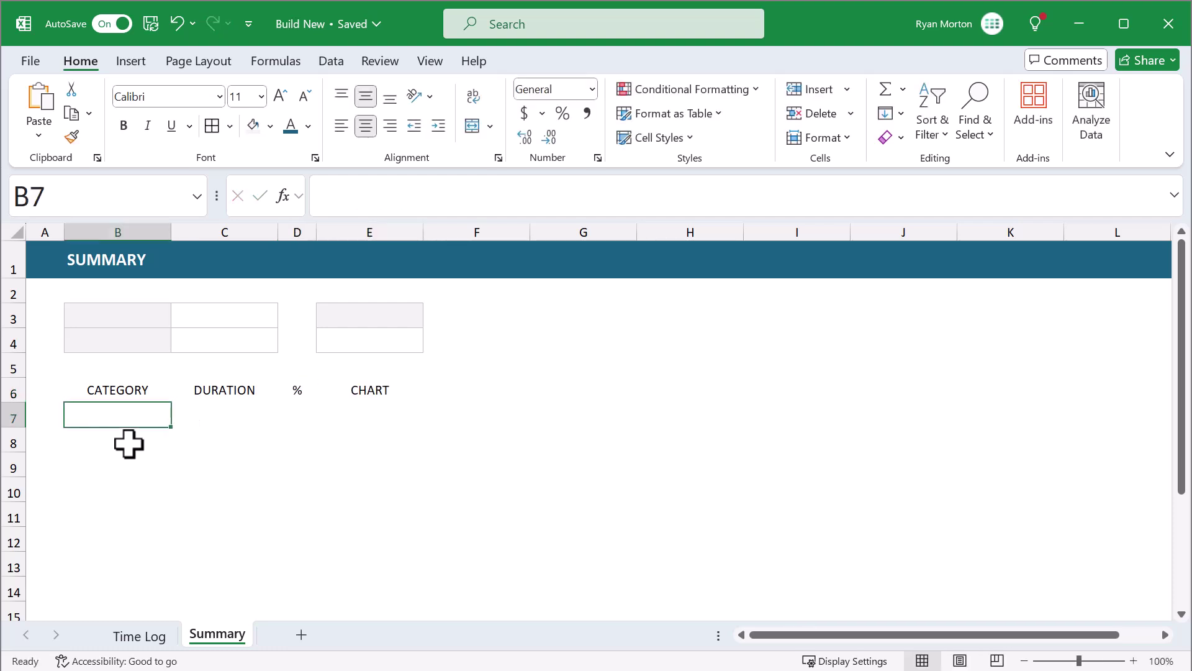
Convert B6:E10 into a table with the first row as headers
left_click_drag(117, 389, 363, 484)
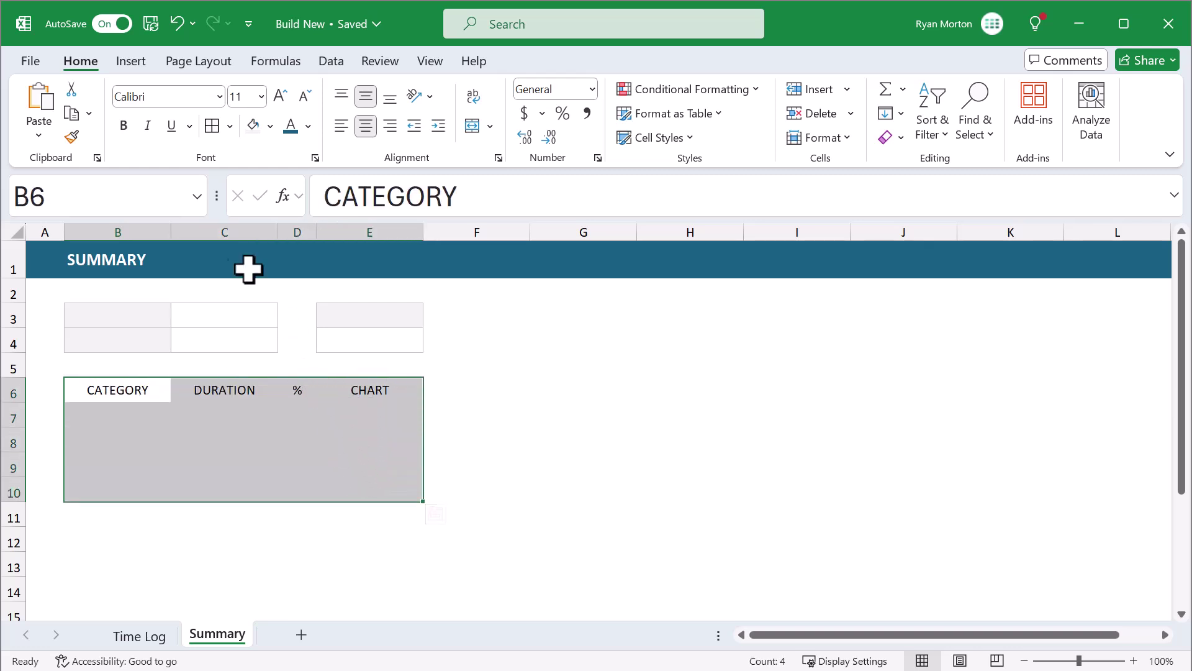
left_click(132, 61)
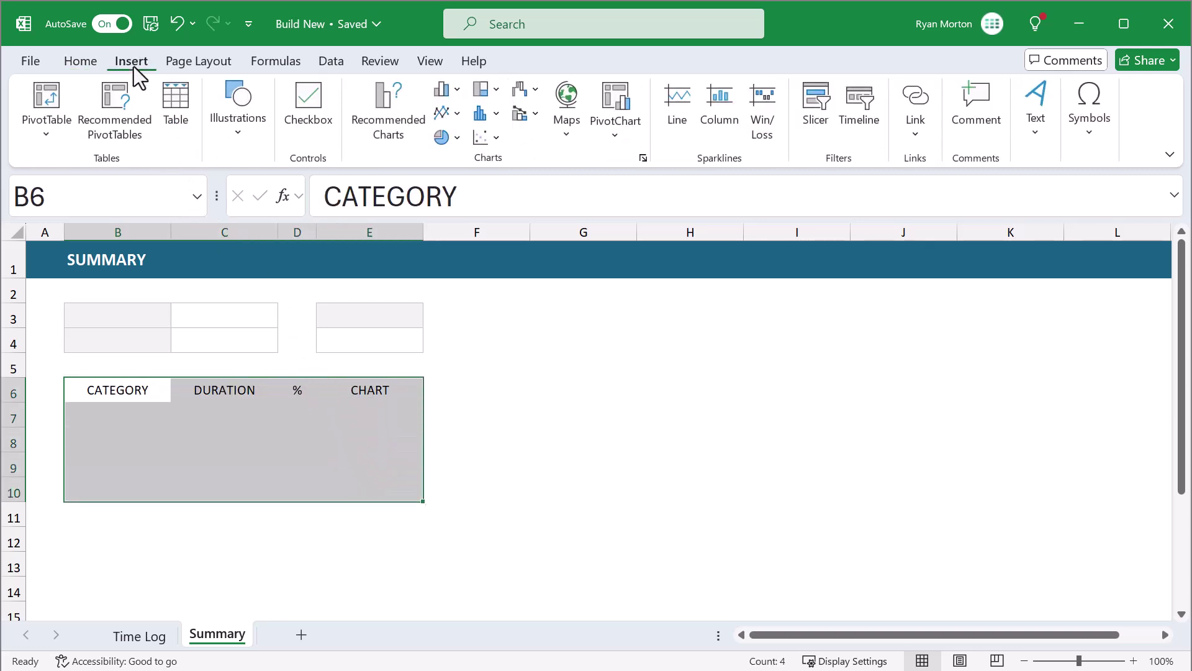
left_click(178, 114)
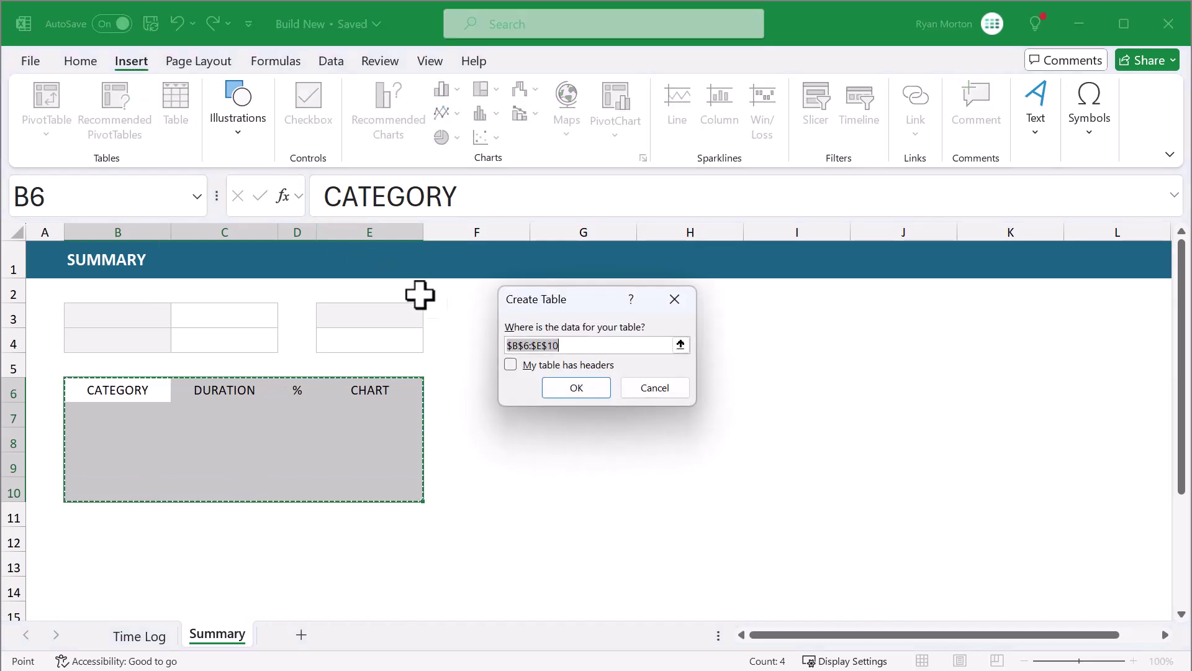
left_click(509, 369)
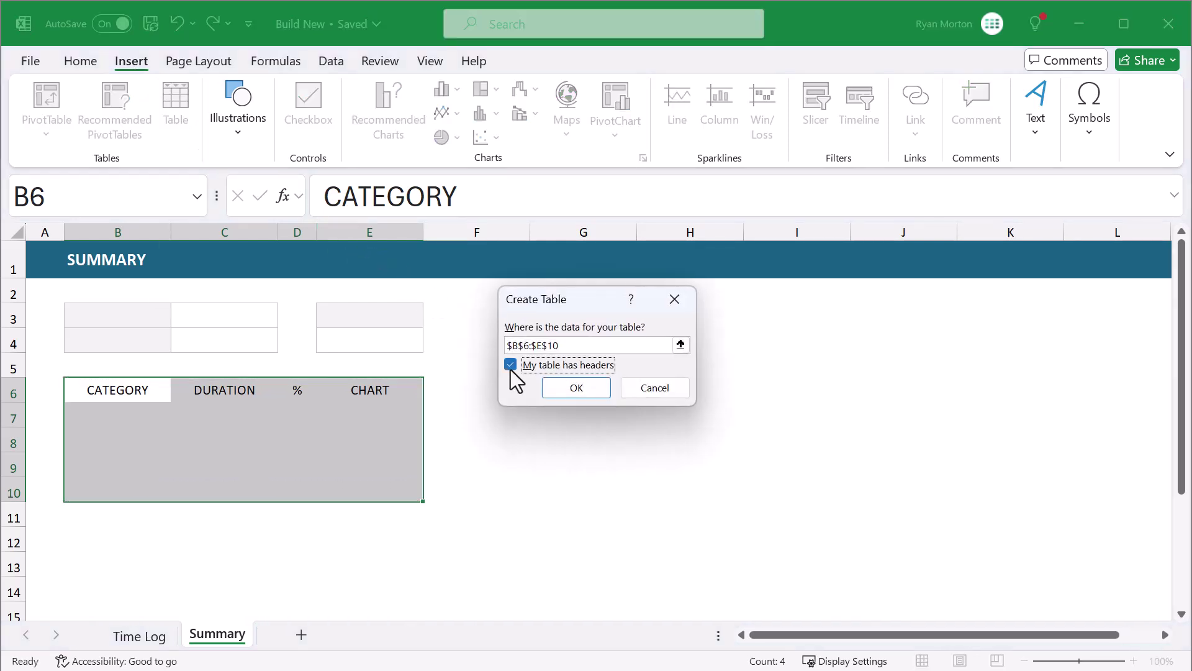
left_click(575, 386)
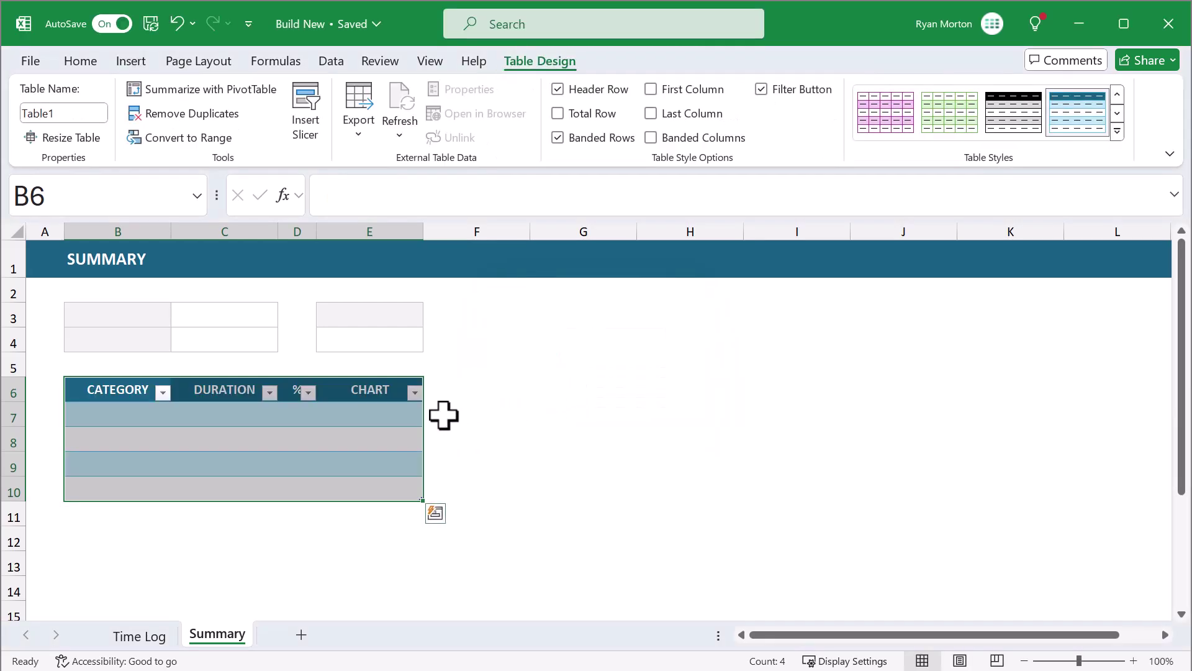
Rename the new table to Summary
left_click(378, 429)
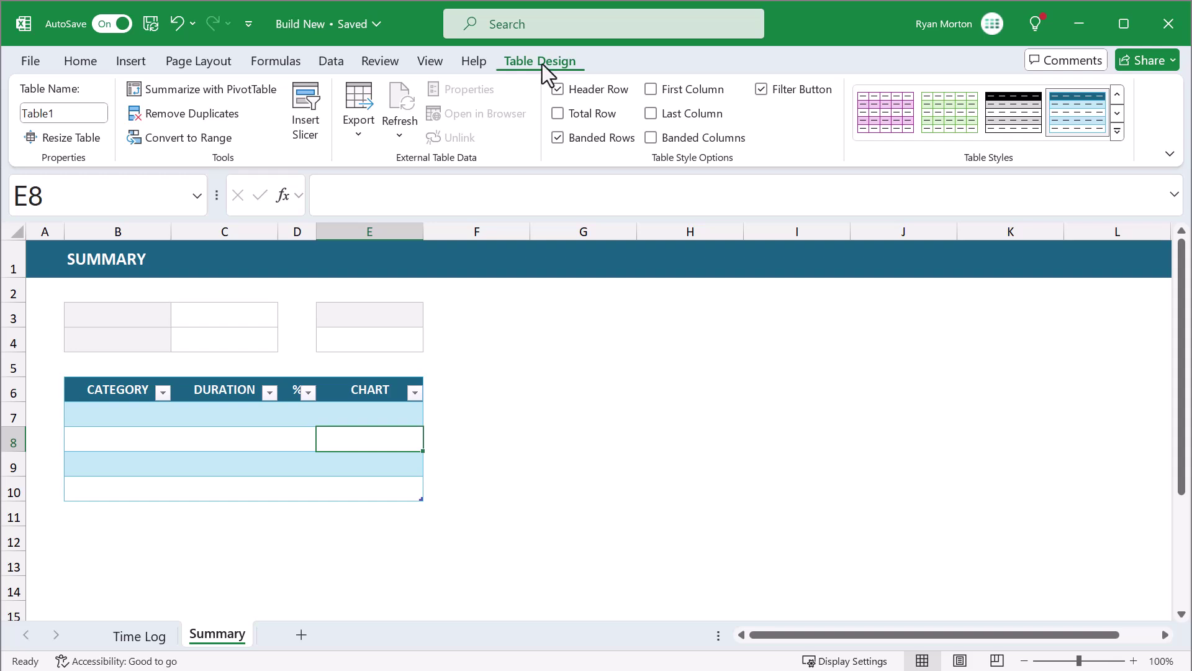
left_click(87, 113)
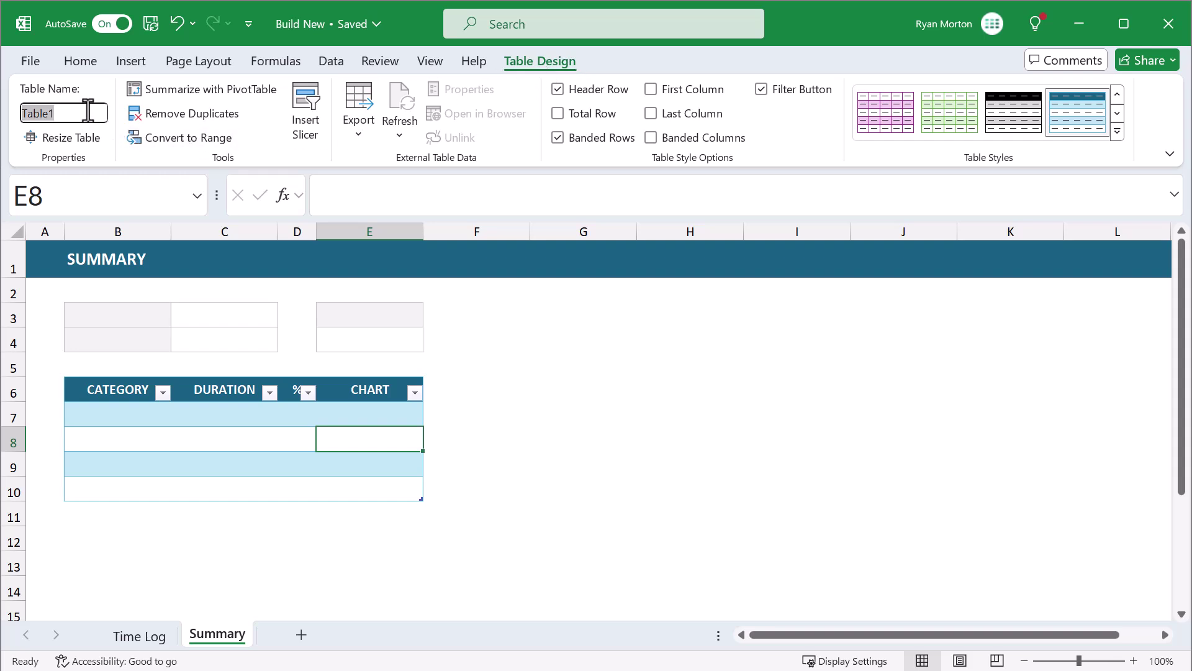
type("Summary")
key("Return")
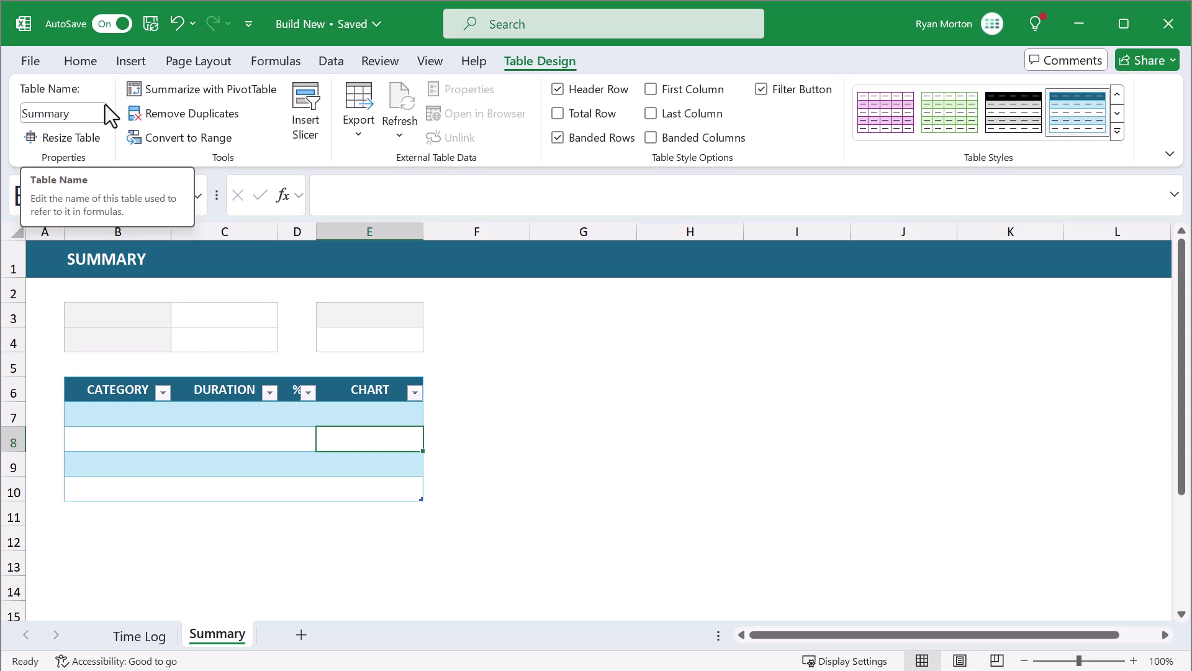
Hide the header filter buttons and start a new table style named My Style
left_click(761, 88)
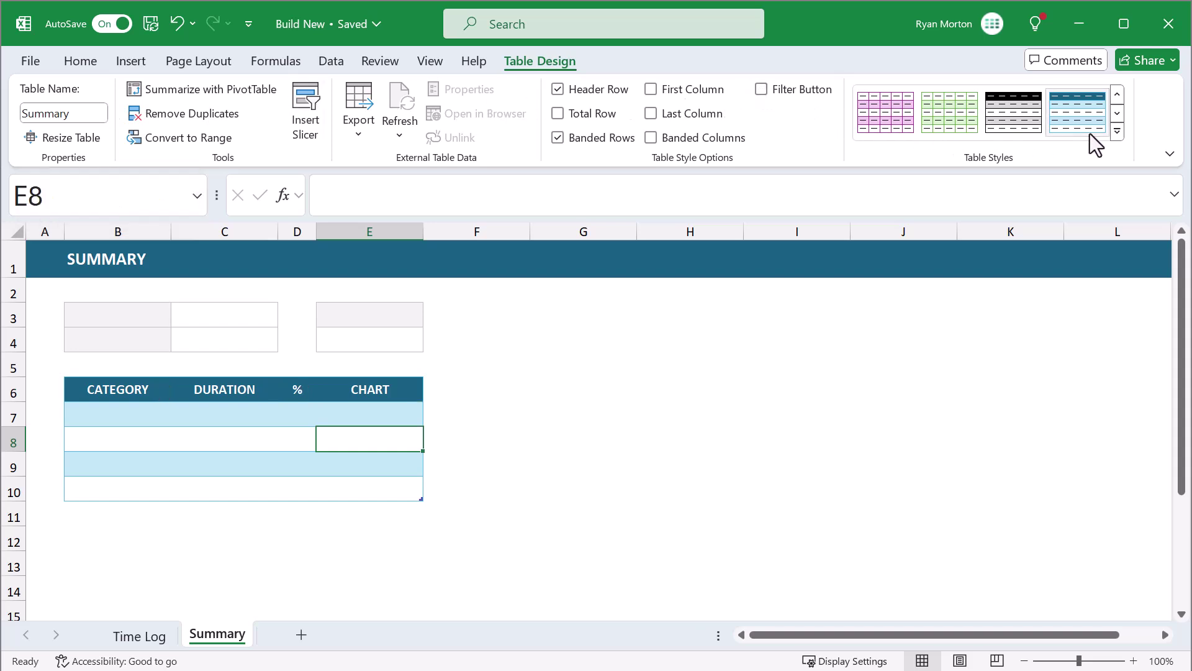
left_click(1117, 131)
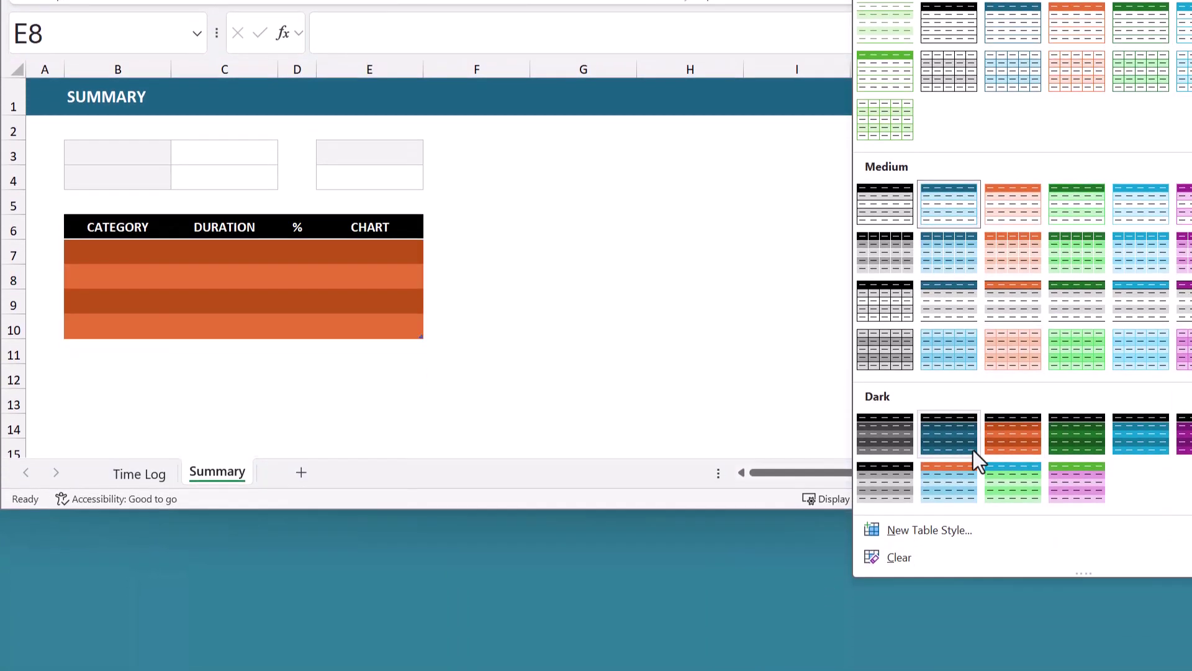
left_click(949, 524)
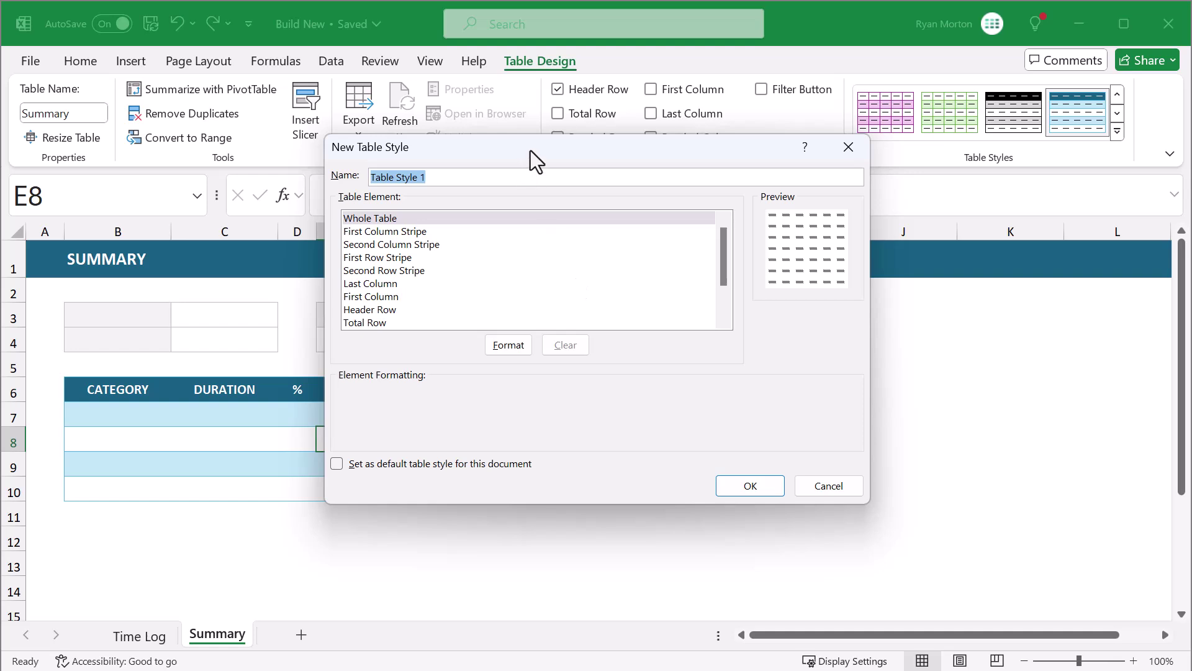
type("My Style")
Give the Whole Table element grey outline and inside borders
left_click(436, 219)
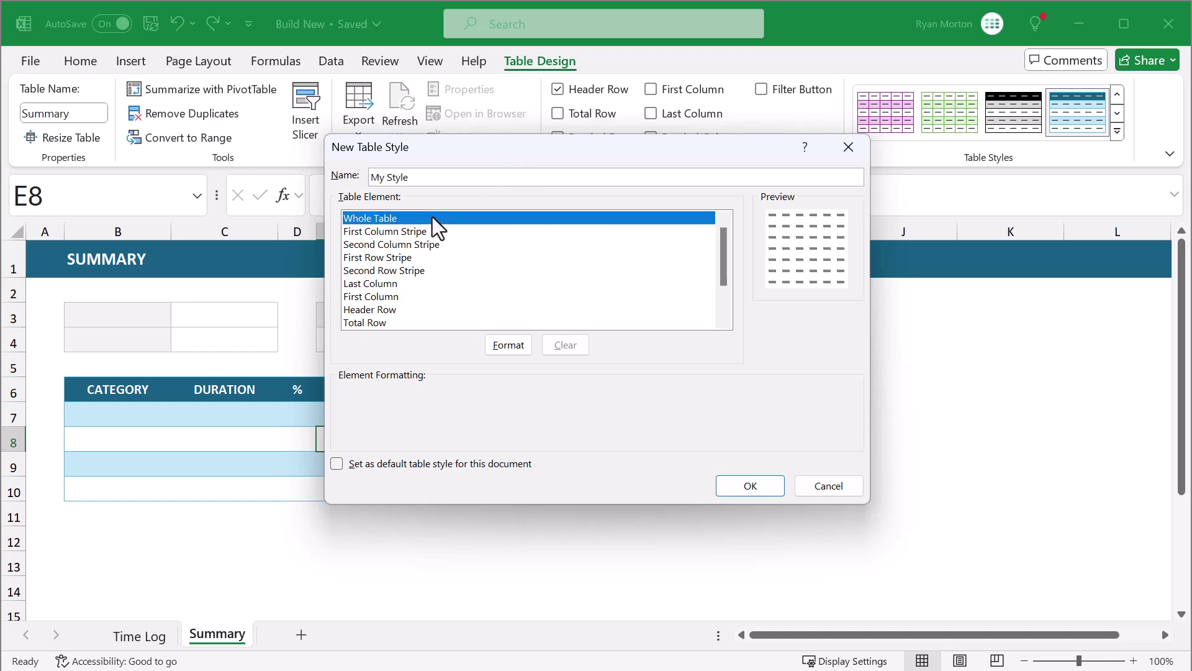
left_click(504, 344)
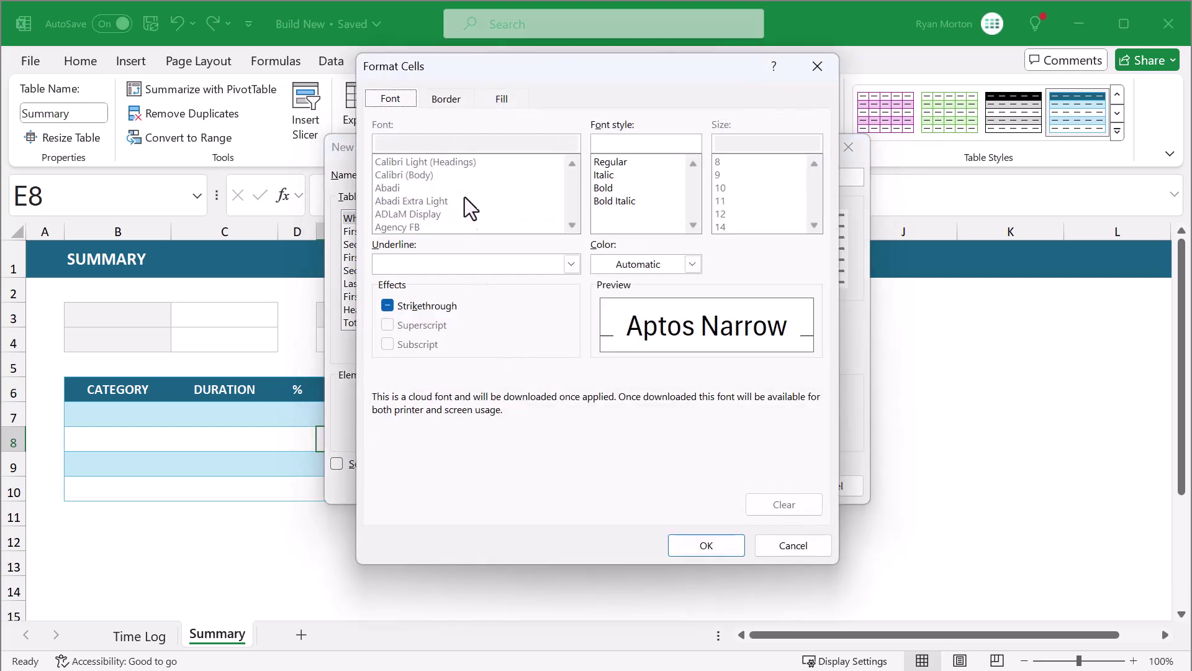
left_click(452, 99)
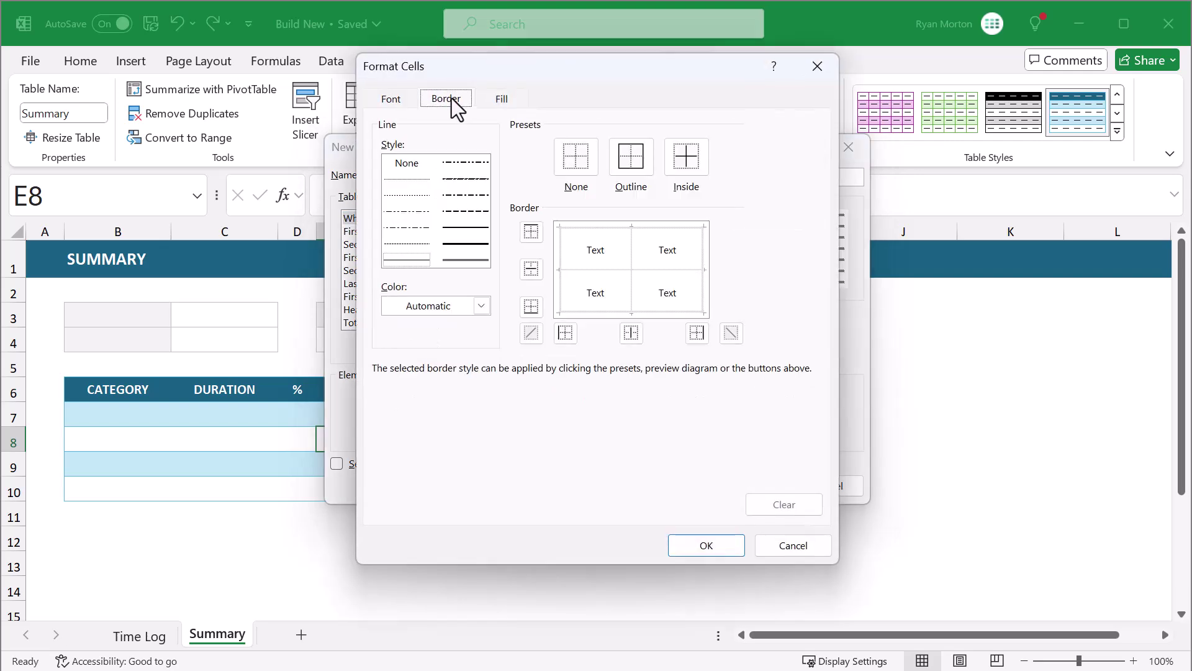
left_click(482, 305)
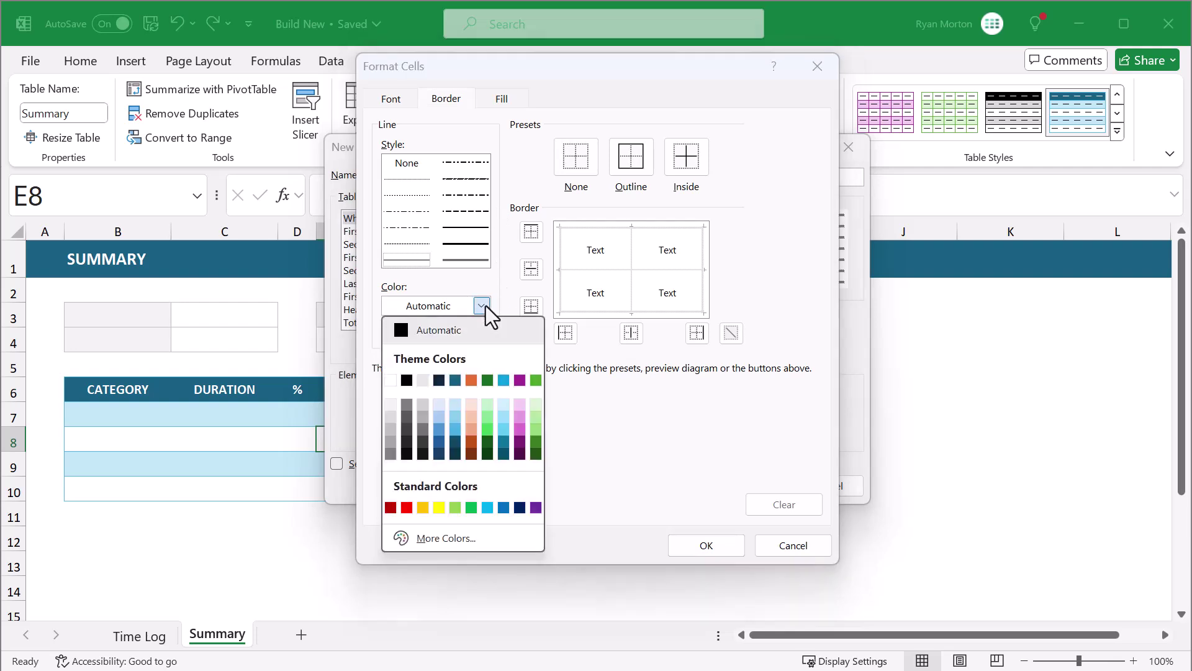
left_click(393, 427)
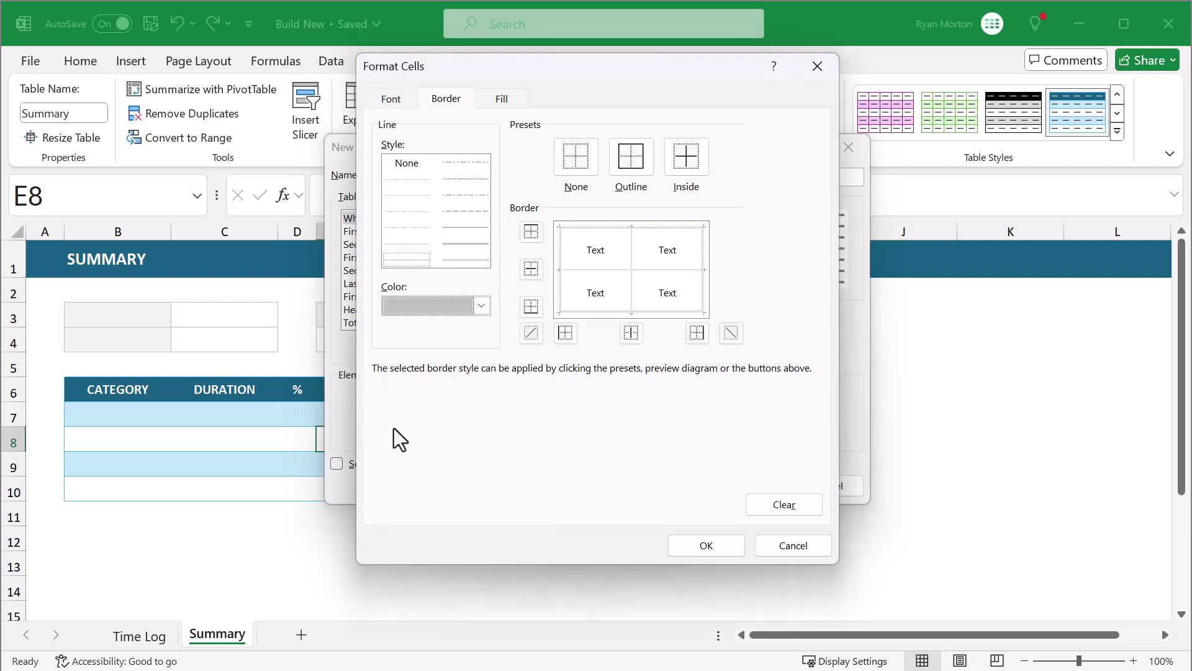
left_click(631, 171)
left_click(687, 171)
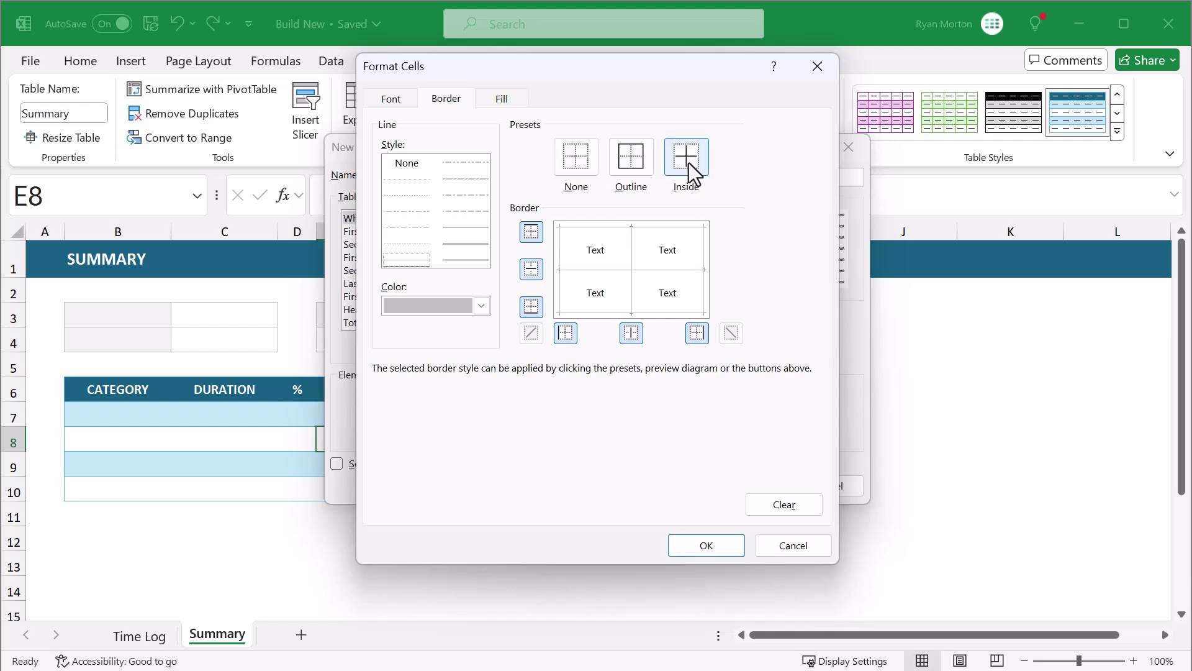
left_click(719, 545)
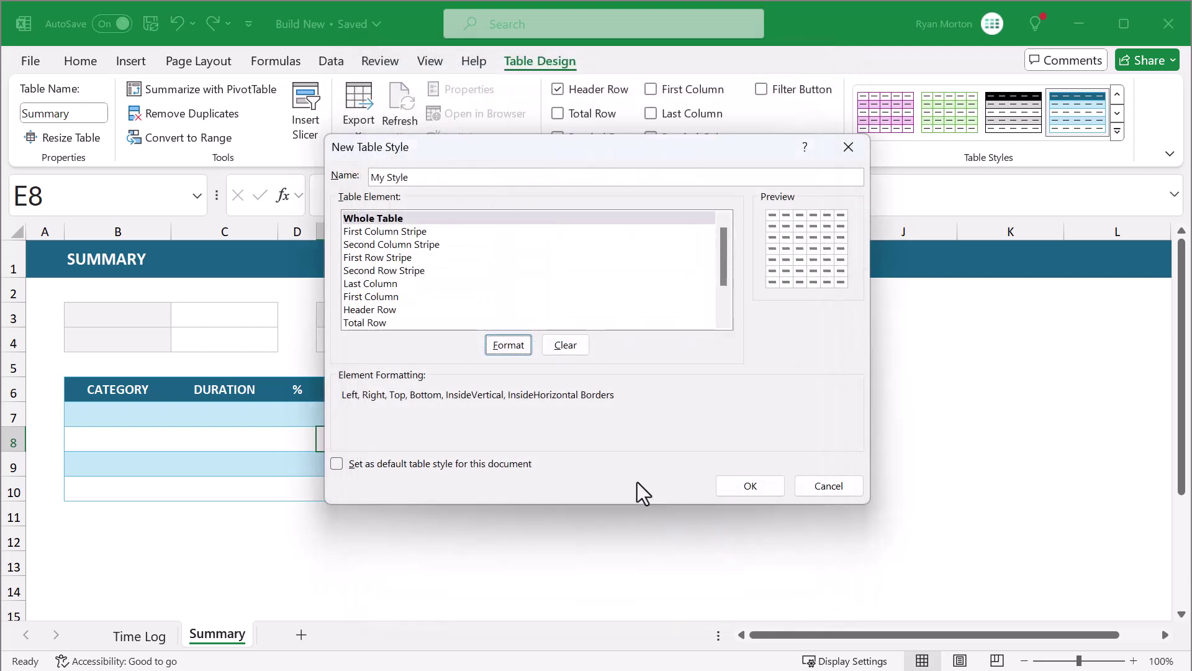
Give the Header Row a dark blue double-line bottom border
left_click(388, 309)
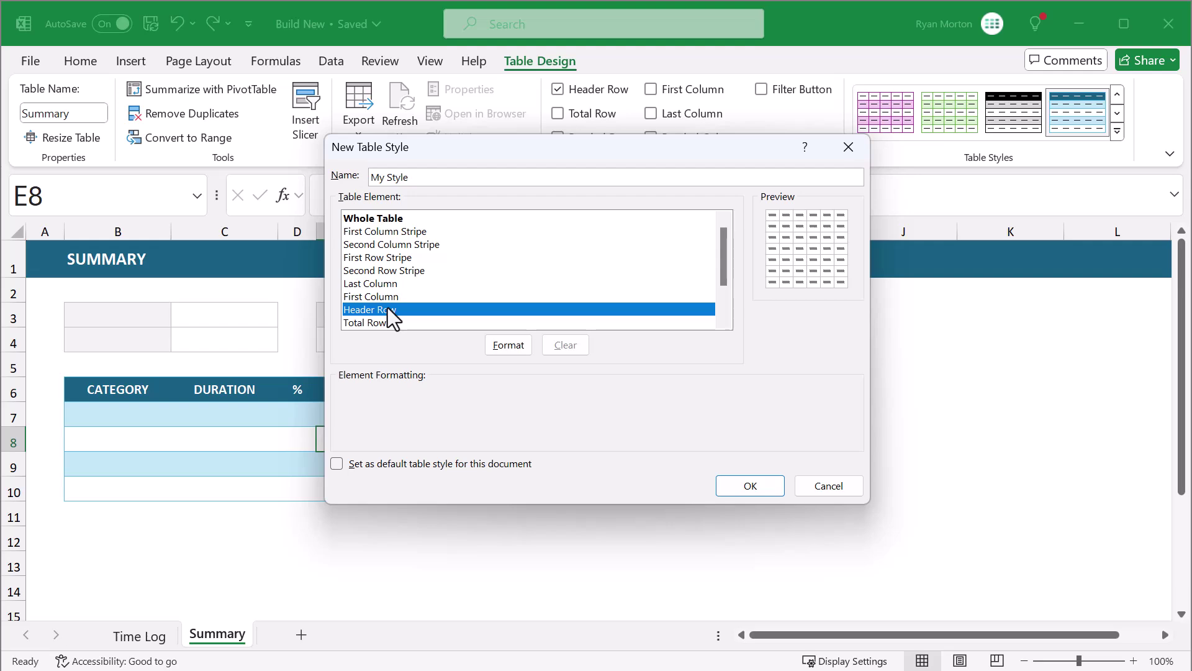
left_click(517, 350)
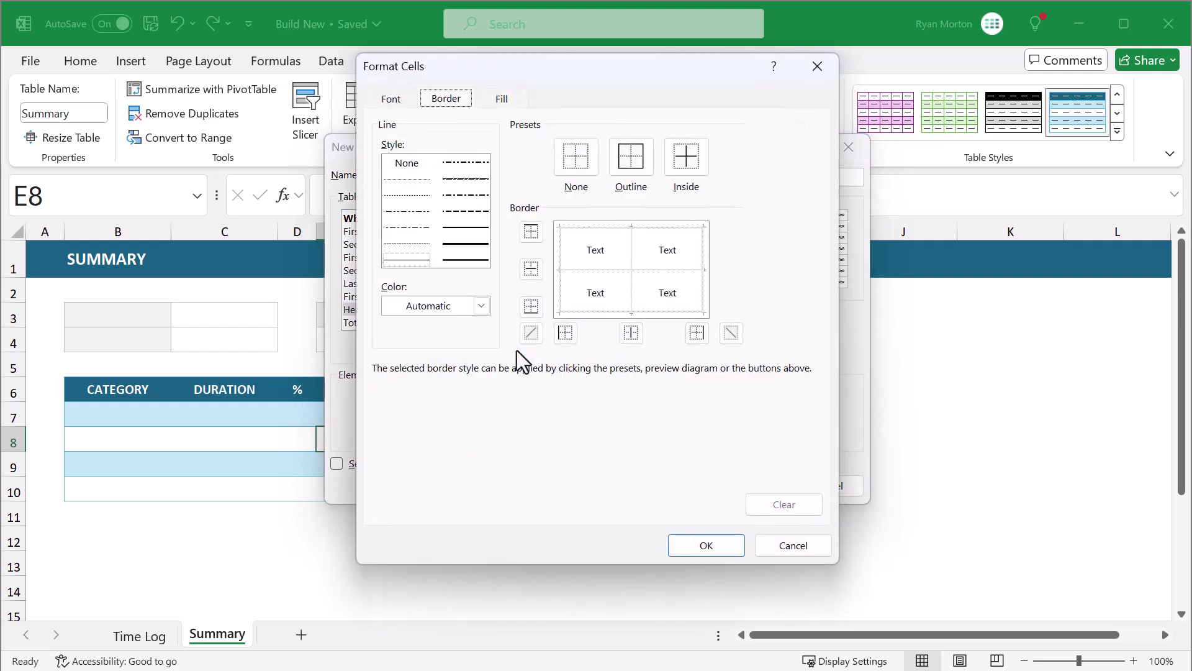
left_click(482, 305)
left_click(456, 380)
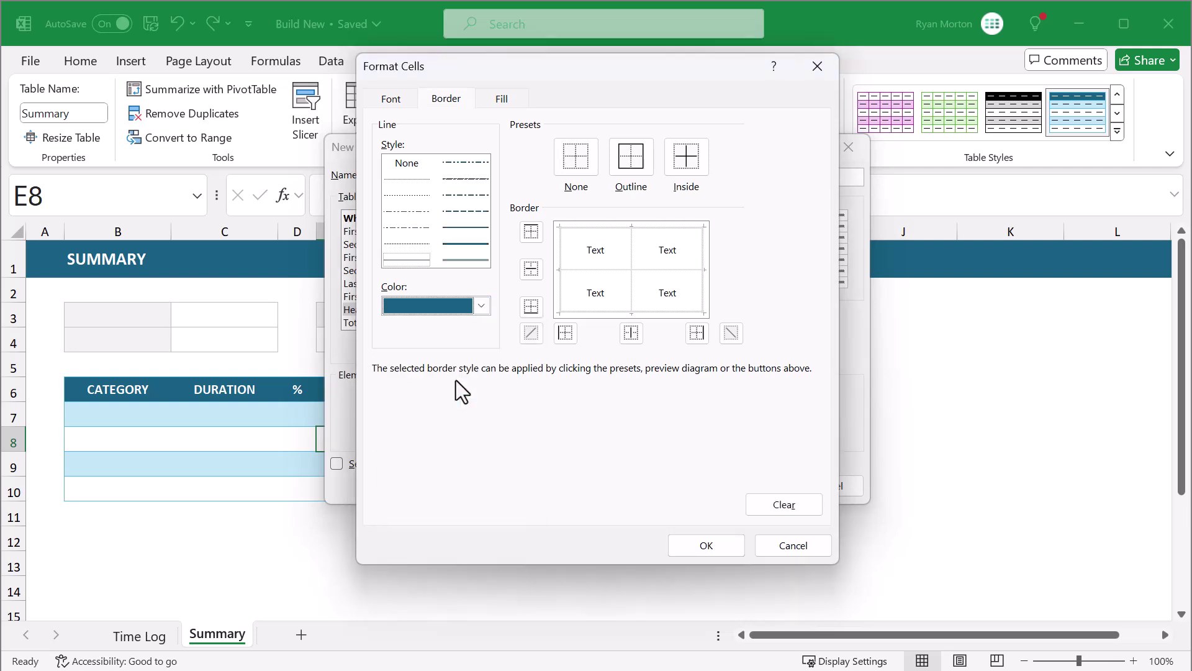
left_click(482, 230)
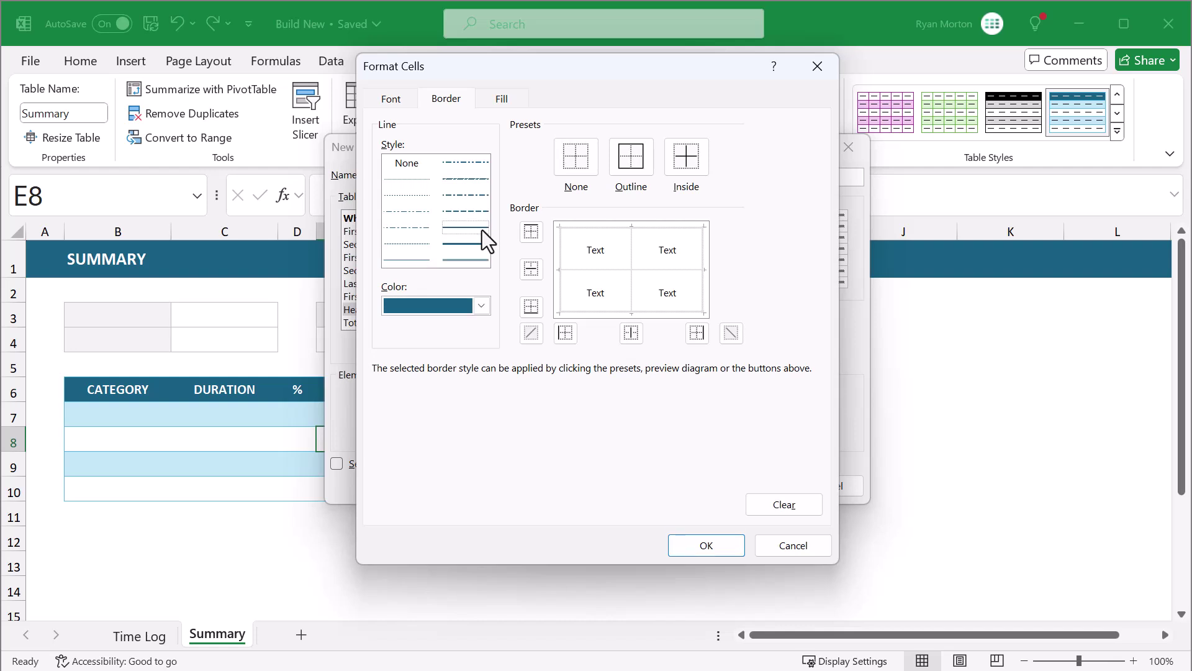
left_click(531, 307)
Add a light grey fill and bold text to the header row, then save My Style
left_click(503, 99)
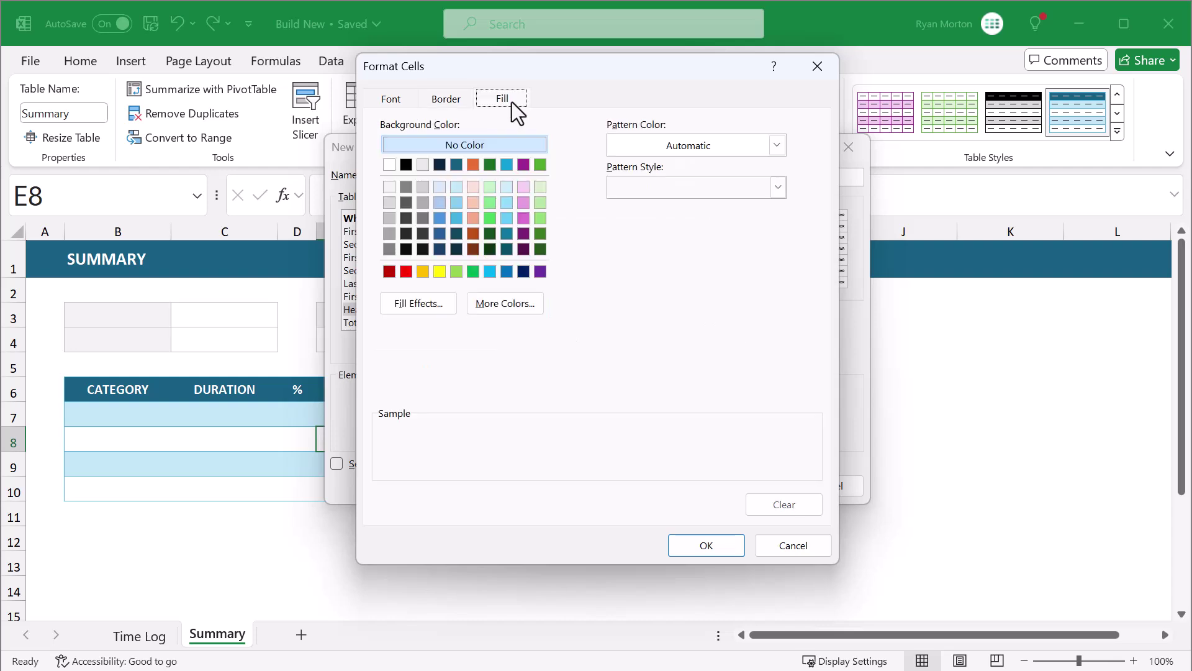
left_click(391, 186)
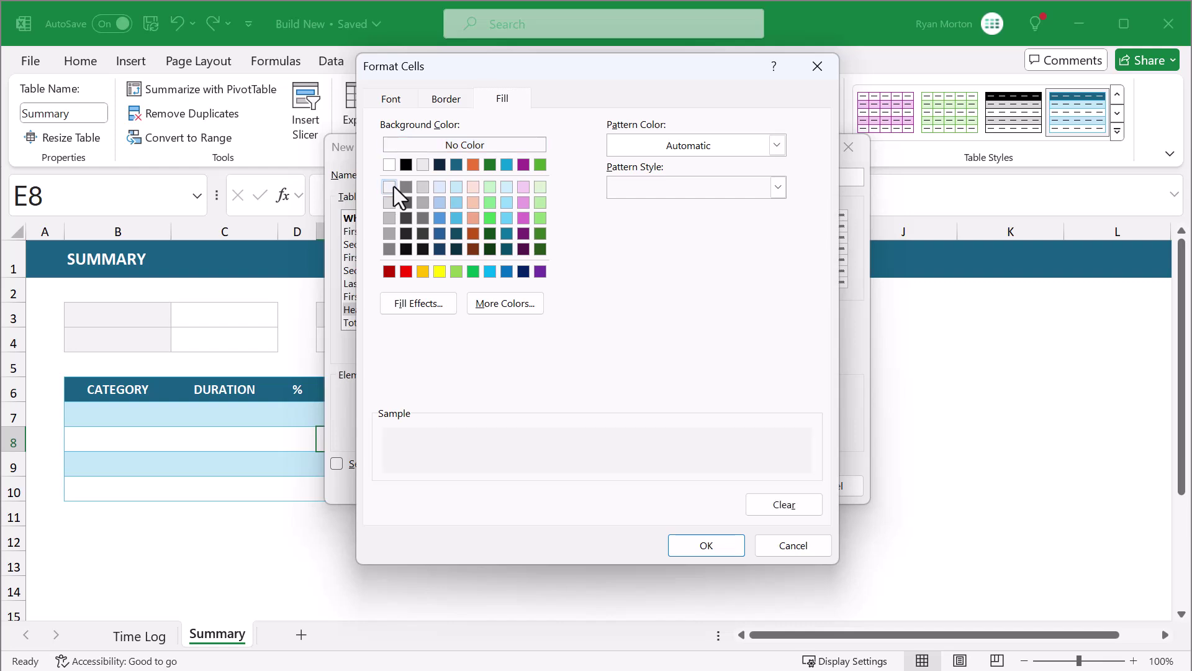
left_click(391, 99)
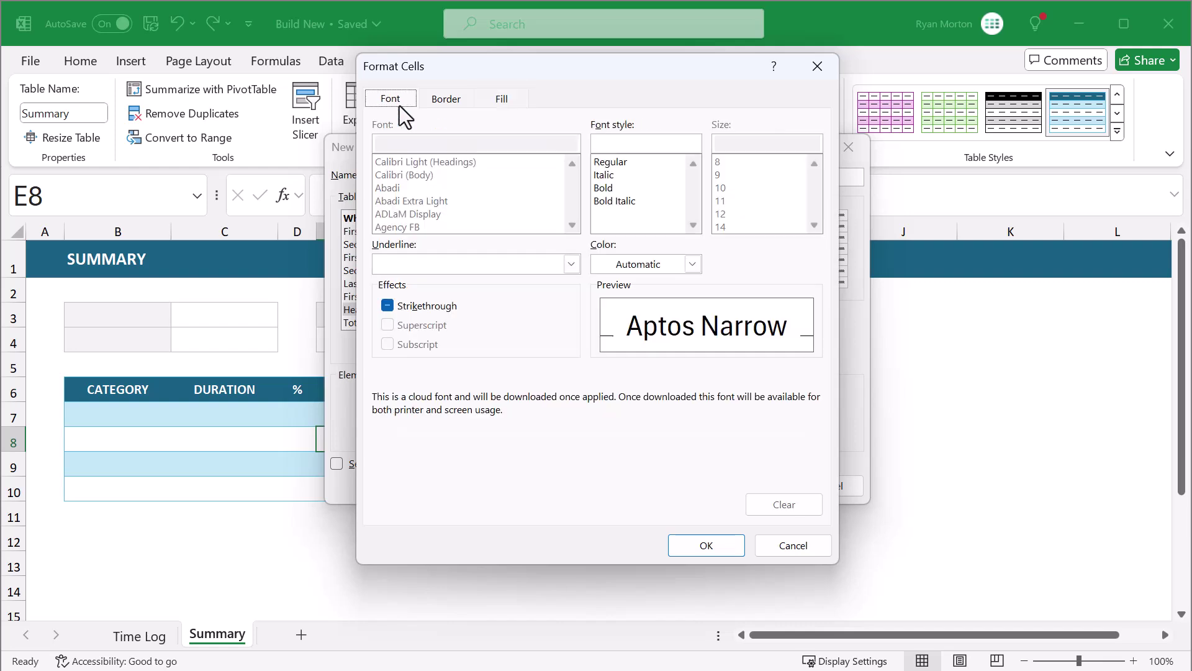
left_click(609, 189)
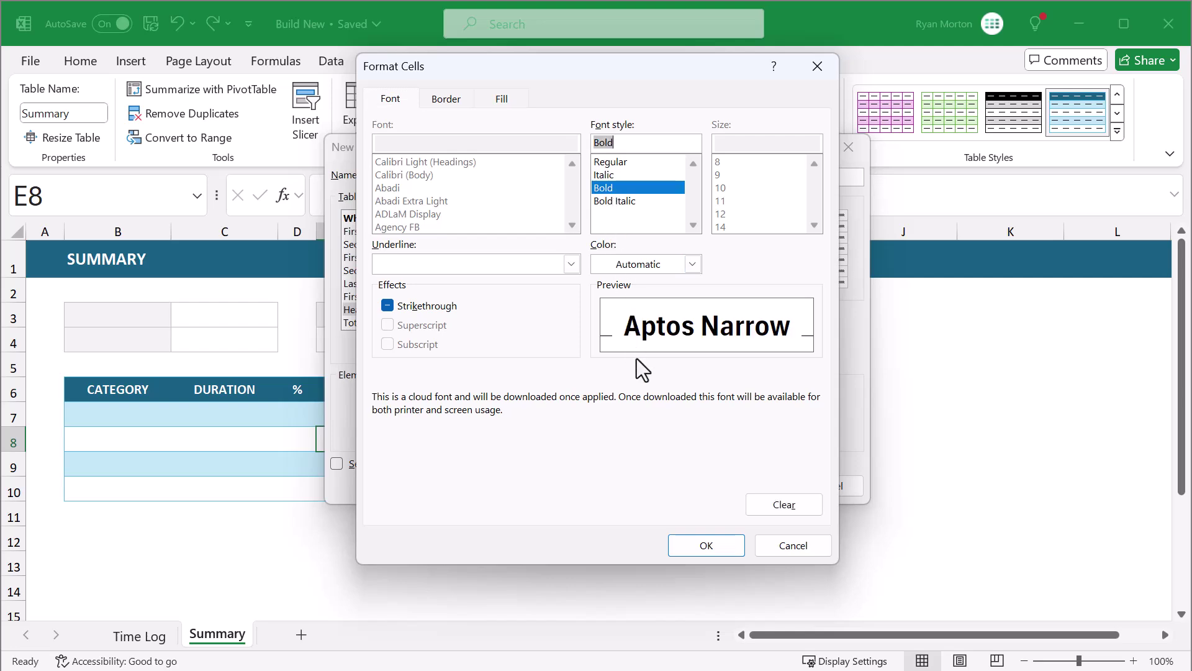
left_click(700, 545)
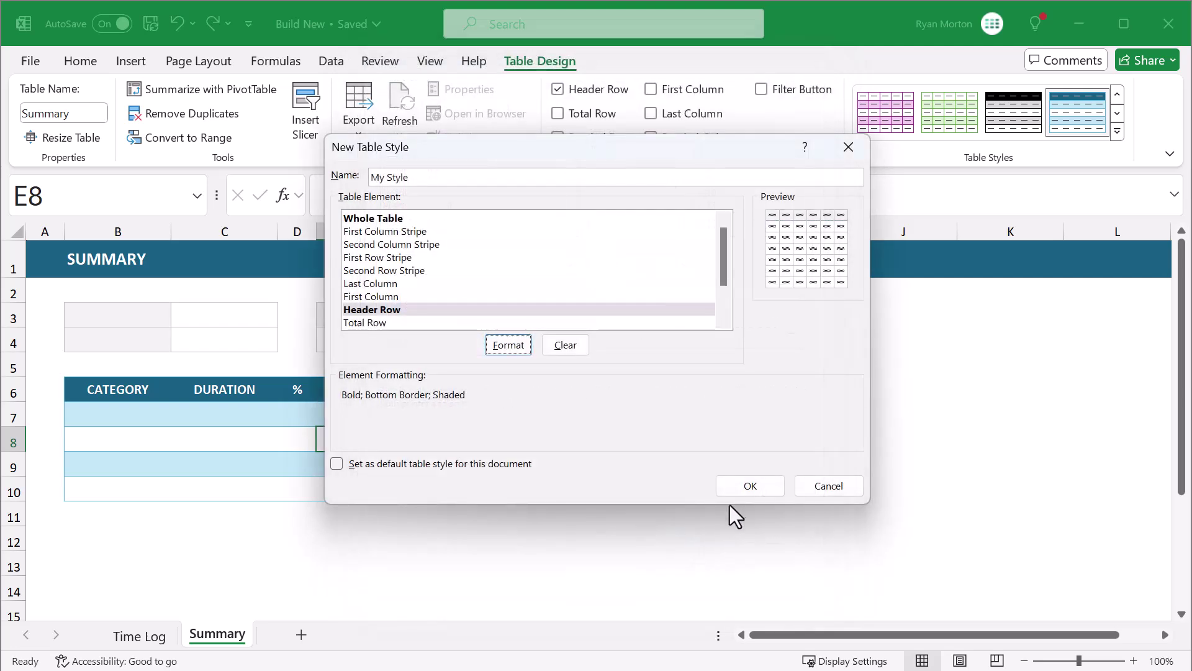
left_click(748, 486)
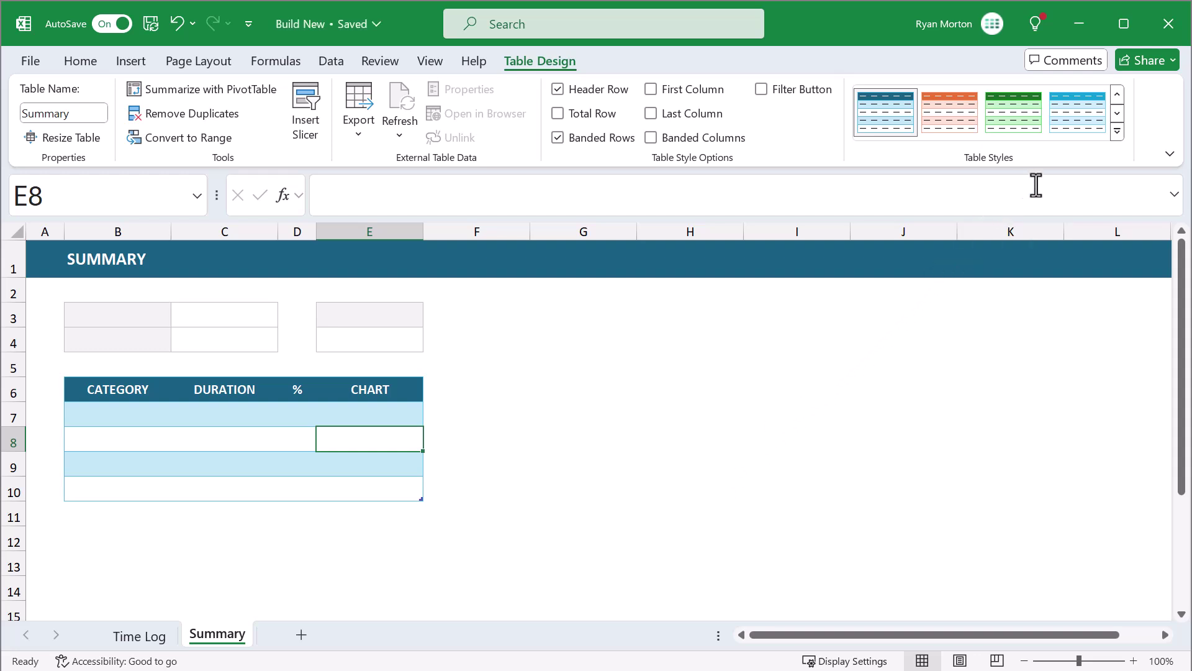
Apply the custom My Style to the Summary table and fill C7:E10 with grey
left_click(1117, 132)
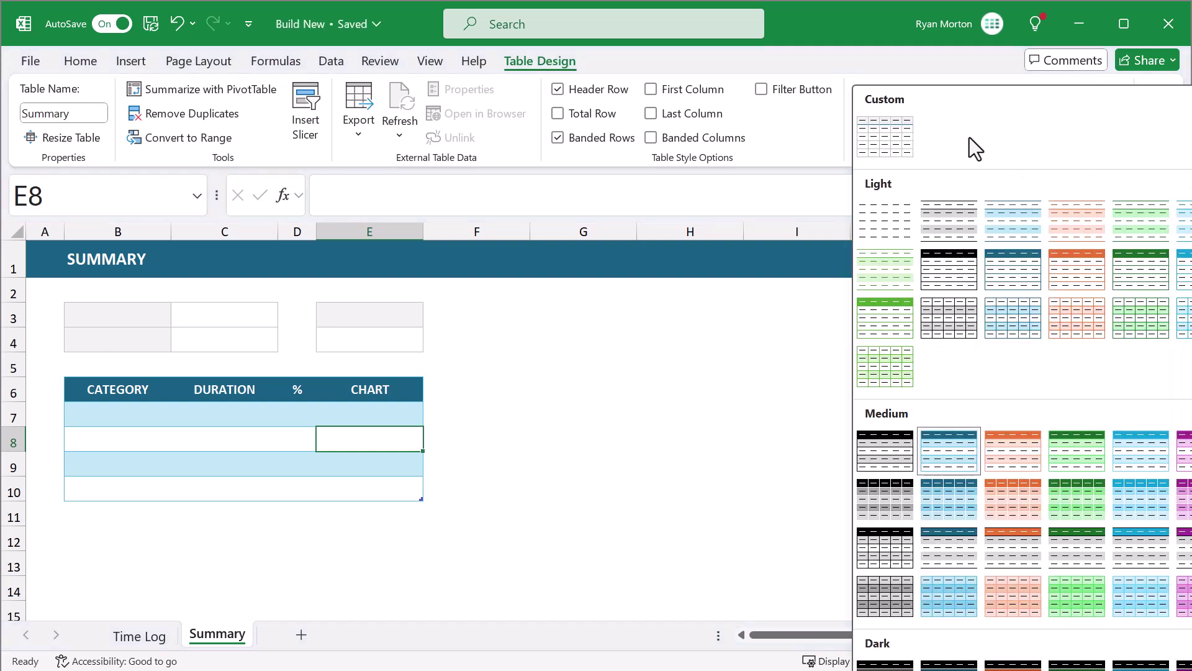
left_click(896, 139)
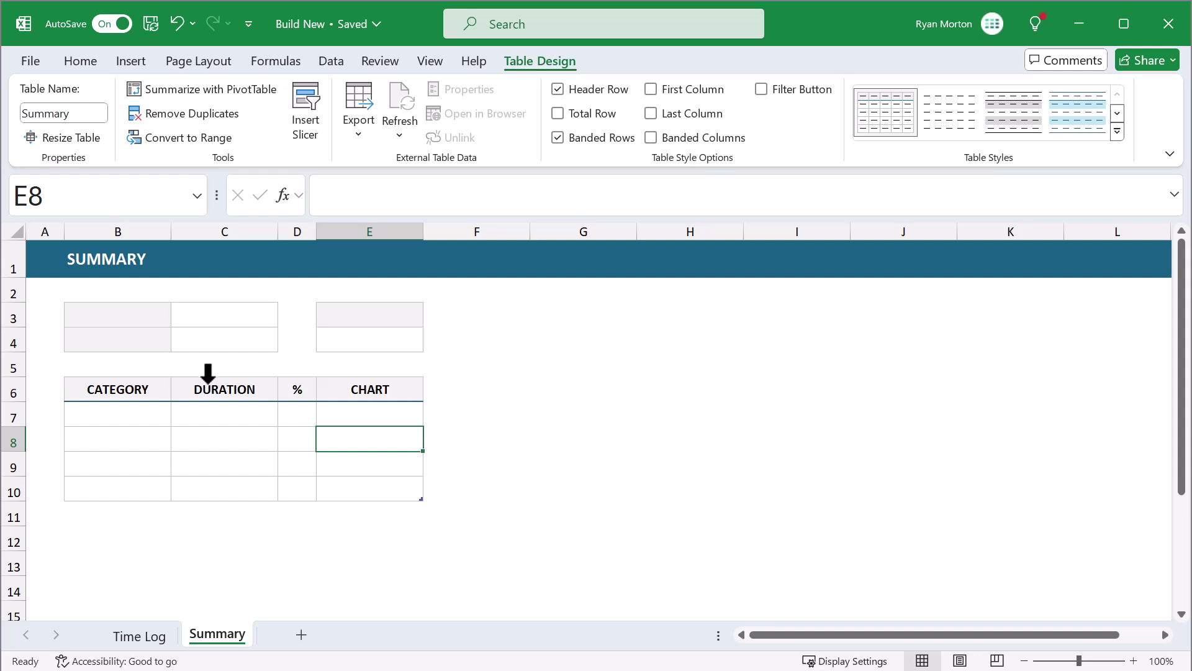
left_click_drag(222, 383, 373, 388)
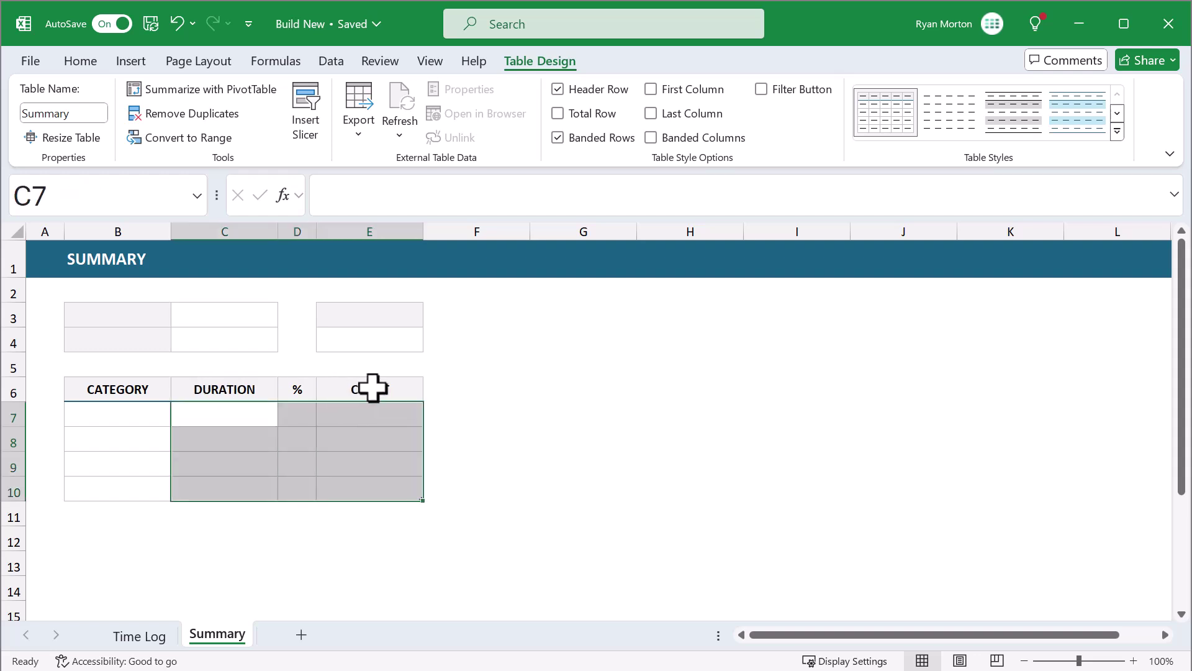
left_click(83, 62)
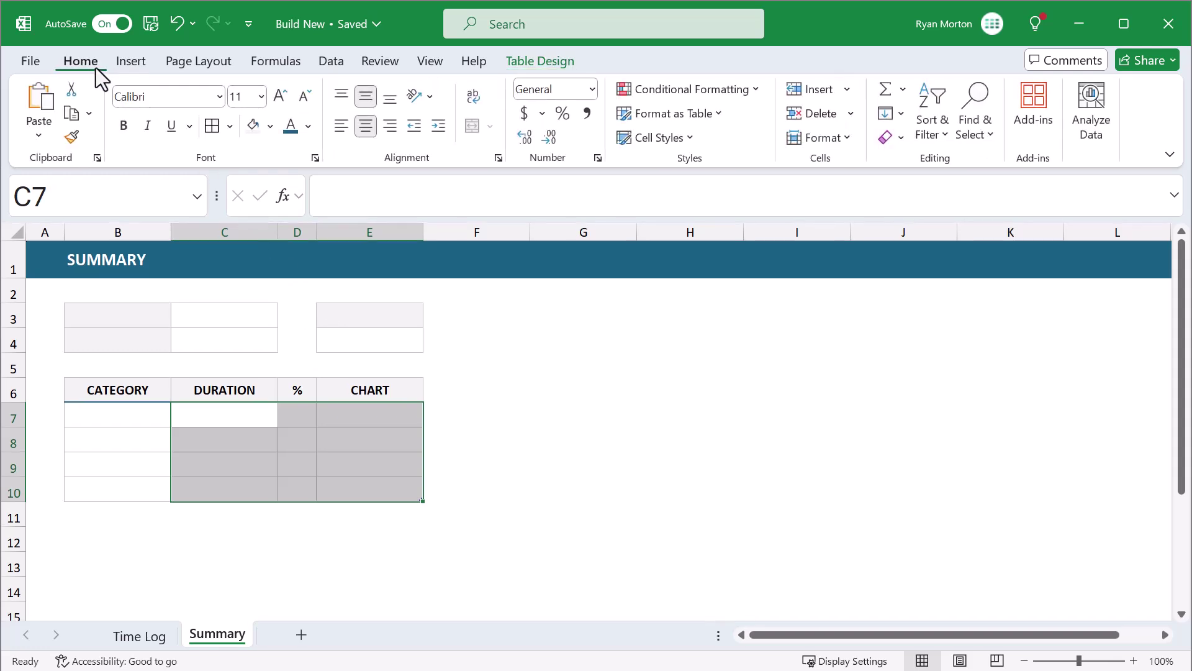
left_click(257, 128)
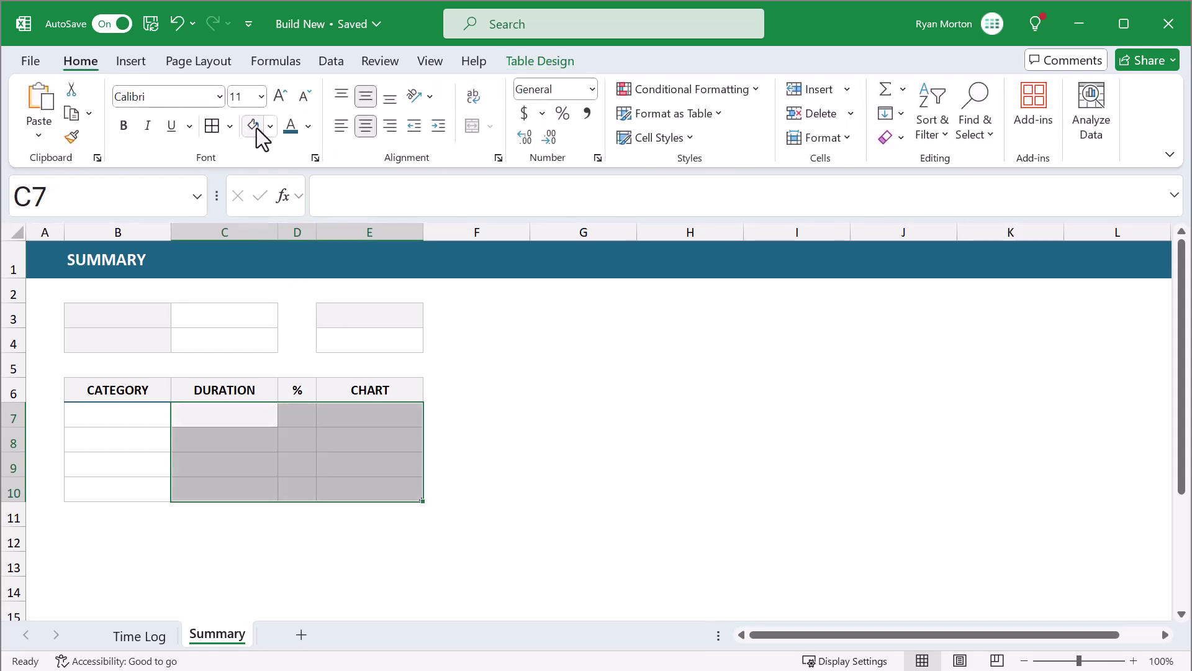
left_click(293, 133)
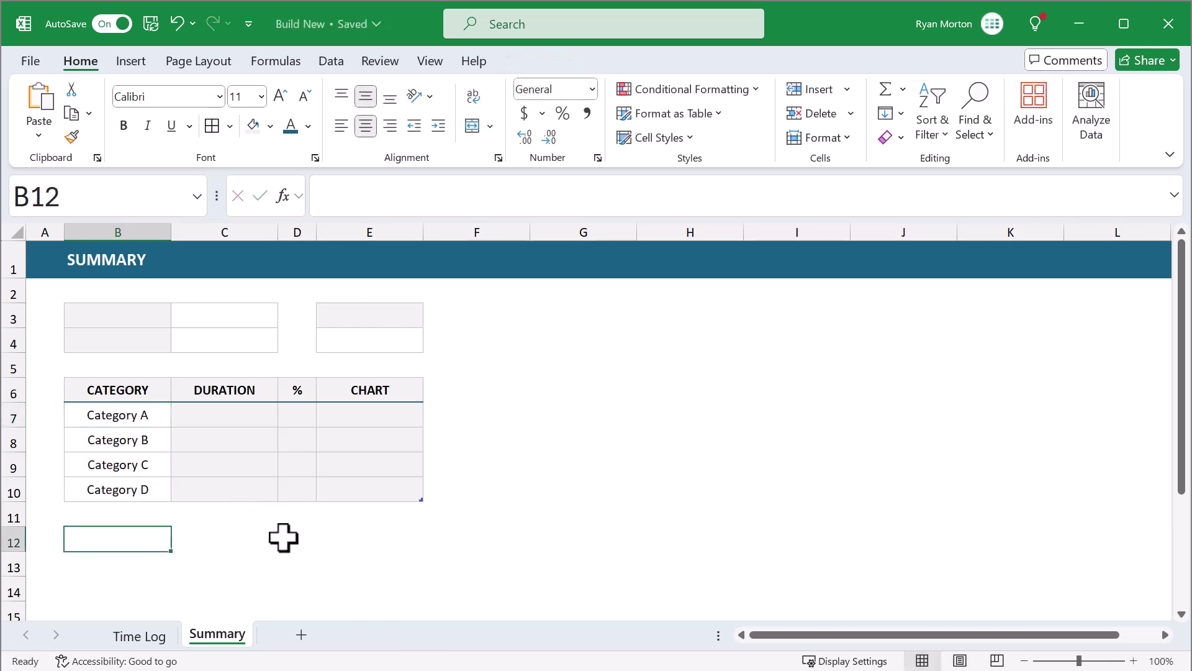
Add bold labels START DATE in B3, END DATE in B4 and TOTAL TIME in E3
left_click(150, 318)
key("ctrl+b")
type("S")
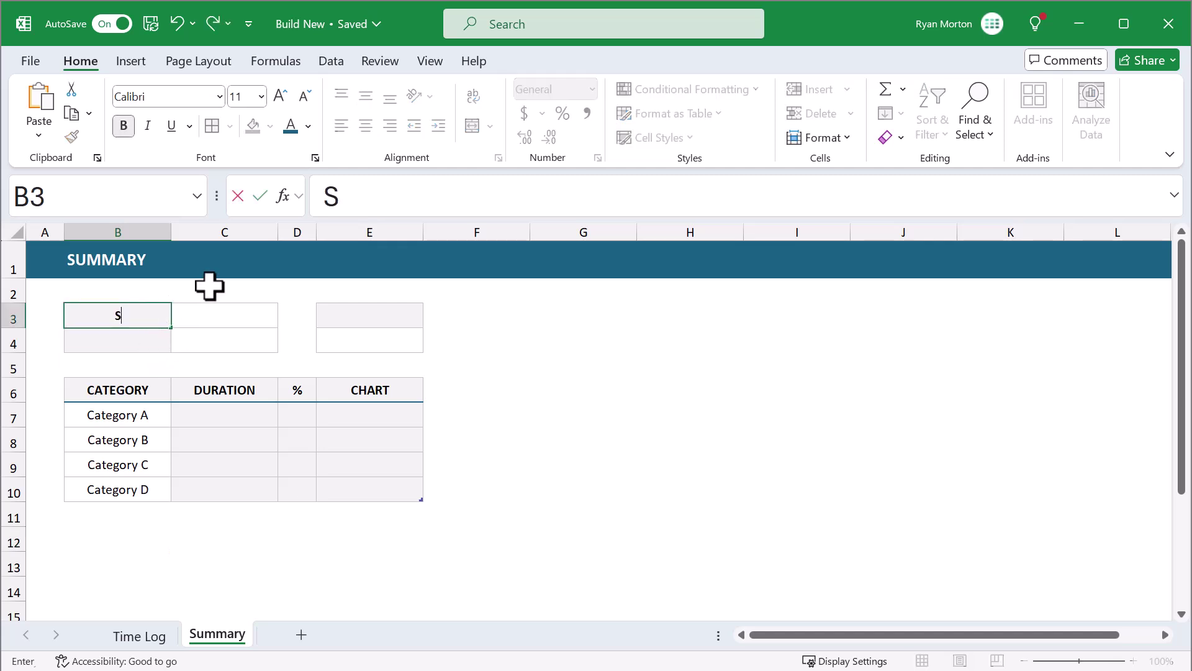
type("TART DATE")
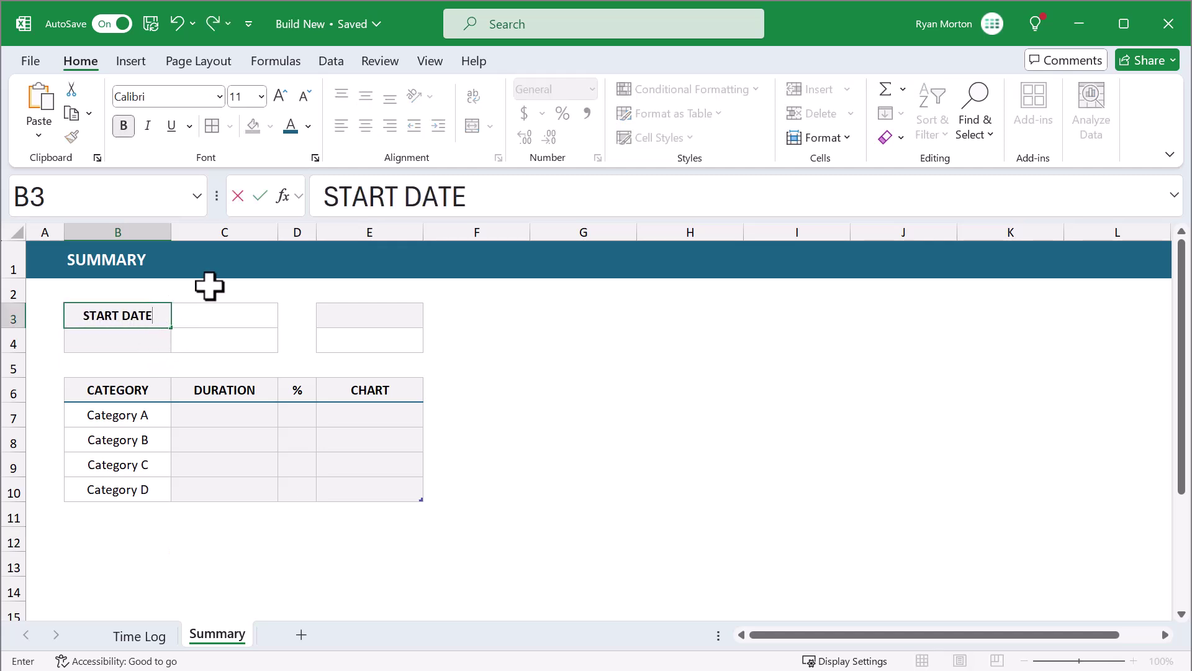
key("Return")
type("END DATE")
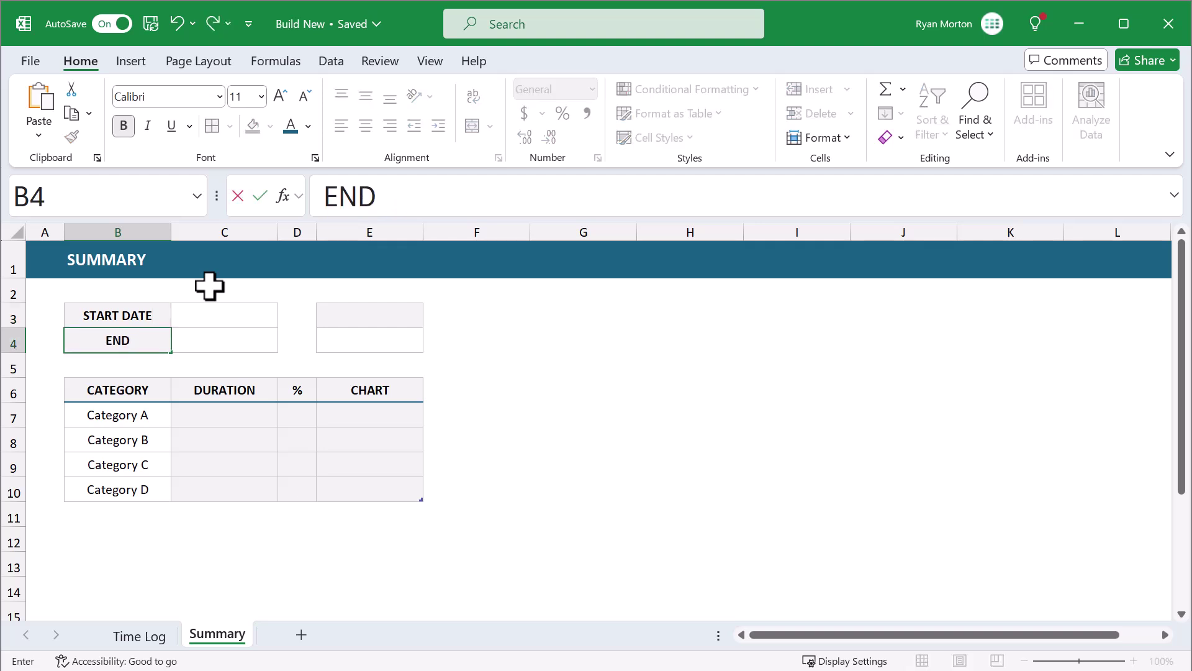
key("Tab")
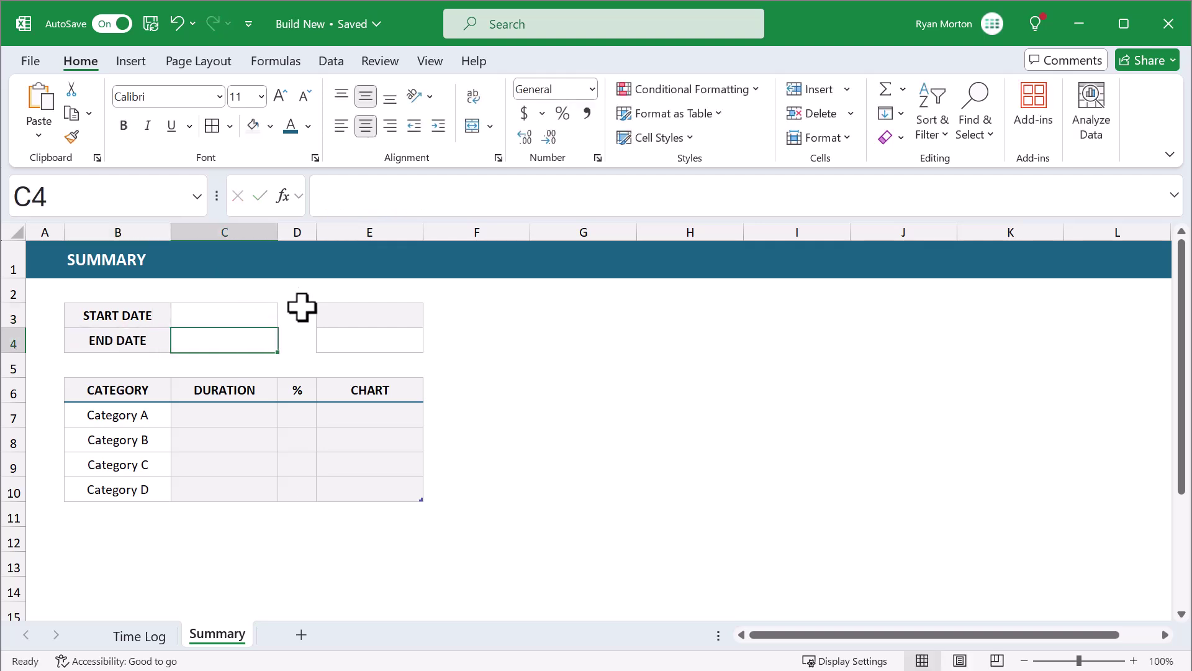
left_click(353, 319)
type("TOTAL TIME")
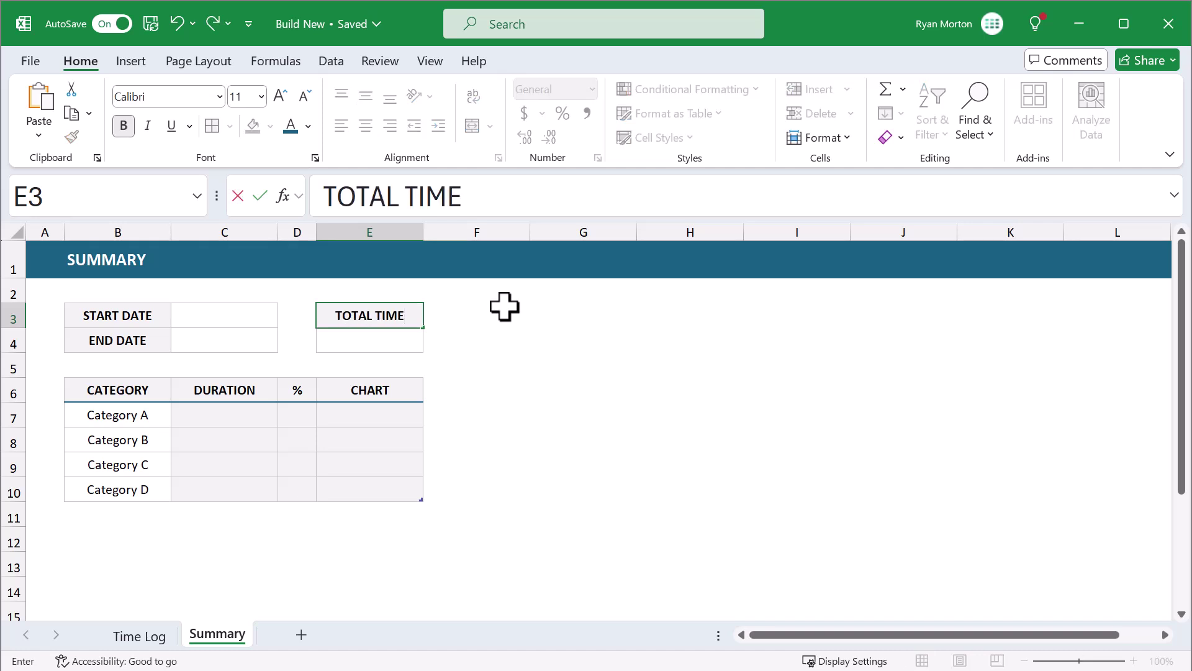
key("Return")
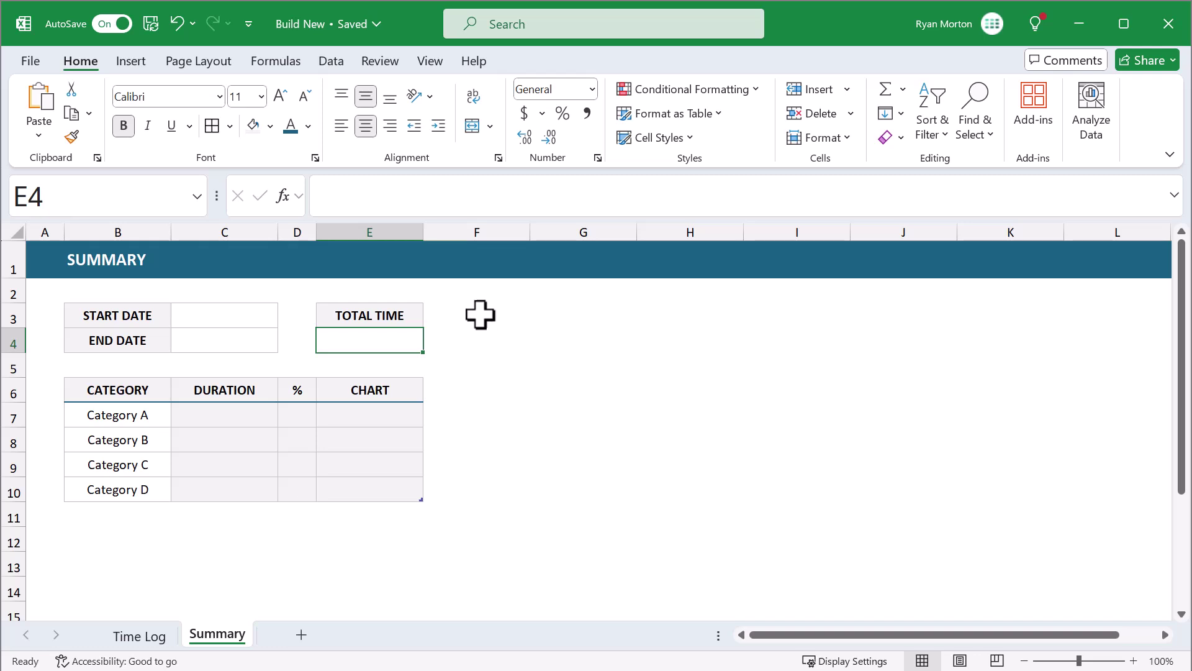
Enter the start date 4/6 in C3 and the end date 4/12 in C4
left_click(239, 319)
type("4/6")
key("Return")
type("4/12")
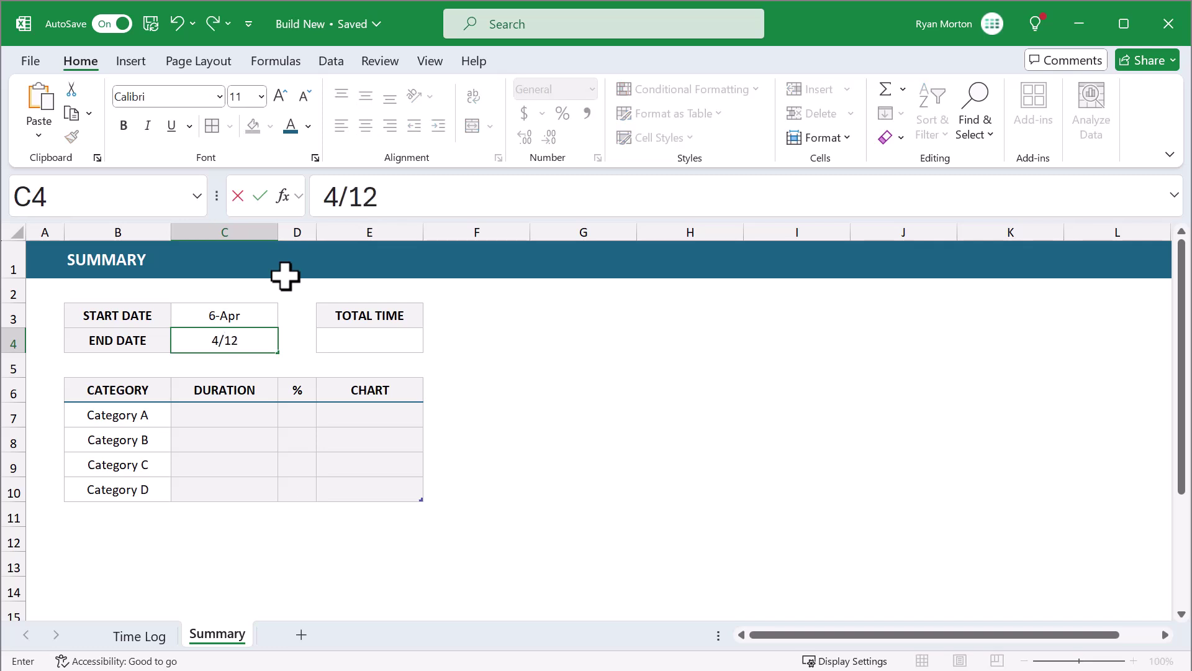
key("Return")
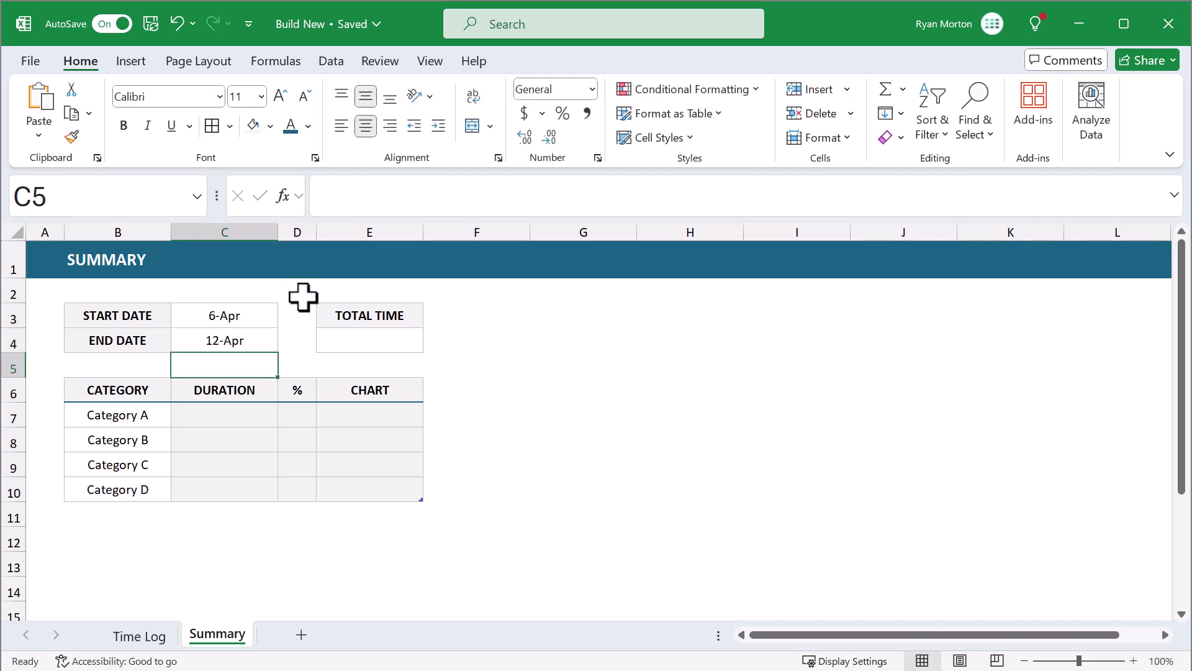
Format C3:C4 with the 14-Mar-2012 date type in English (United States), showing 6-Apr-2024 and 12-Apr-2024
left_click(264, 314)
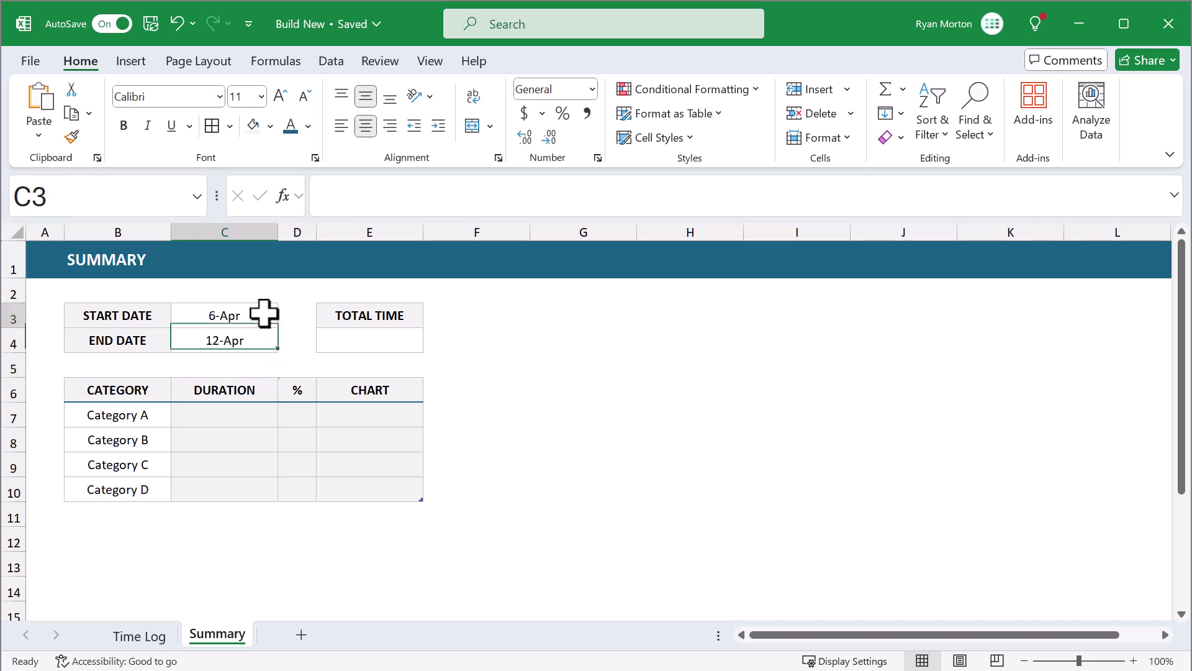
left_click_drag(264, 314, 262, 343)
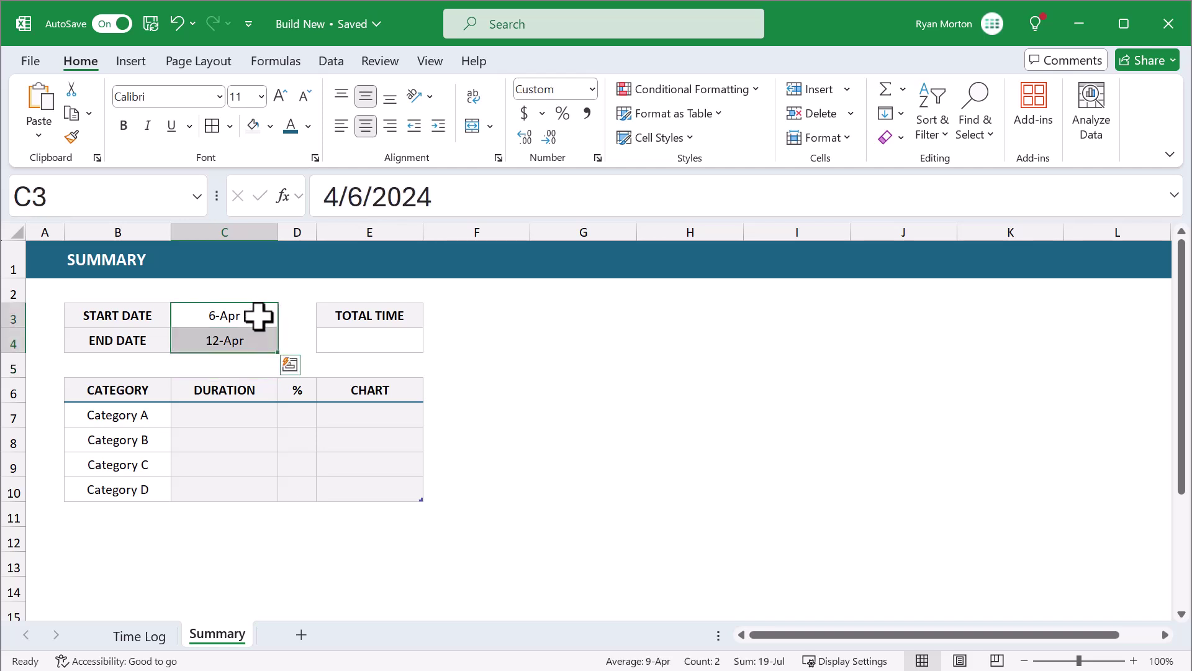
right_click(258, 318)
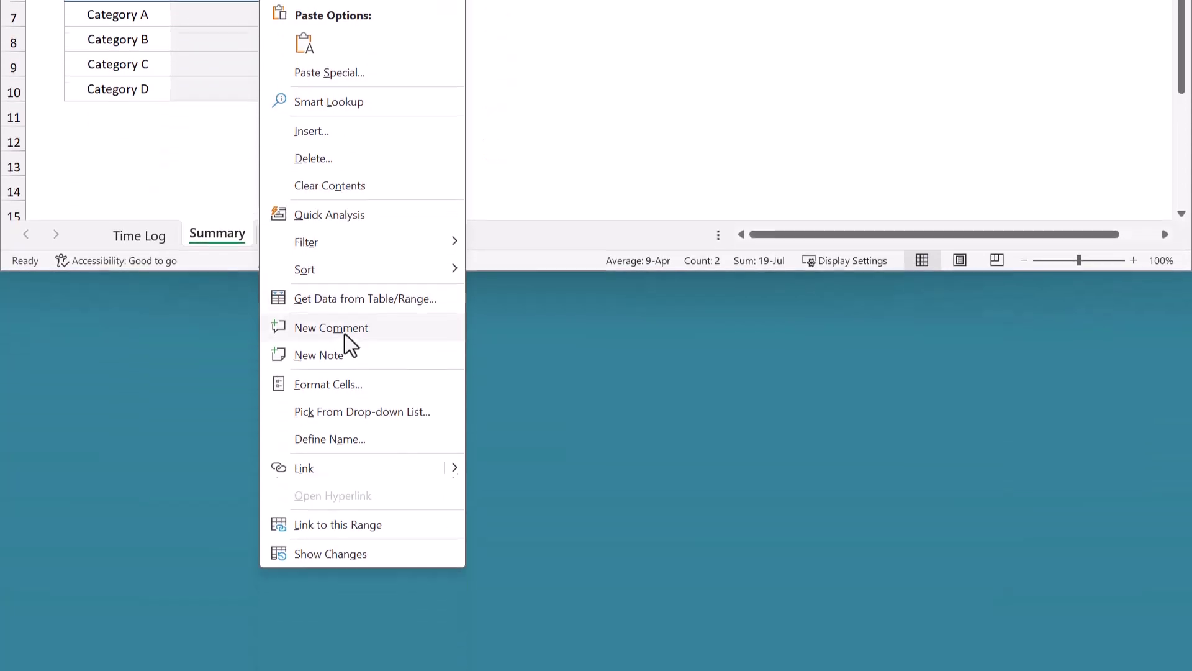
left_click(345, 377)
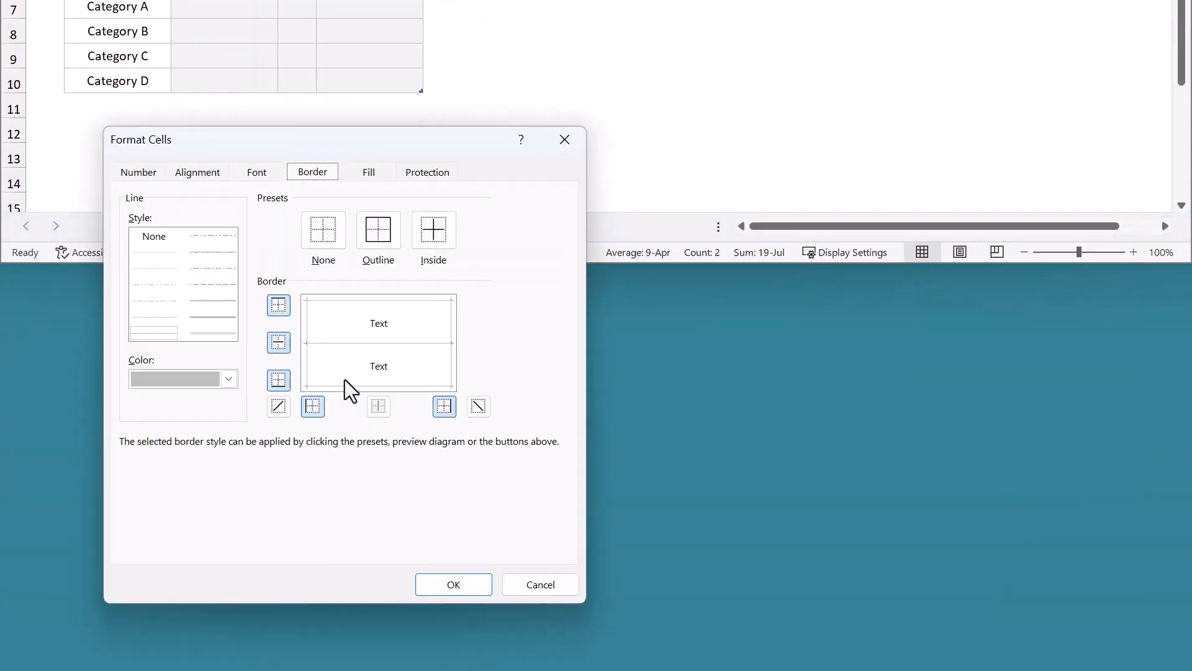
left_click(138, 172)
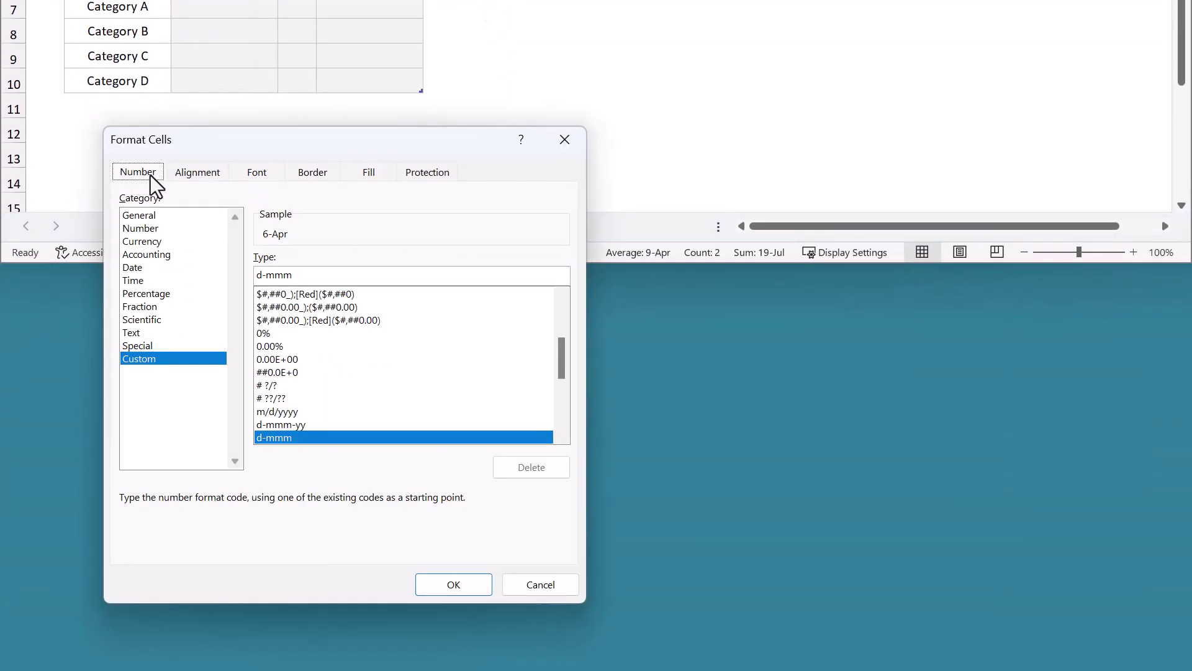
left_click(148, 269)
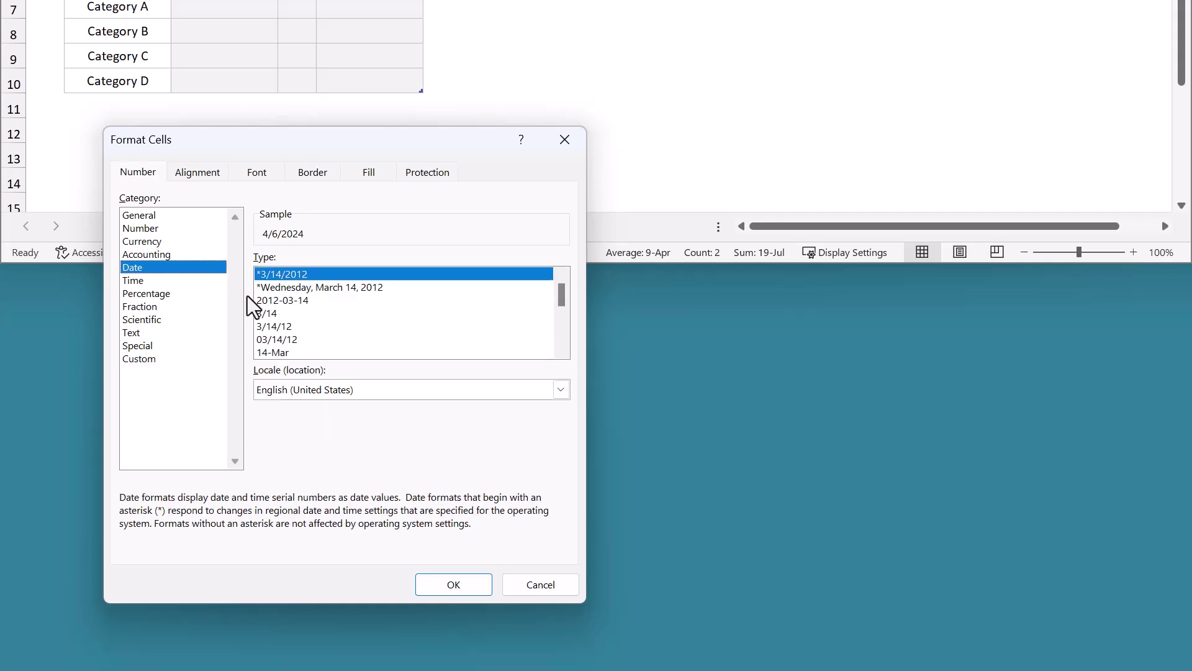
left_click_drag(563, 305, 563, 346)
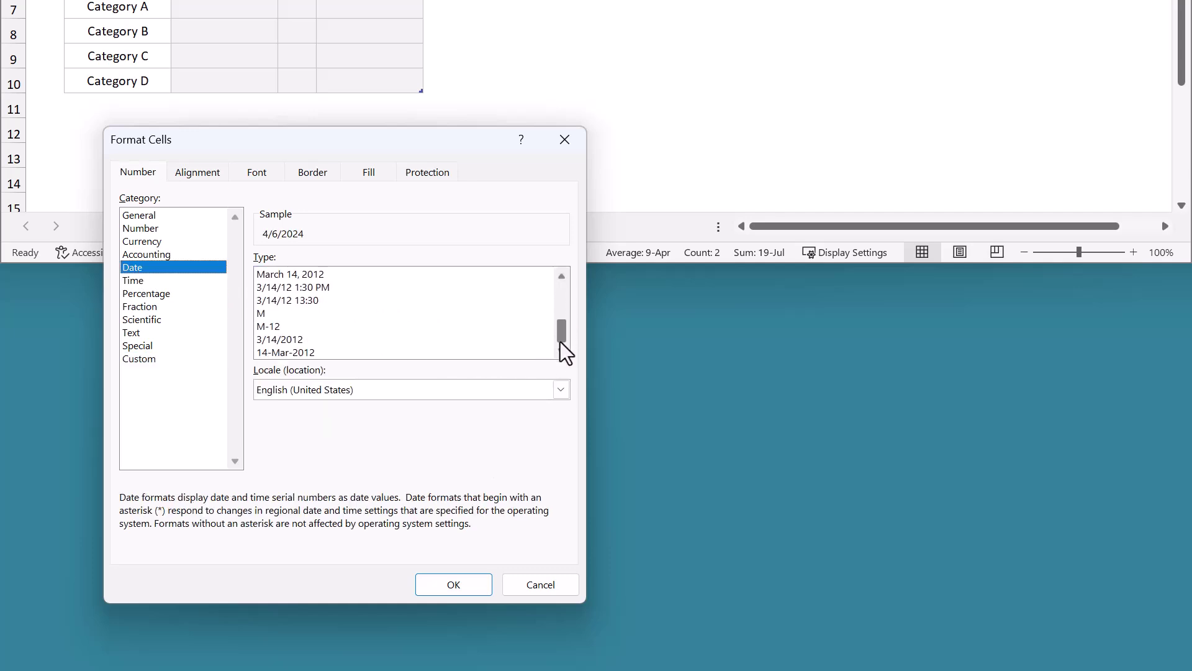
left_click(300, 352)
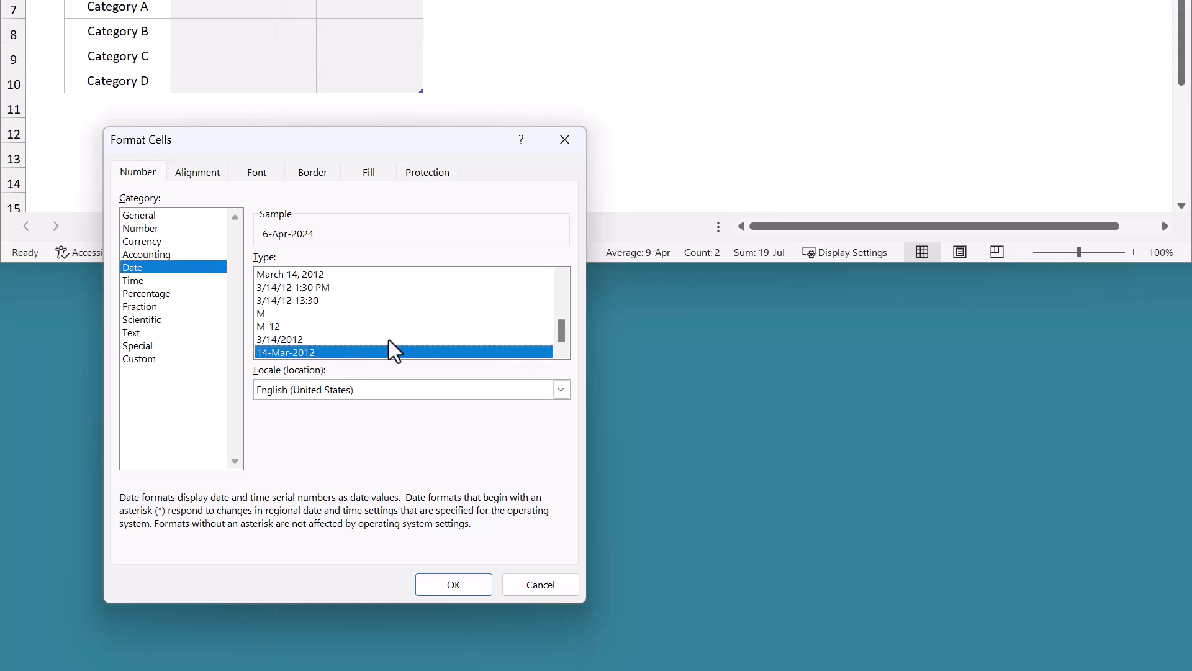
left_click(378, 392)
scroll(416, 435, "down", 3)
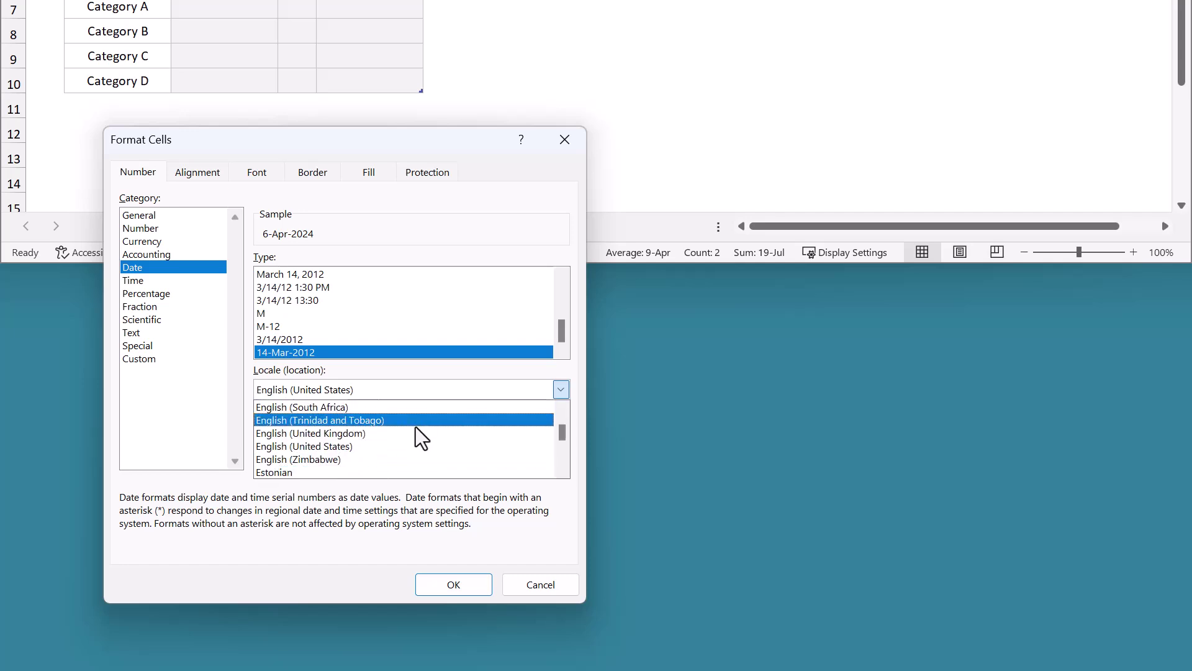
scroll(416, 438, "down", 2)
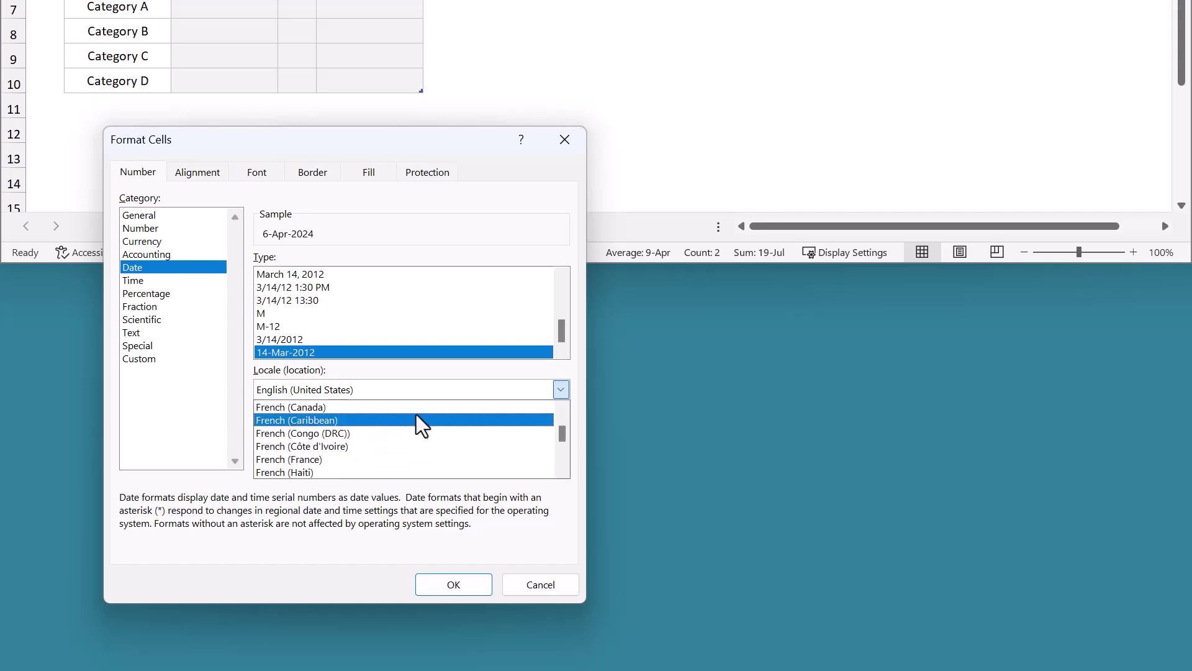
left_click(427, 384)
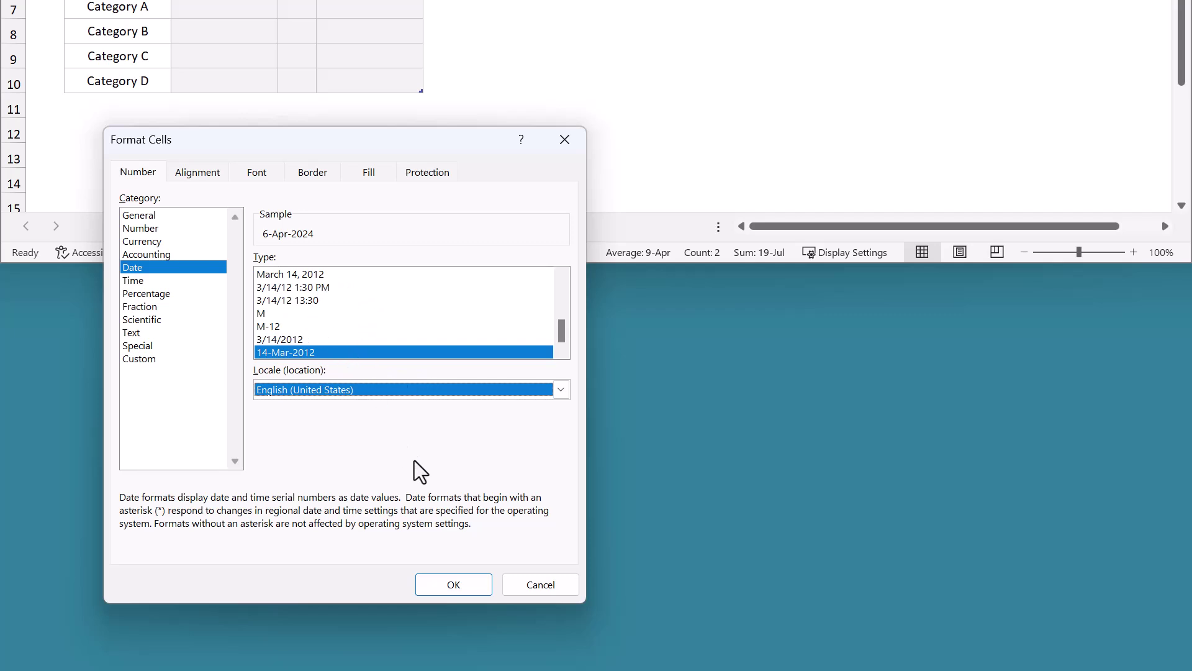
left_click(445, 584)
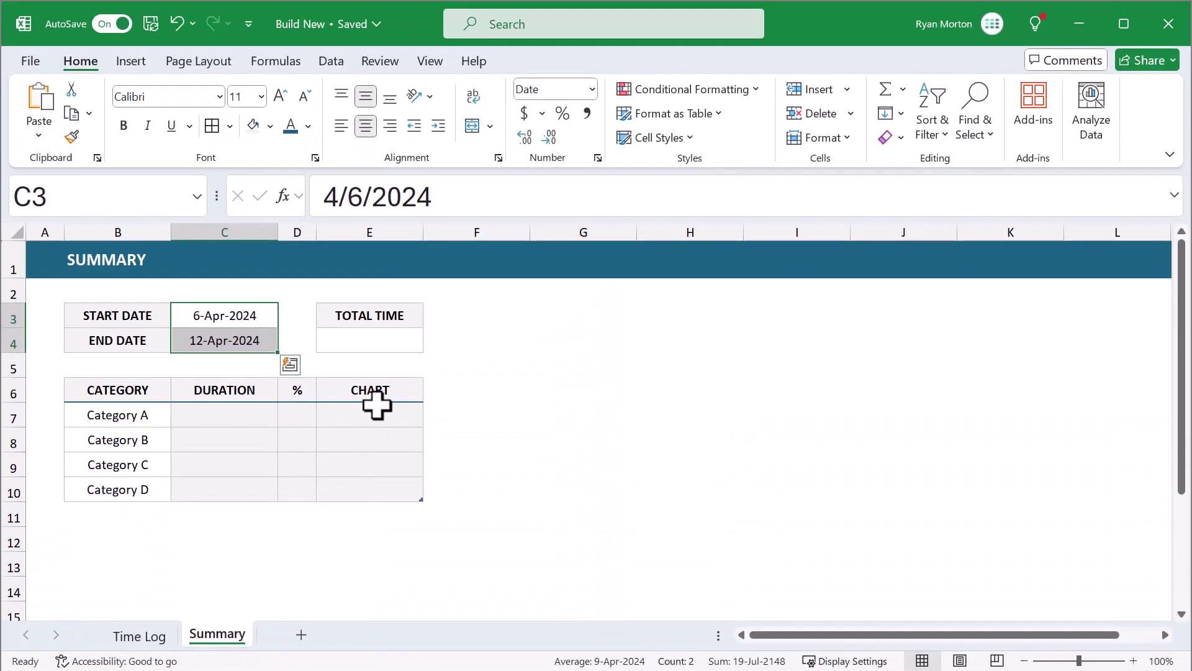
left_click(385, 342)
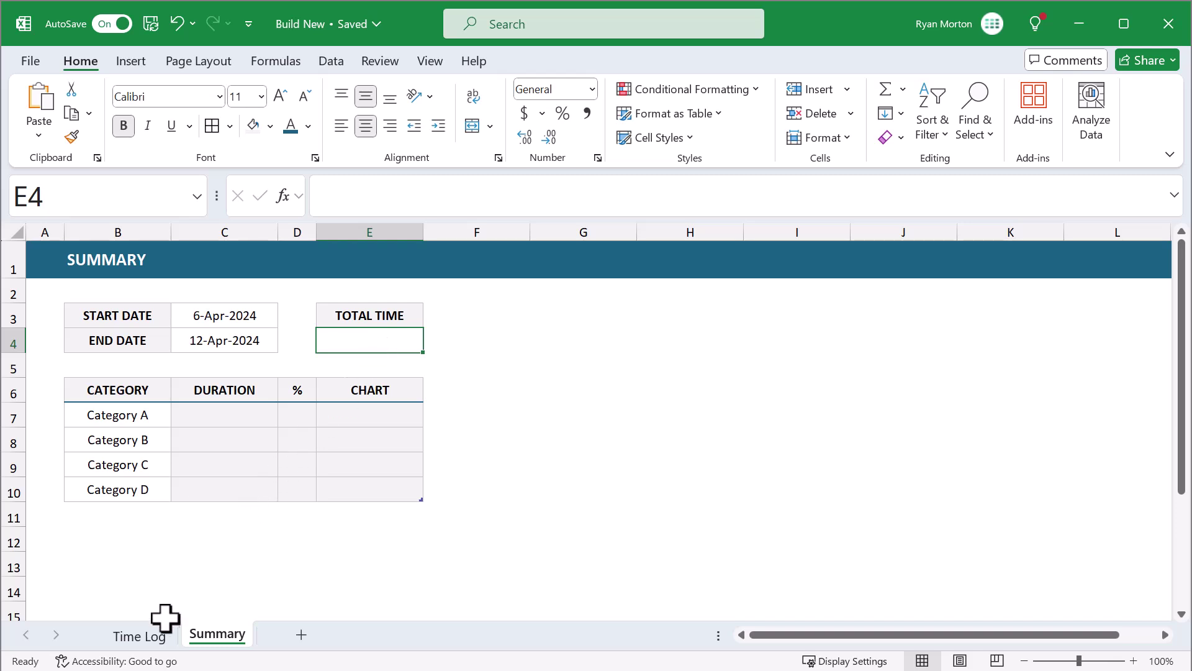
On the Time Log sheet, enter the title TIME LOG in B1
left_click(139, 636)
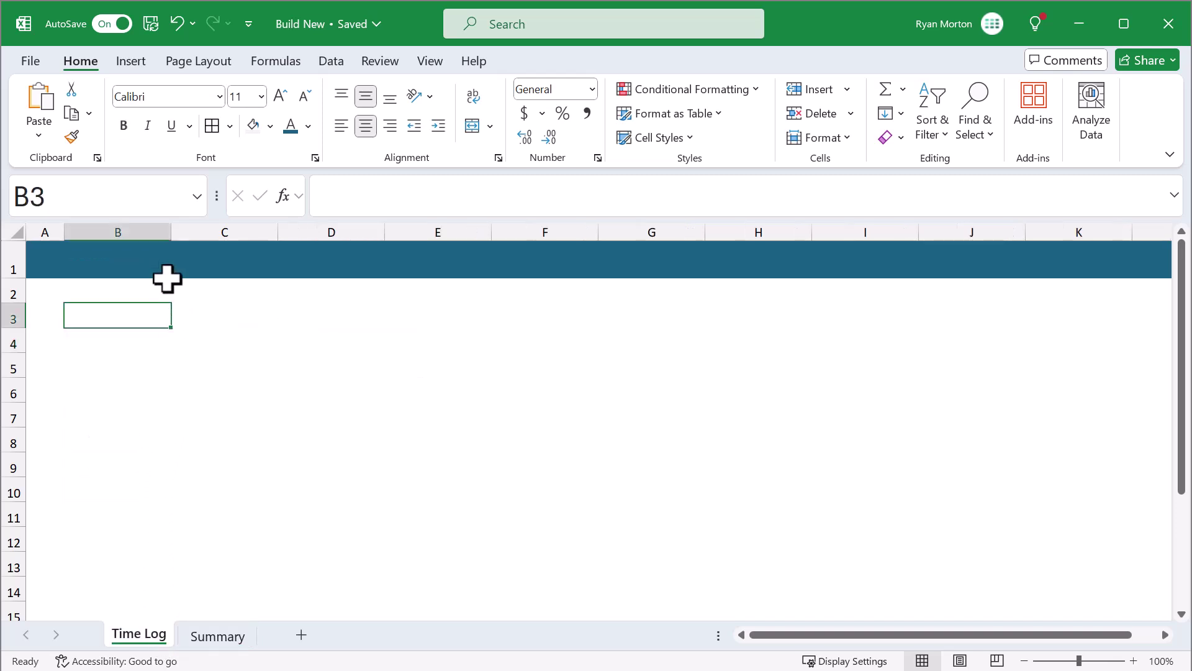
left_click(155, 258)
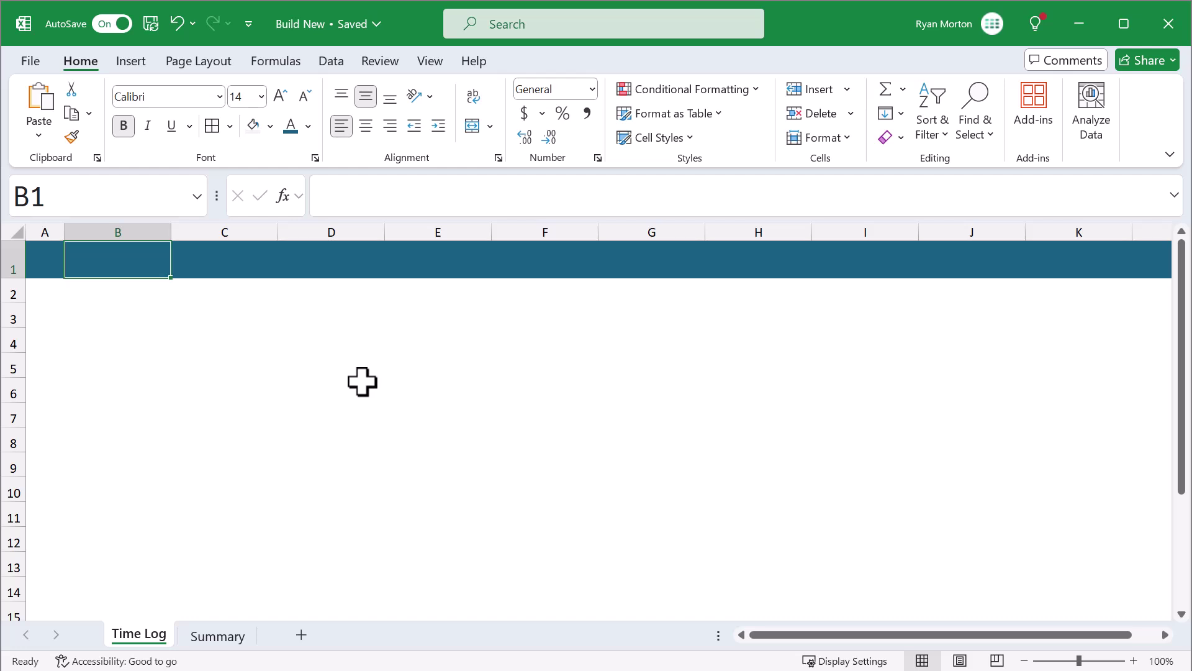
type("TIME LOG")
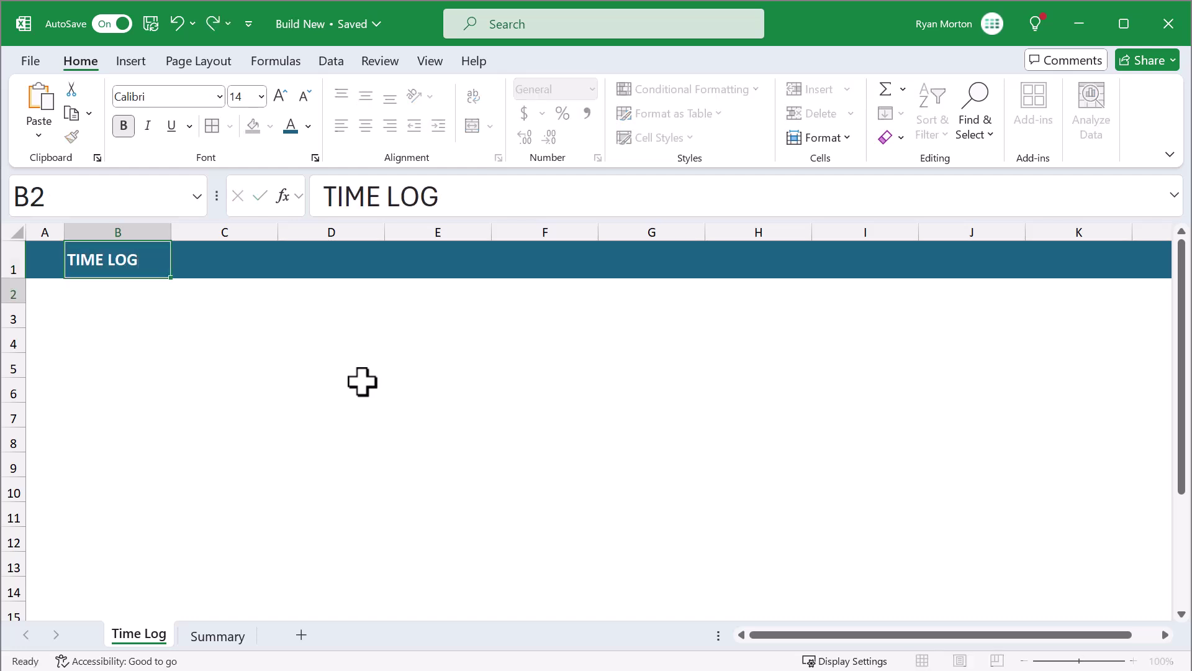
key("Return")
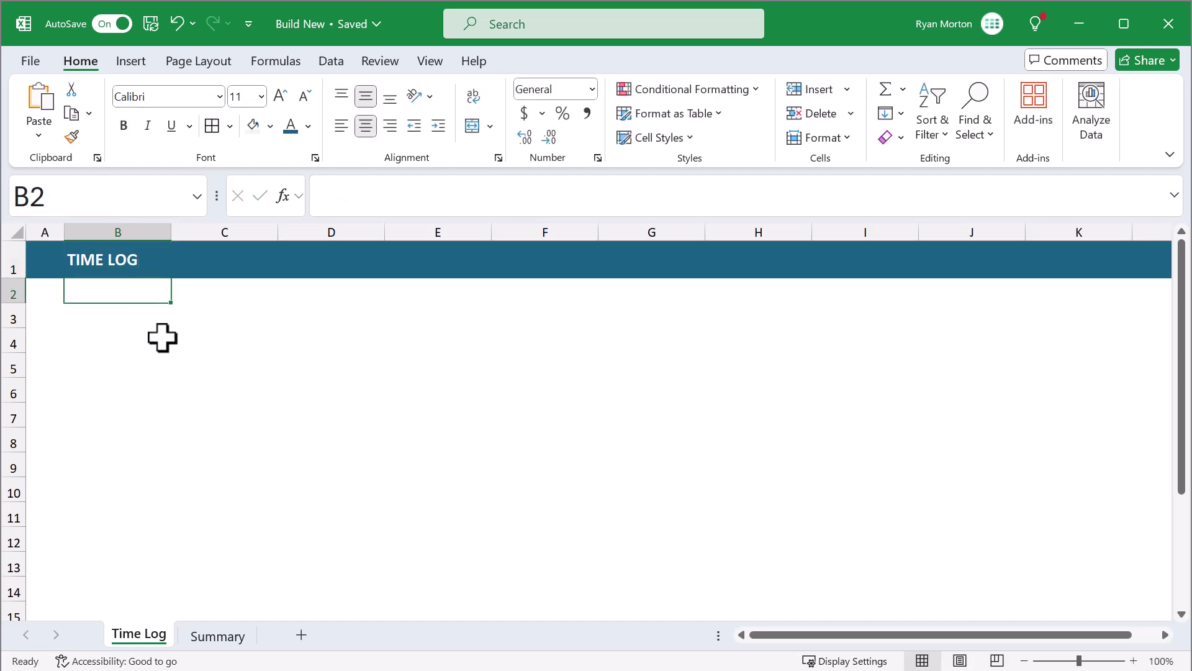
left_click(109, 323)
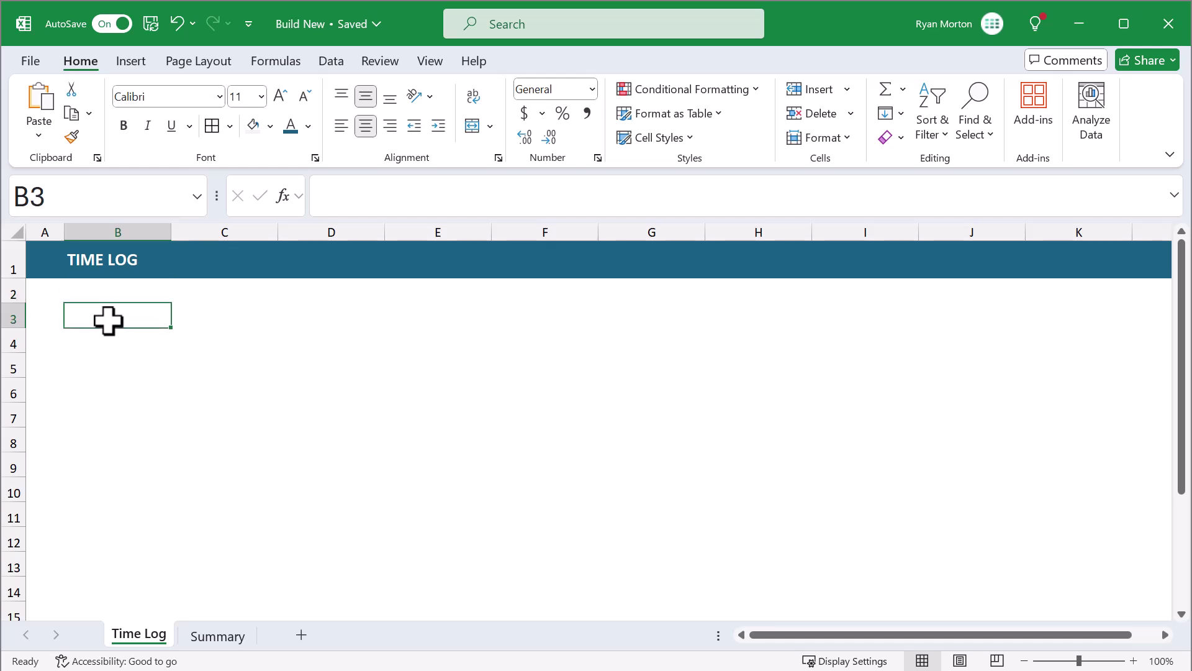
Type the headers DATE, CATGORY, START, STOP and DURATION across B3:F3
type("DATE")
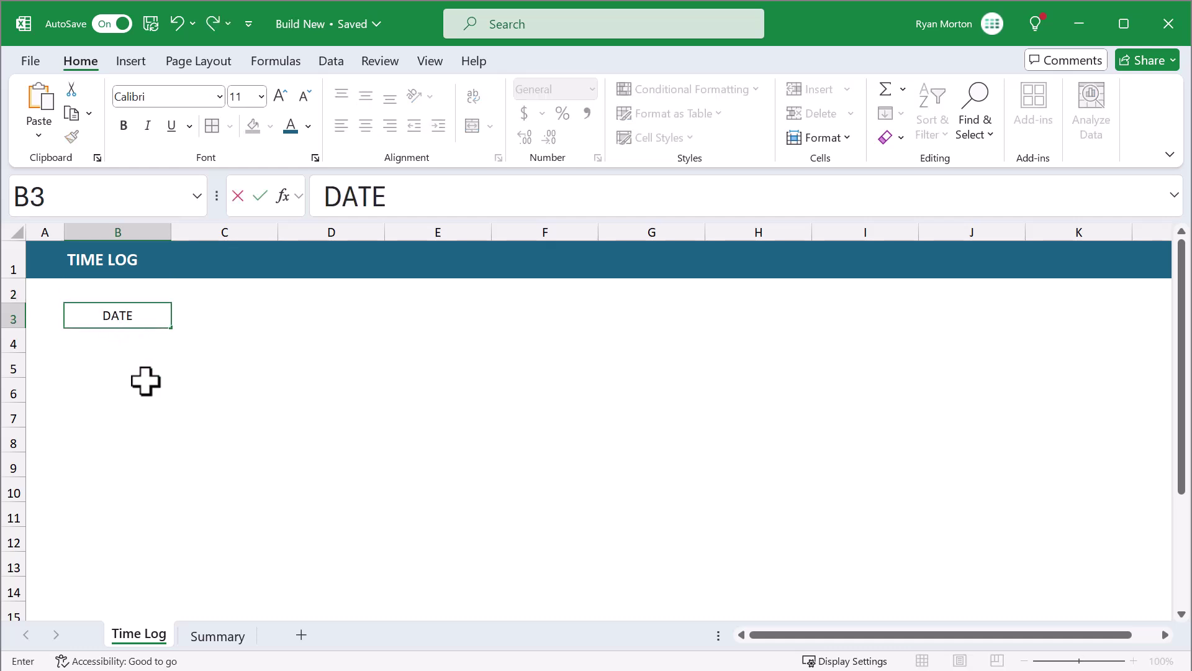
key("Tab")
type("CATGORY")
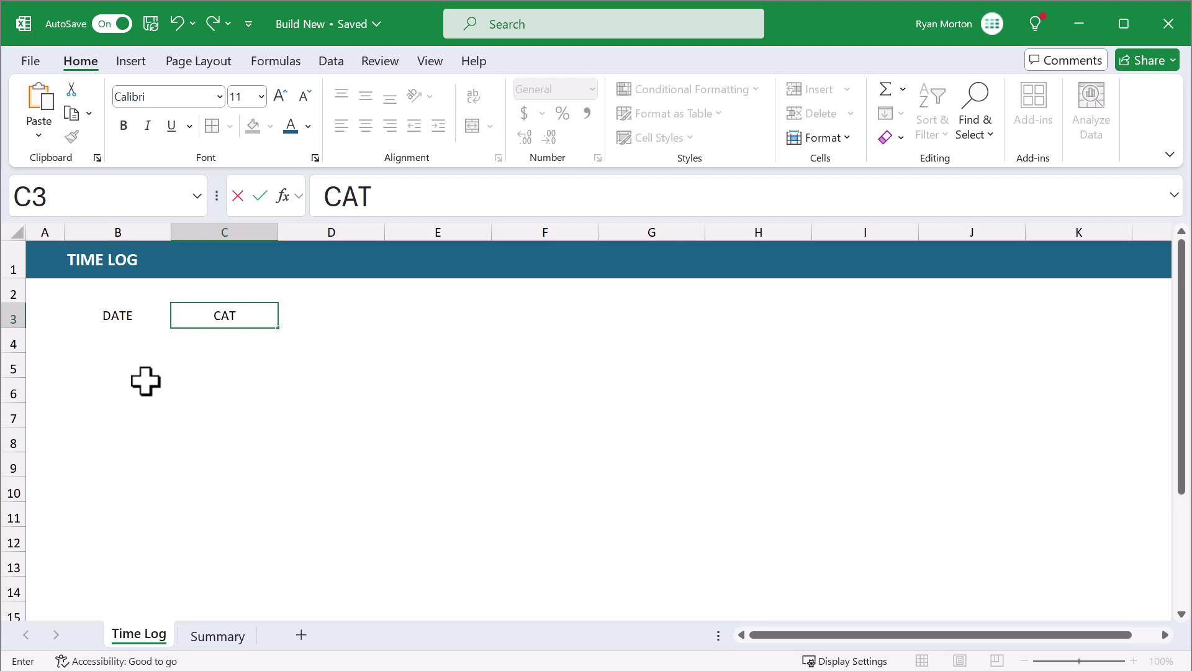
key("Tab")
type("START")
key("Tab")
type("STOP")
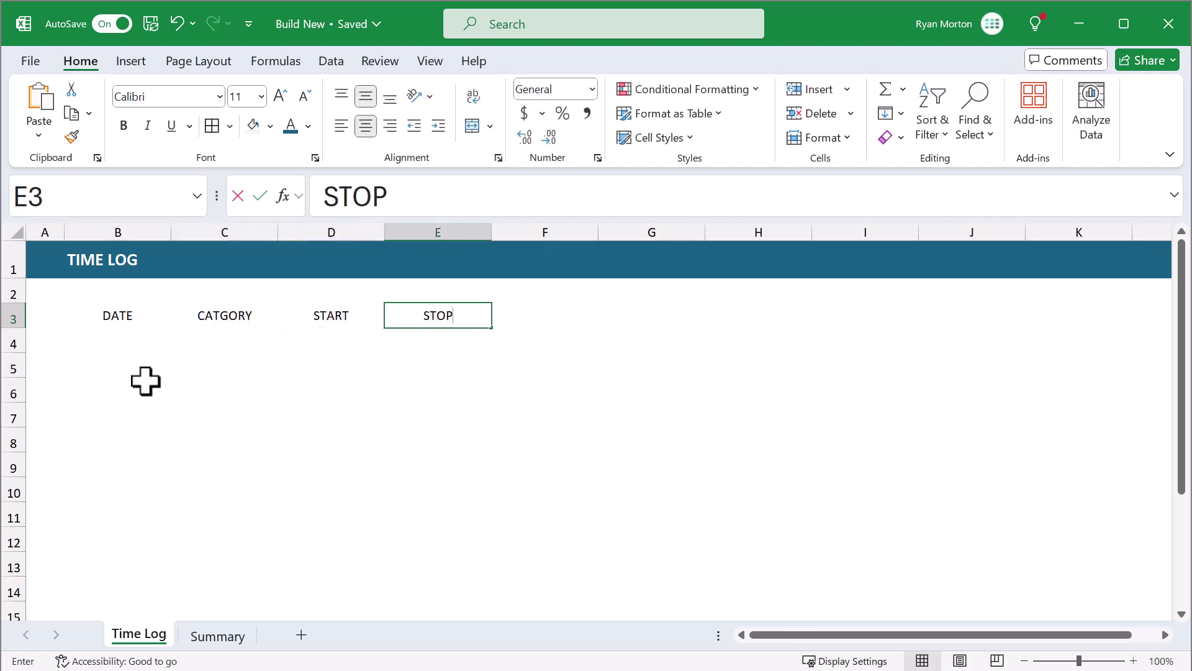
key("Tab")
type("DURATION")
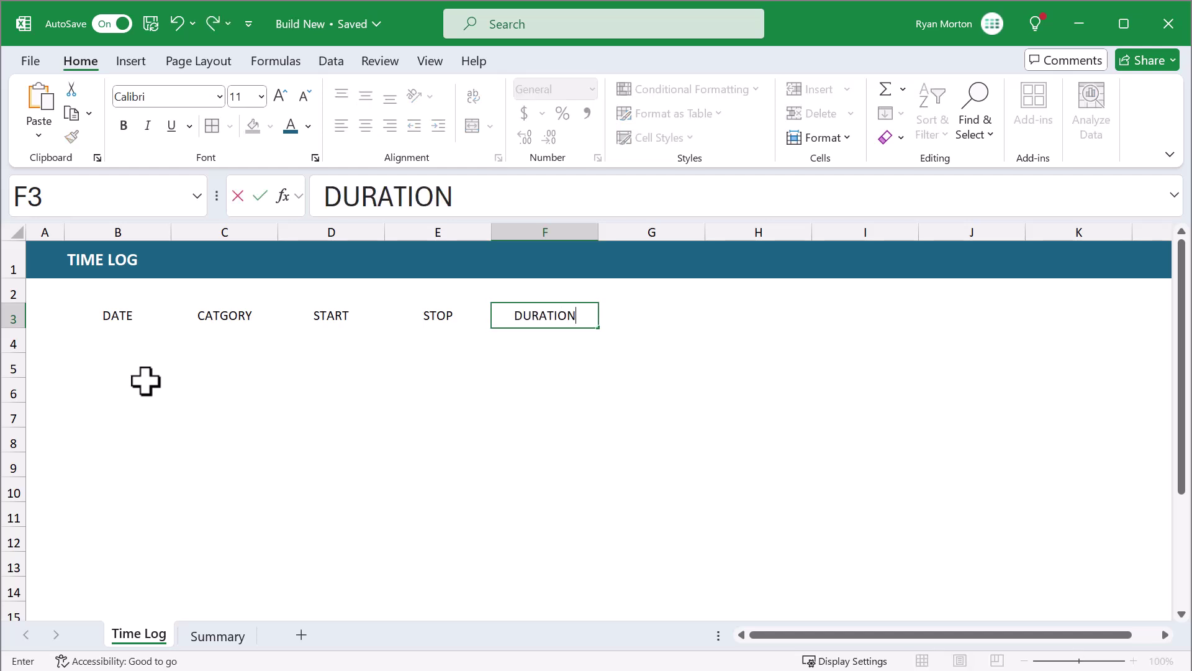
key("Return")
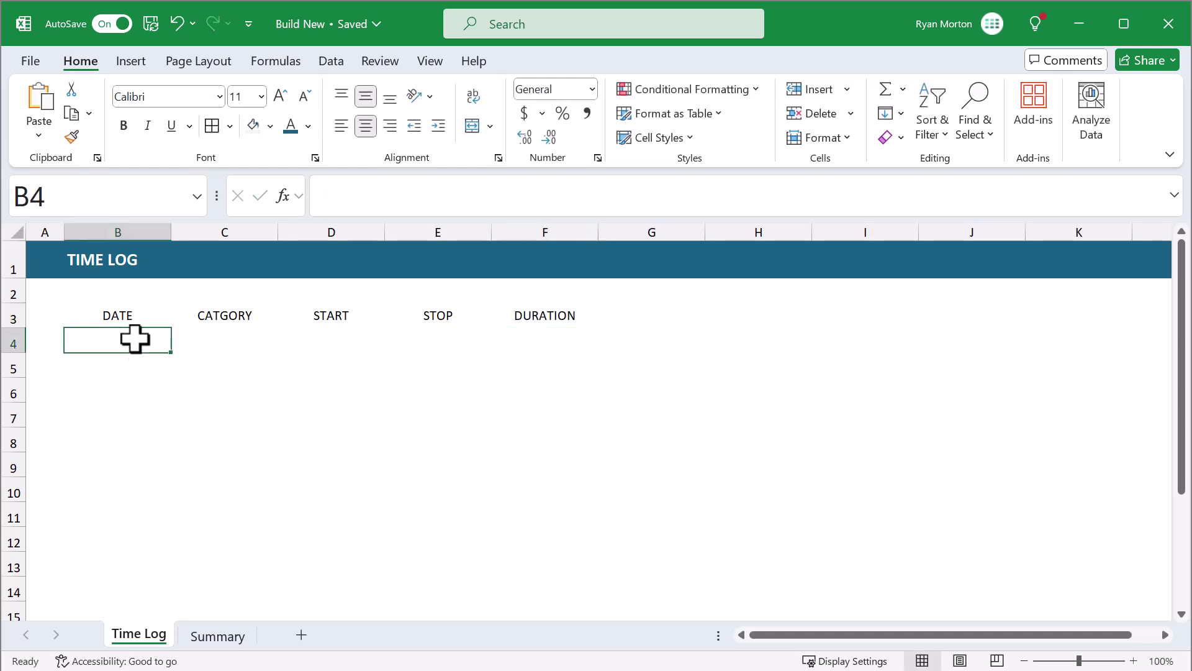
Convert B3:F10 into a table with the first row as headers
left_click_drag(133, 314, 547, 484)
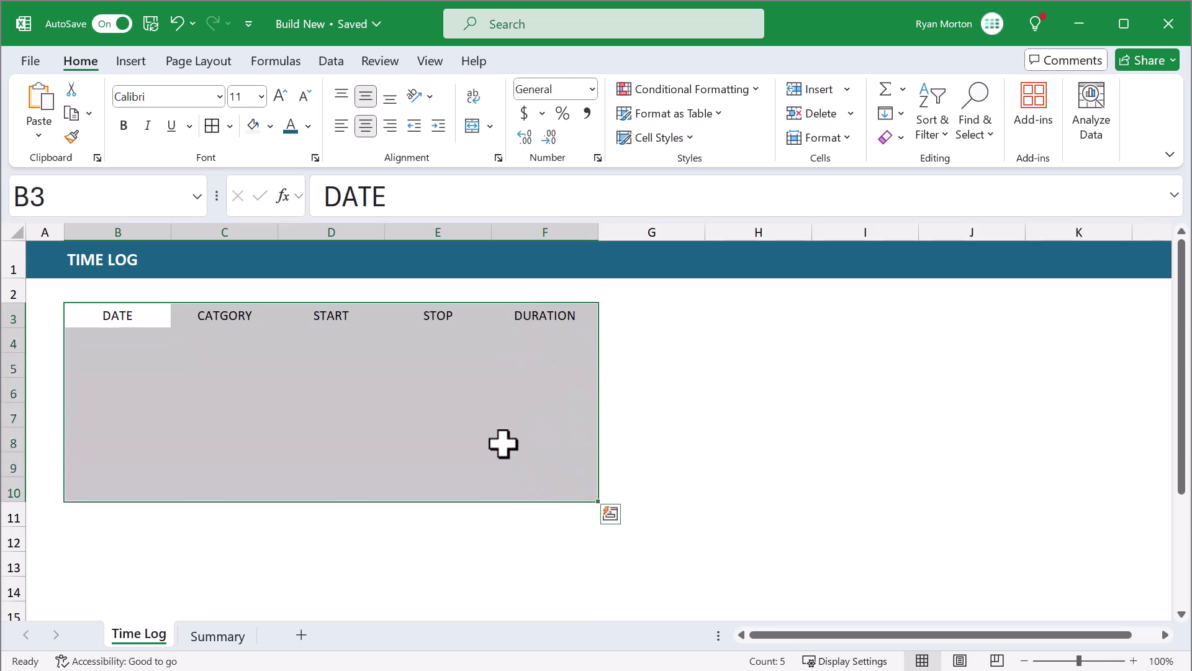
left_click(139, 64)
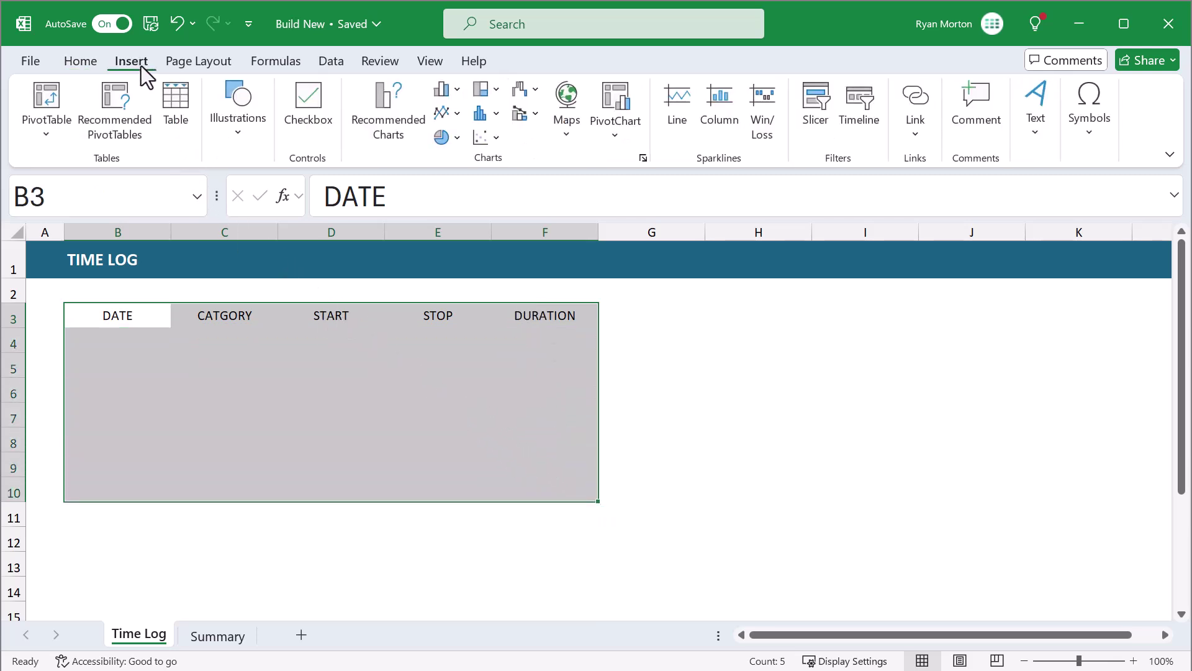
left_click(174, 98)
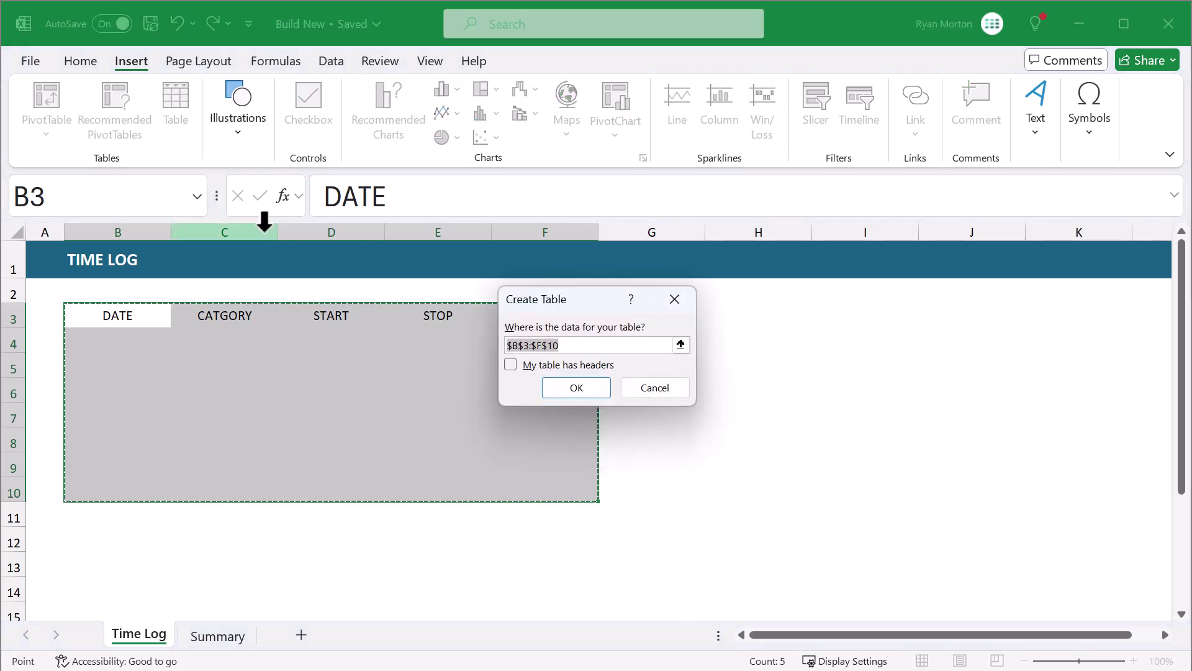
left_click(510, 366)
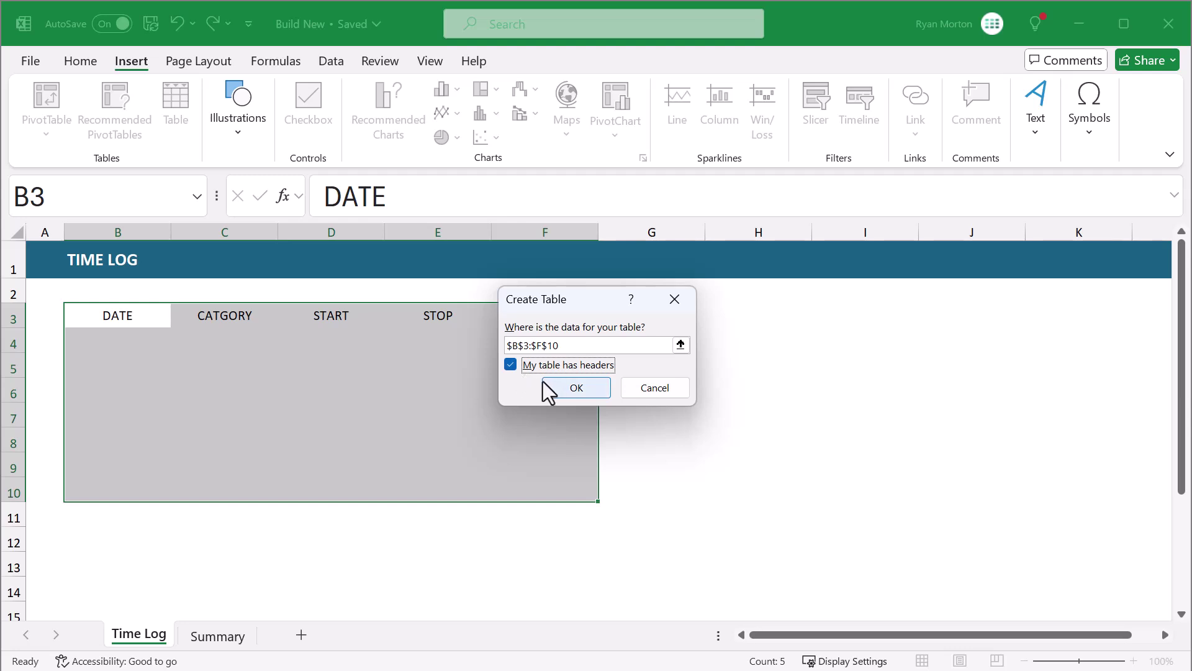
left_click(561, 389)
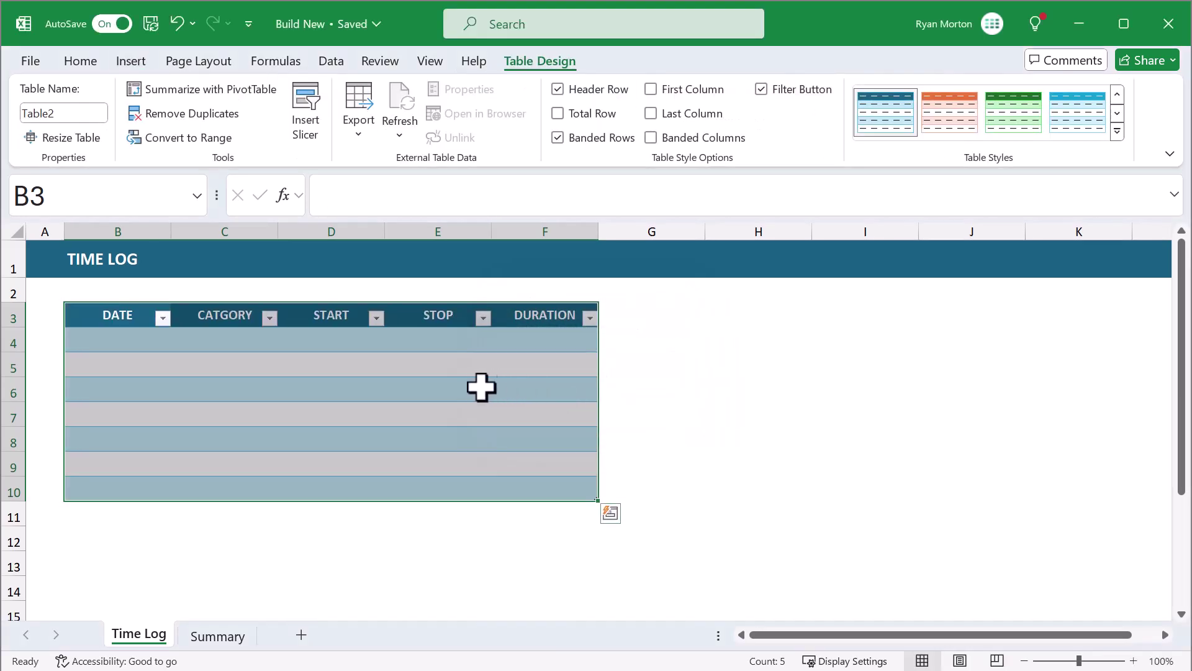
left_click(490, 387)
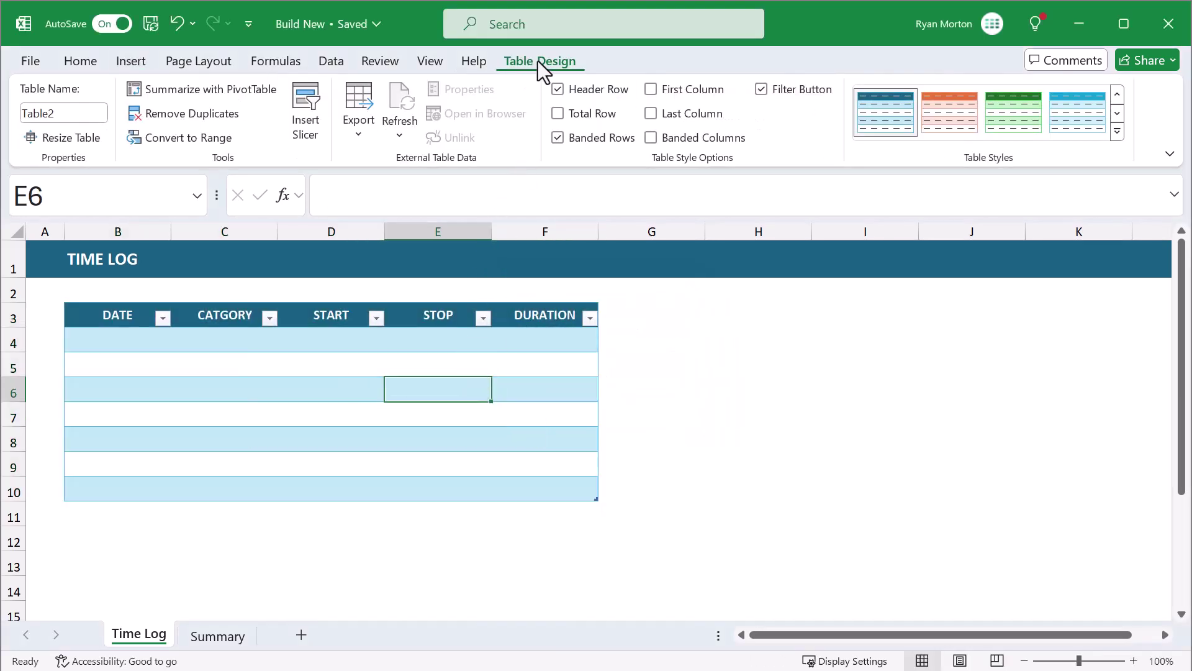
Name the table TimeLog, hide its filter buttons and apply the custom My Style
left_click(81, 113)
type("TimeLog")
key("Return")
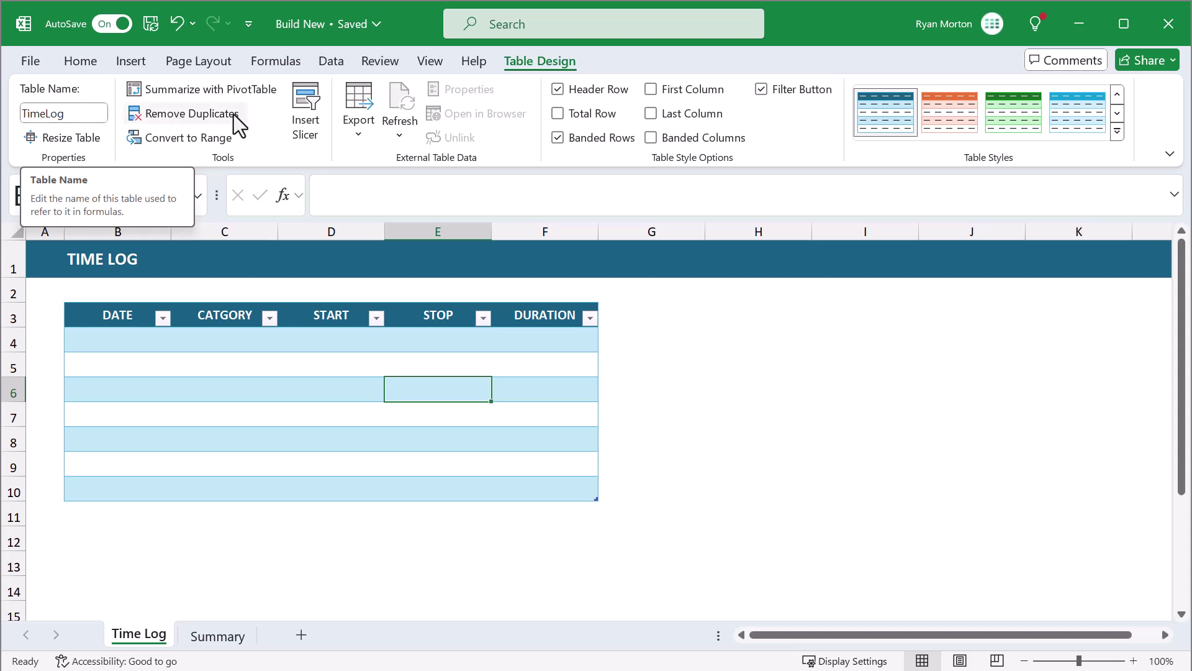
left_click(762, 91)
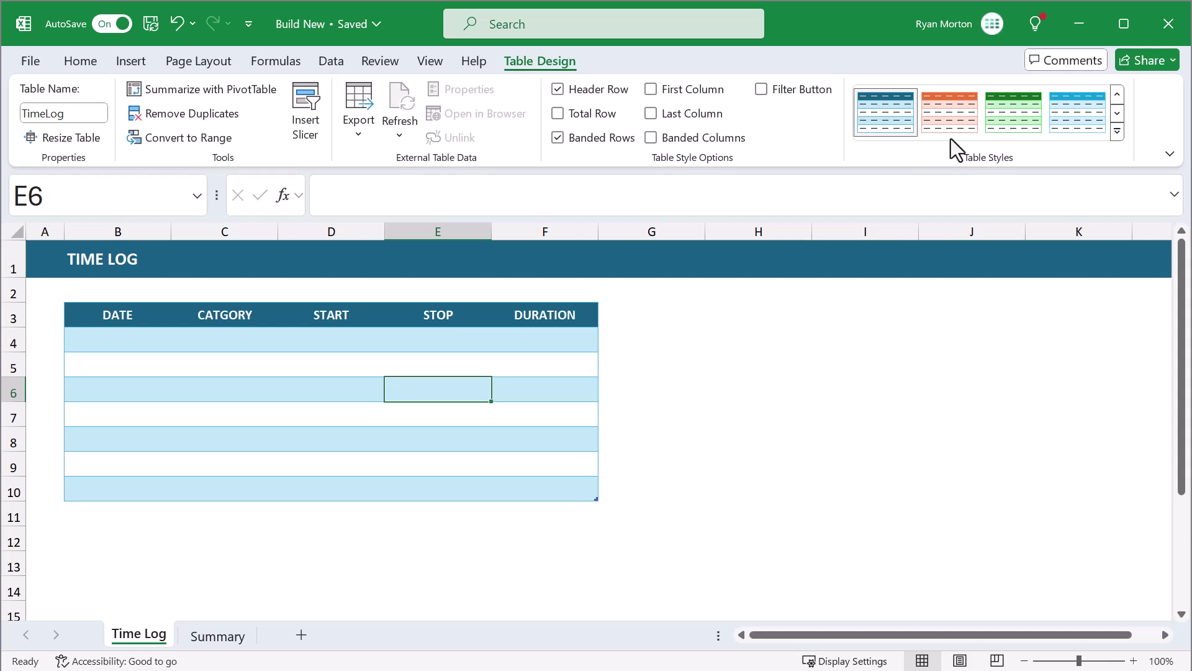
left_click(1119, 132)
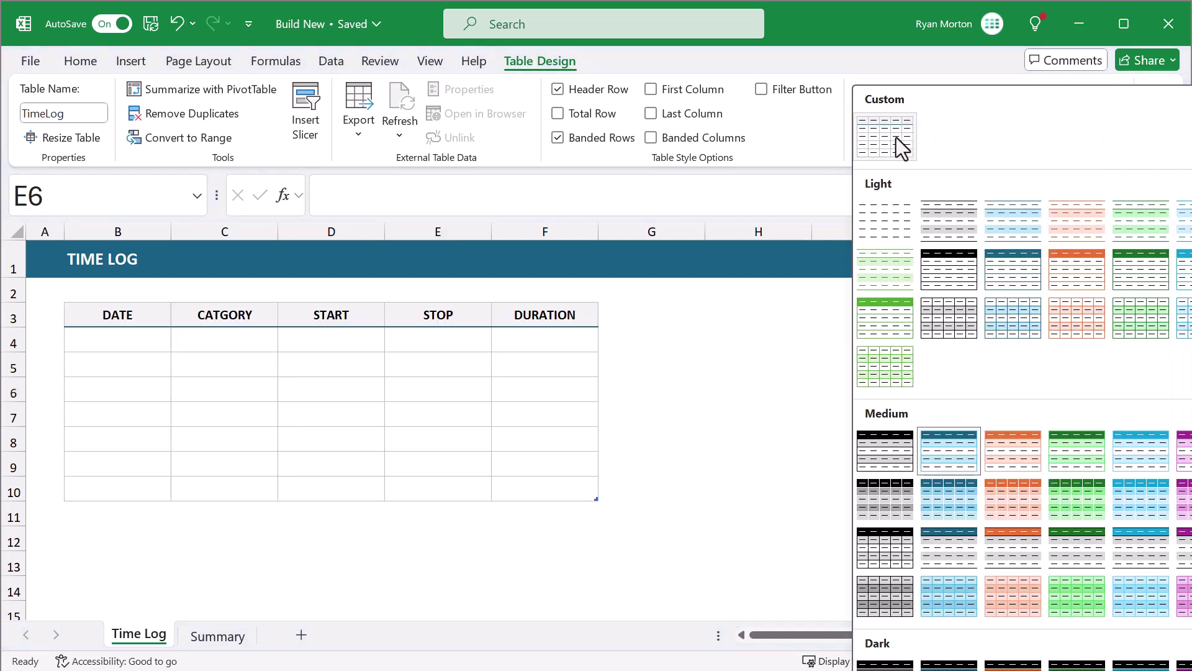
left_click(896, 137)
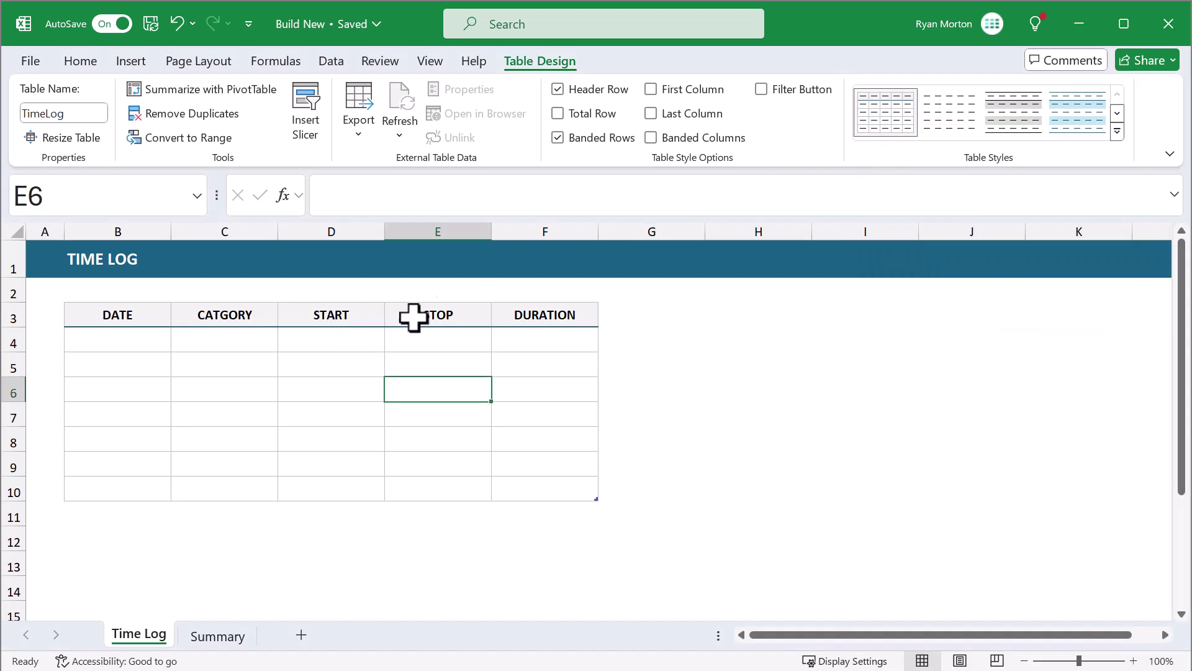
Shade the DURATION data cells light grey, then select F4 to write its formula
left_click(515, 305)
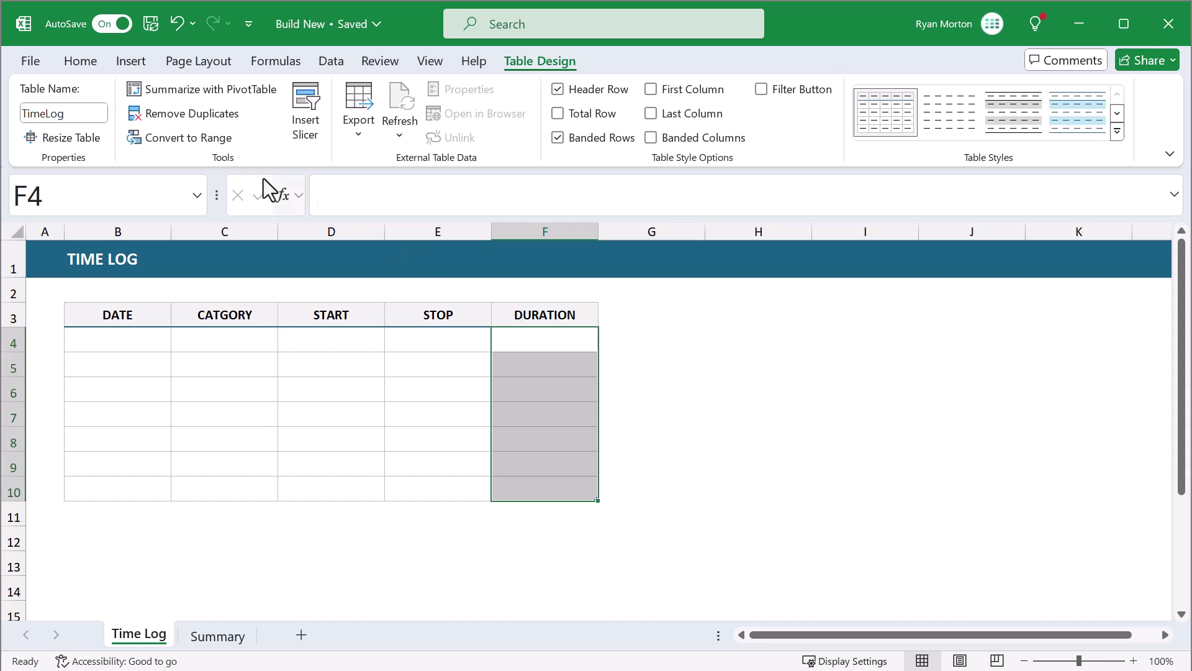
left_click(69, 57)
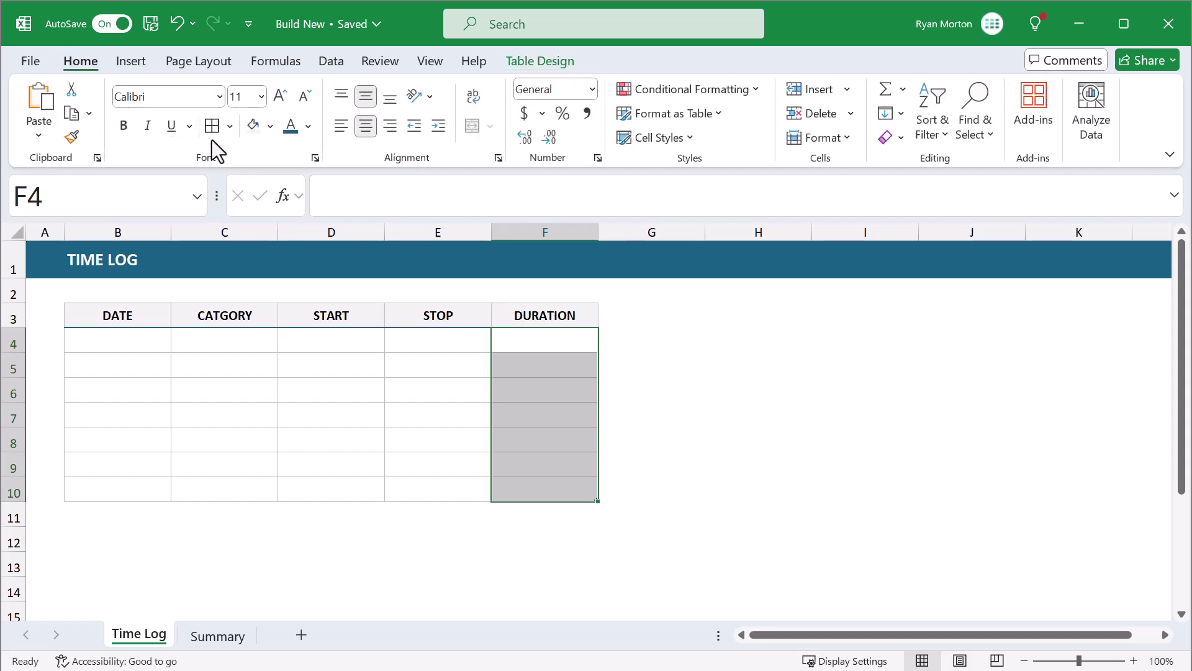
left_click(252, 125)
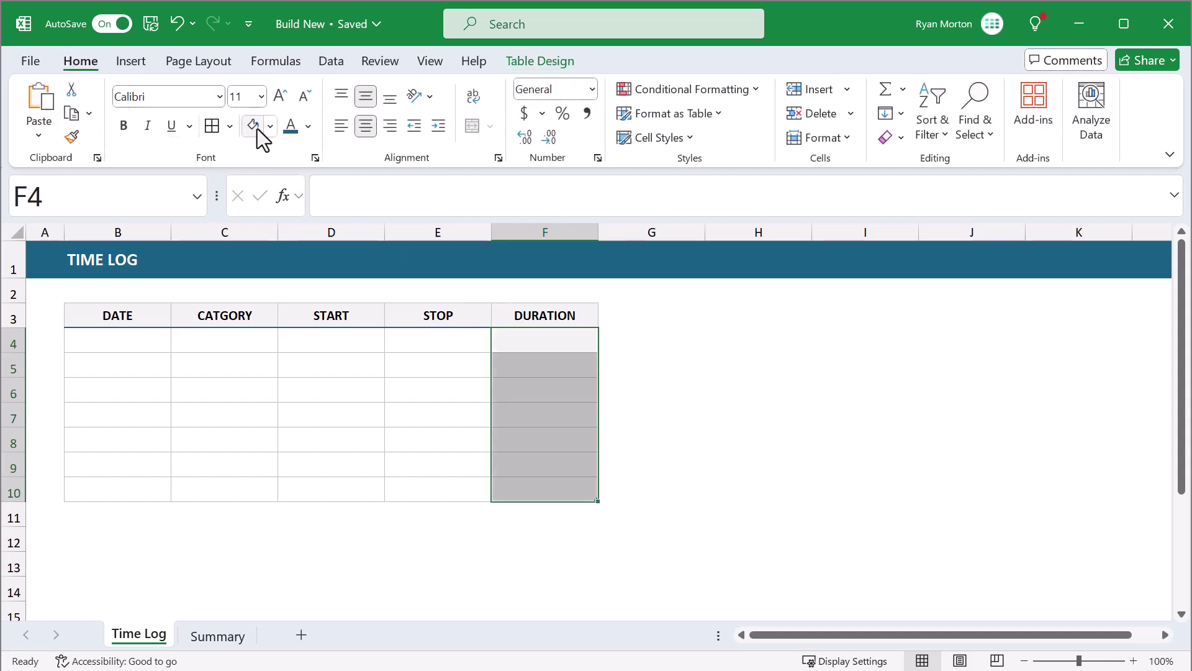
left_click(290, 126)
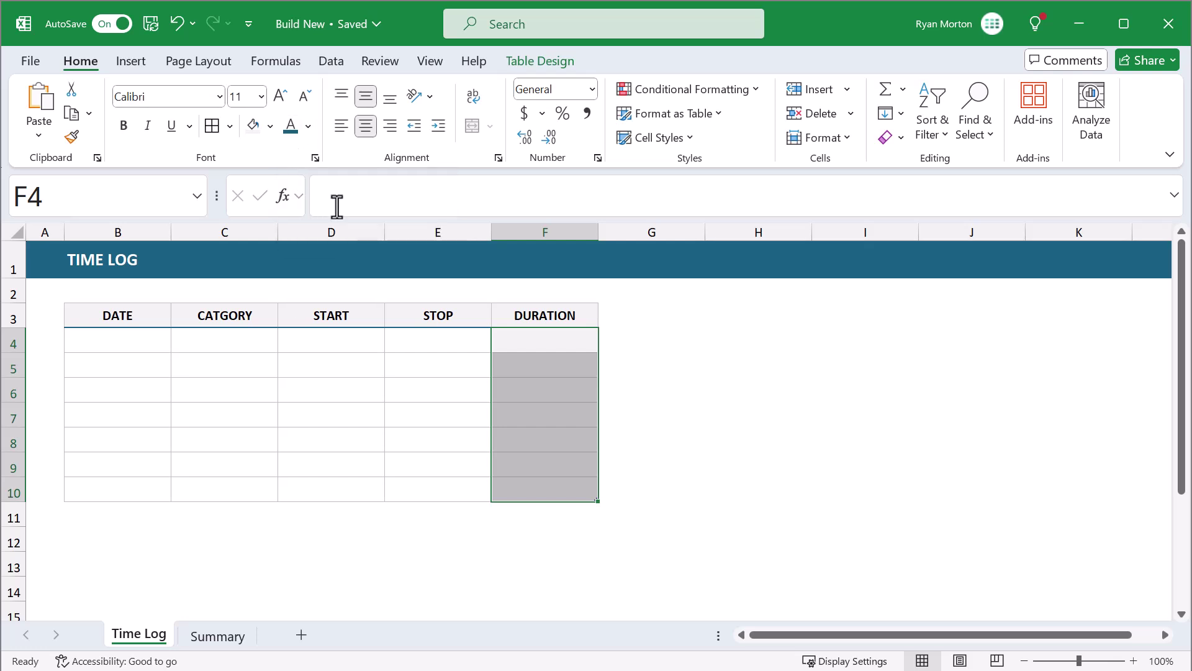
left_click(334, 363)
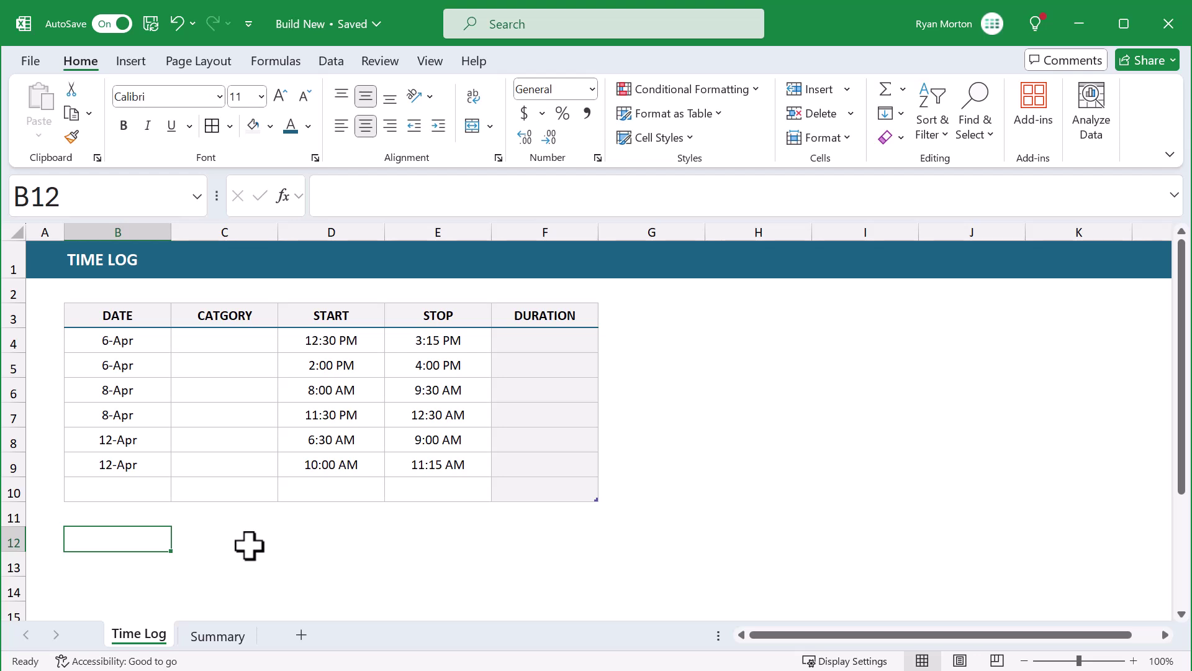
left_click(559, 340)
left_click(758, 203)
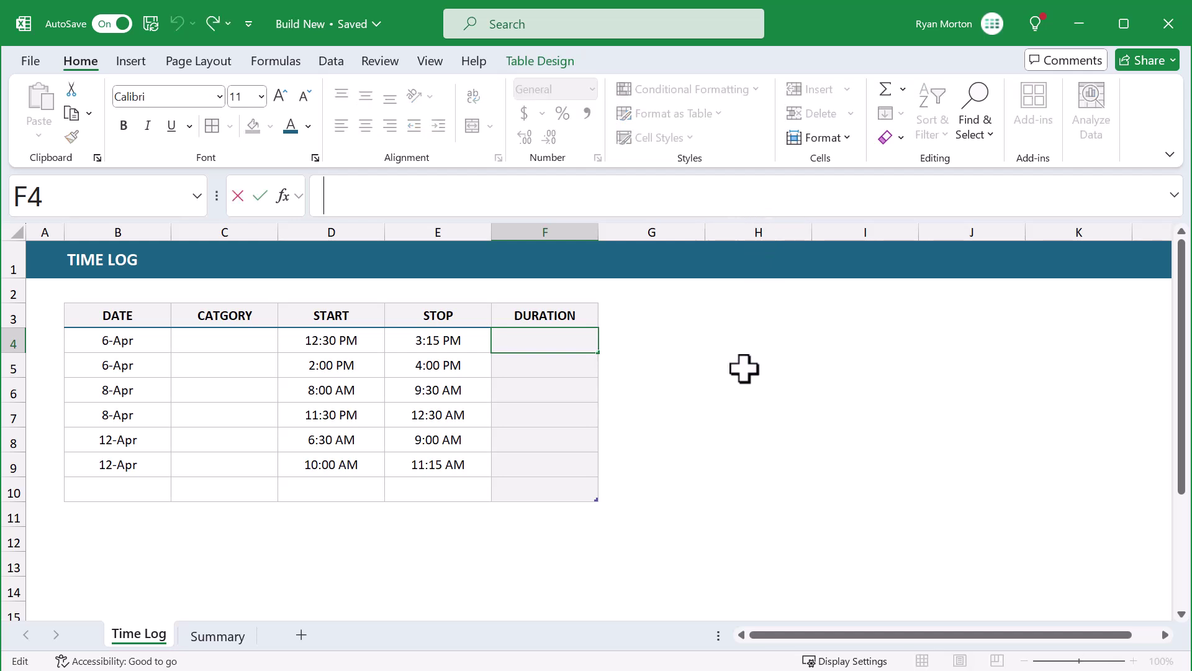
type("=")
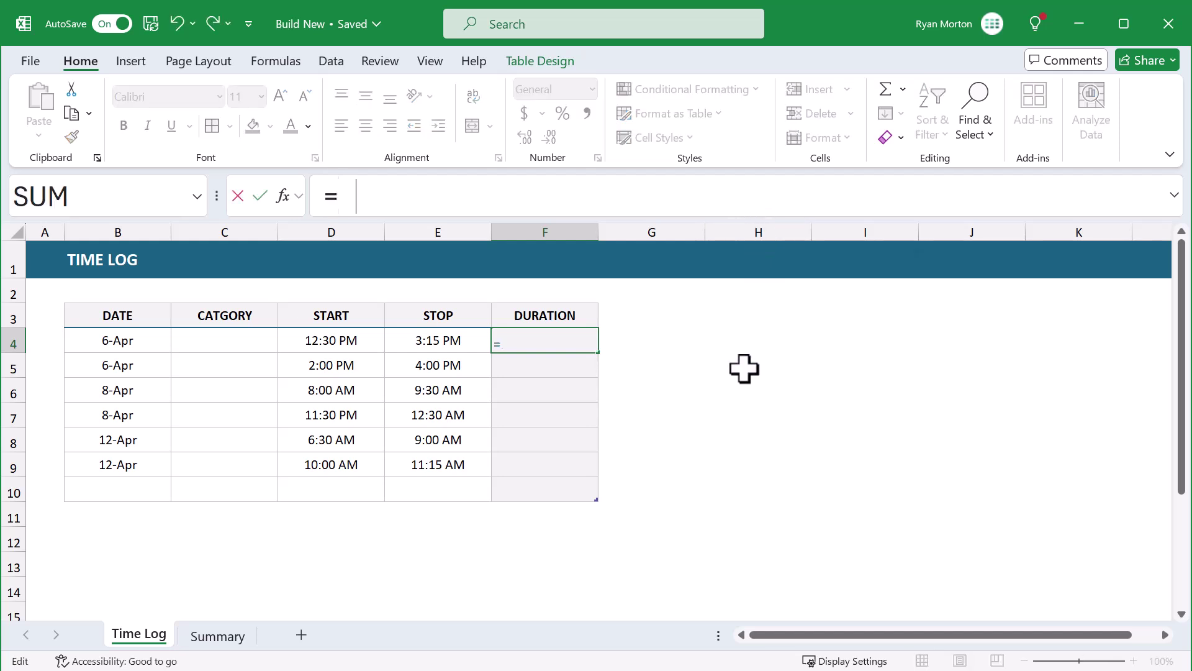
type("IF(")
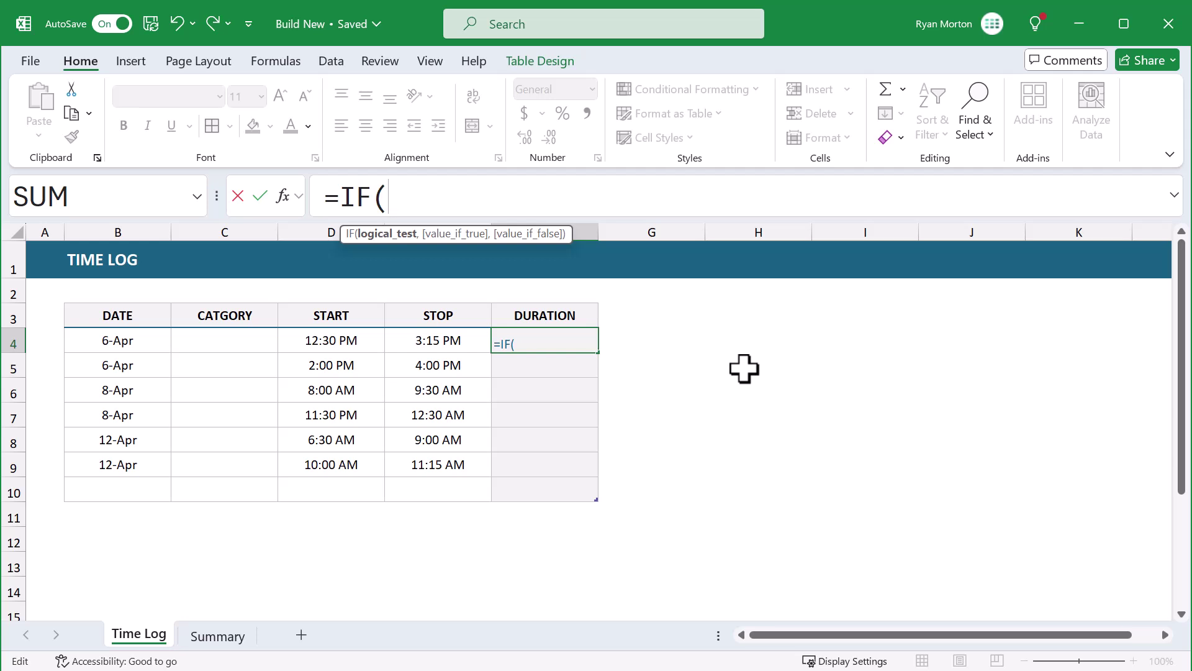
type("[")
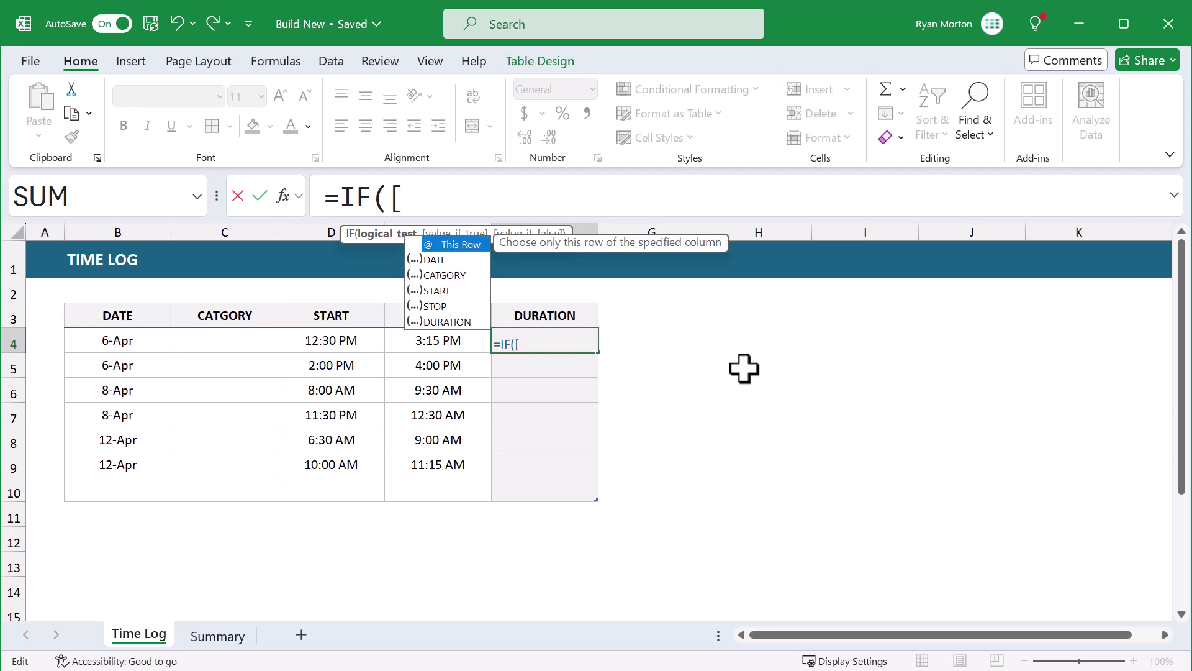
type("@st")
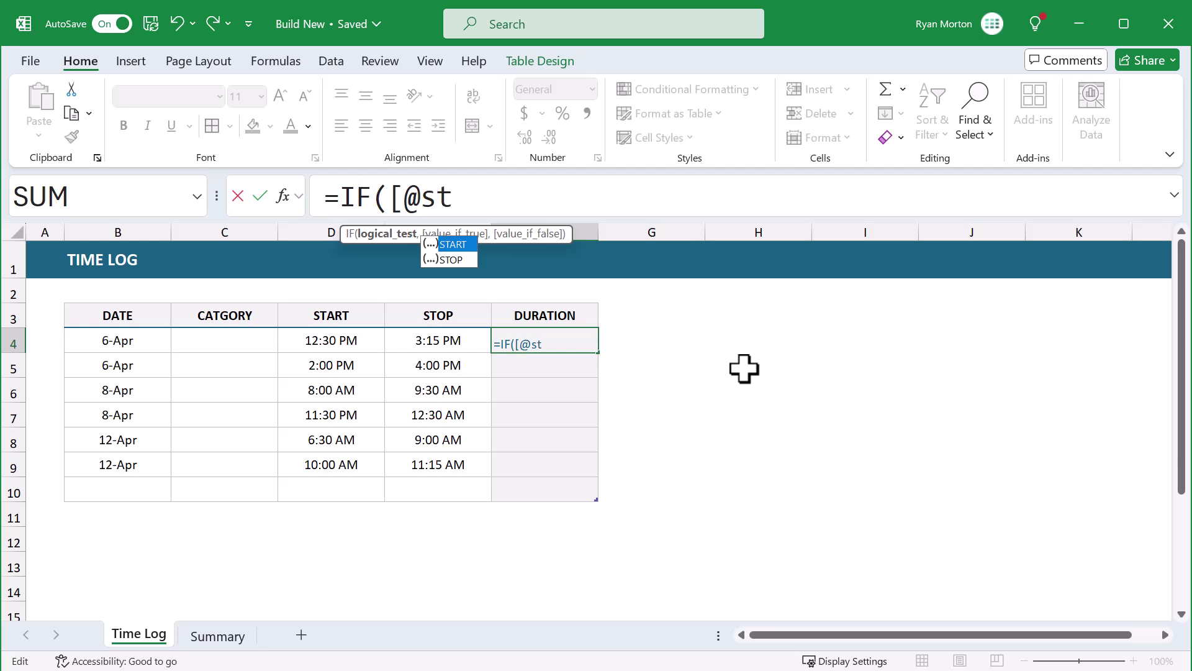
key("Down")
key("Tab")
type("]")
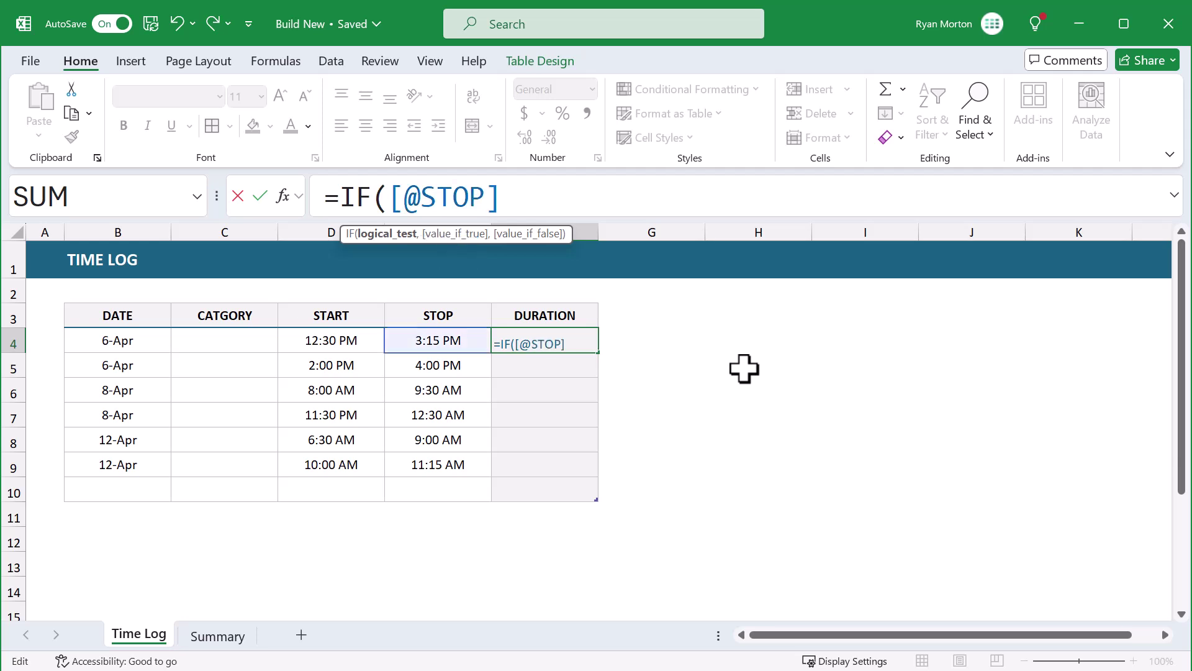
type(">=[")
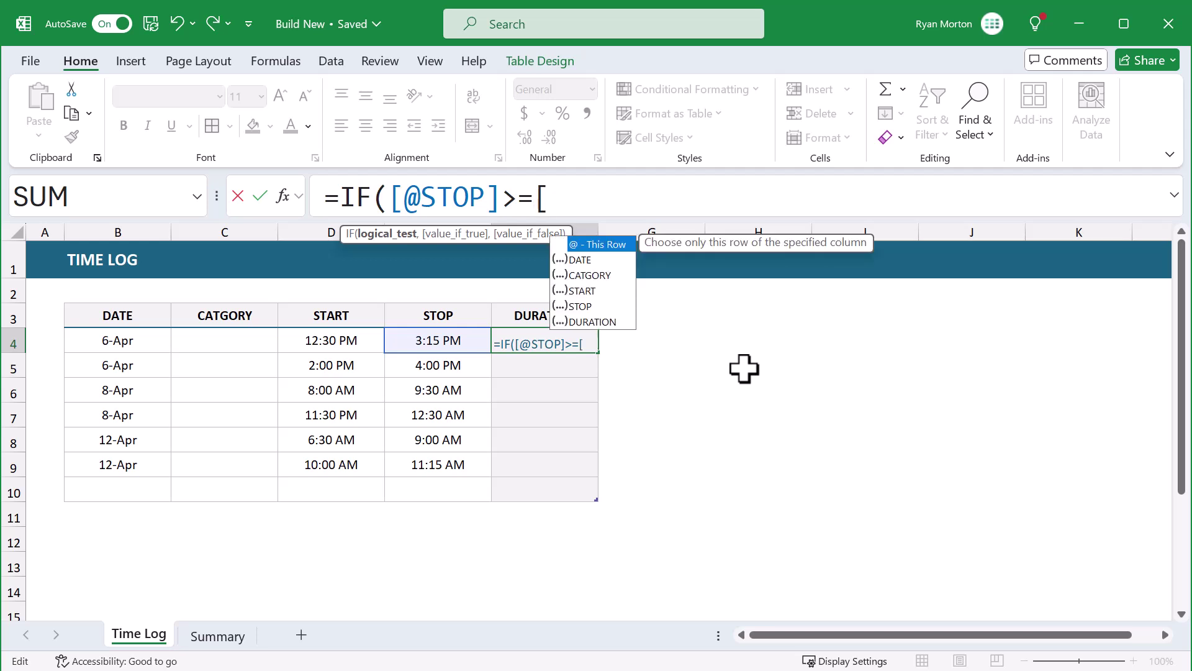
type("@START")
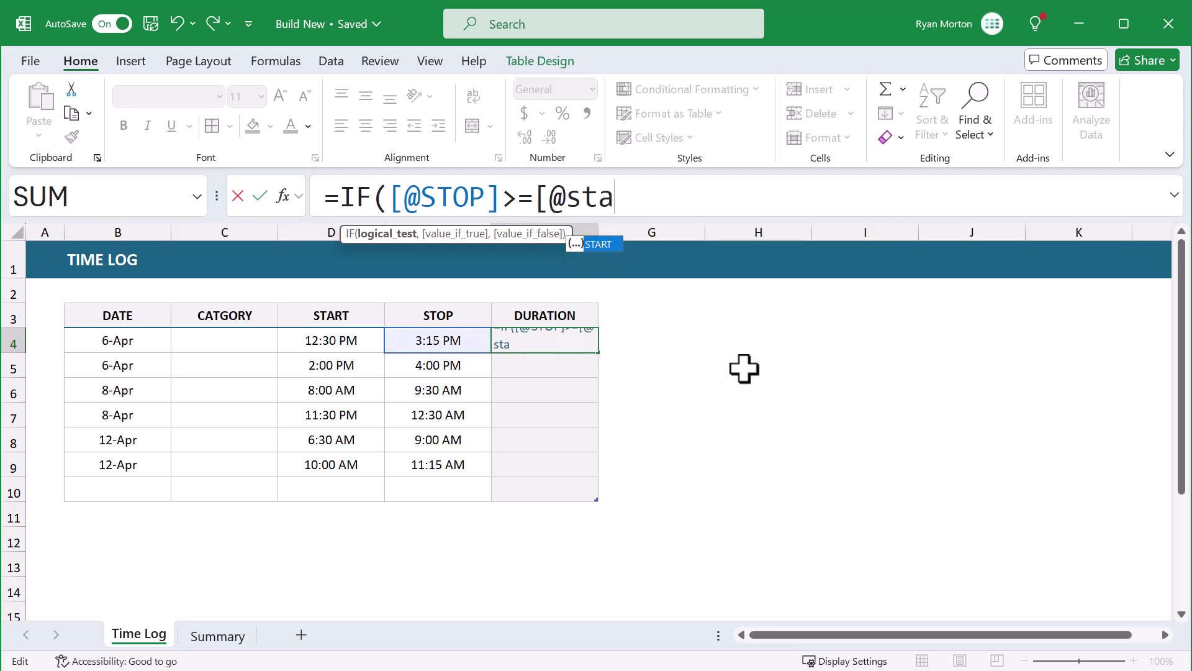
type("]")
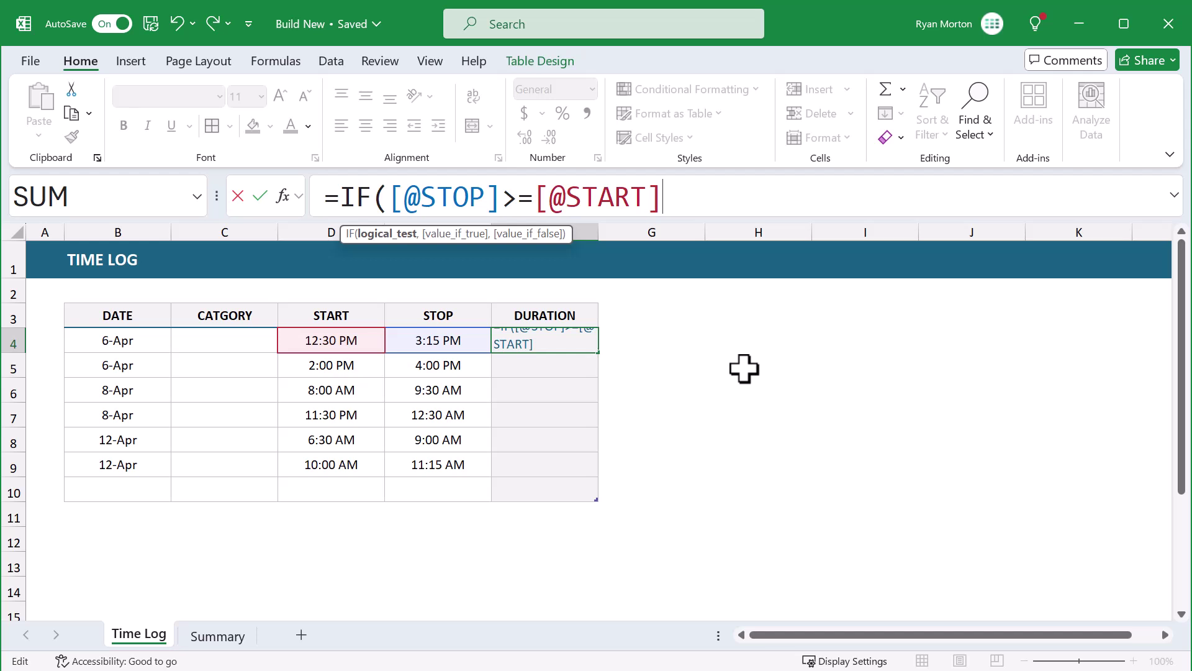
type(",")
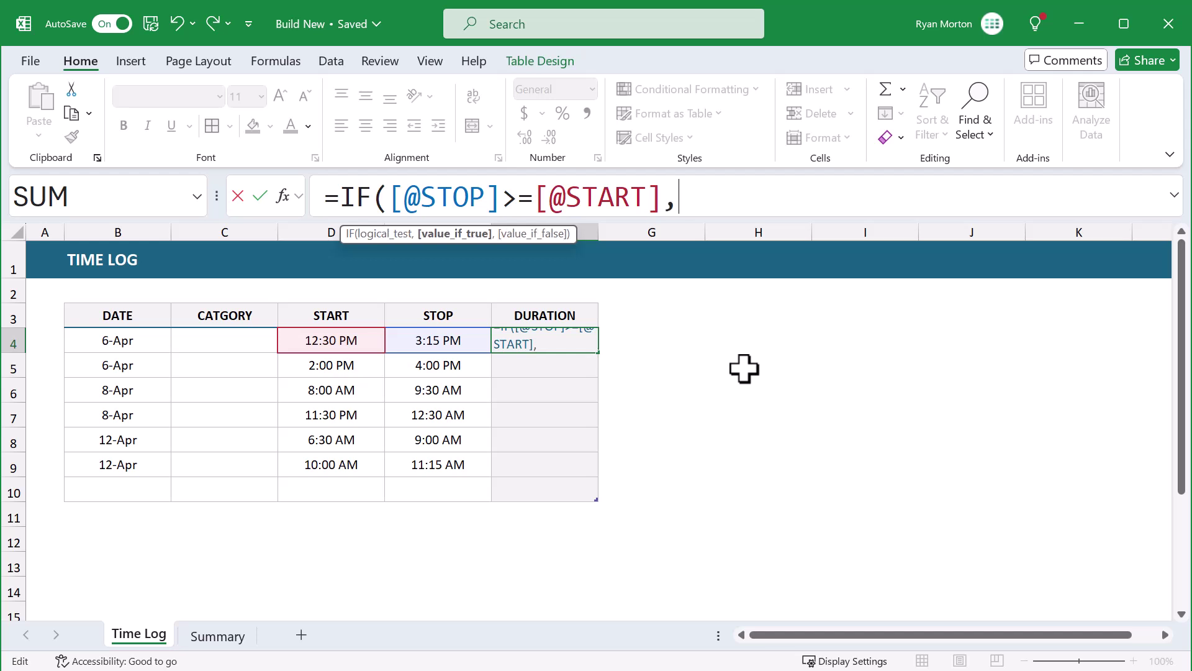
type("[")
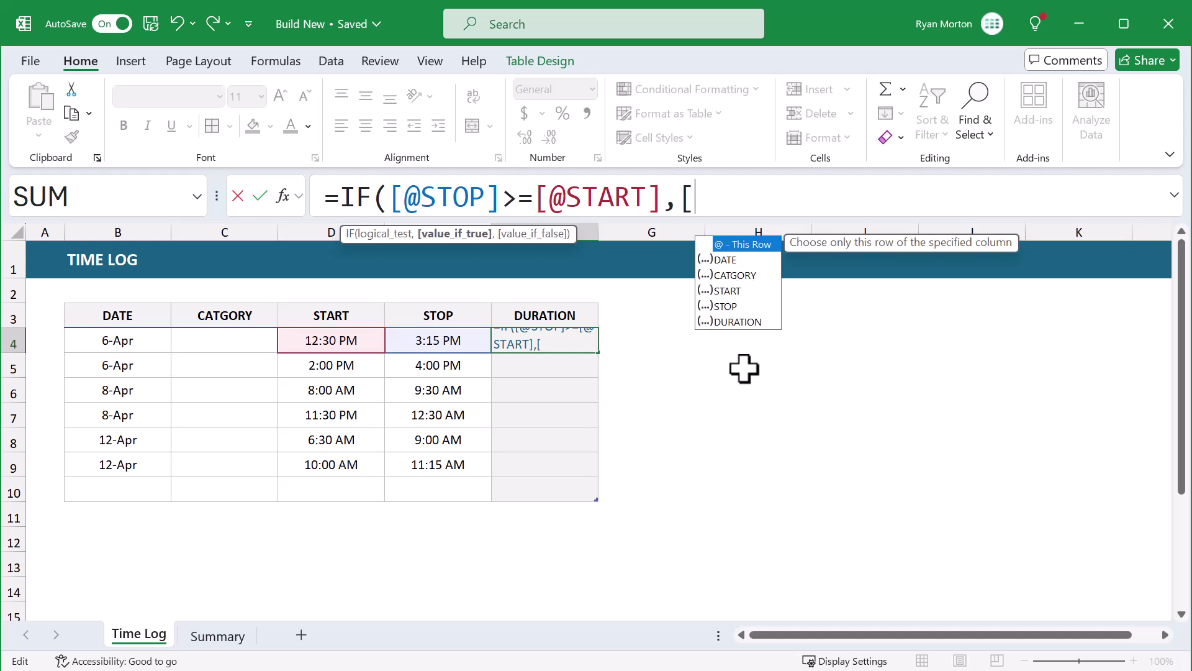
type("@st")
key("Tab")
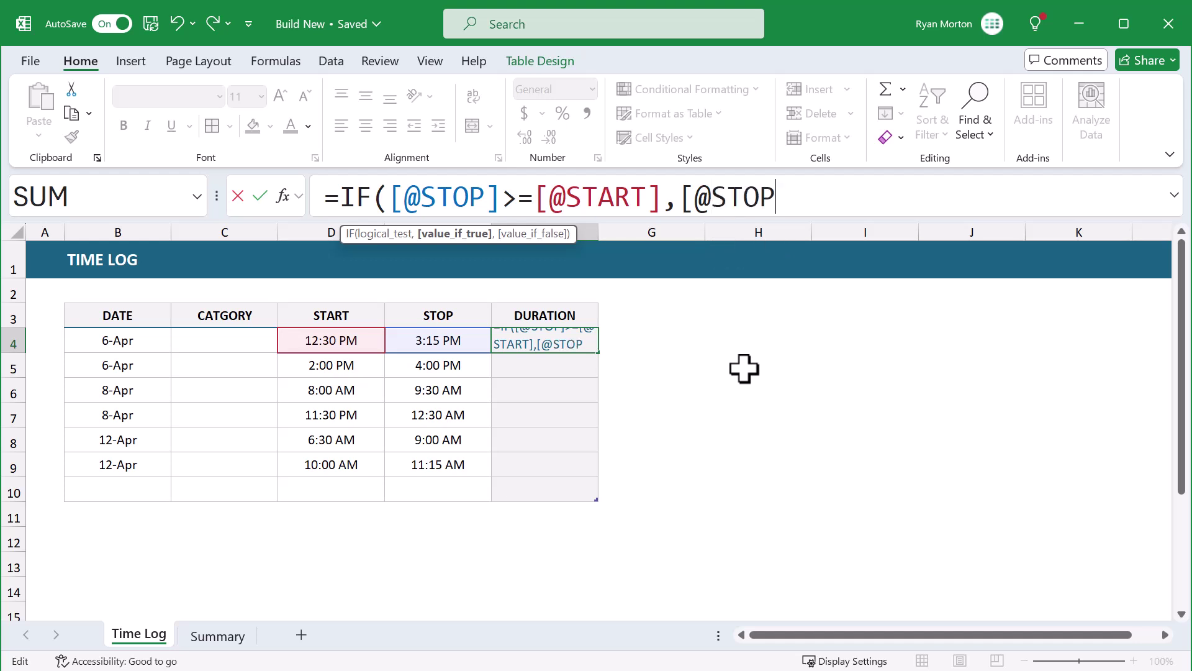
type("]-[")
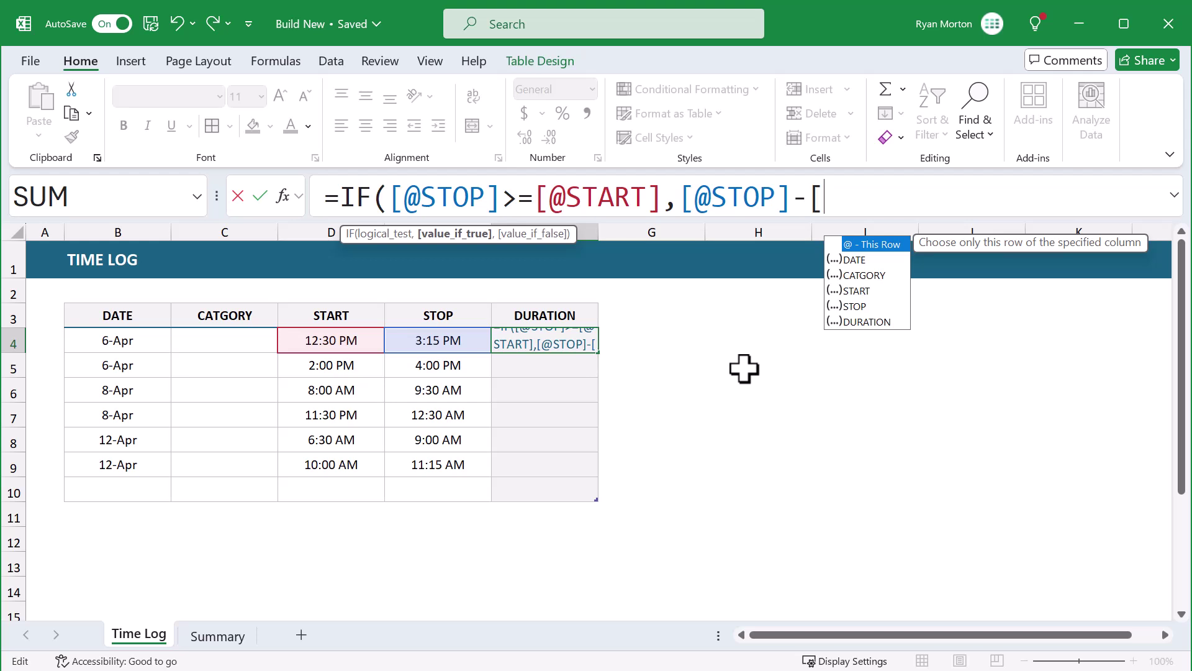
type("@sta")
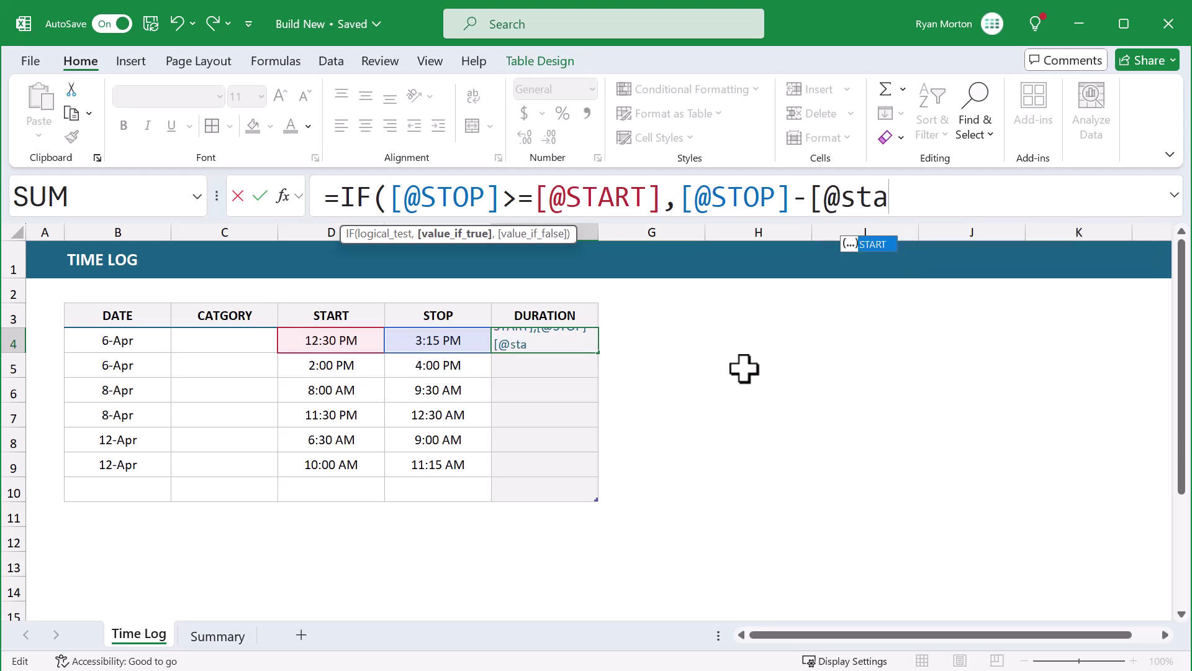
key("Tab")
type("]")
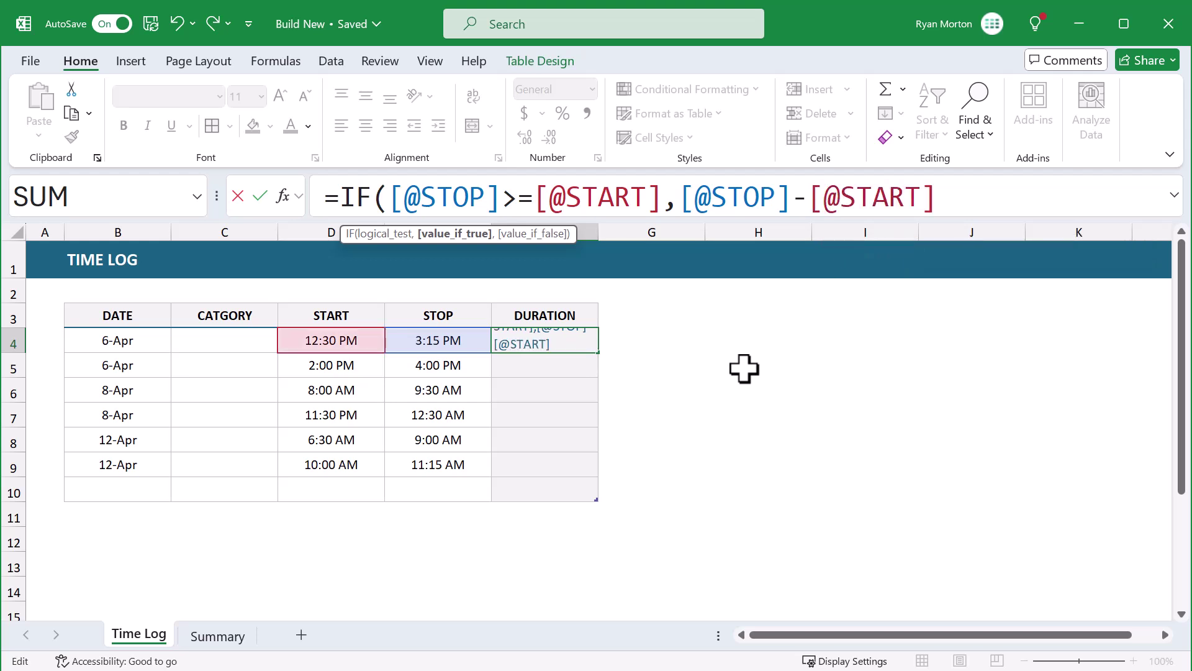
type(",")
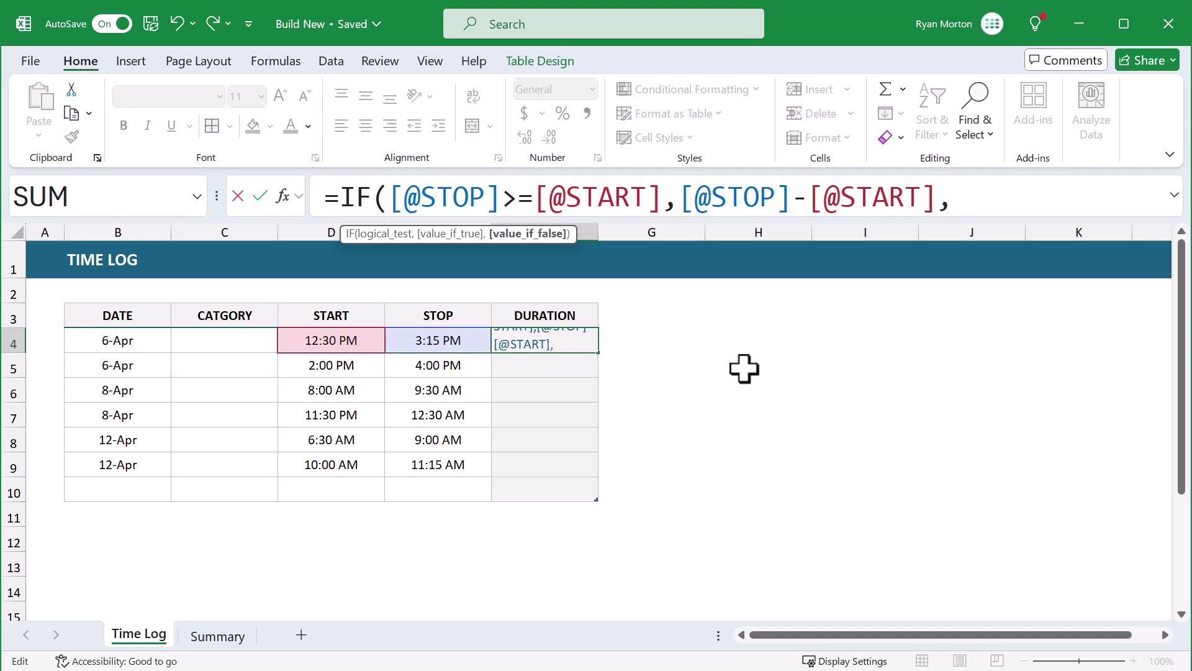
type("1-[")
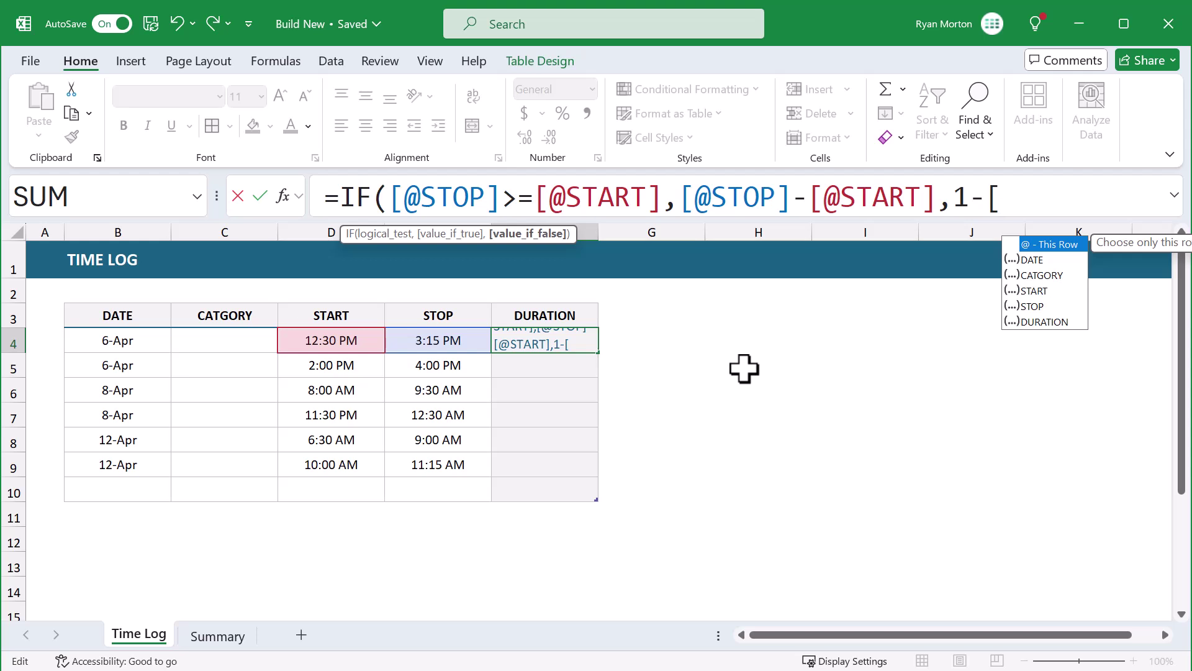
type("@star")
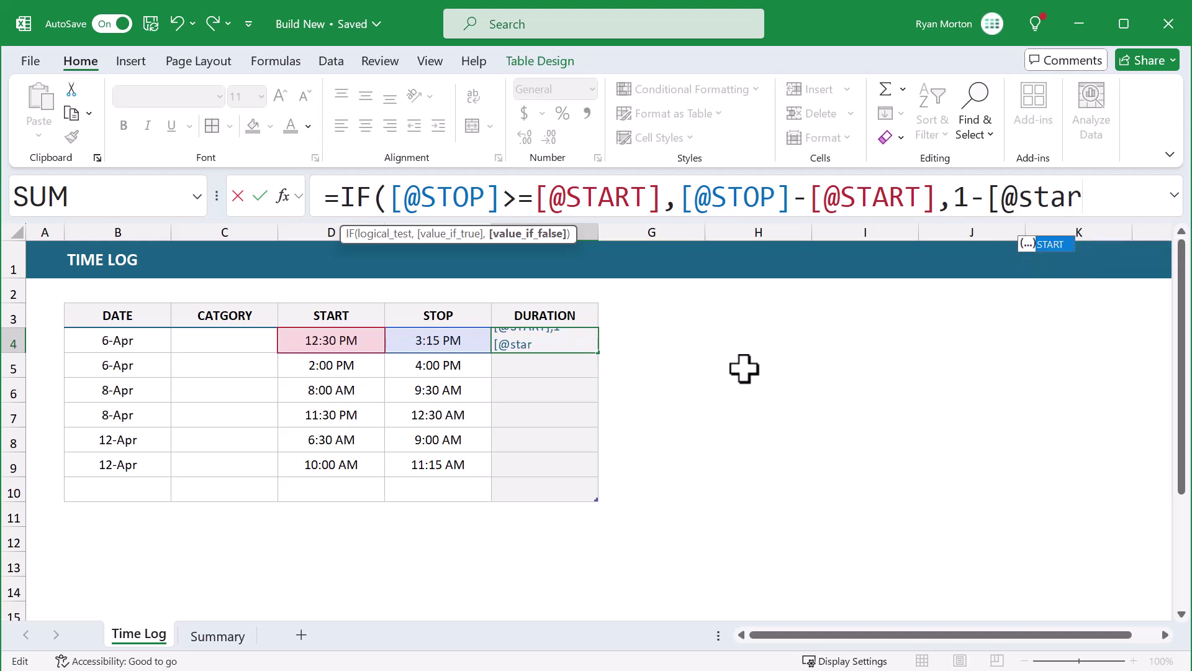
key("Tab")
type("]")
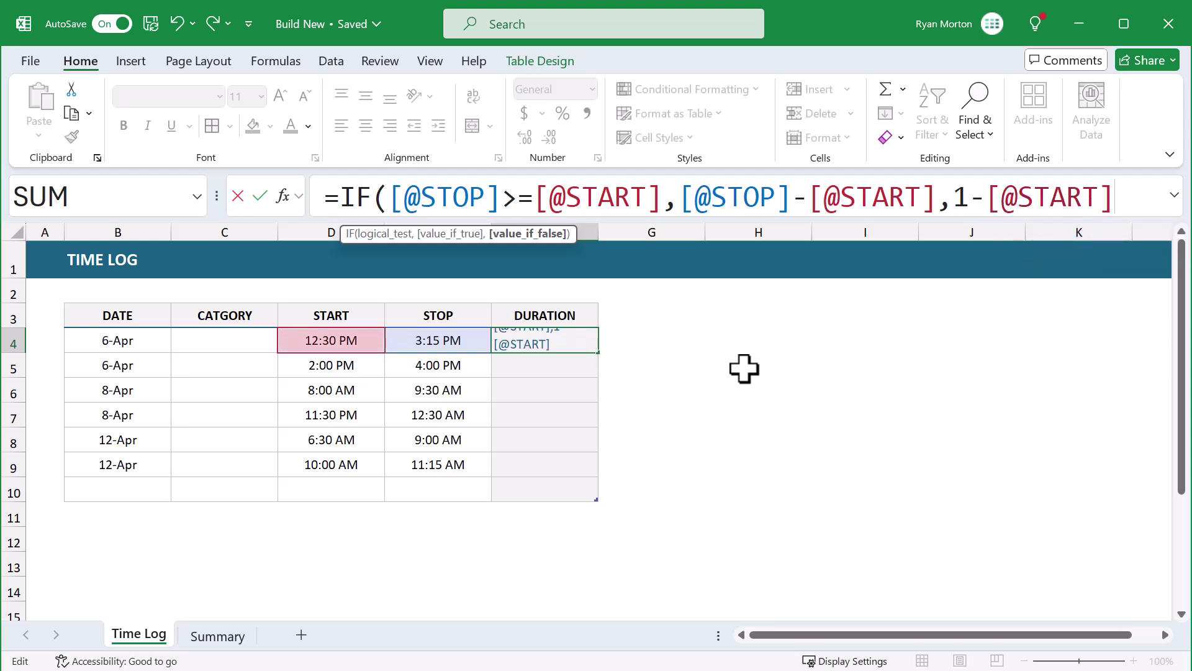
type("+[")
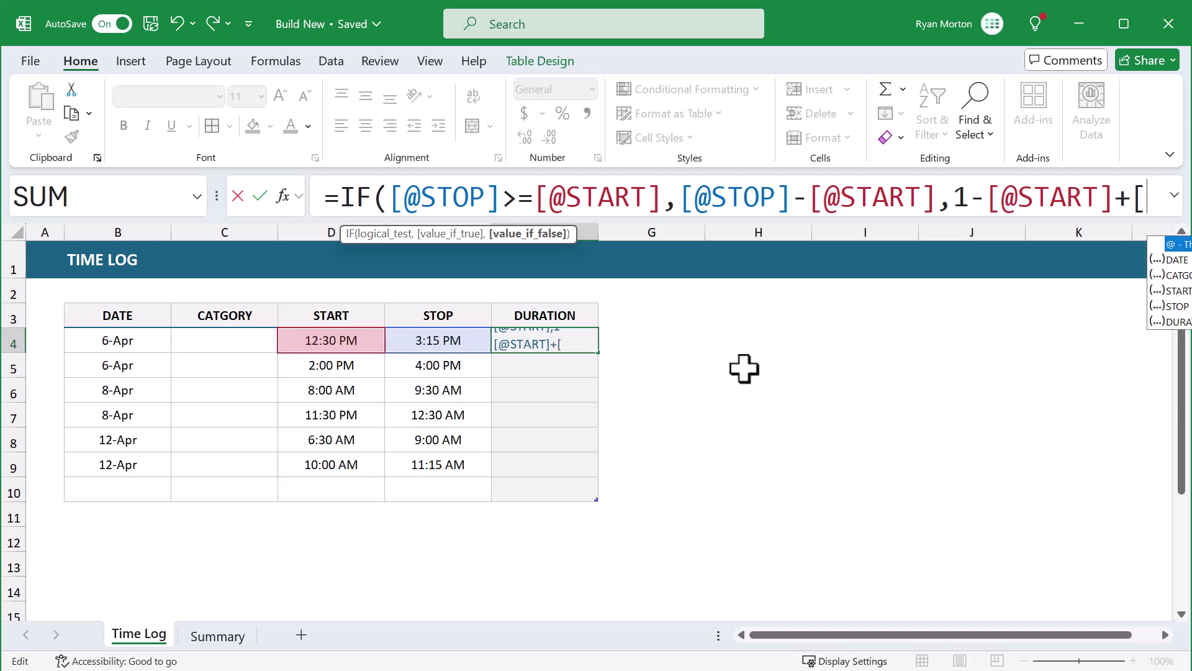
type("@stp")
key("BackSpace")
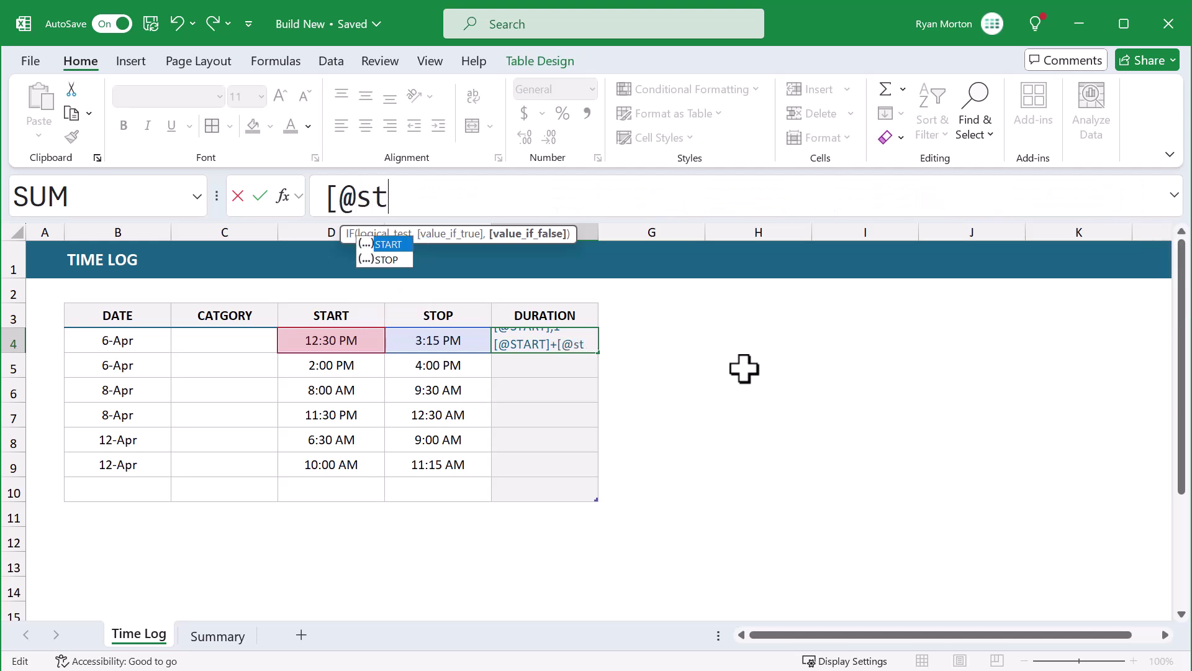
key("Down")
key("Tab")
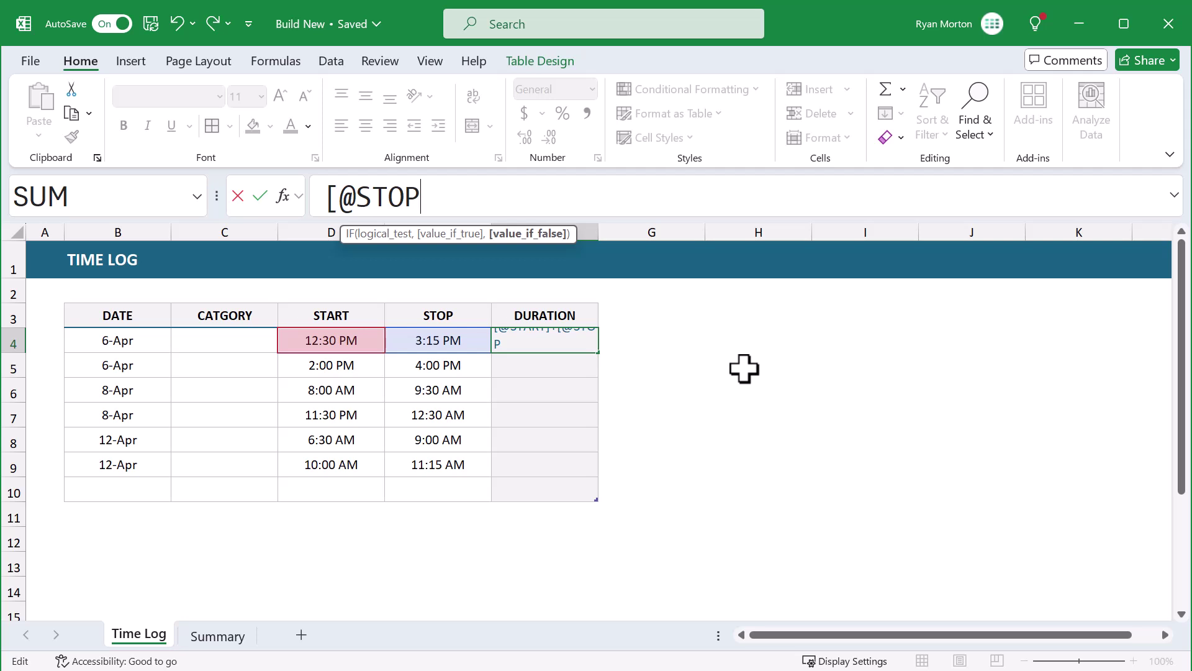
type("])")
key("Return")
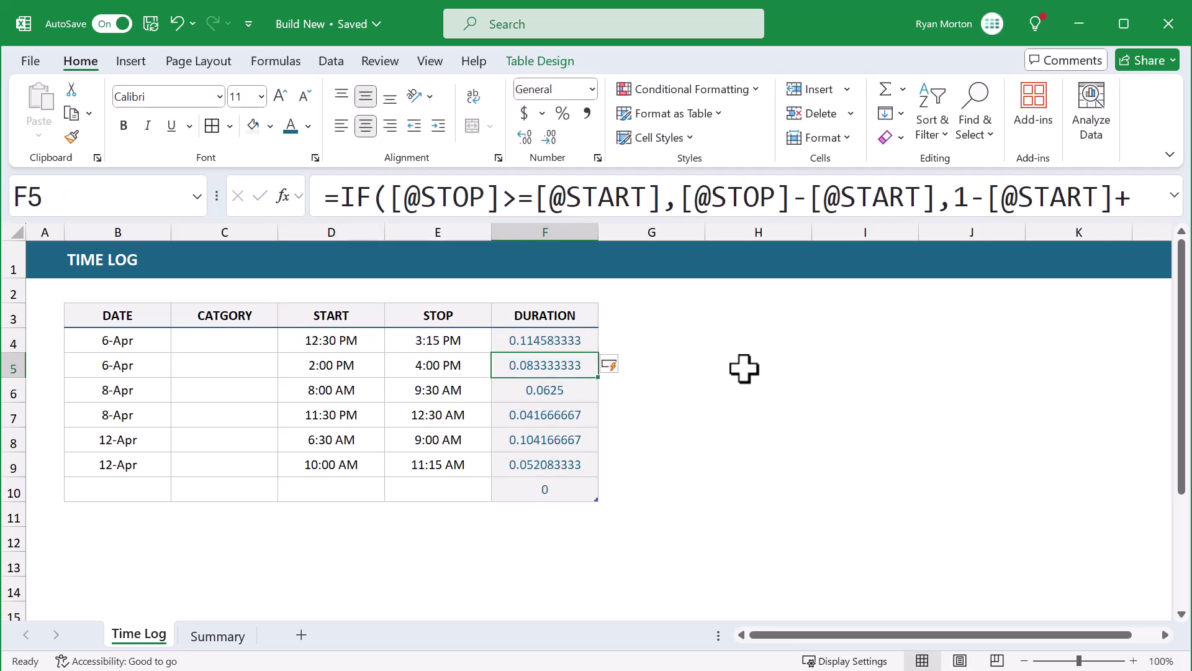
Expand the formula bar to check F4's formula, then collapse it and narrow the Name Box
left_click(1174, 196)
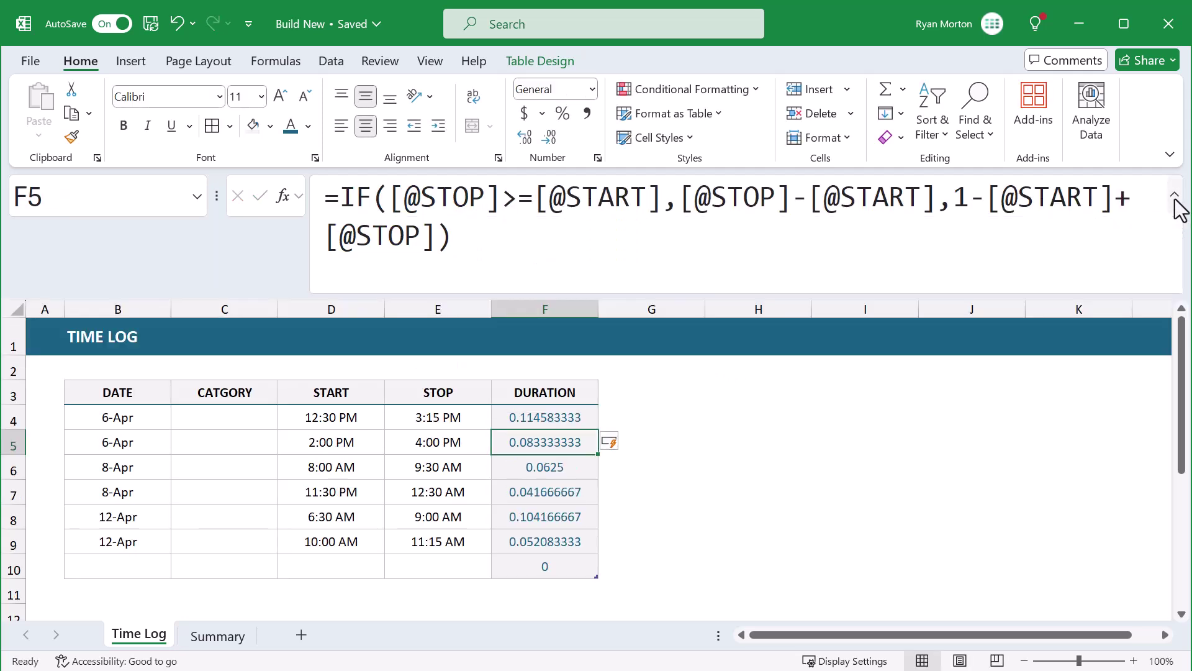
left_click(569, 421)
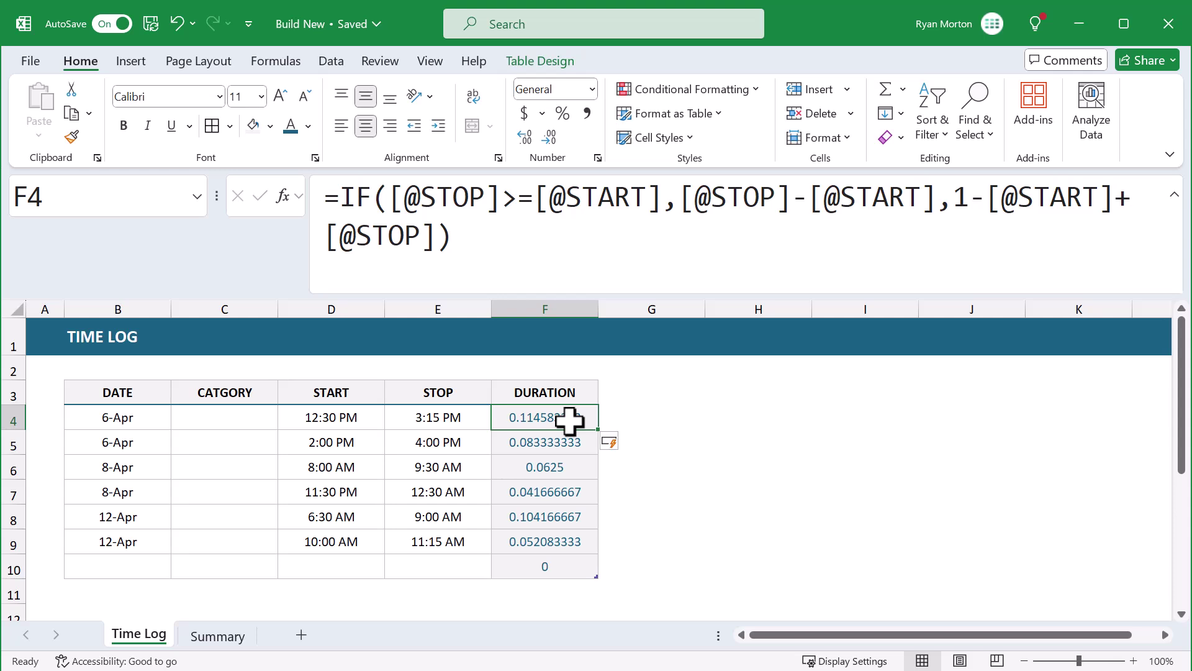
left_click(1175, 195)
left_click_drag(214, 196, 90, 197)
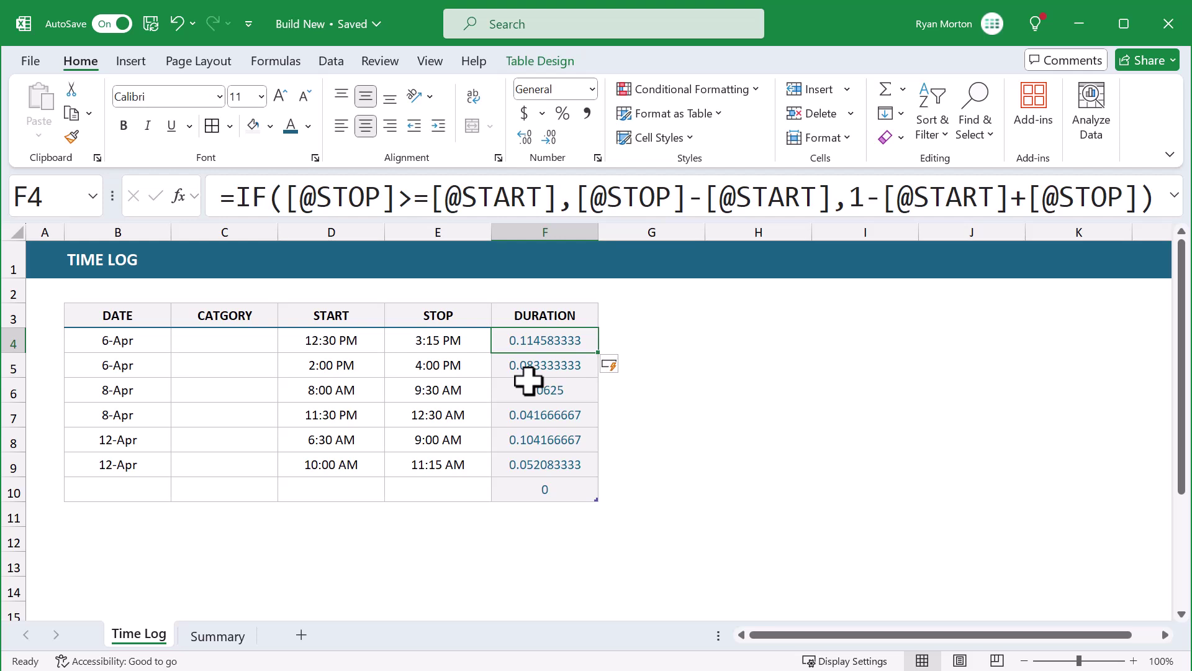
Apply the 13:30 Time format to F4:F10 so durations read as h:mm, like 2:45
left_click(578, 306)
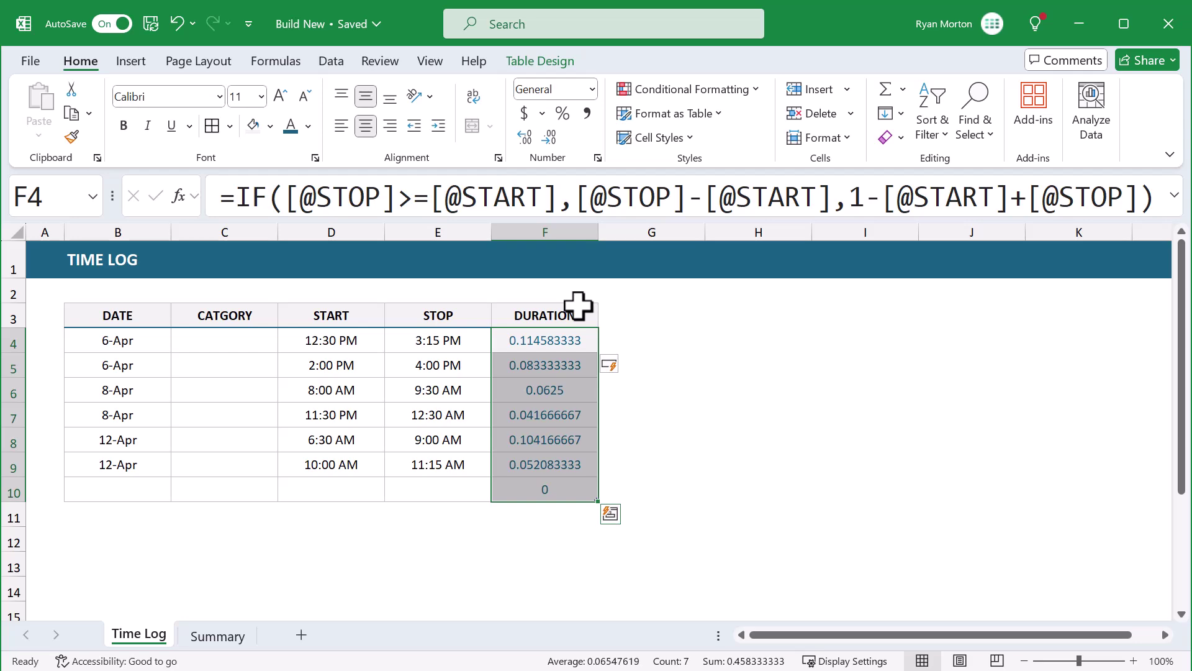
right_click(543, 346)
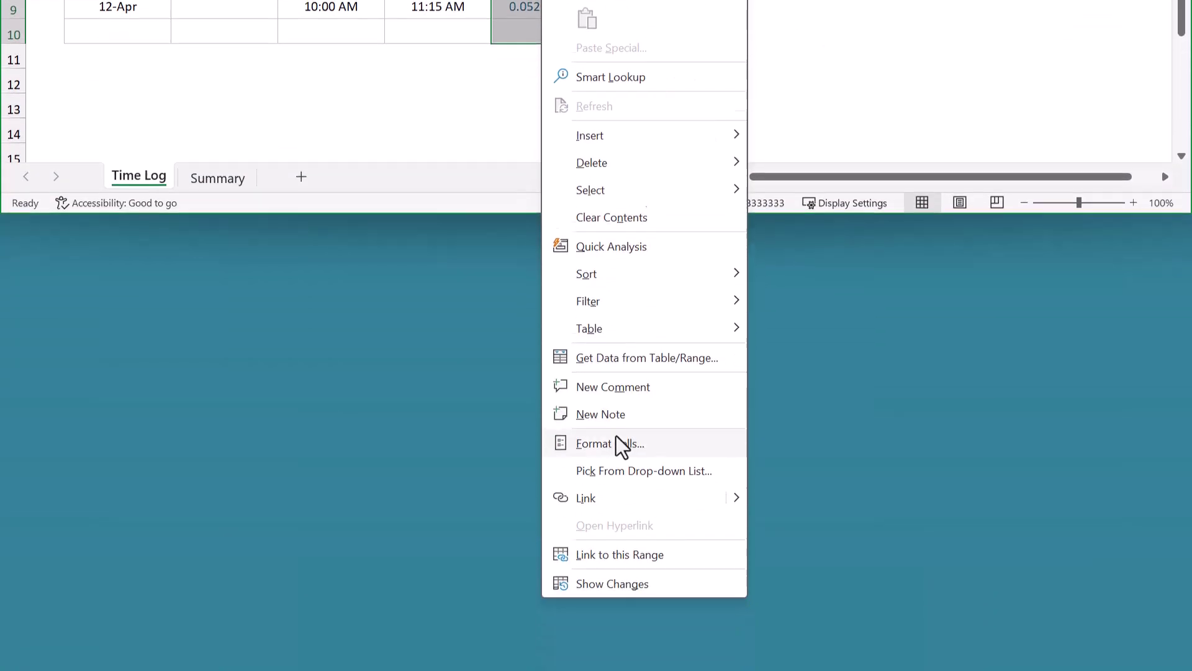
left_click(620, 415)
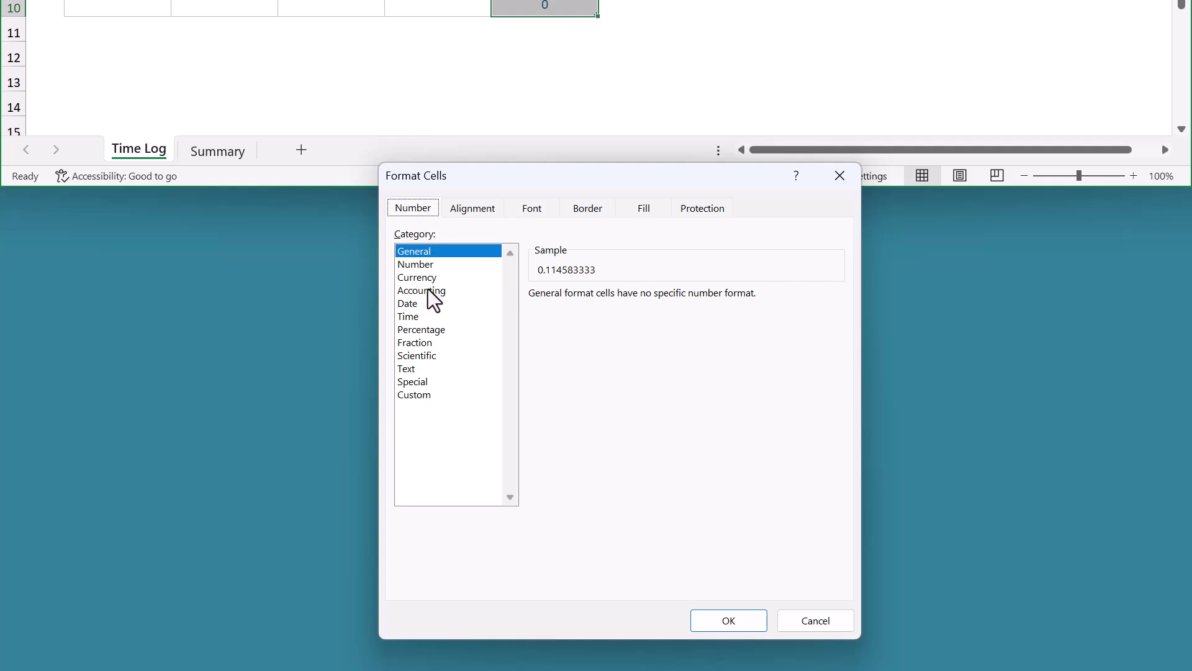
left_click(416, 318)
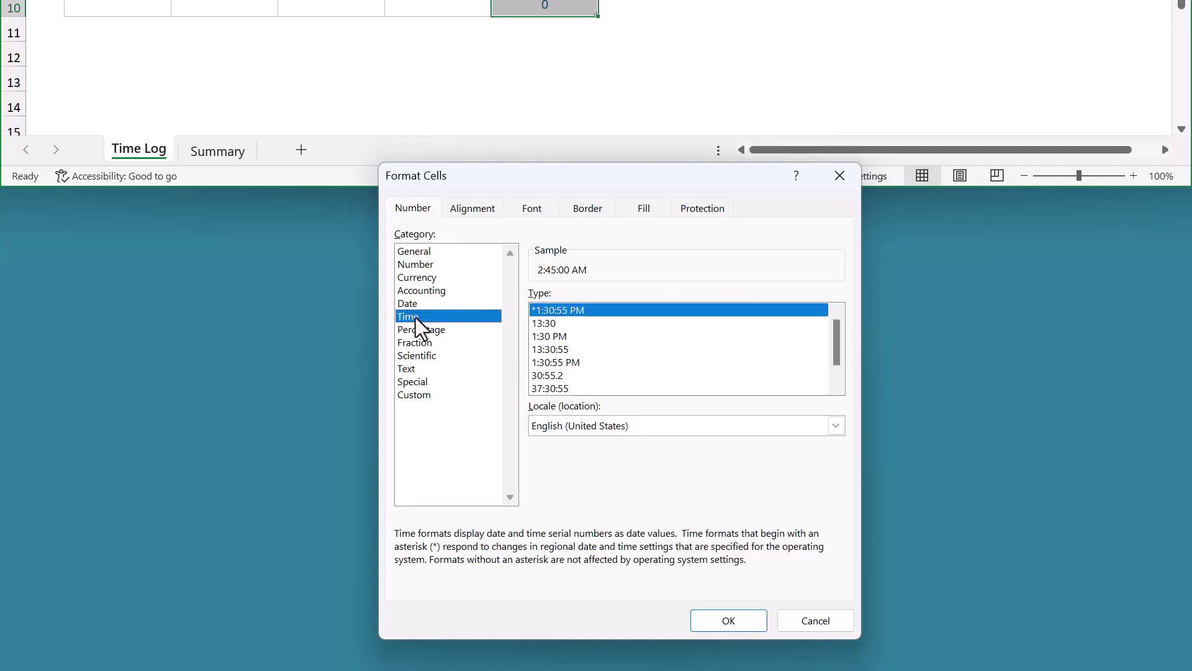
left_click(539, 324)
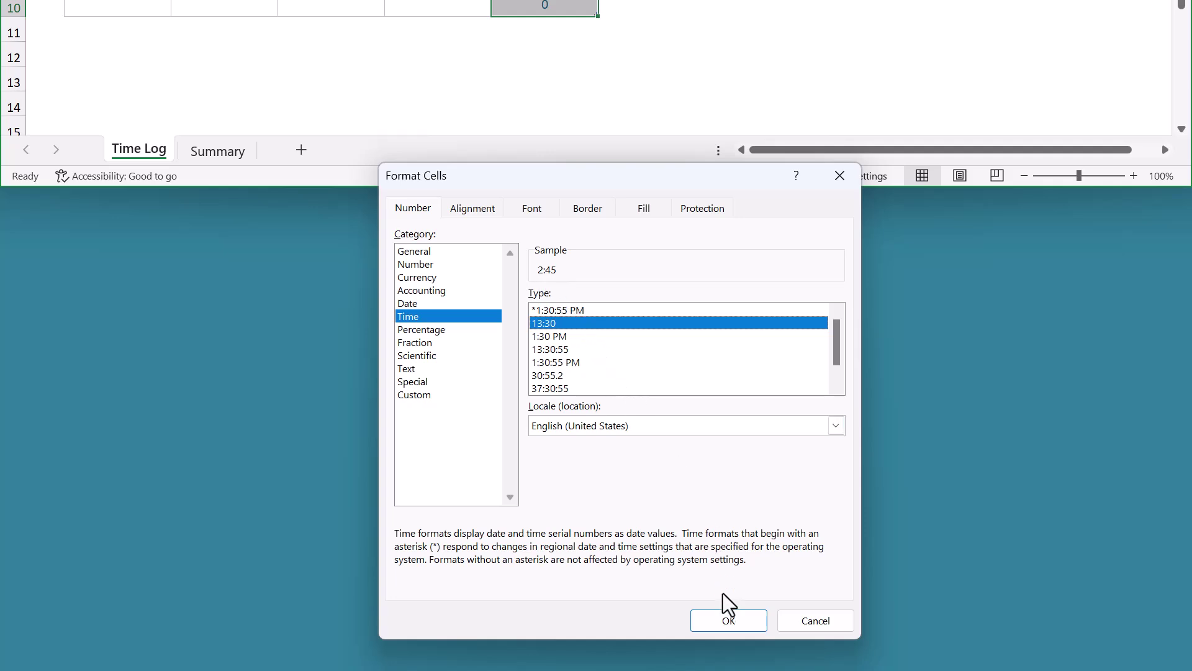
left_click(725, 621)
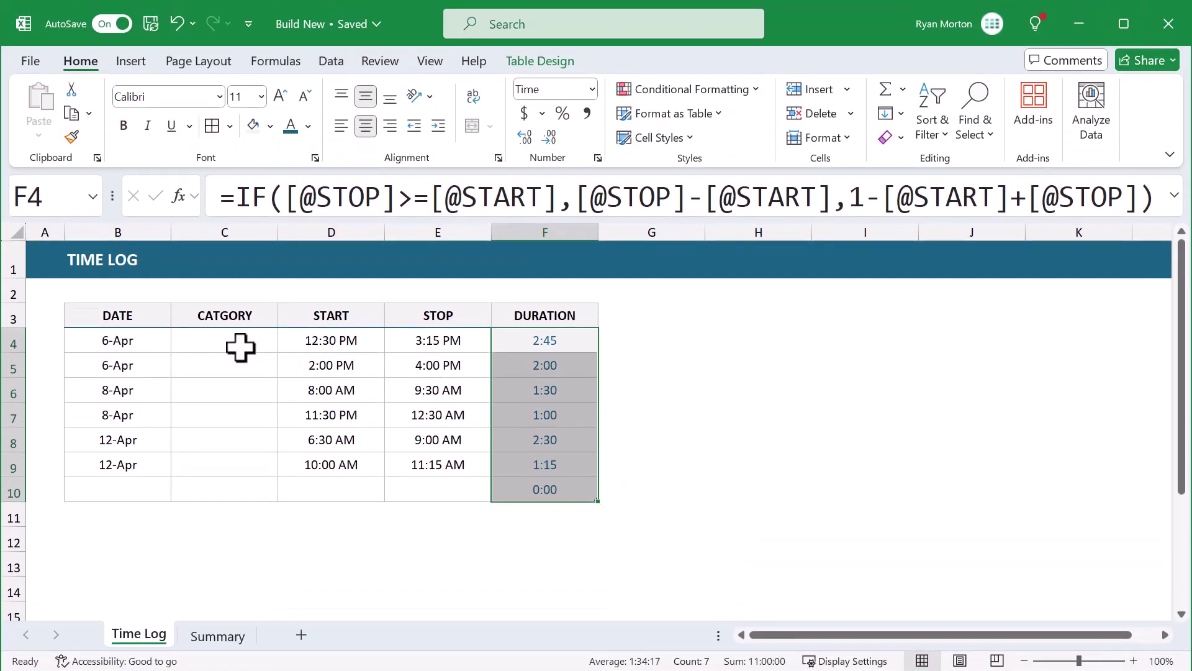
Review the DURATION formulas in F4–F6 with the formula bar expanded, then reselect F4:F10
left_click(237, 357)
left_click(579, 343)
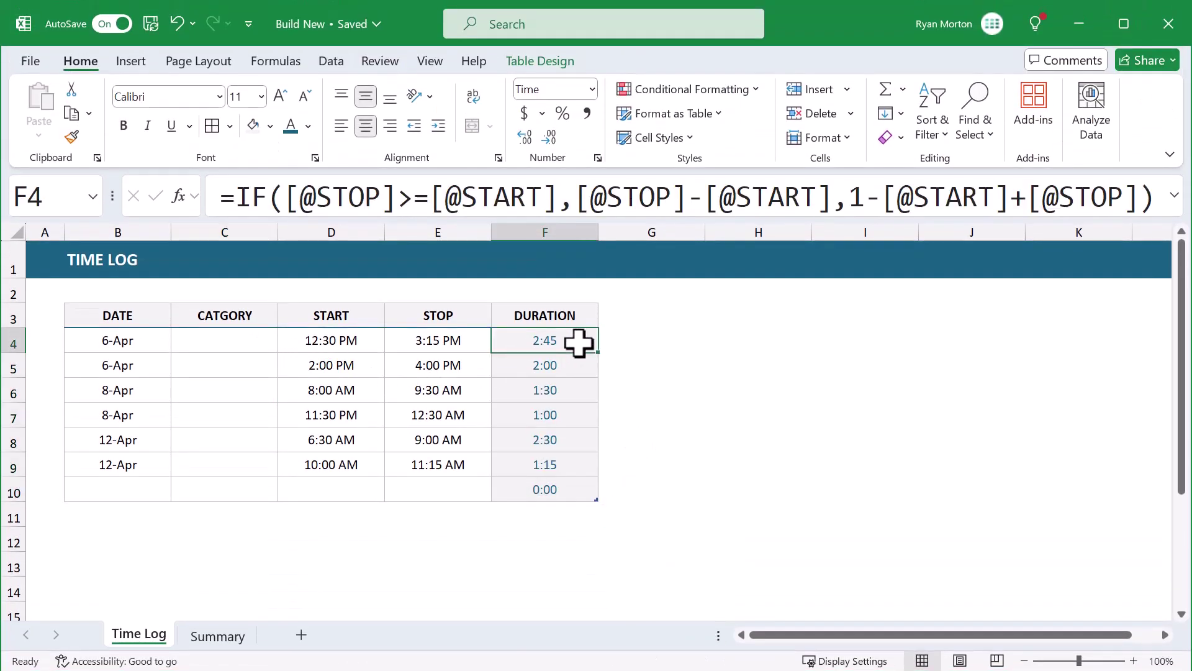
left_click(578, 369)
left_click(586, 388)
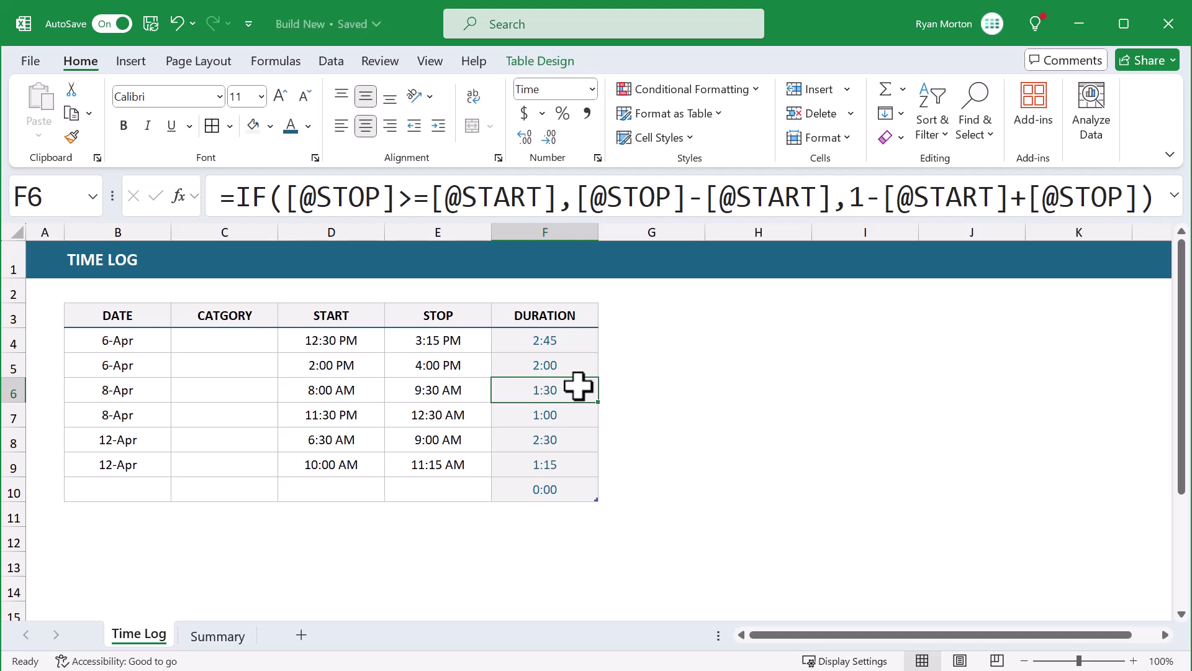
left_click(1175, 195)
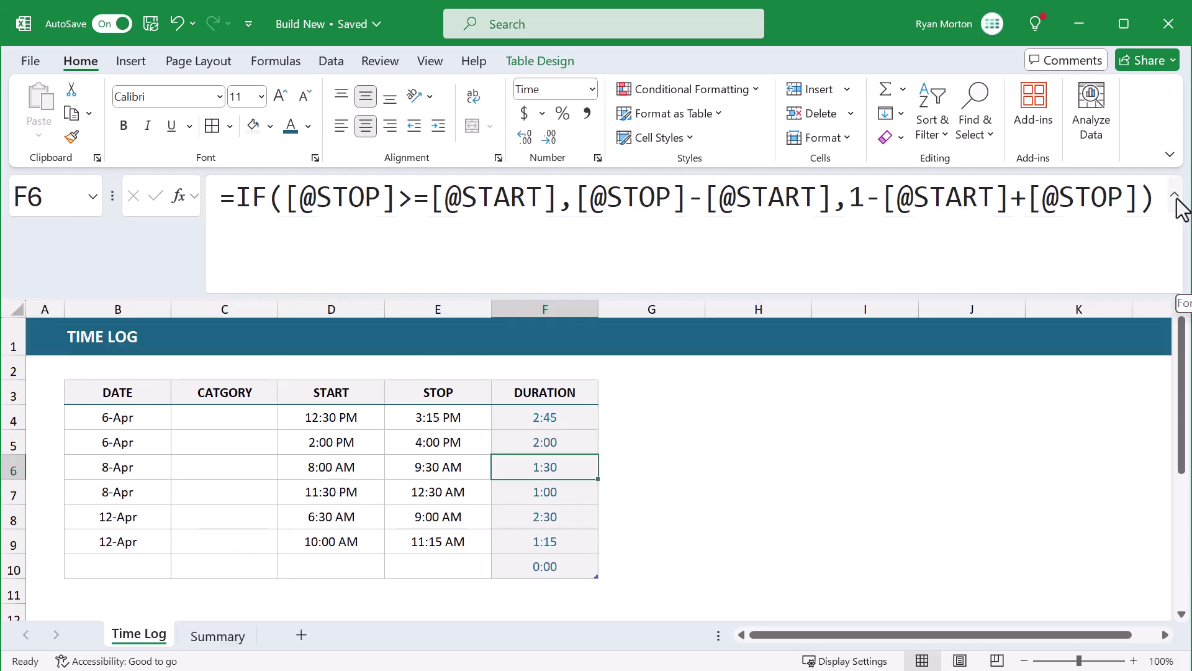
left_click(561, 416)
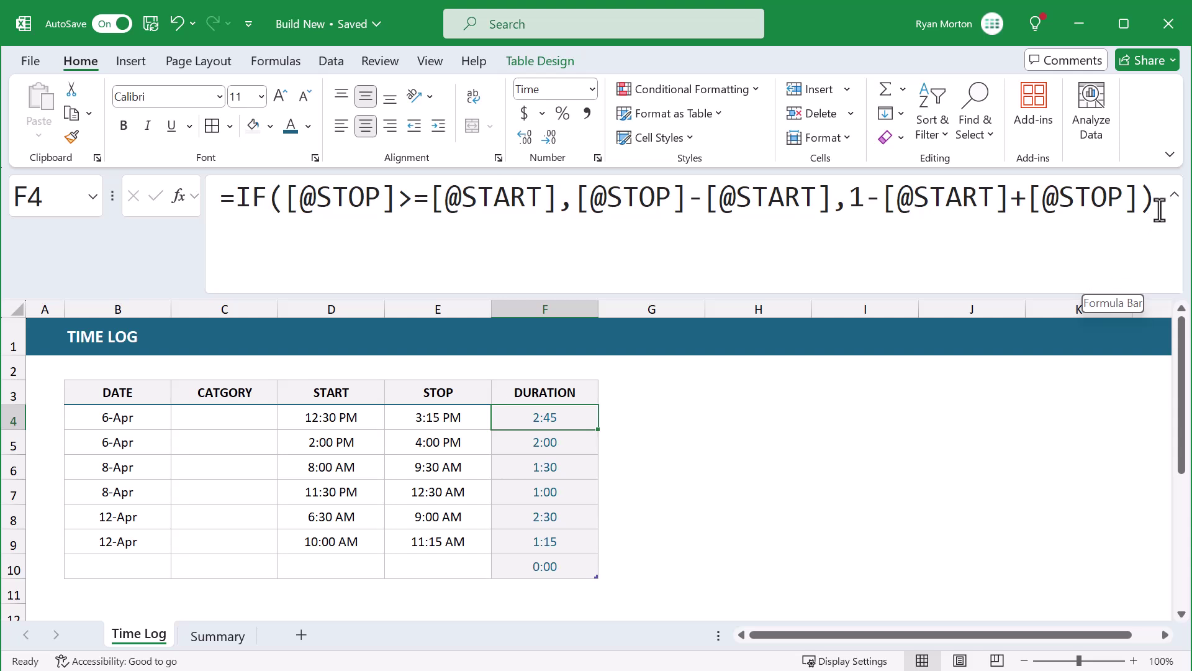
left_click(579, 376)
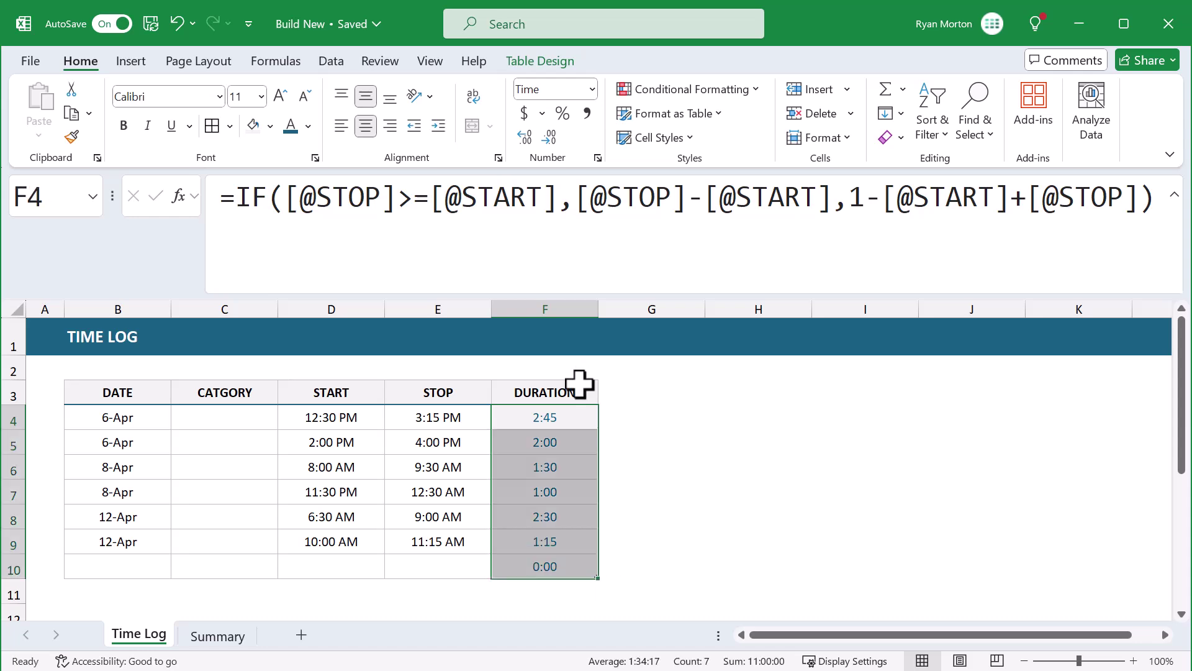
Apply the Number format with two decimals to the F4:F10 durations
right_click(531, 422)
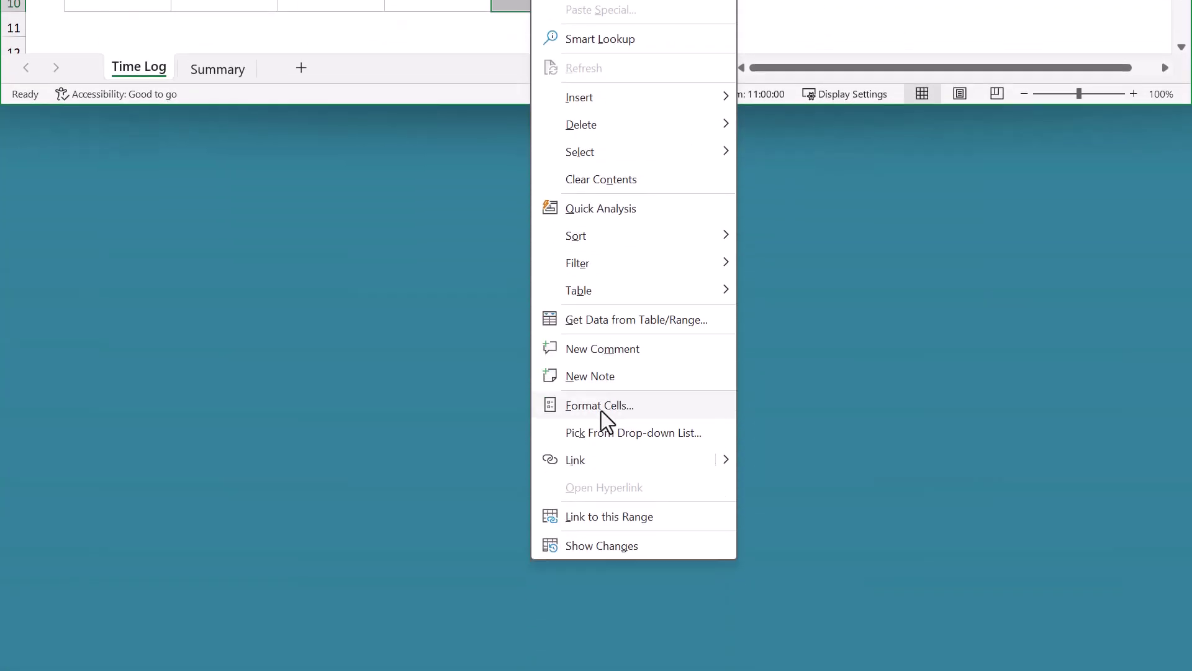
left_click(600, 559)
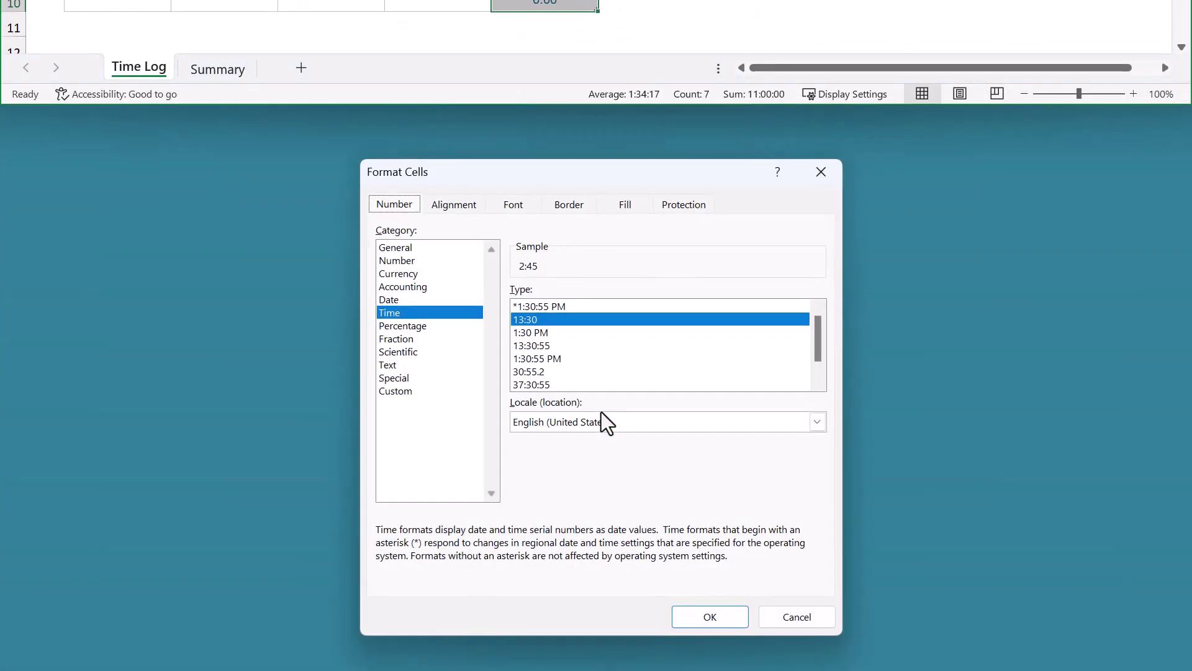
left_click(405, 262)
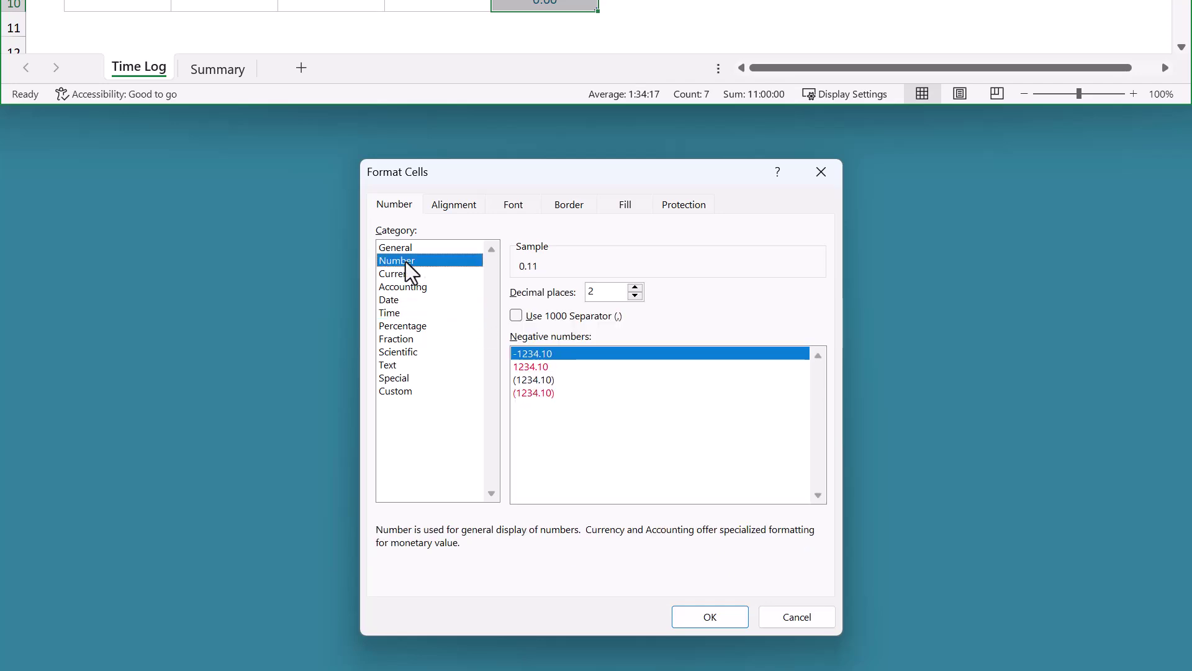
left_click(692, 614)
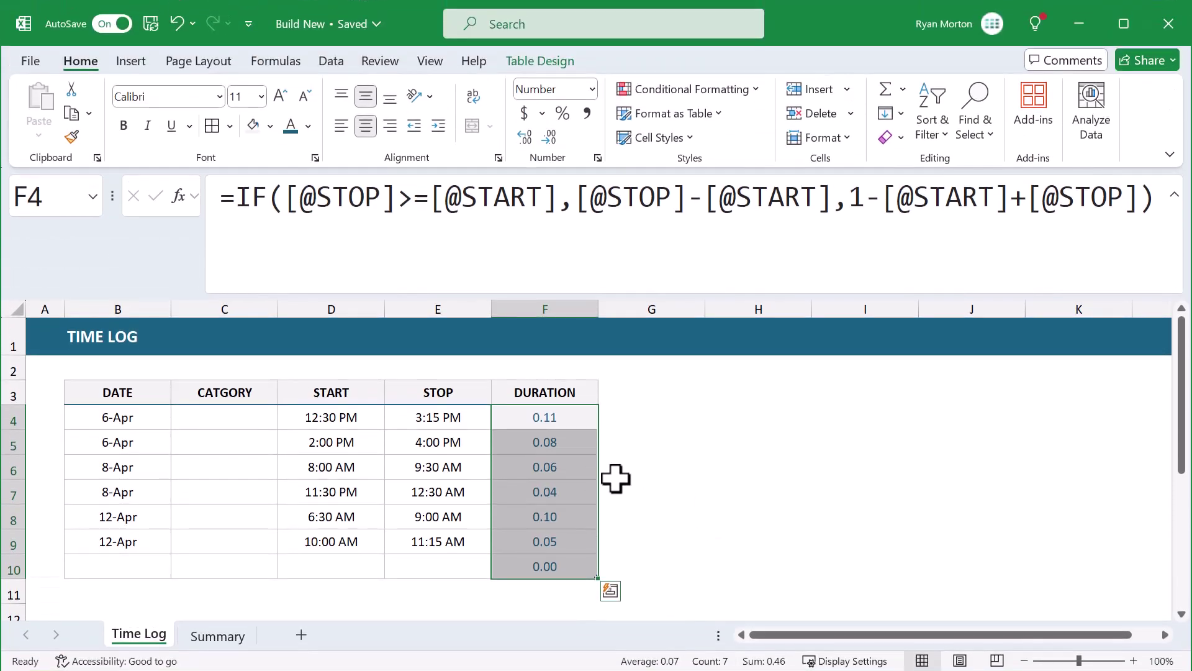
Append *24 to the F4 duration formula to convert it to hours
left_click(582, 267)
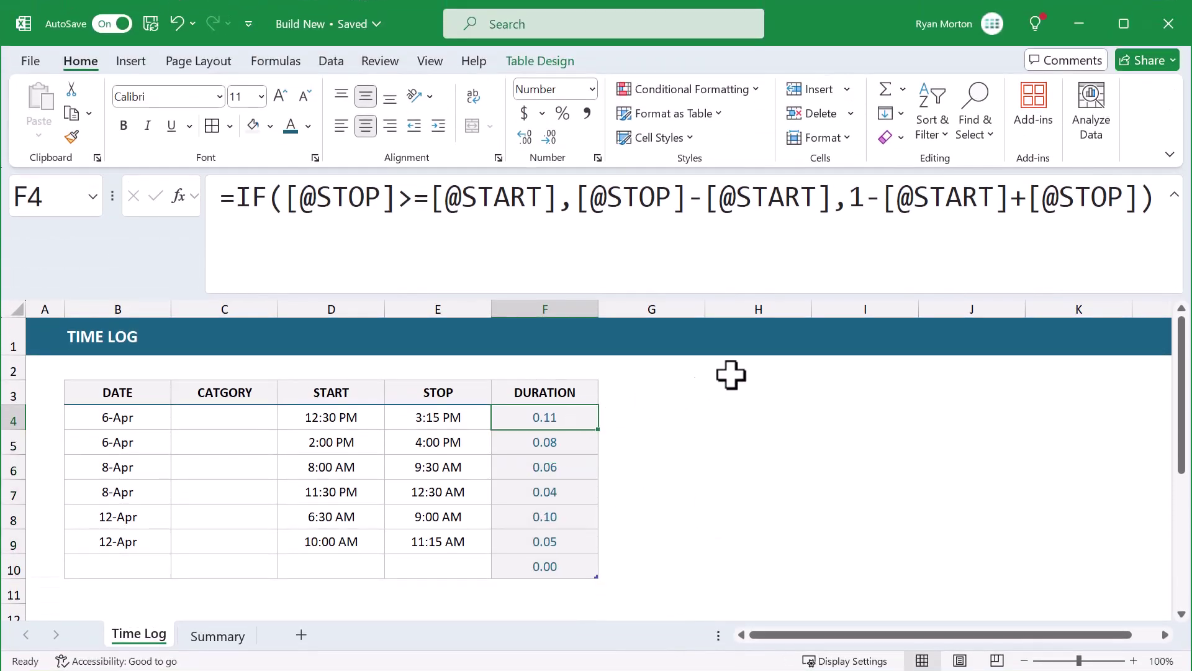
left_click(1154, 218)
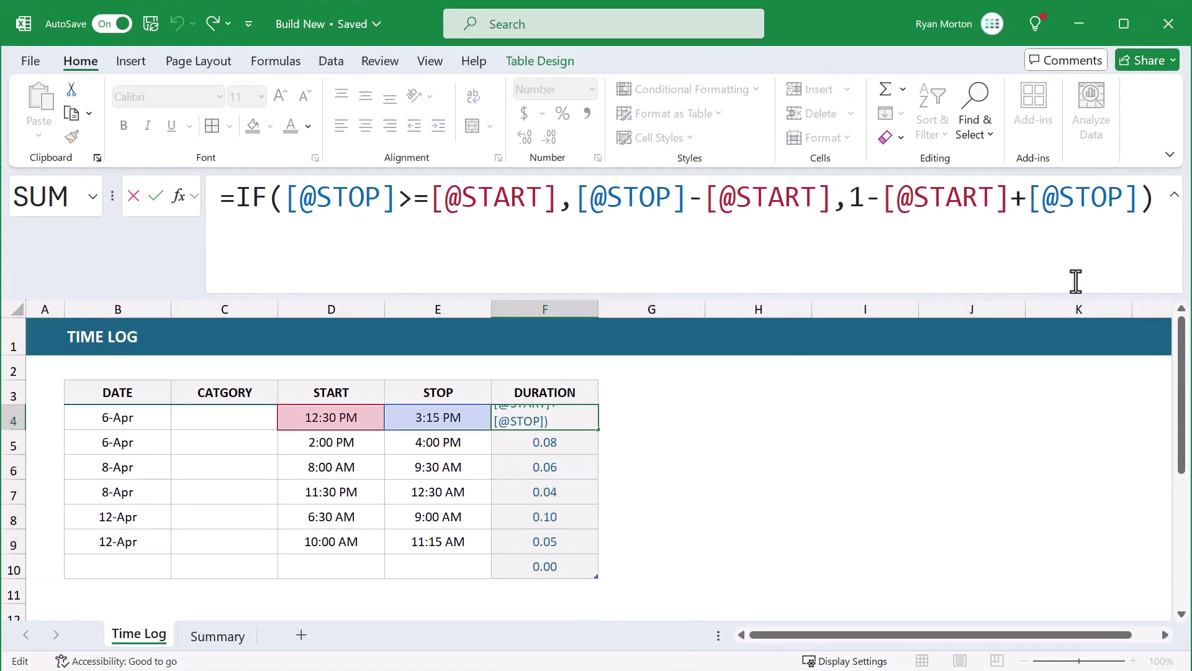
type("*")
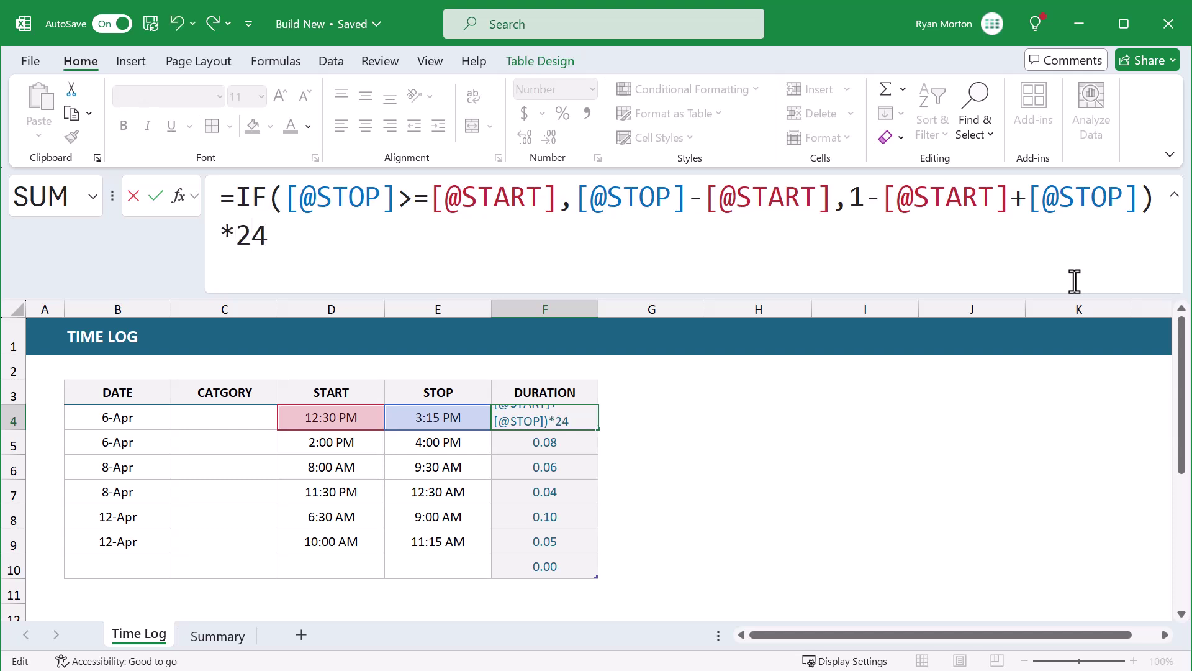
key("Return")
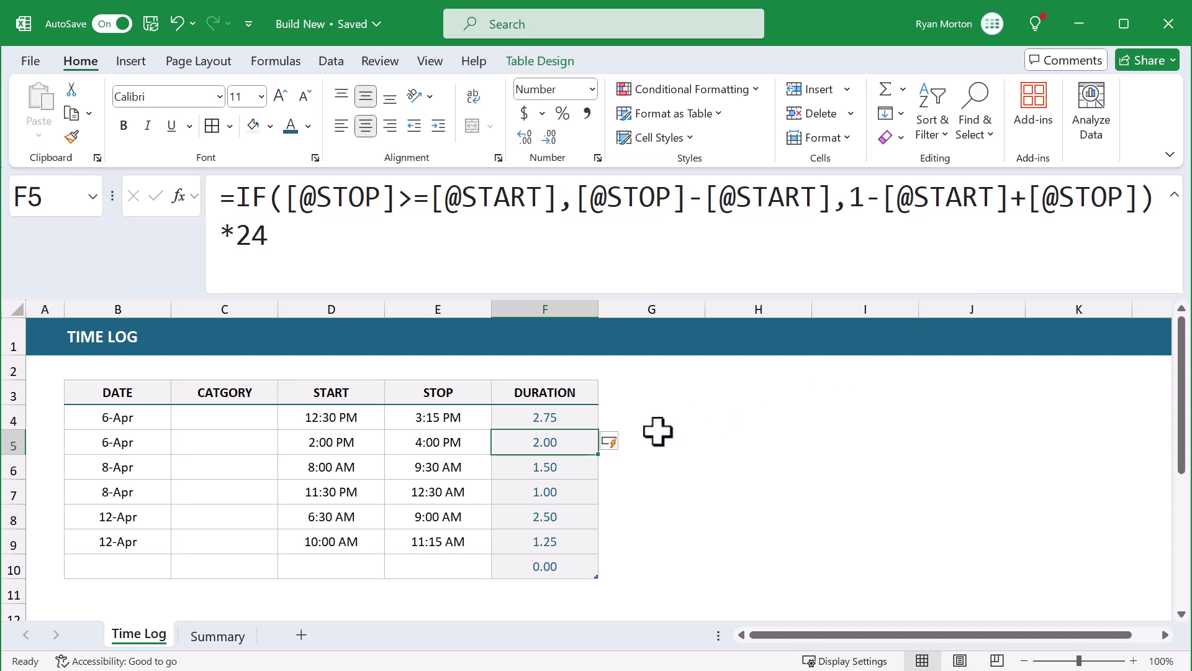
Check the F4–F6 values, collapse the formula bar, and undo the *24 edit
left_click(567, 419)
left_click(564, 440)
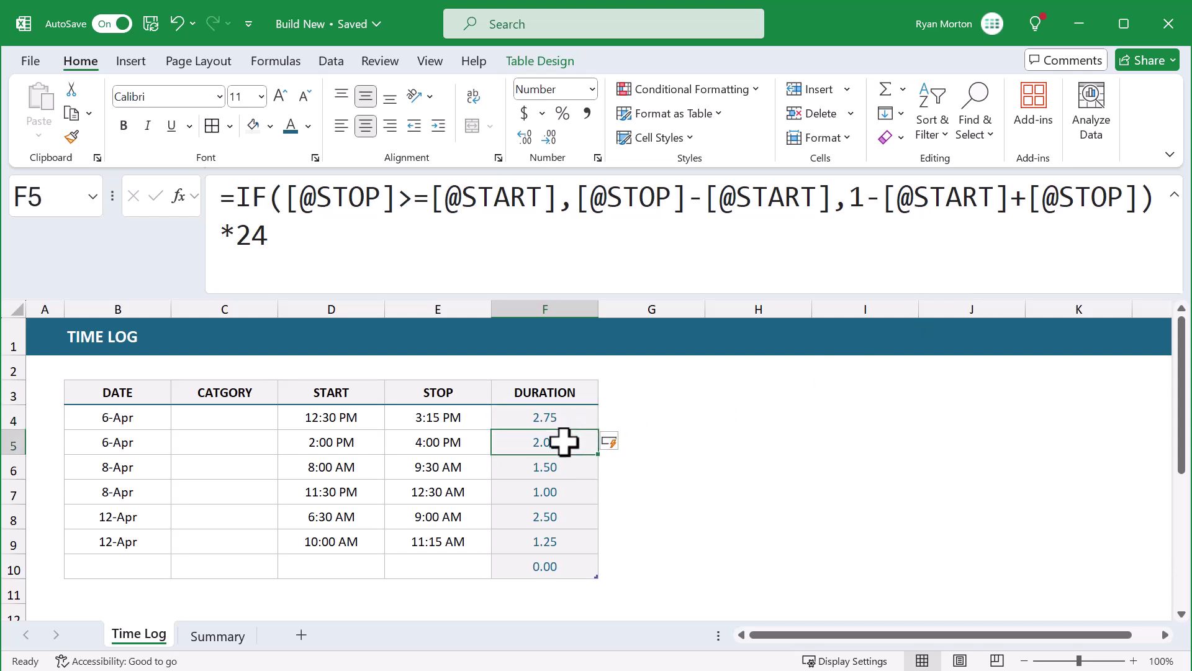
left_click(558, 467)
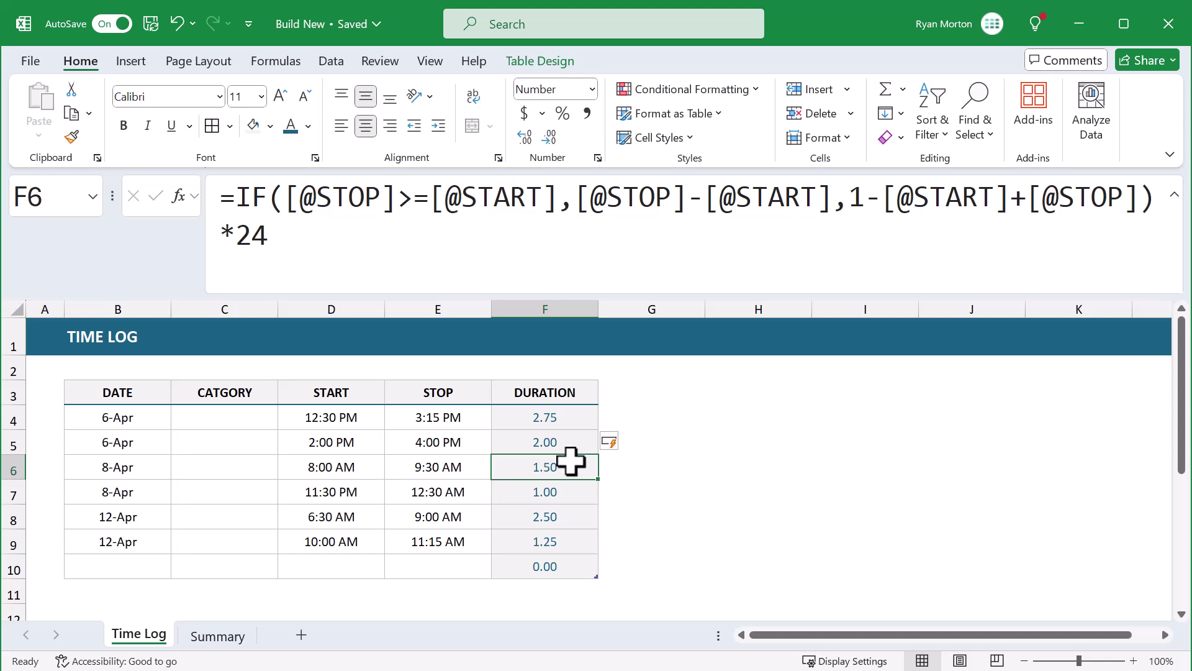
left_click(1174, 195)
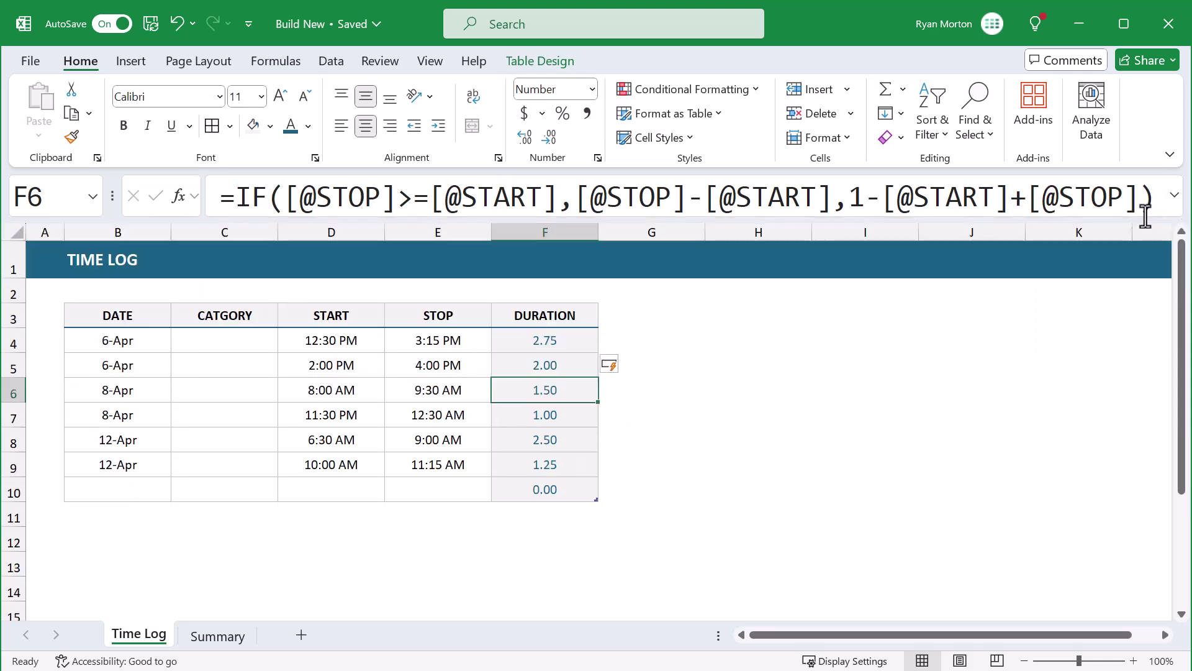
left_click(587, 341)
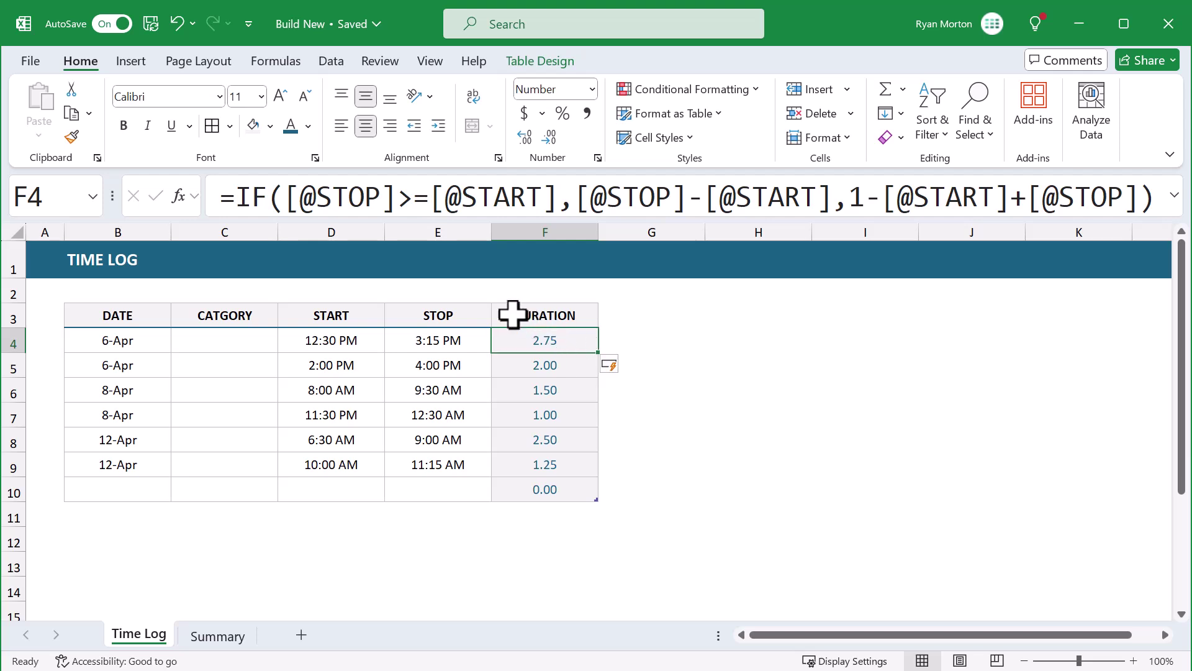
left_click(172, 17)
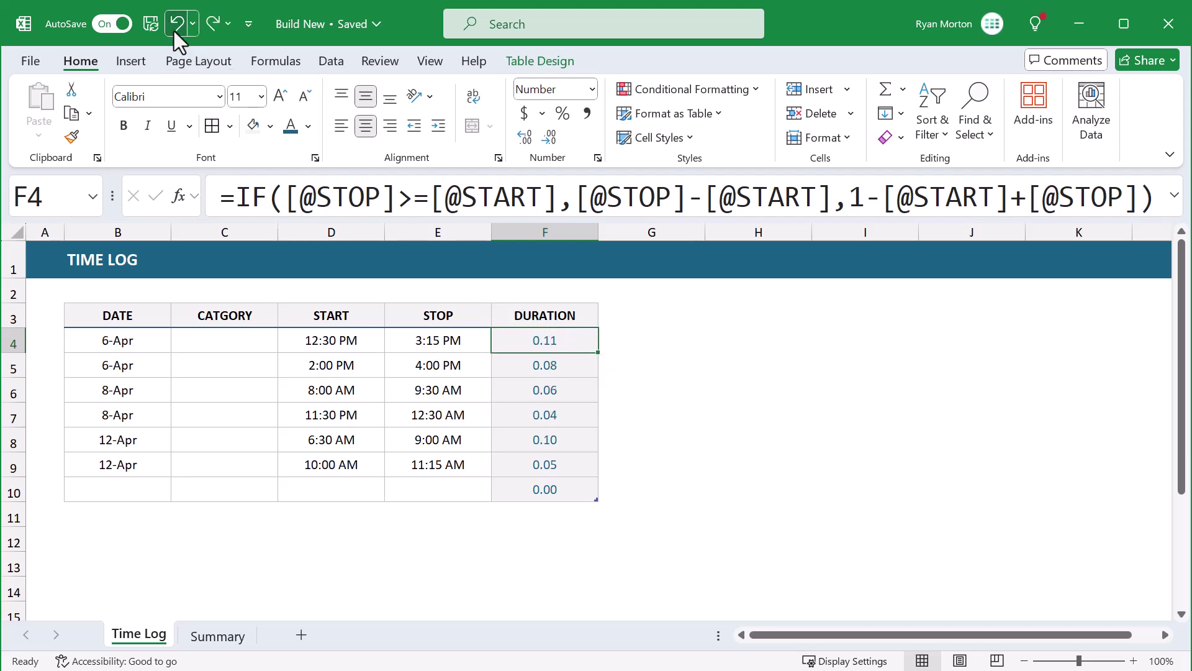
Undo the Number format so the durations show h:mm times again
left_click(180, 16)
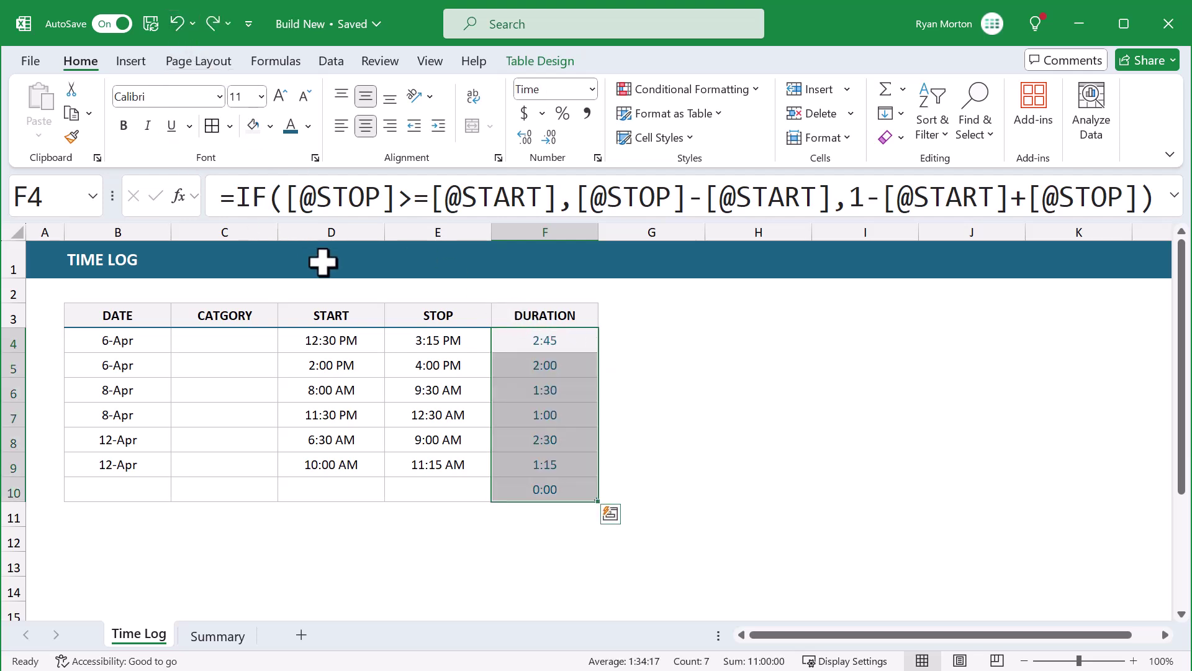
left_click_drag(583, 366, 583, 390)
left_click(584, 366)
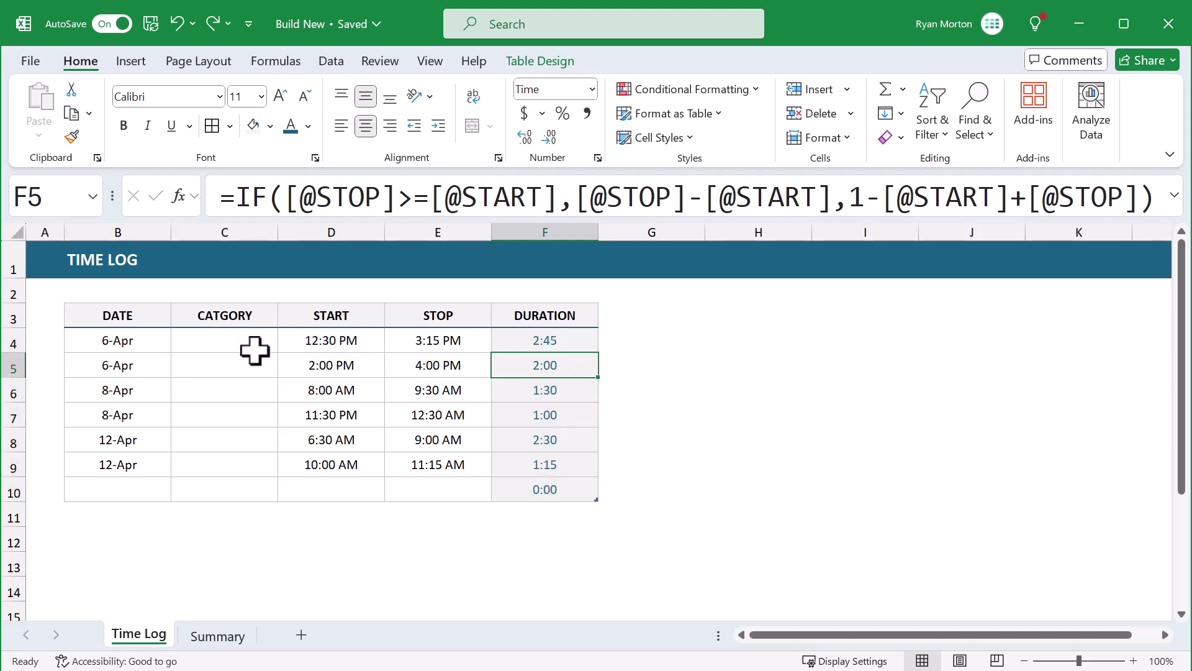
Format the DATE values with the 14-Mar-2012 date type, e.g. 6-Apr-2024
left_click(133, 300)
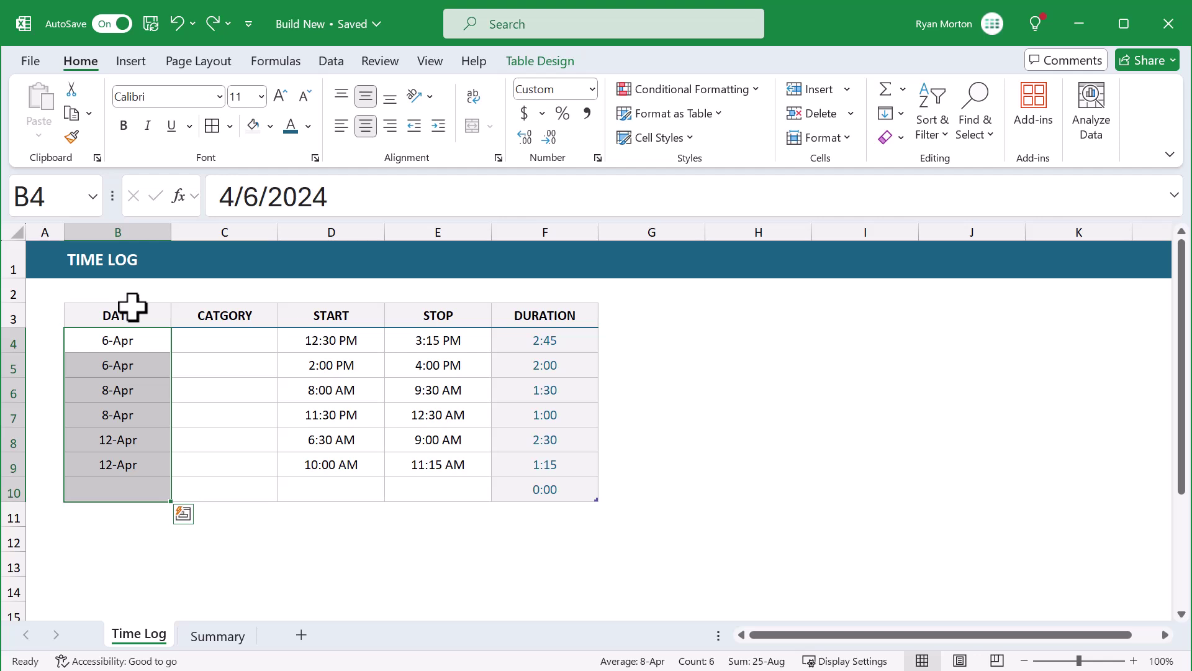
right_click(131, 351)
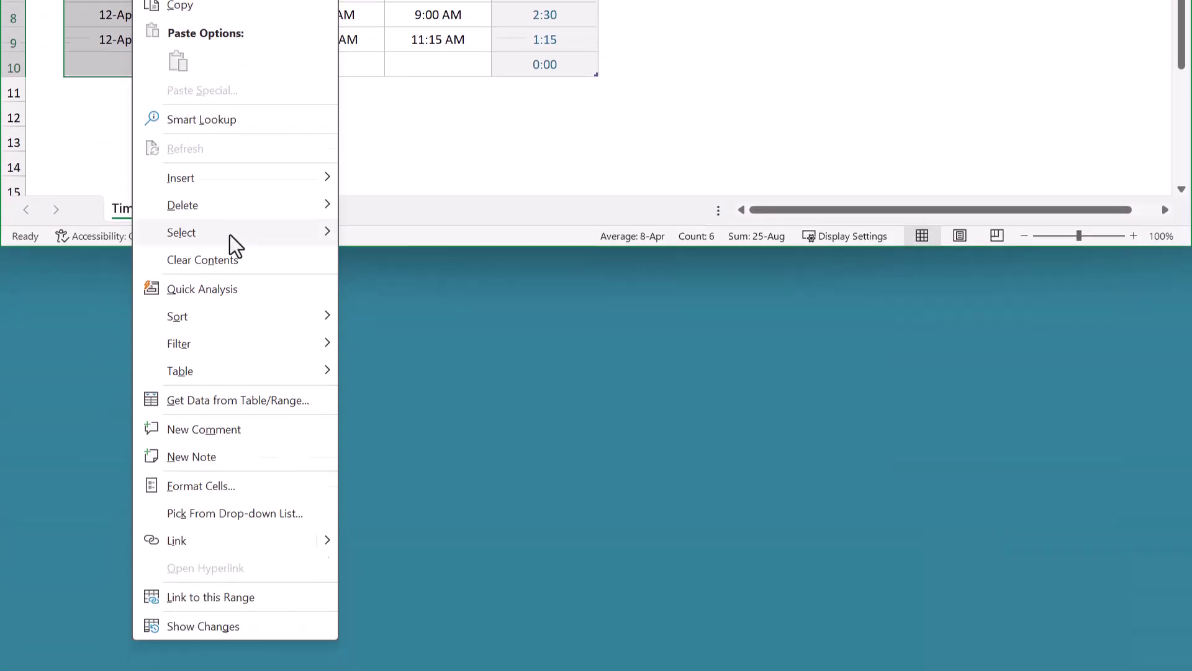
left_click(240, 501)
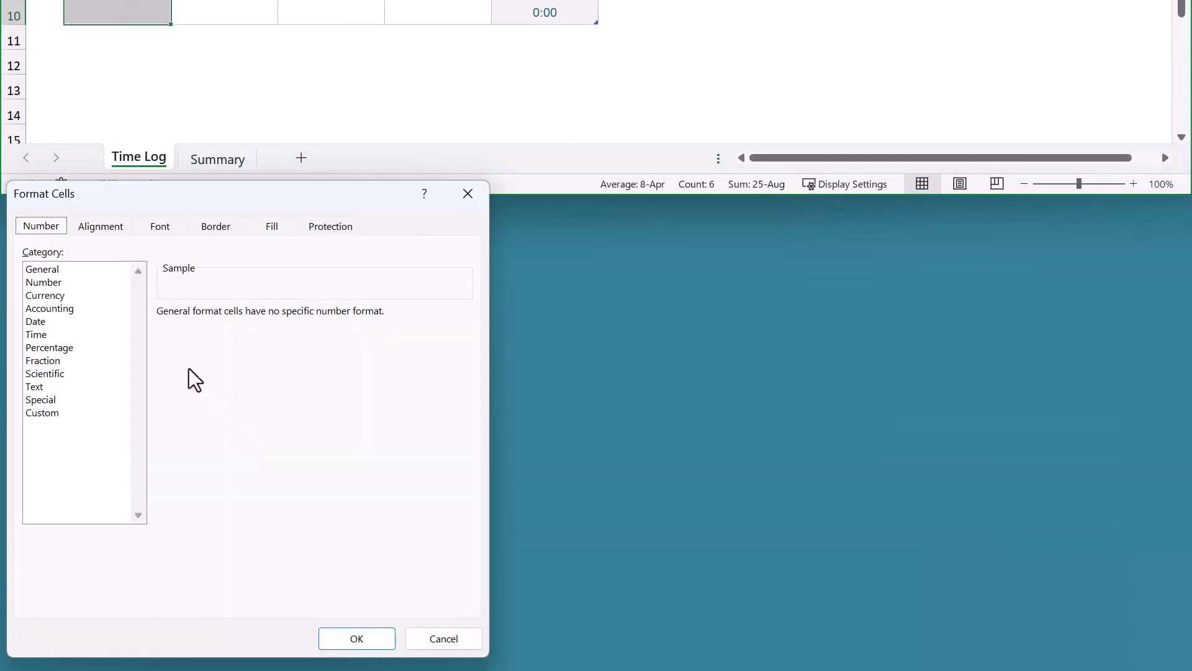
left_click(36, 323)
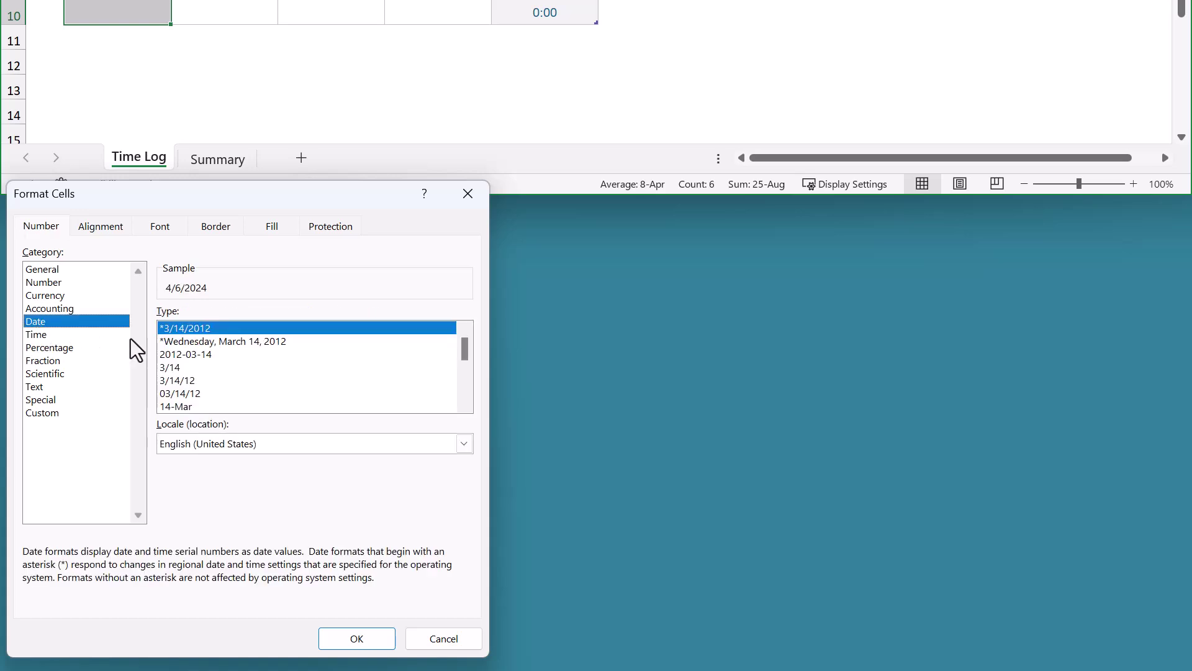
left_click_drag(466, 352, 465, 415)
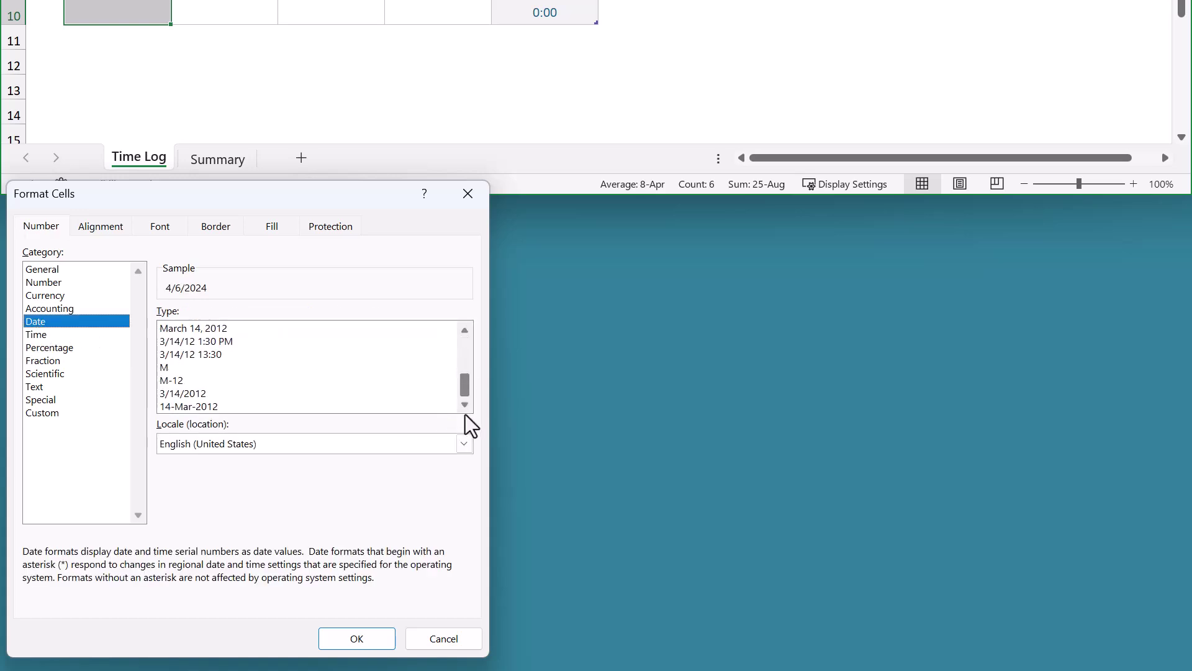
left_click(335, 407)
left_click(357, 639)
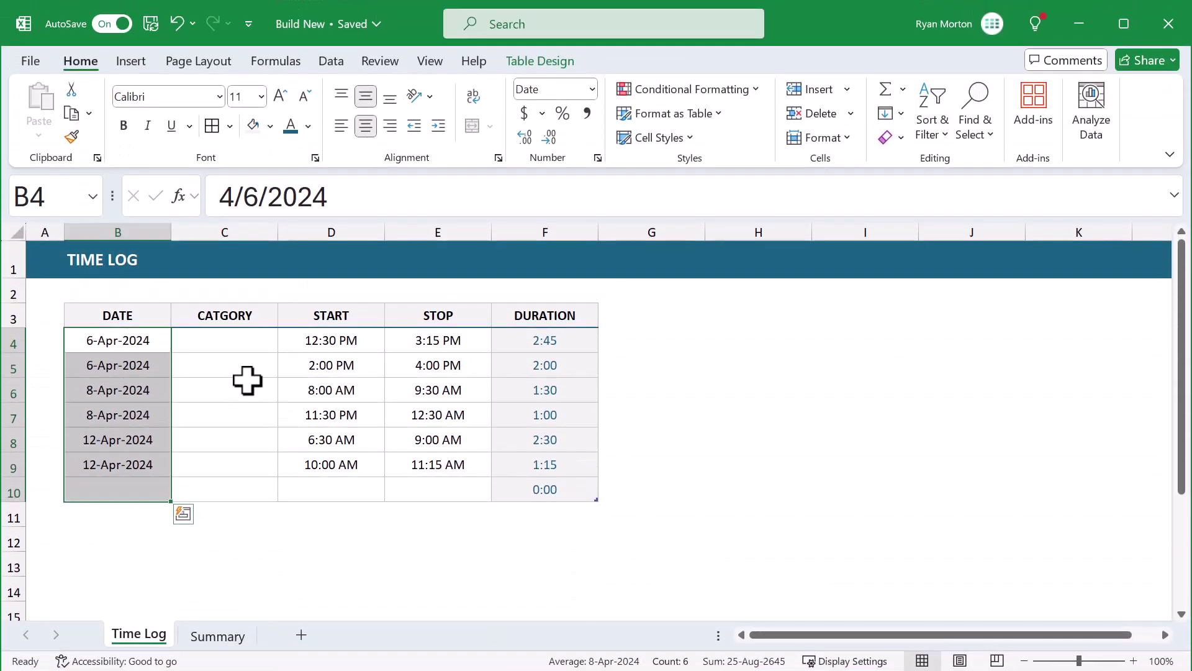
left_click(248, 340)
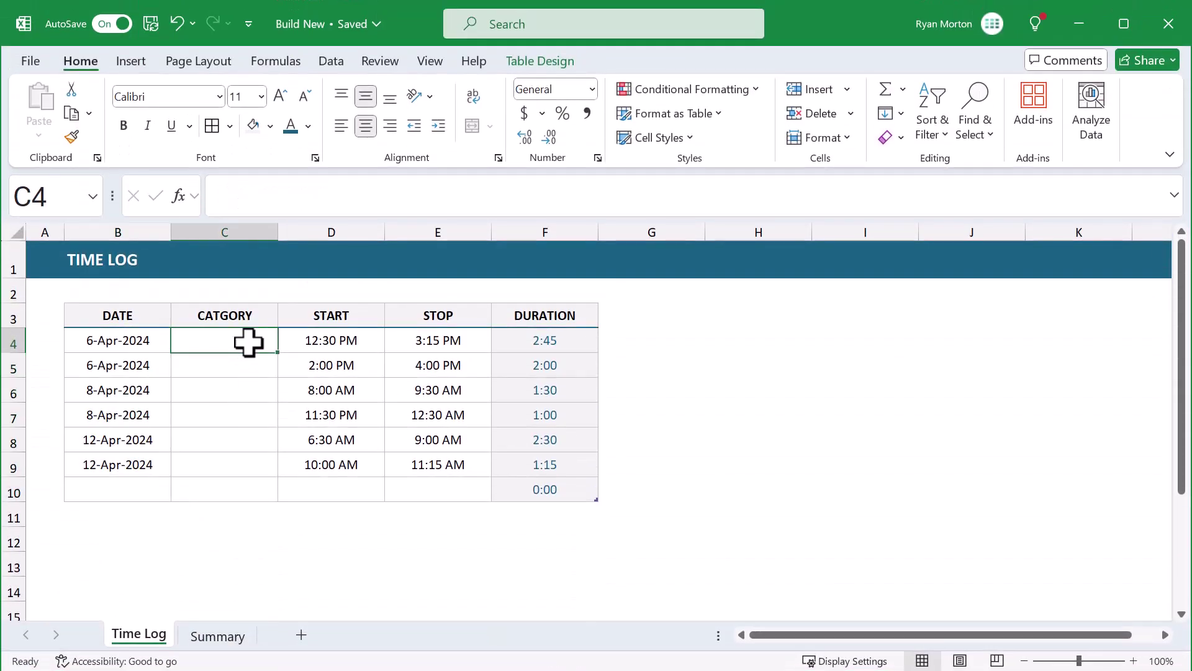
left_click(245, 366)
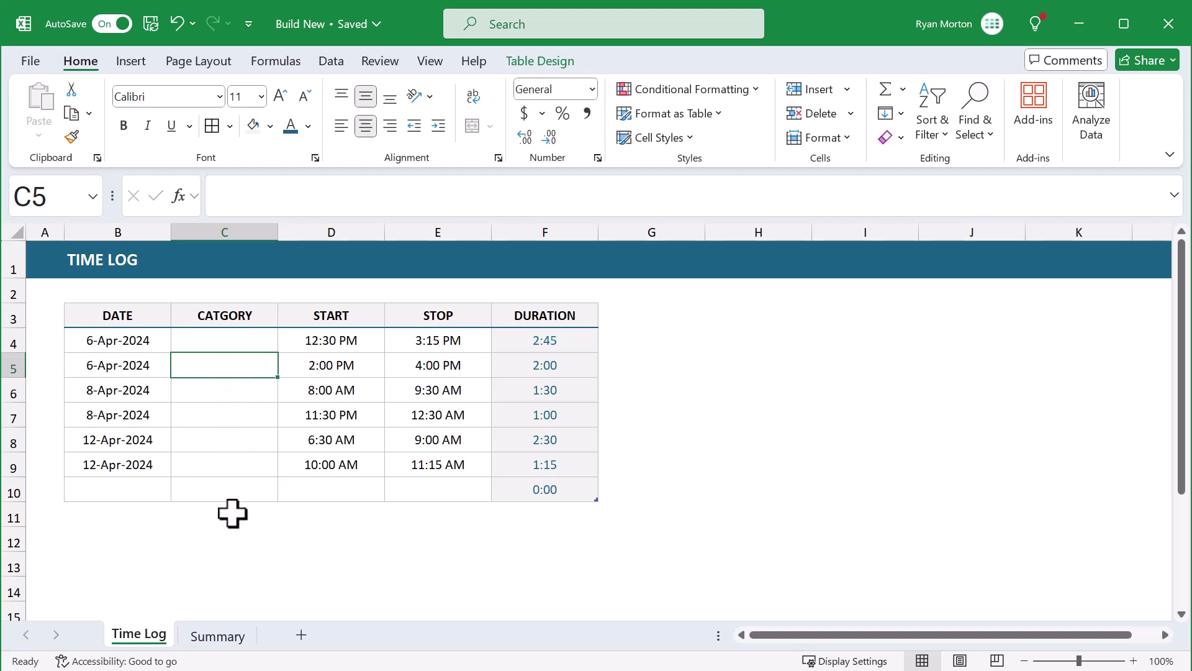
On the Summary sheet, name cells B7:B10 categoryList using the Name Box
left_click(218, 636)
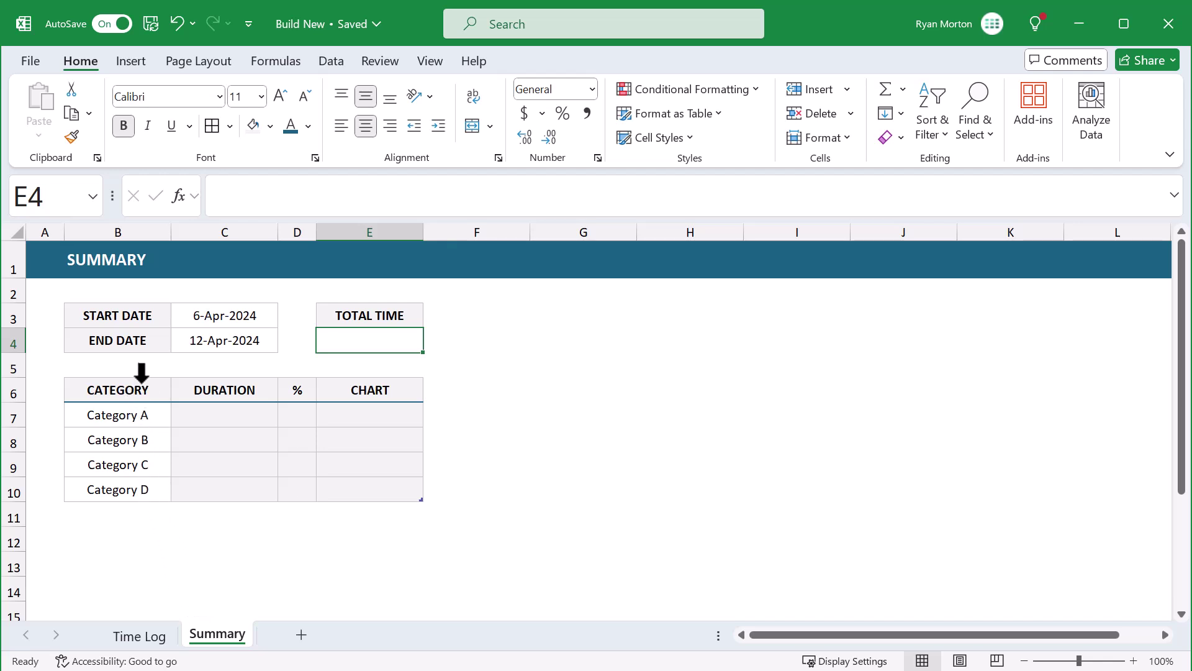
left_click(142, 373)
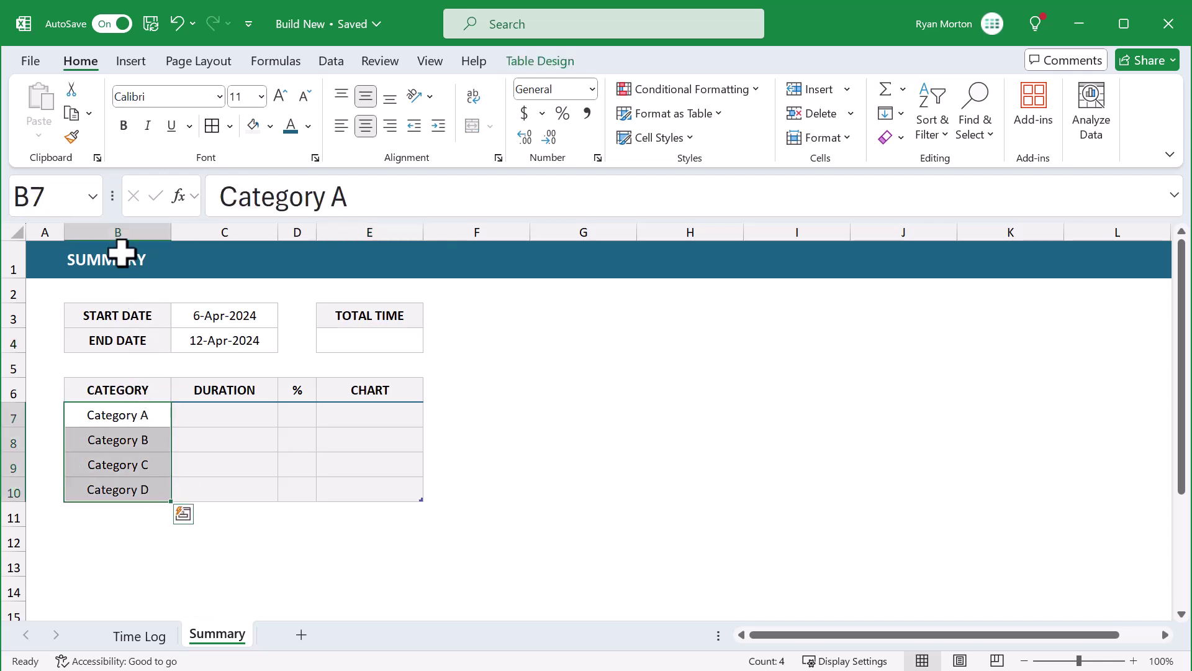
left_click(67, 196)
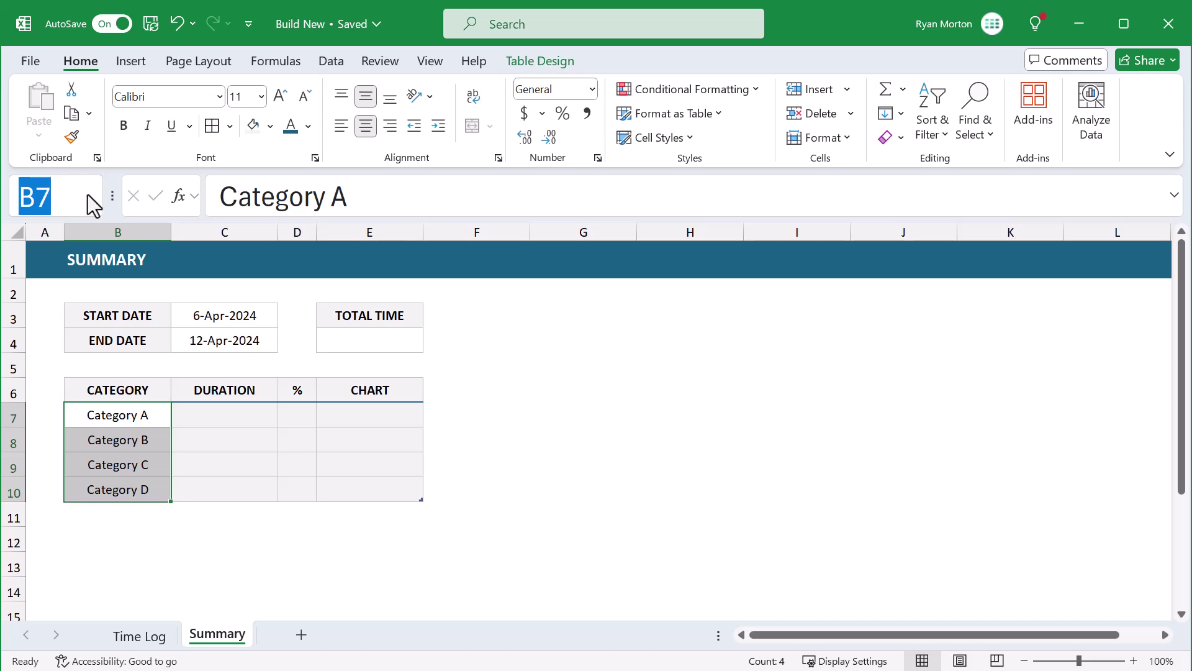
left_click_drag(112, 196, 236, 197)
left_click(148, 192)
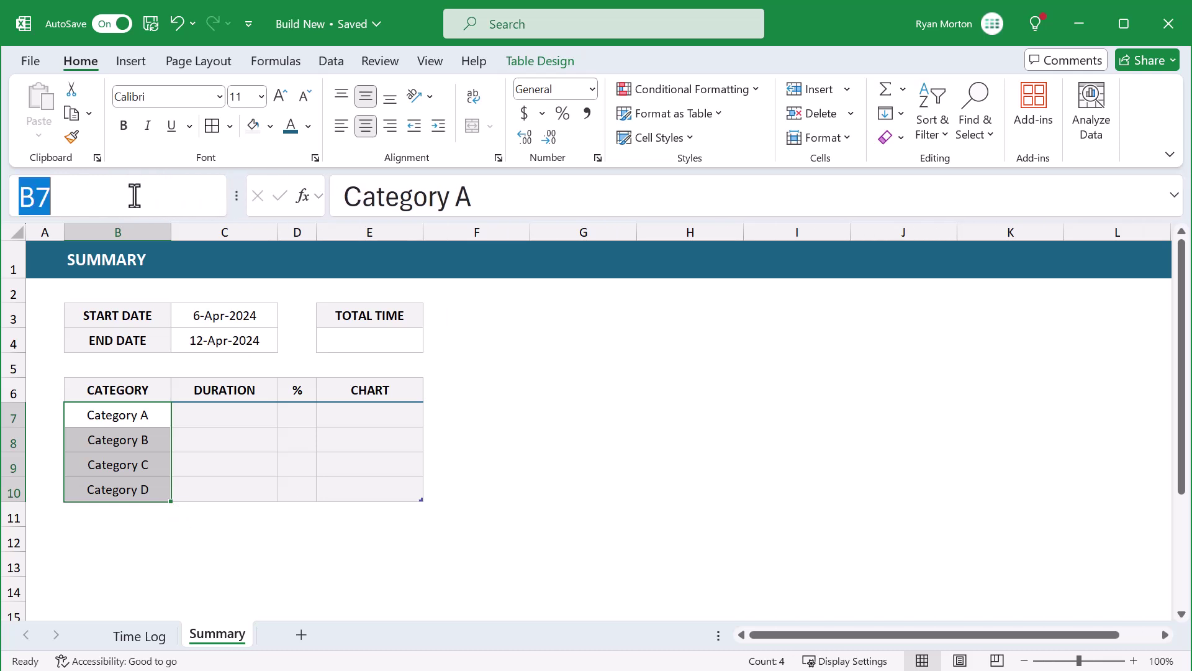
type("catego")
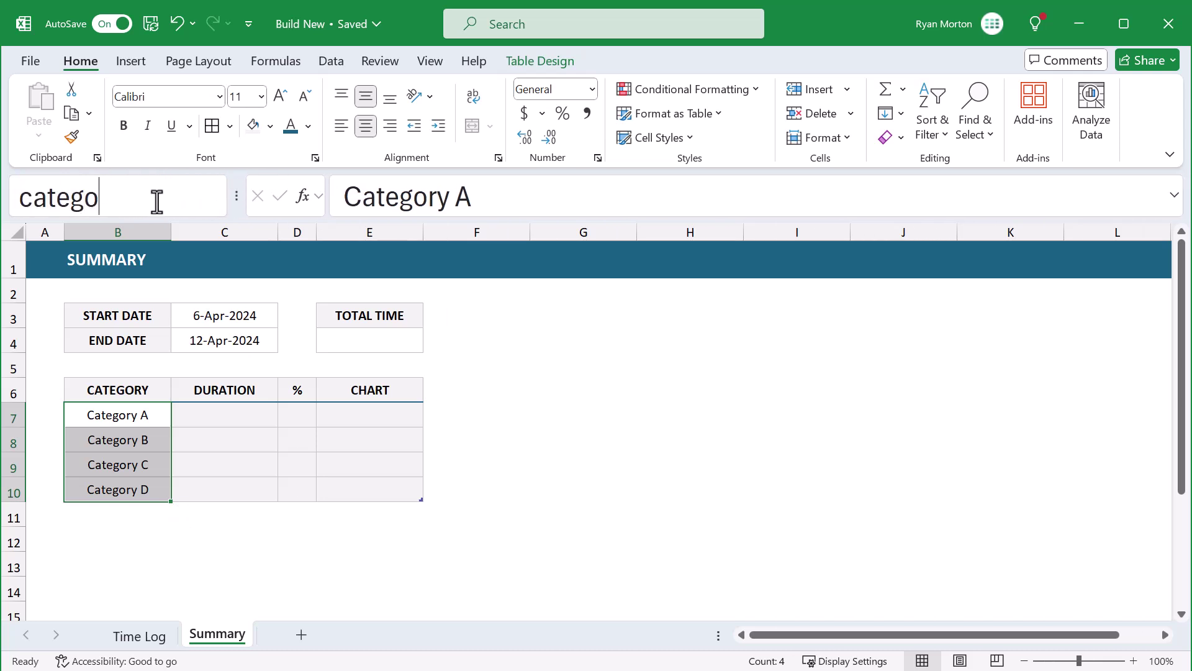
type("ryList")
key("Return")
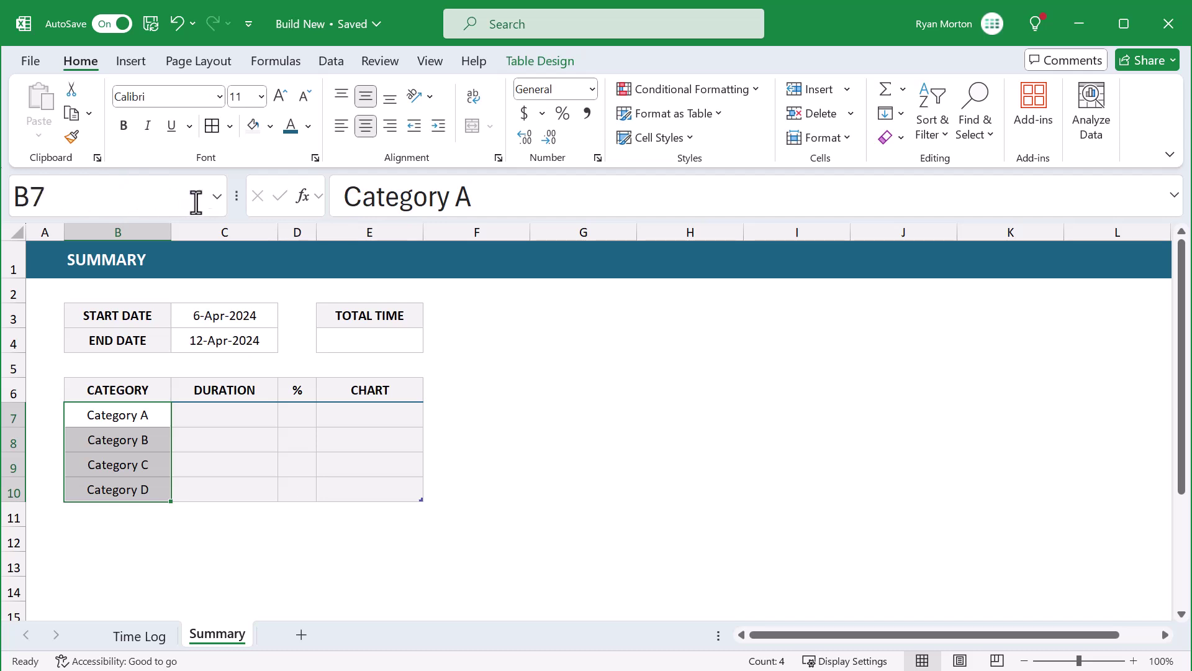
Confirm the categoryList range by selecting it from the Name Box list
left_click(197, 408)
left_click(218, 198)
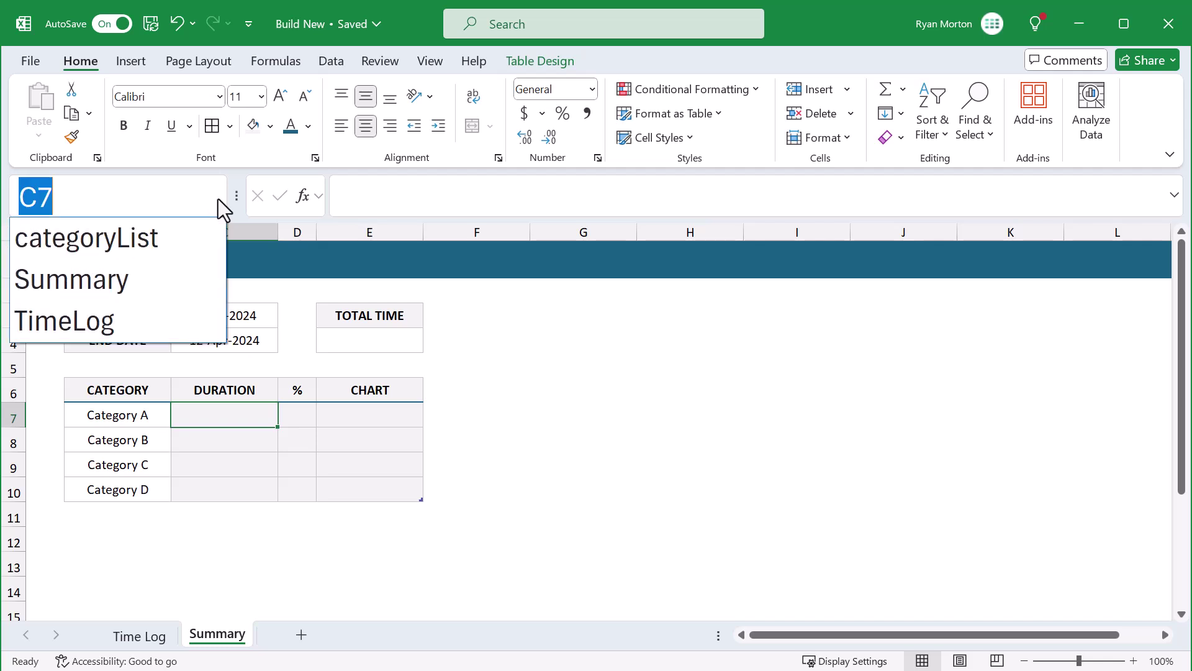
left_click(132, 245)
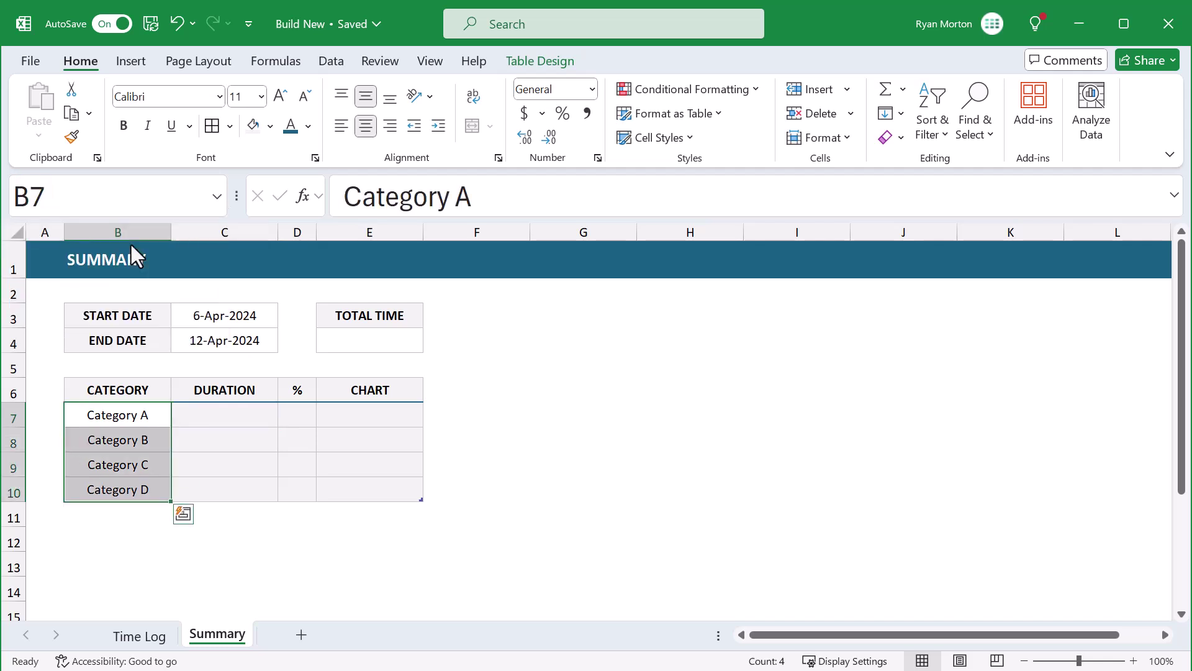
left_click(207, 438)
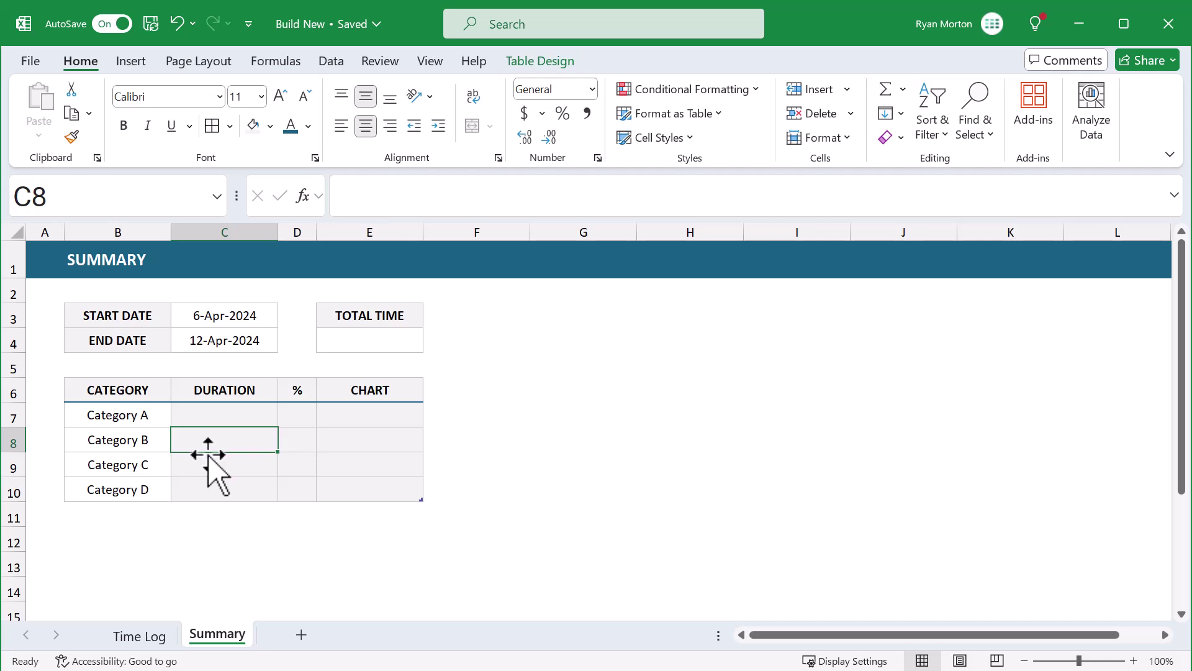
left_click(157, 639)
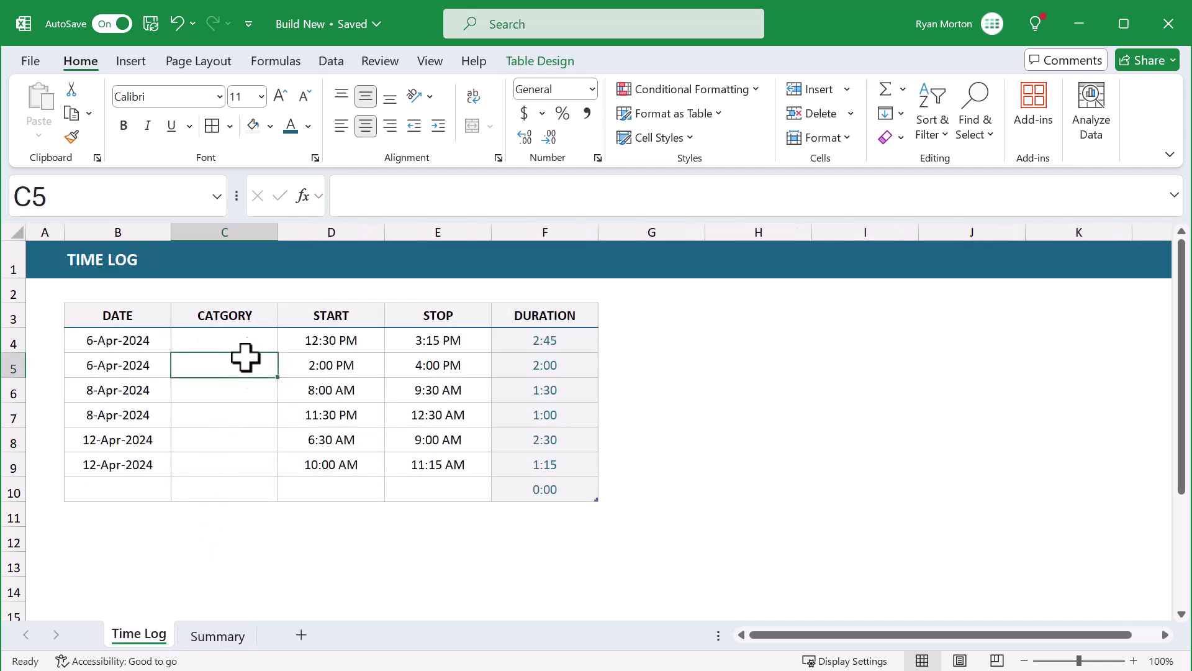
Add List data validation with source =categoryList to the category cells C4:C10
left_click(259, 303)
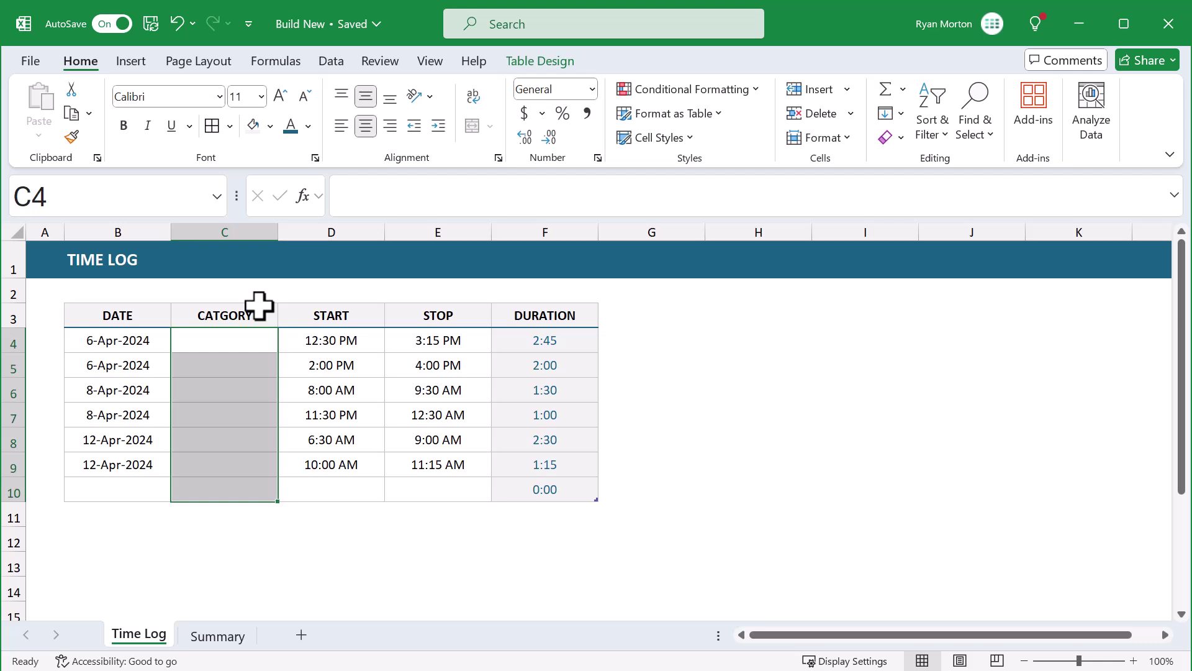
left_click(331, 62)
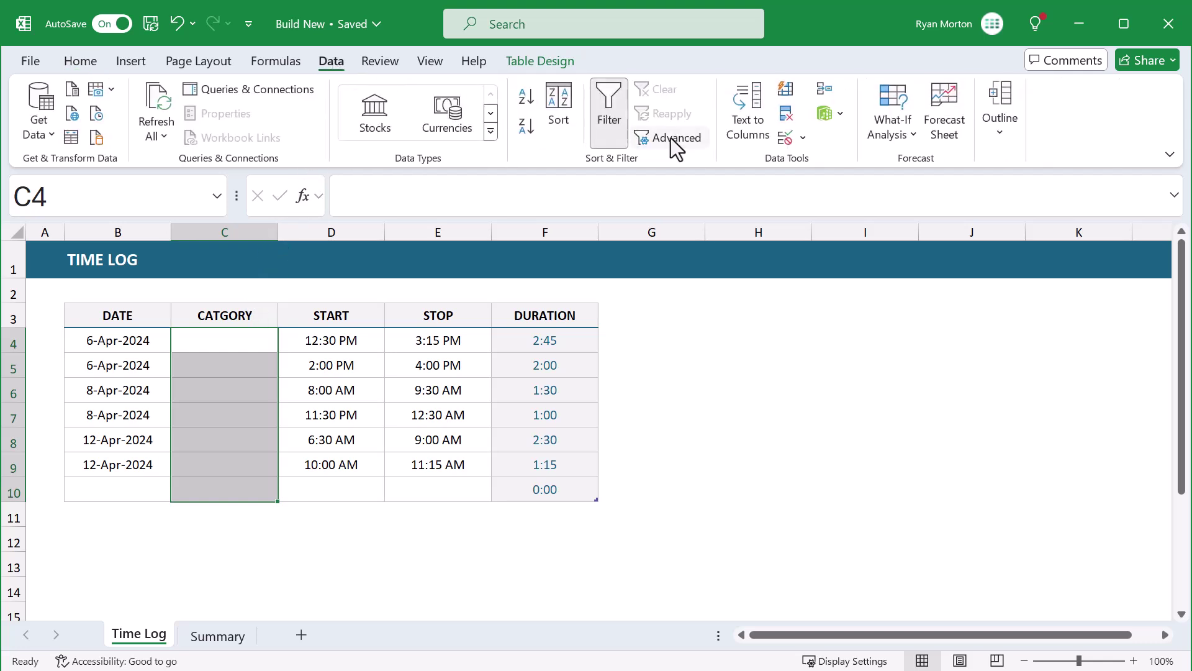
left_click(789, 138)
left_click(515, 265)
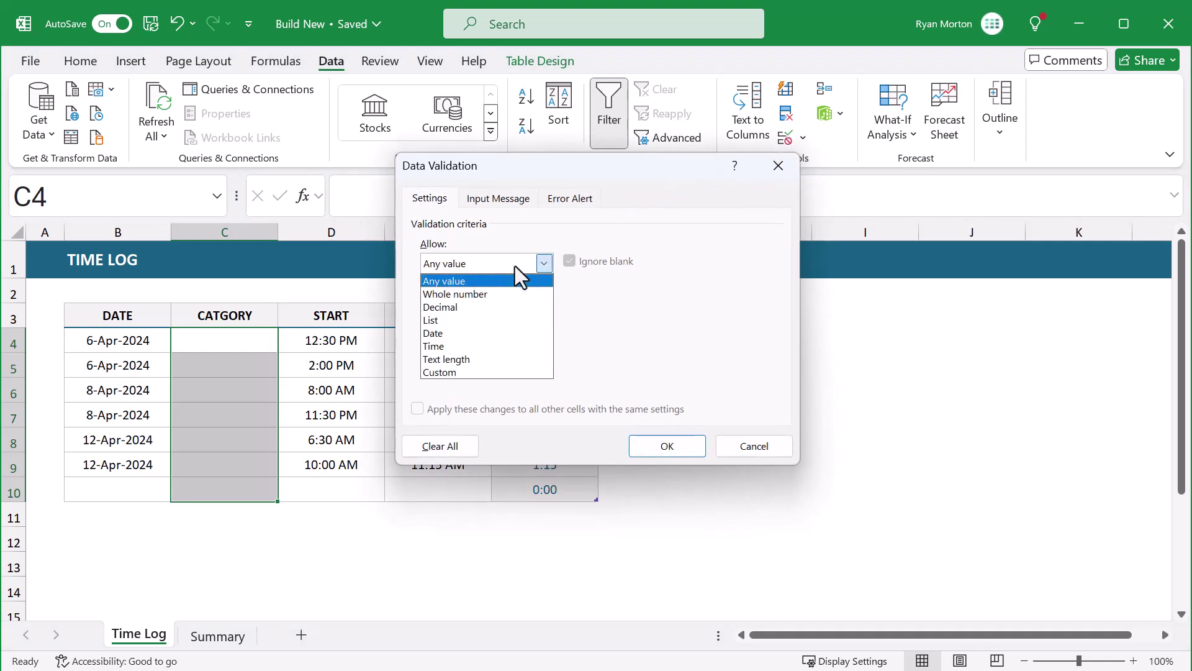
left_click(465, 319)
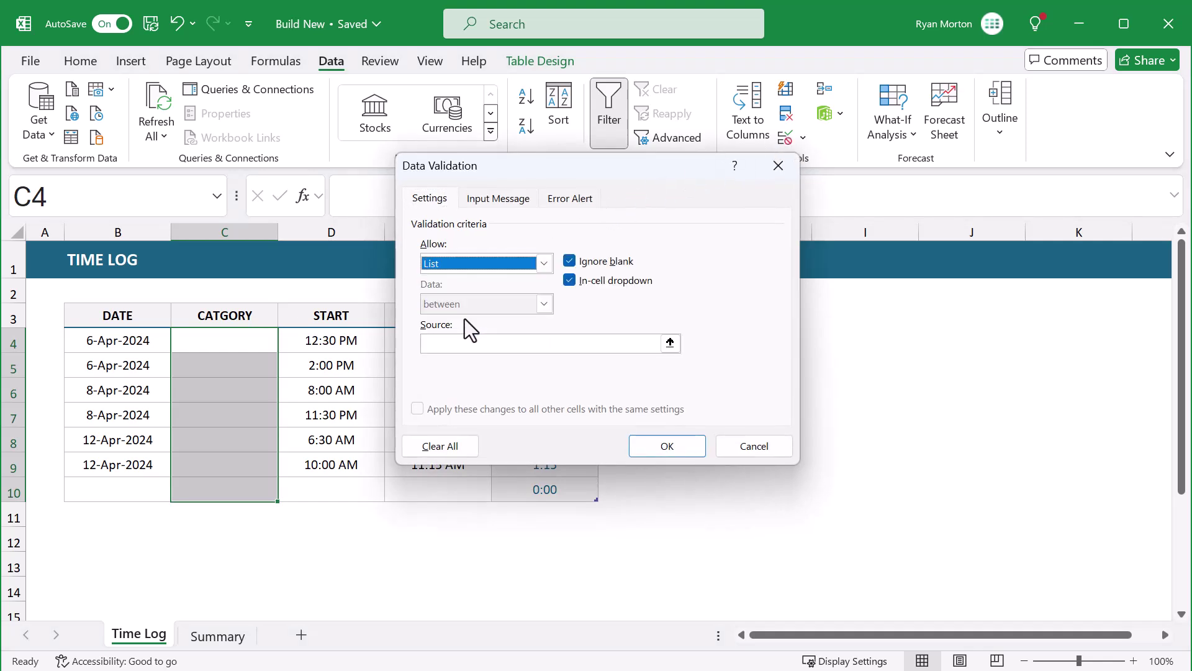
left_click(488, 344)
type("=categoryList")
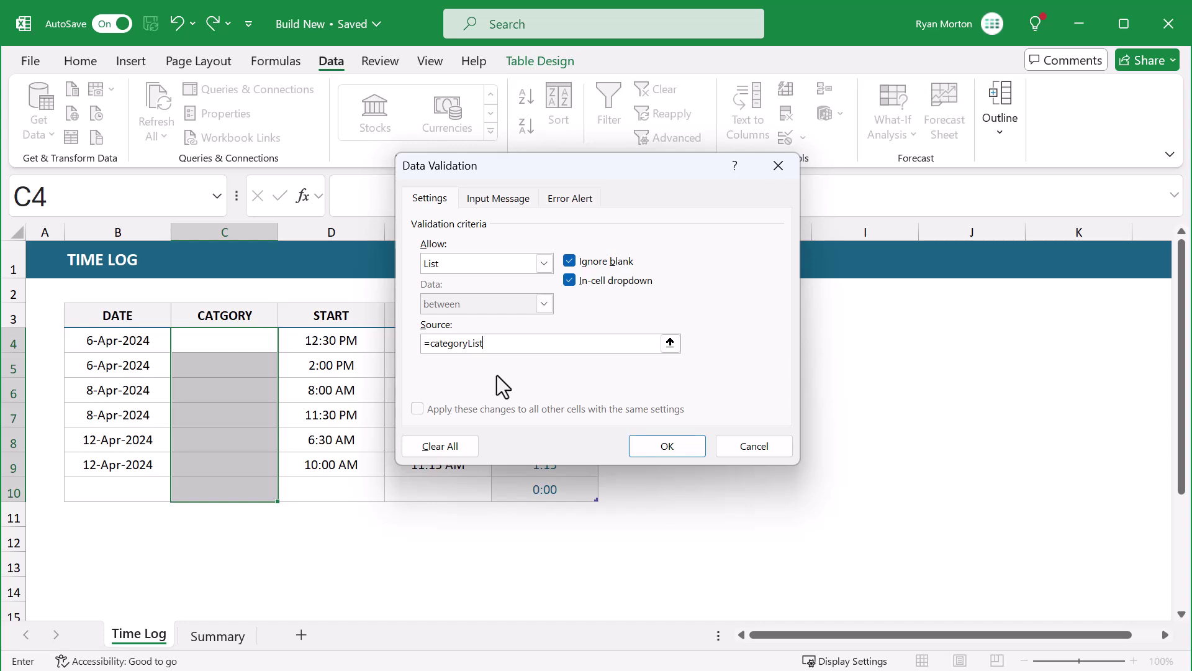
left_click(665, 445)
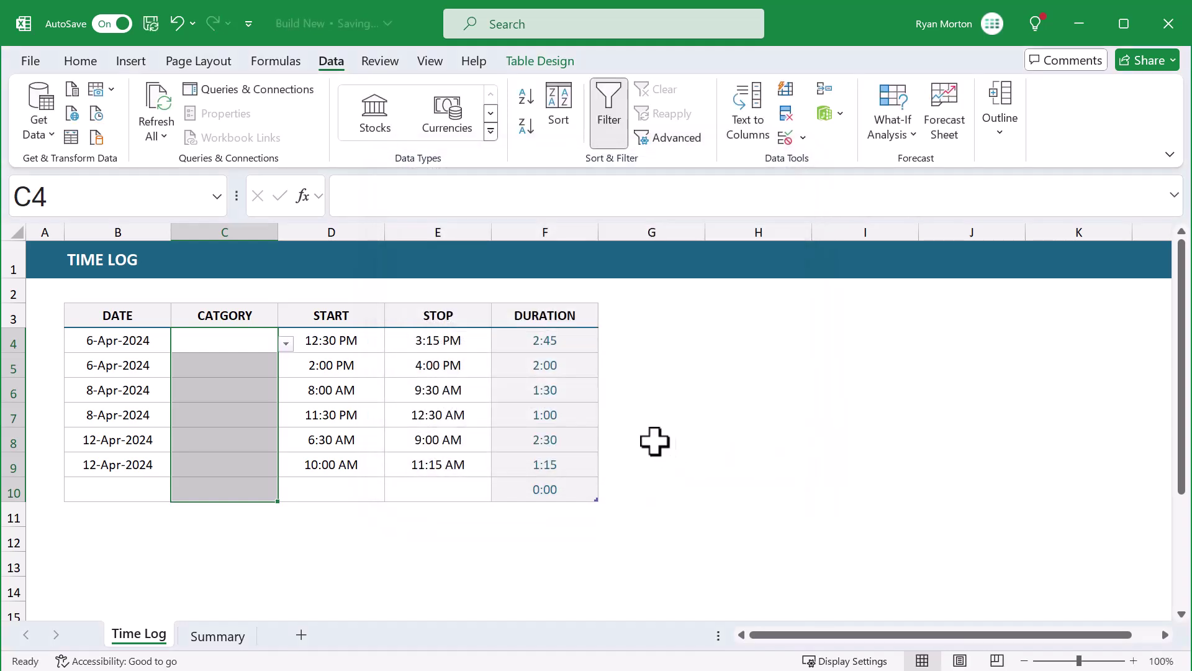
Choose Category A, B, C, D, A, B for C4–C9 from their dropdowns
left_click(255, 343)
left_click(285, 343)
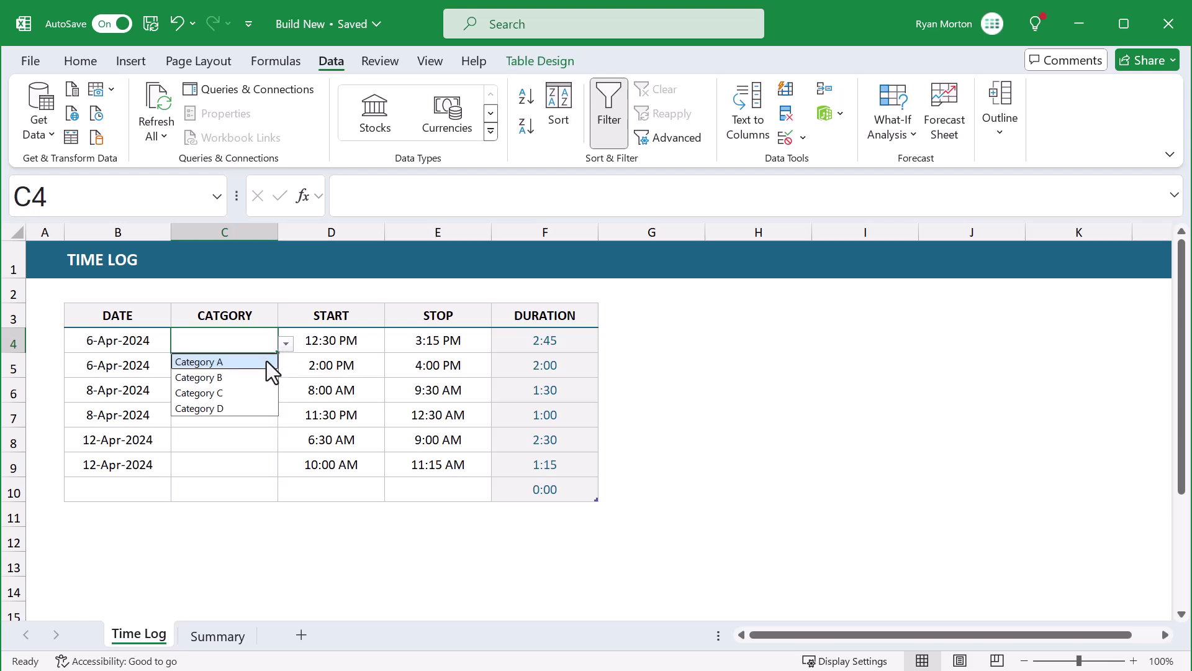
left_click(269, 362)
left_click(258, 367)
left_click(286, 368)
left_click(261, 403)
left_click(255, 391)
left_click(286, 394)
left_click(252, 442)
left_click(270, 418)
left_click(286, 418)
left_click(252, 482)
left_click(258, 442)
left_click(285, 443)
left_click(260, 463)
left_click(252, 468)
left_click(285, 468)
left_click(247, 492)
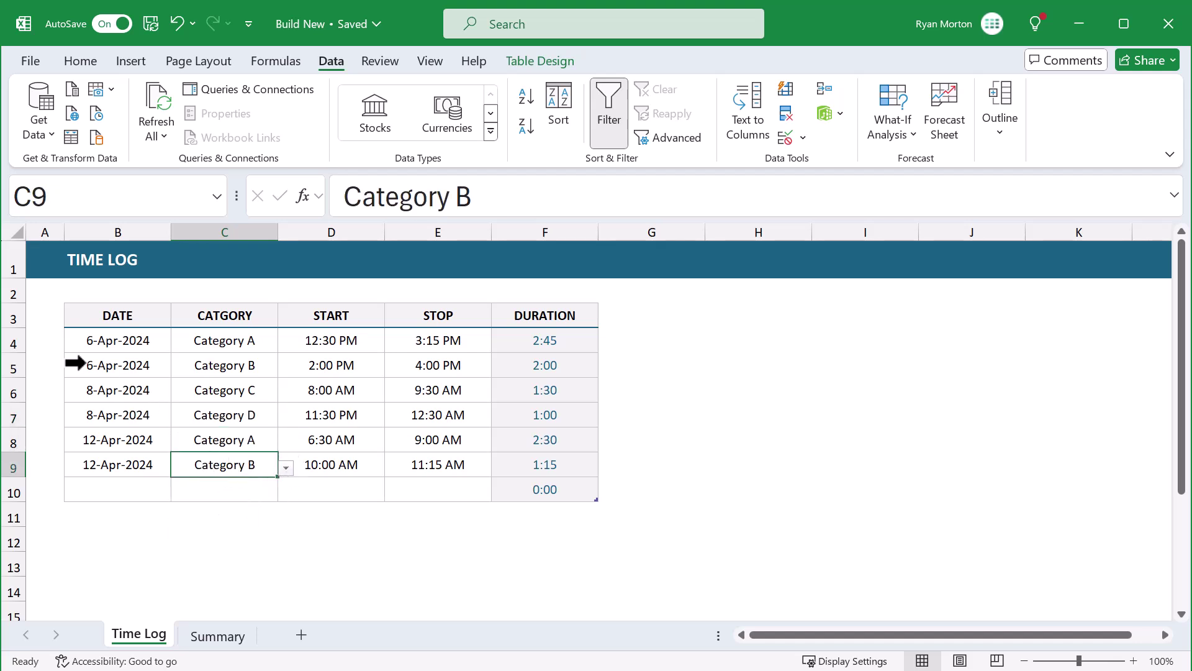
left_click(52, 341)
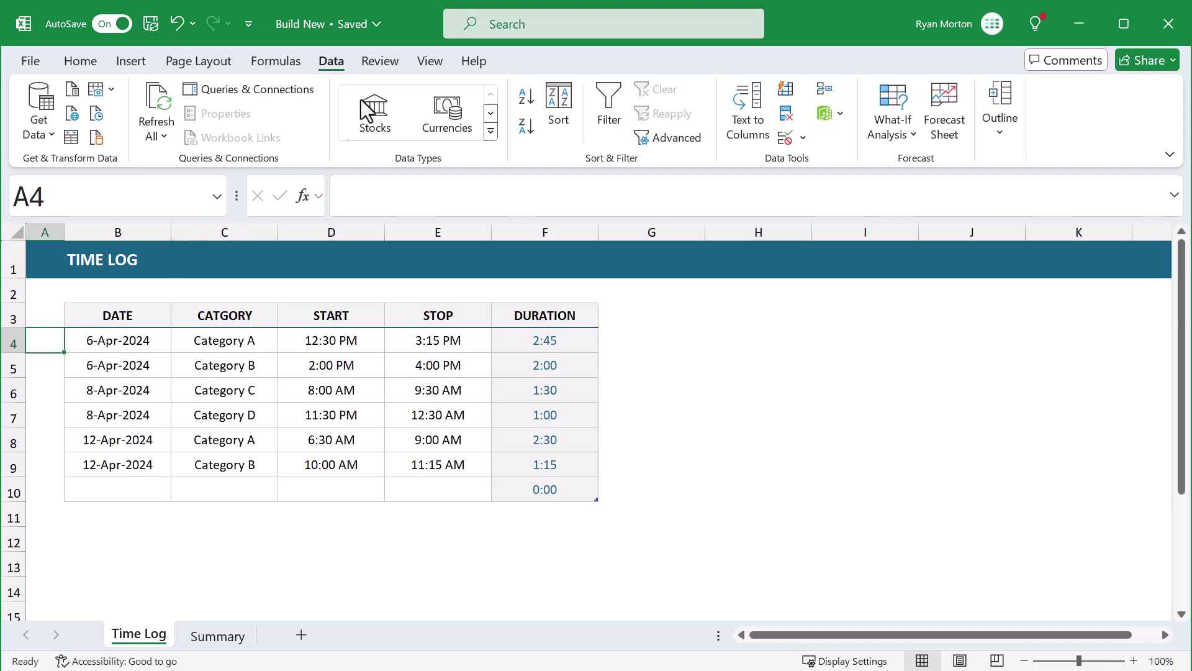
Freeze panes above row 4 so rows 1–3 stay fixed, scrolling to confirm
left_click(430, 61)
left_click(904, 137)
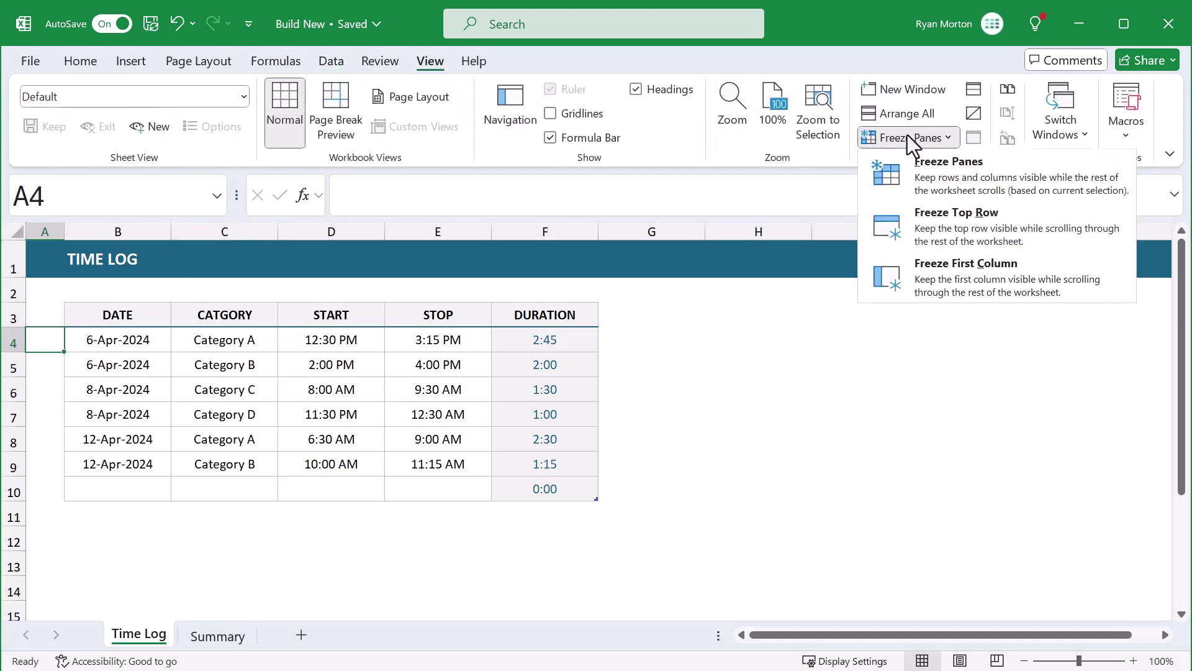
left_click(930, 175)
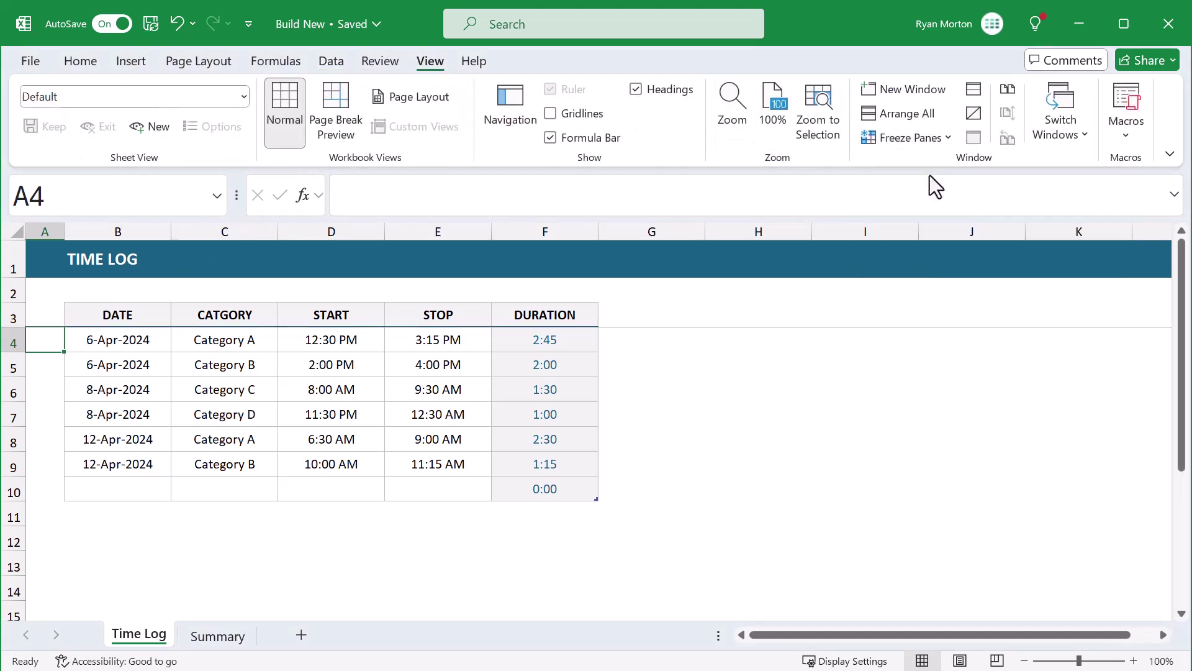
scroll(654, 355, "down", 3)
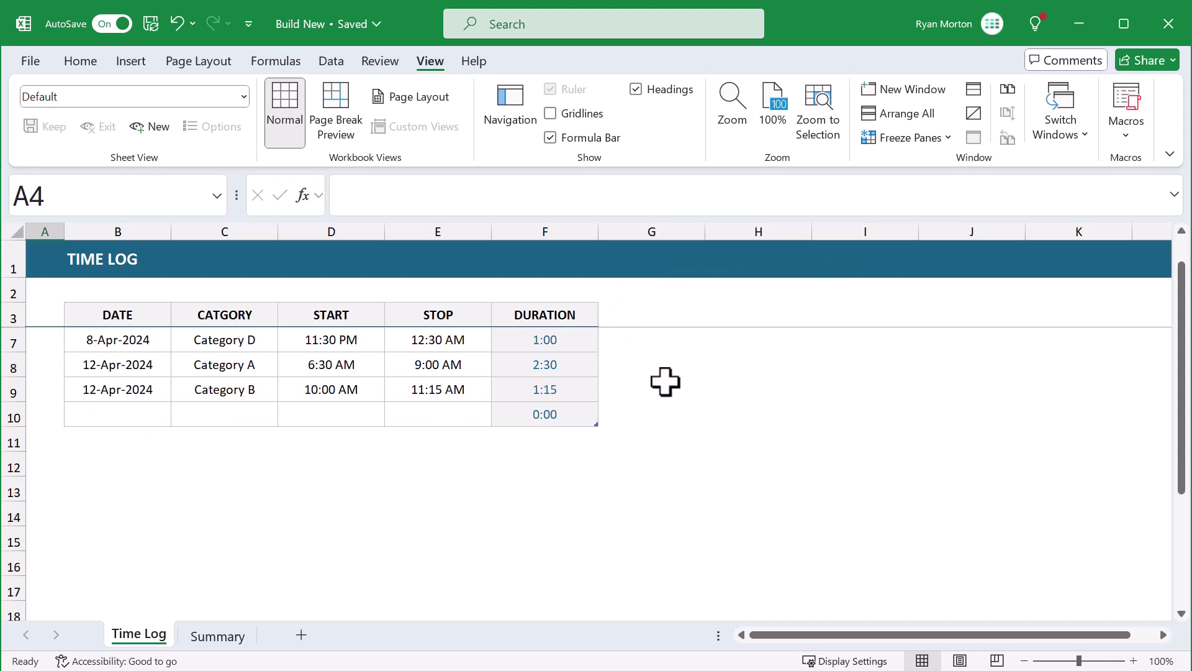
scroll(665, 382, "up", 2)
scroll(665, 382, "up", 1)
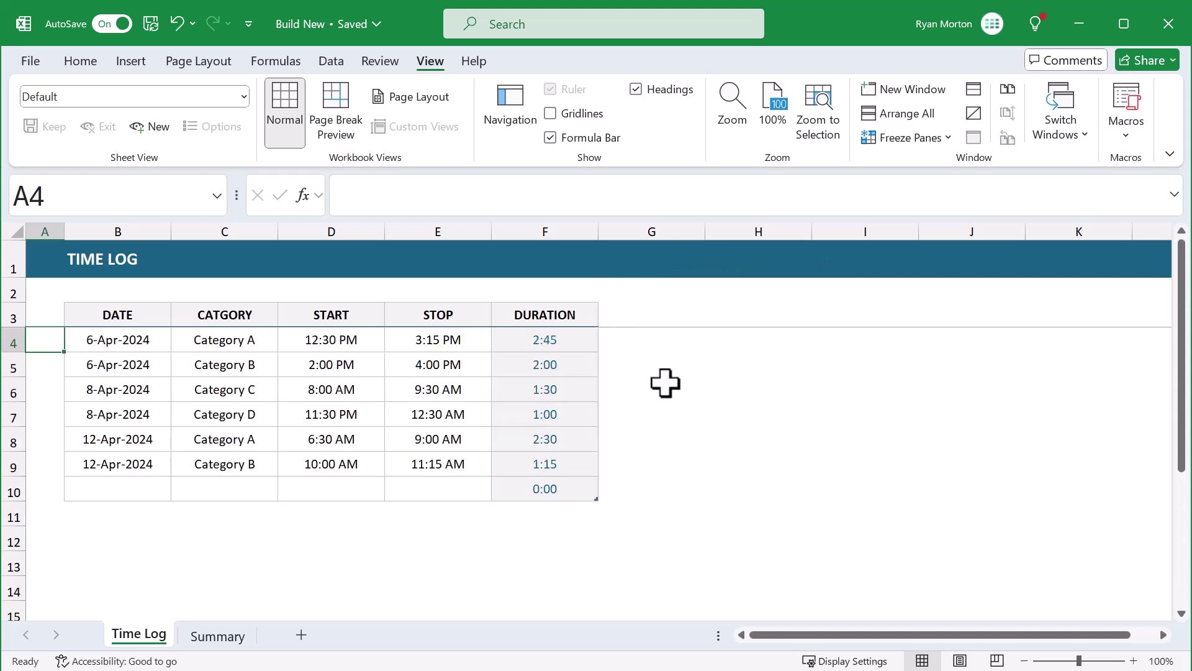
scroll(665, 383, "down", 2)
scroll(665, 383, "up", 2)
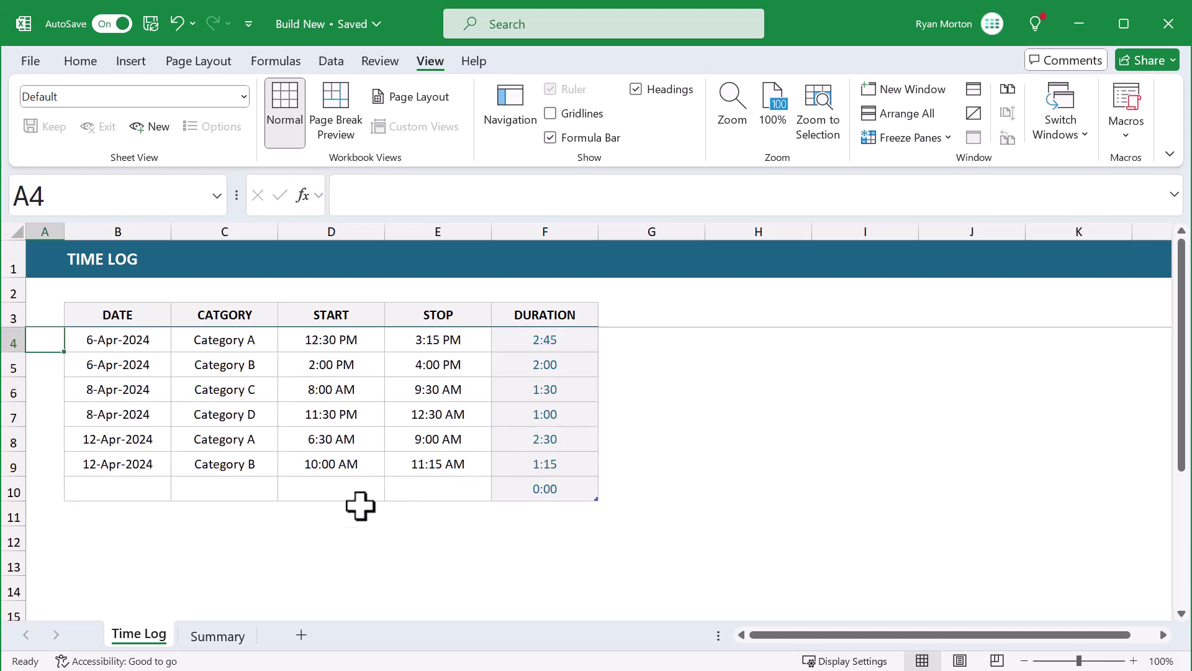
left_click(217, 636)
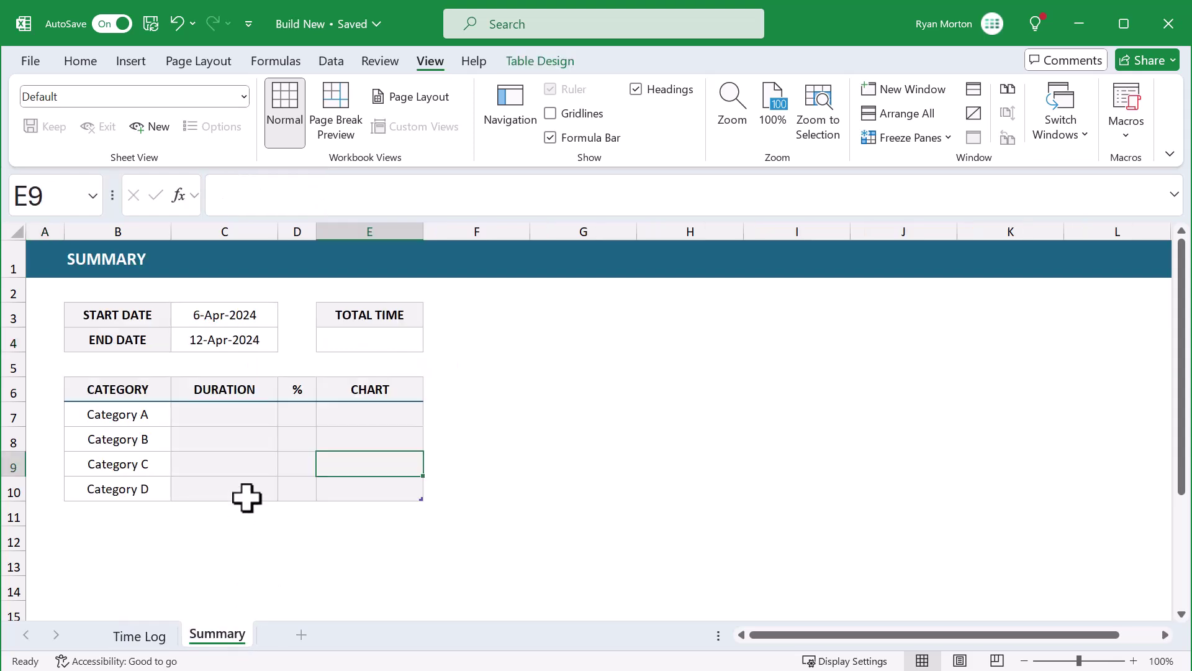
In Summary cell C7, start a SUMIFS formula summing TimeLog[DURATION]
left_click(257, 416)
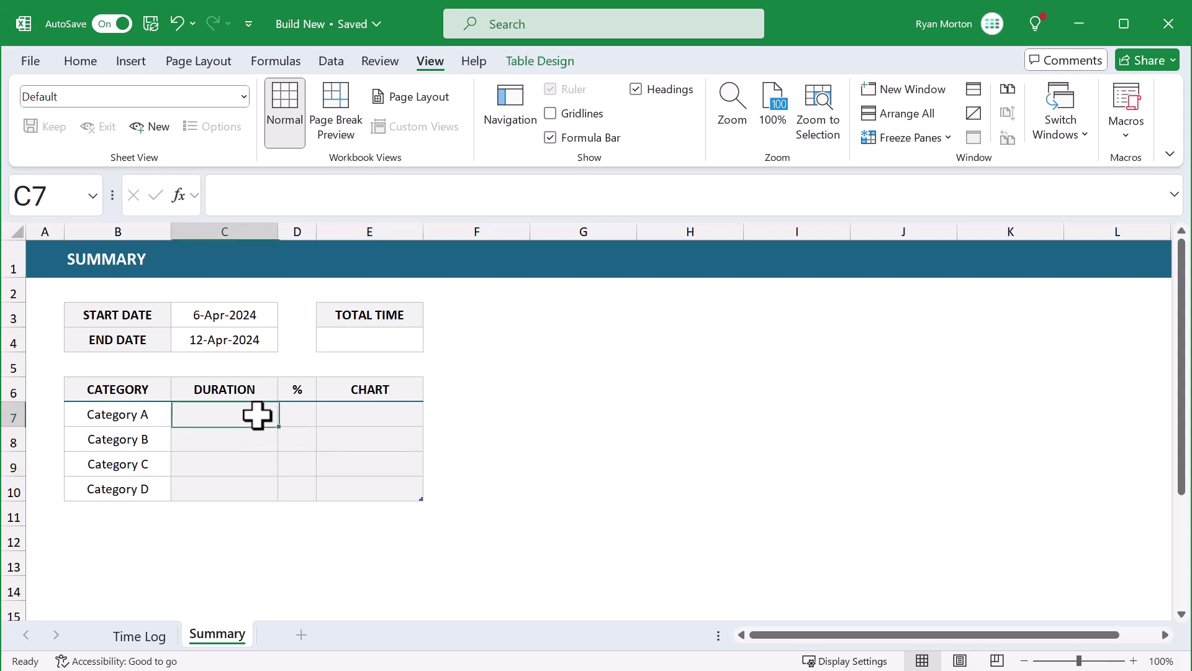
left_click(1174, 194)
left_click(1107, 208)
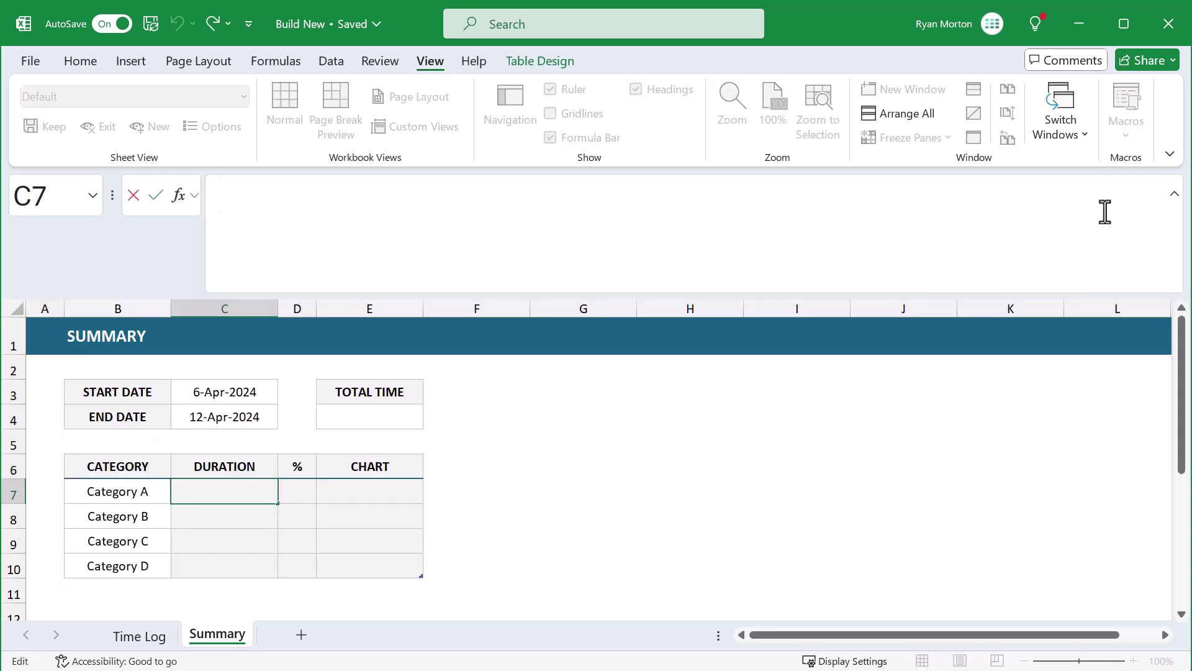
type("=sumifs")
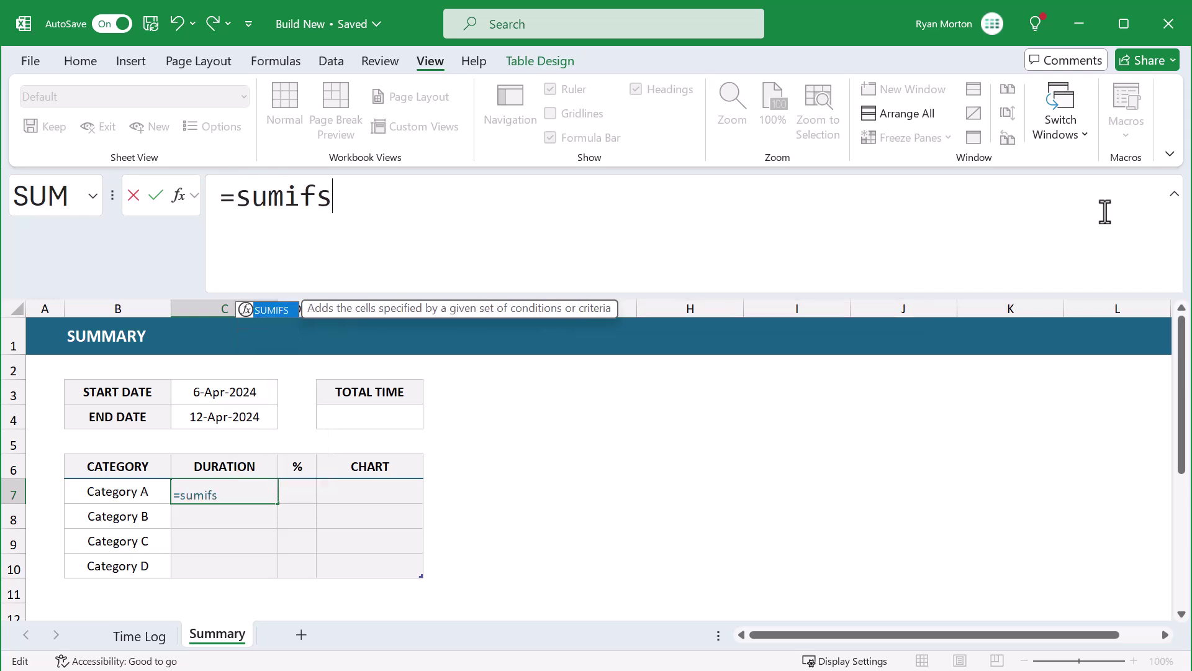
key("Tab")
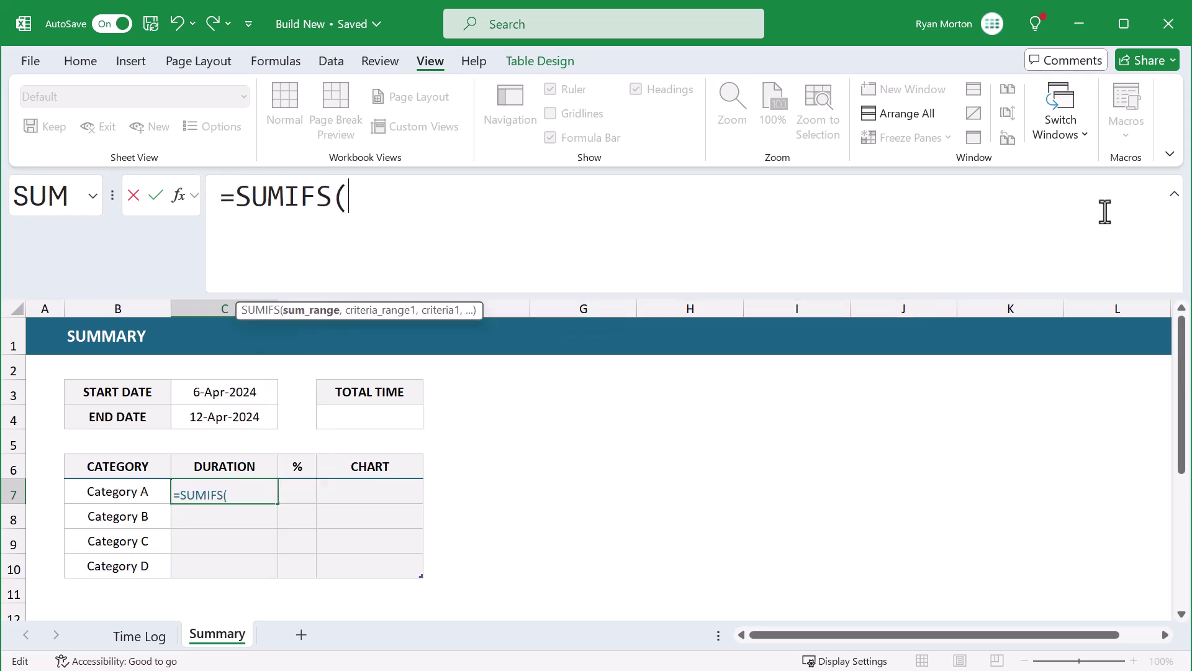
type("tim")
key("Down")
key("Tab")
type("[dur")
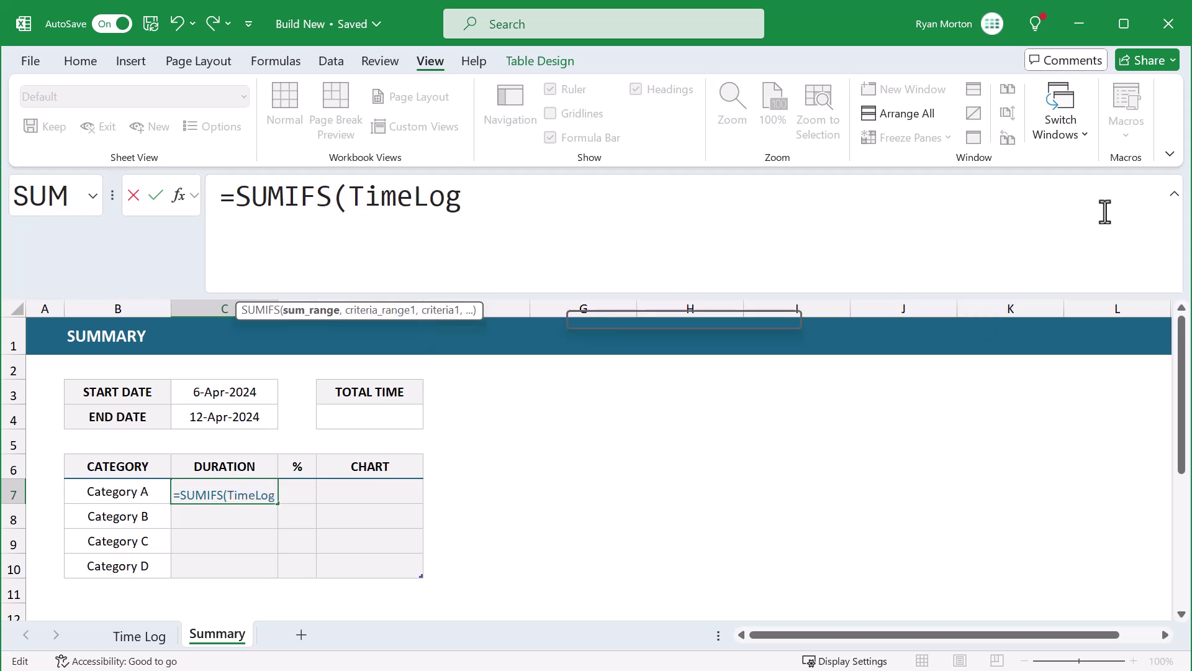
key("Tab")
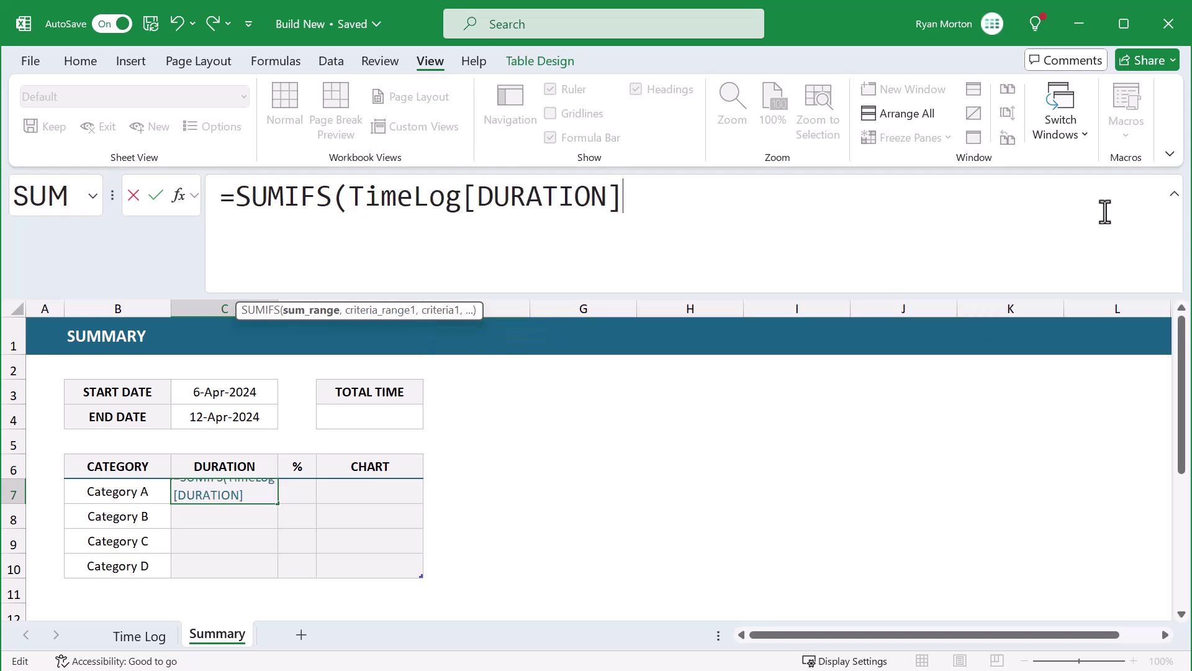
type(",")
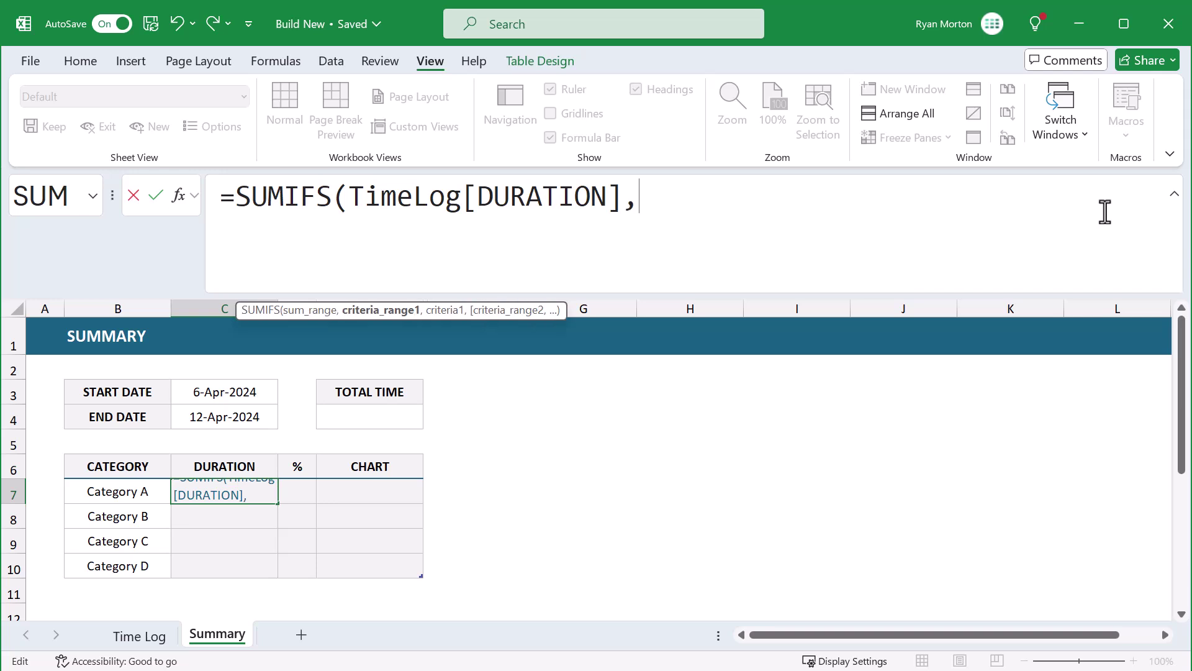
type("timel")
key("Tab")
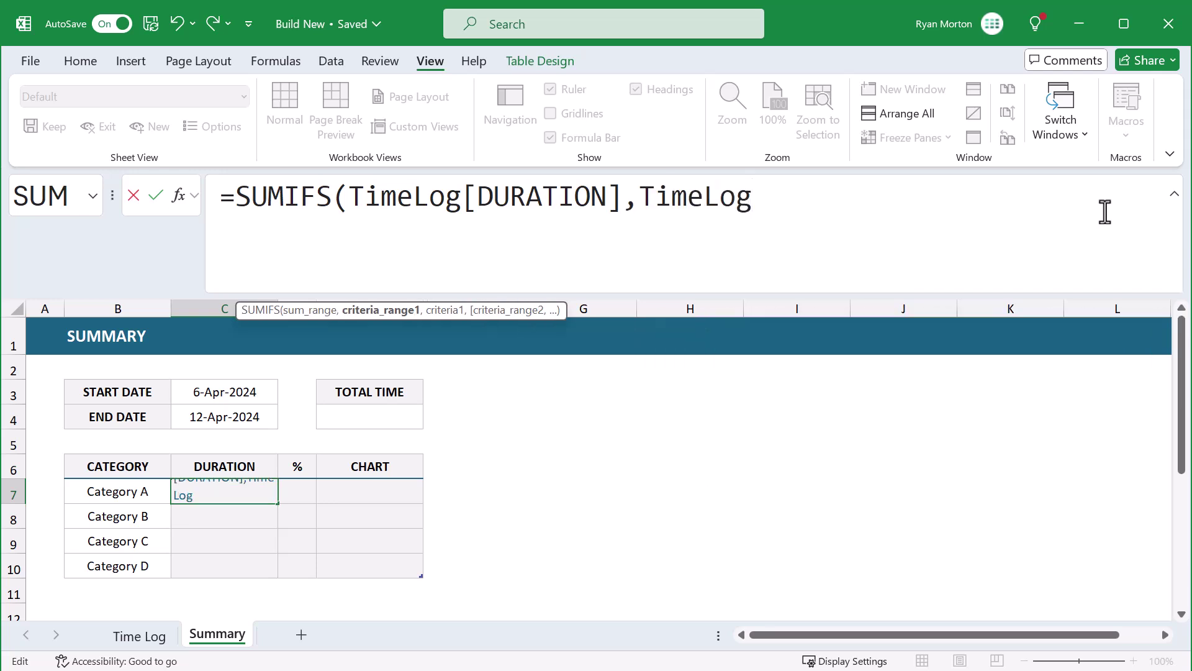
type("[cate")
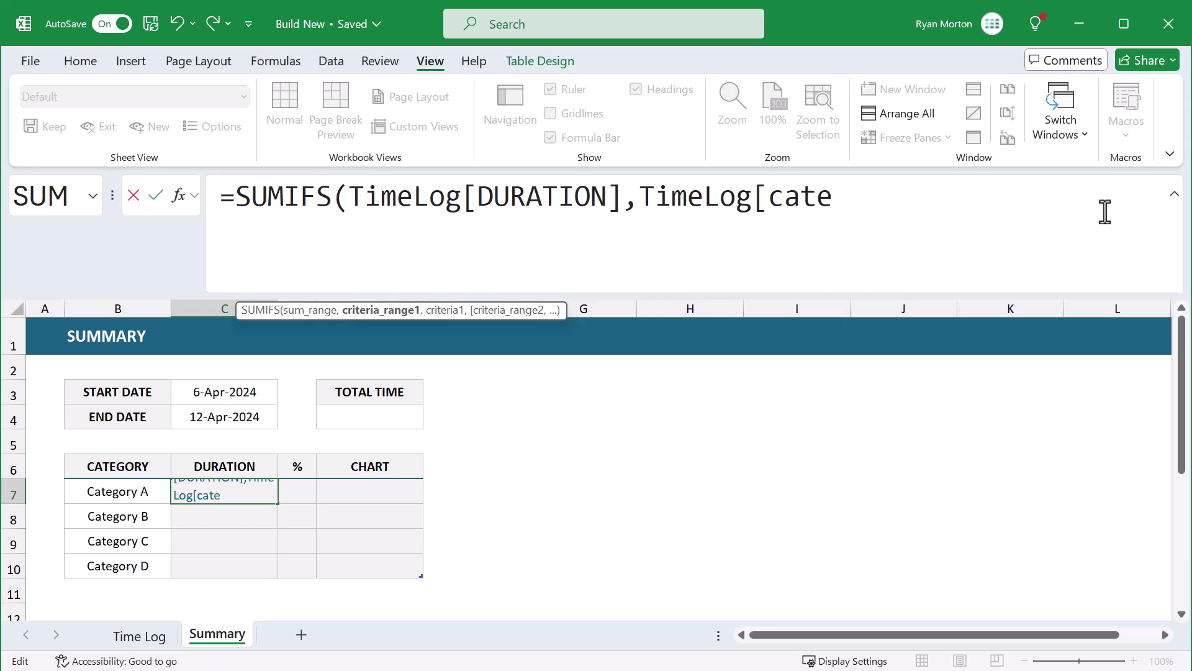
key("BackSpace")
key("Tab")
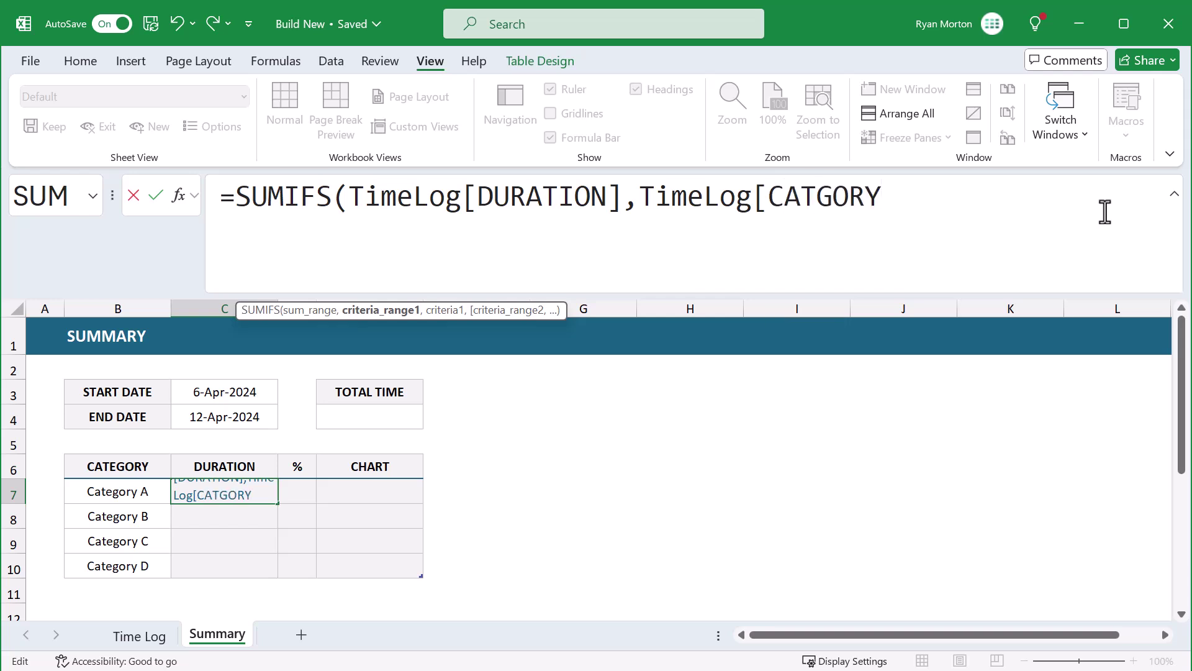
type(",")
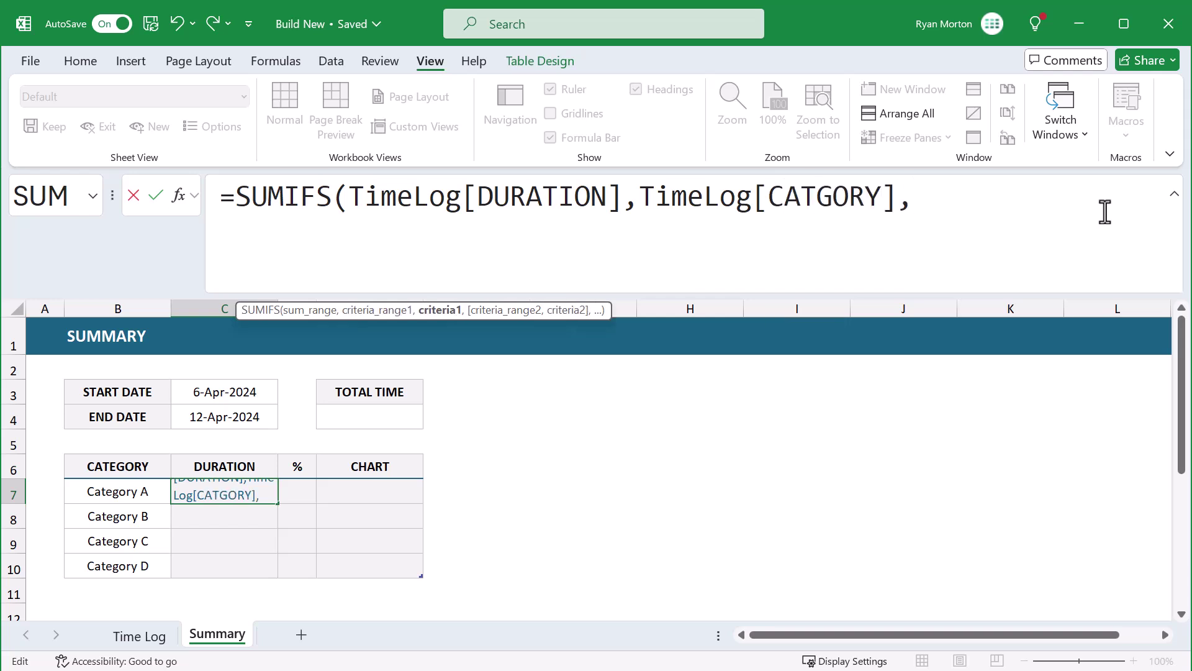
type("[")
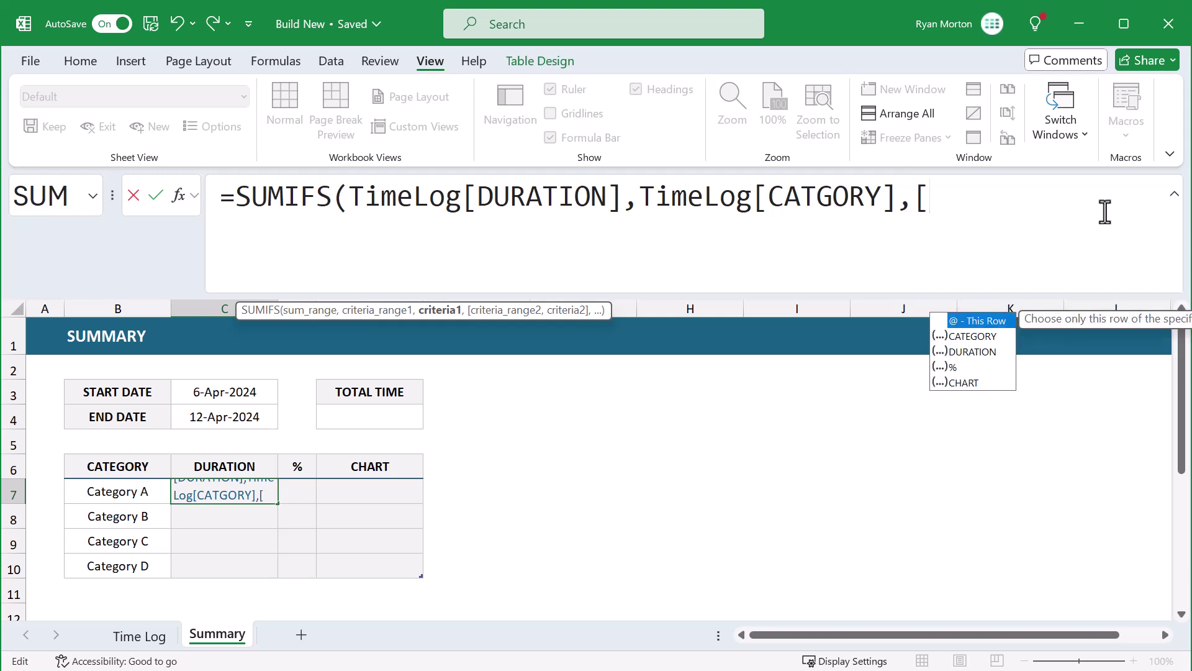
type("@cate")
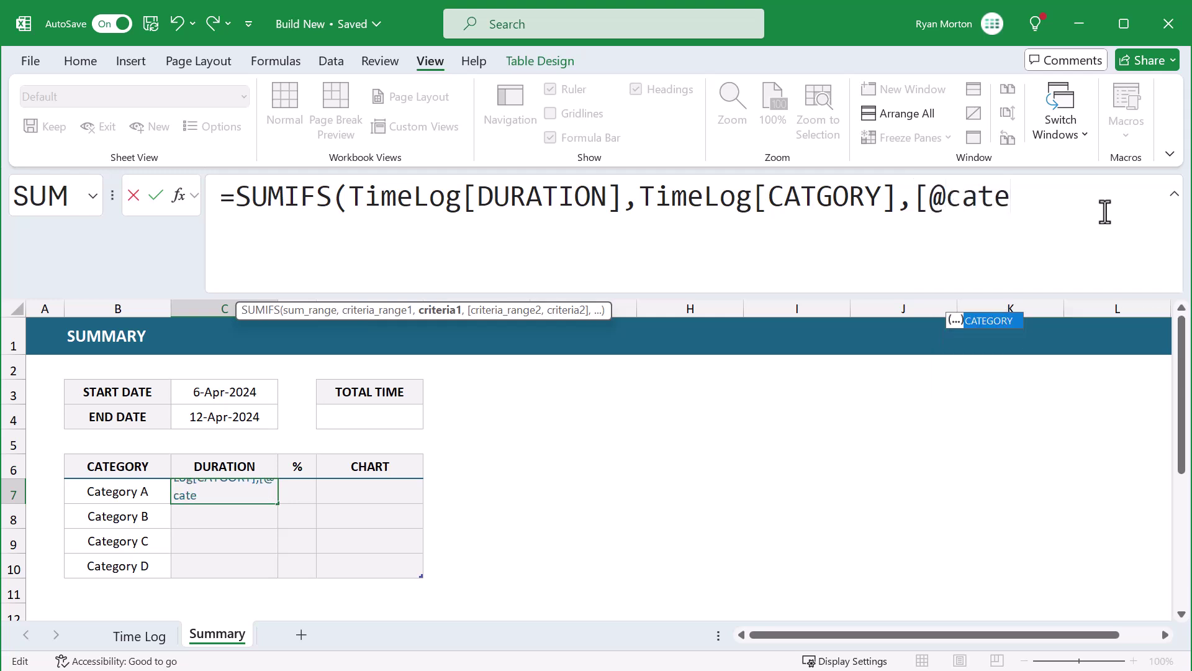
key("Tab")
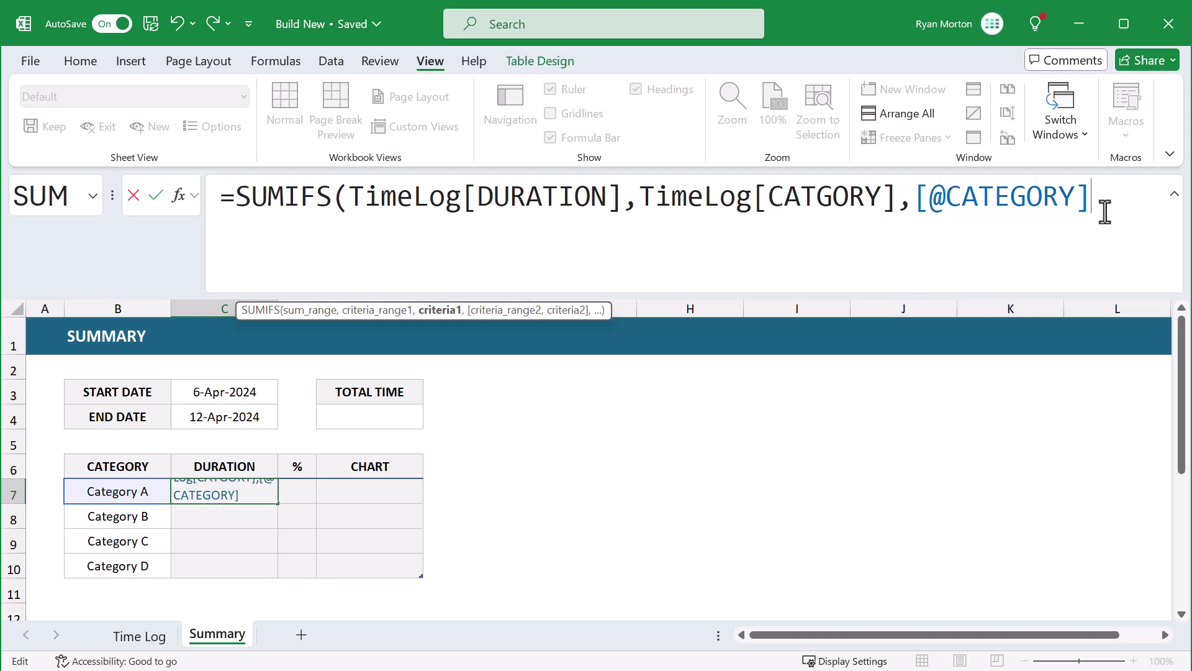
Add TimeLog[DATE] criteria ">="&$C$3 and "<="&$C$4, then commit to fill all totals
type(",")
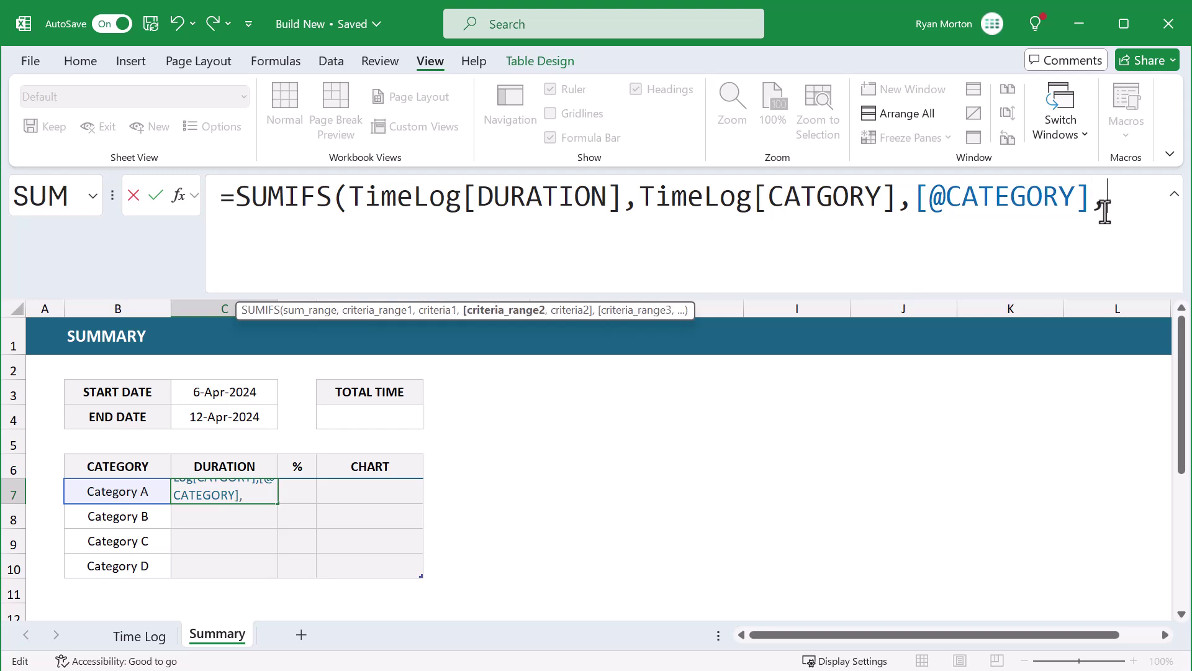
type("timel")
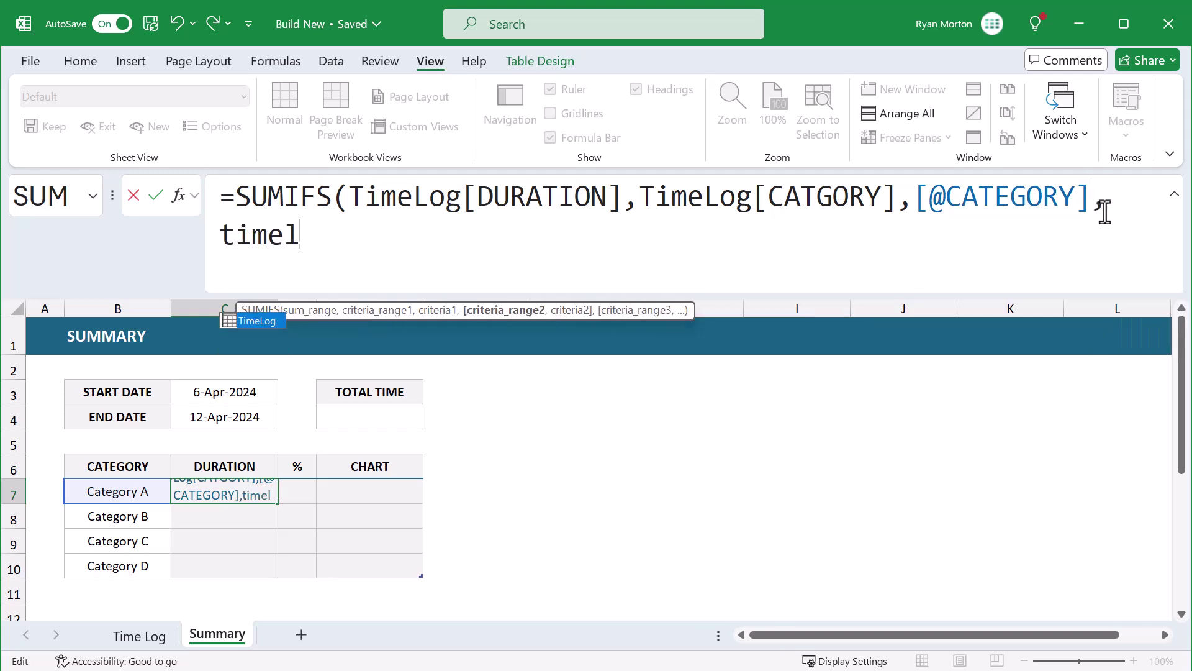
key("Tab")
type("[dat")
key("Tab")
type("]")
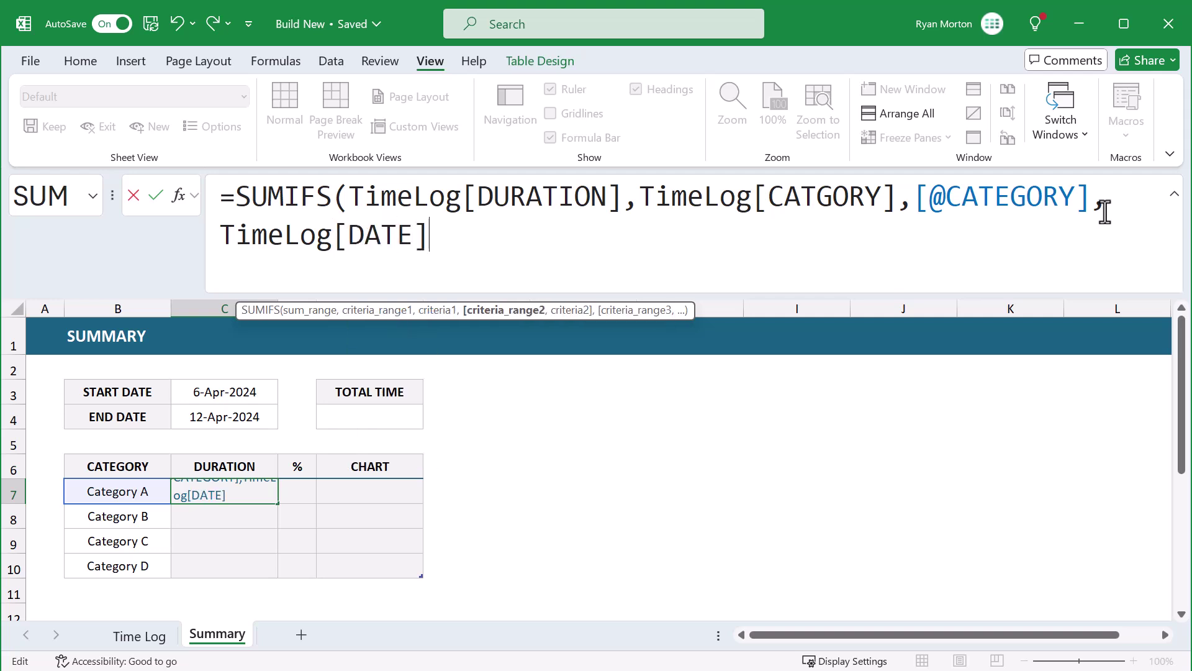
type(",")
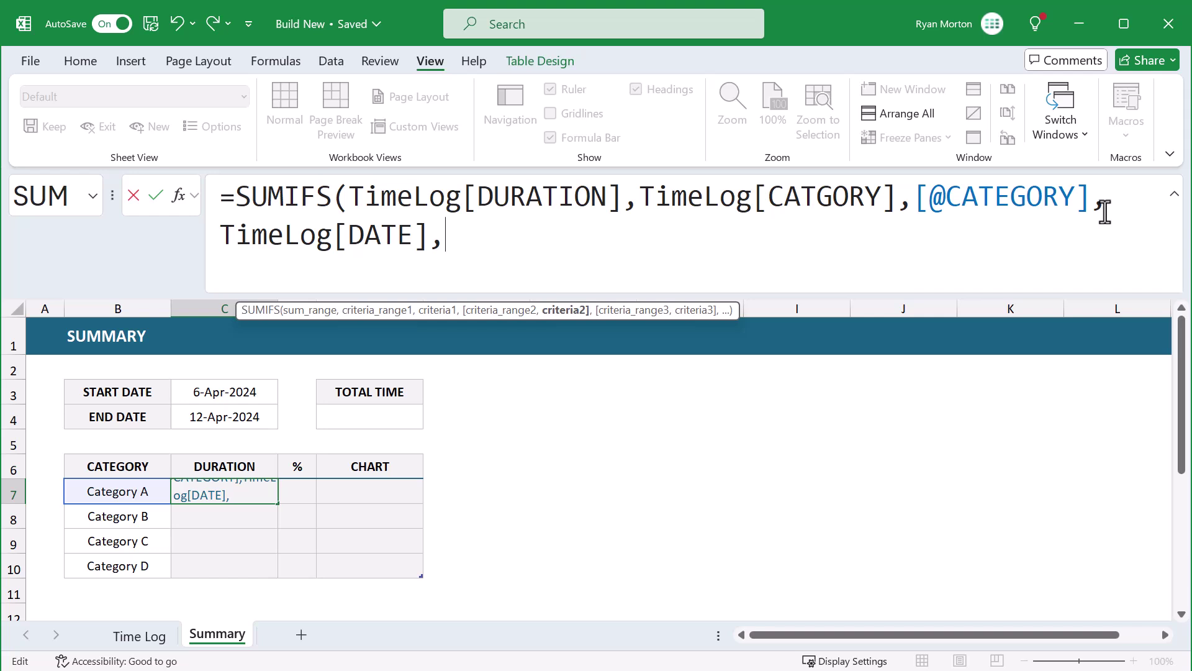
type("\">=\"&$C$3")
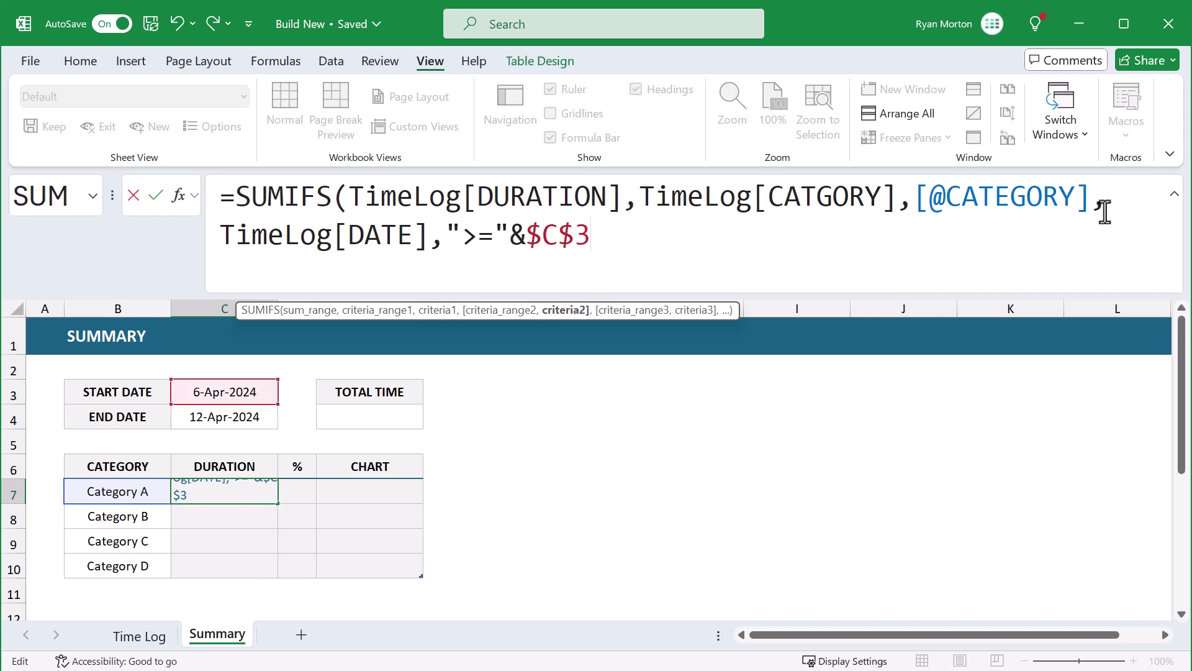
type(",")
type("timel")
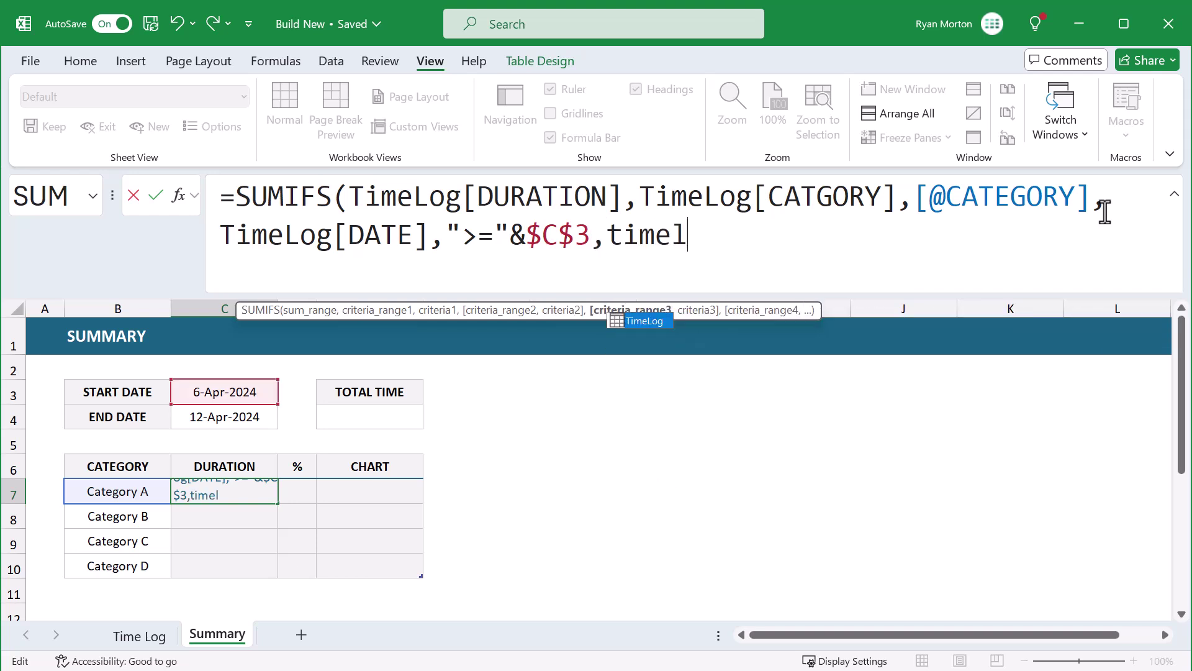
key("Tab")
type("[dat")
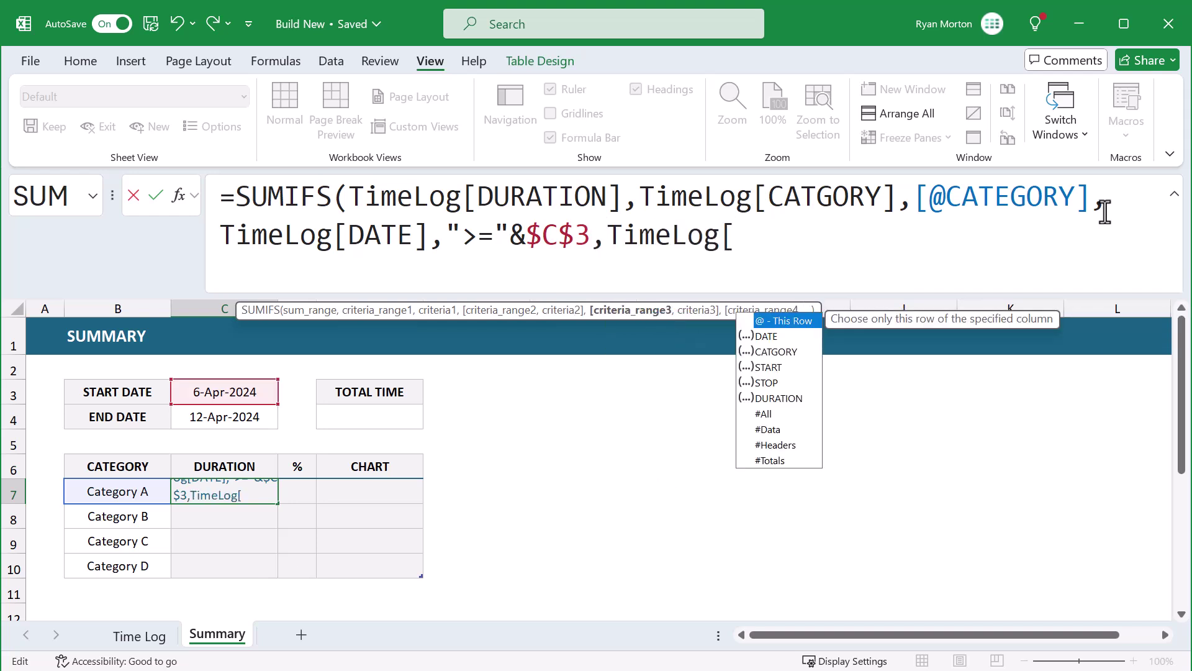
key("Tab")
type("],")
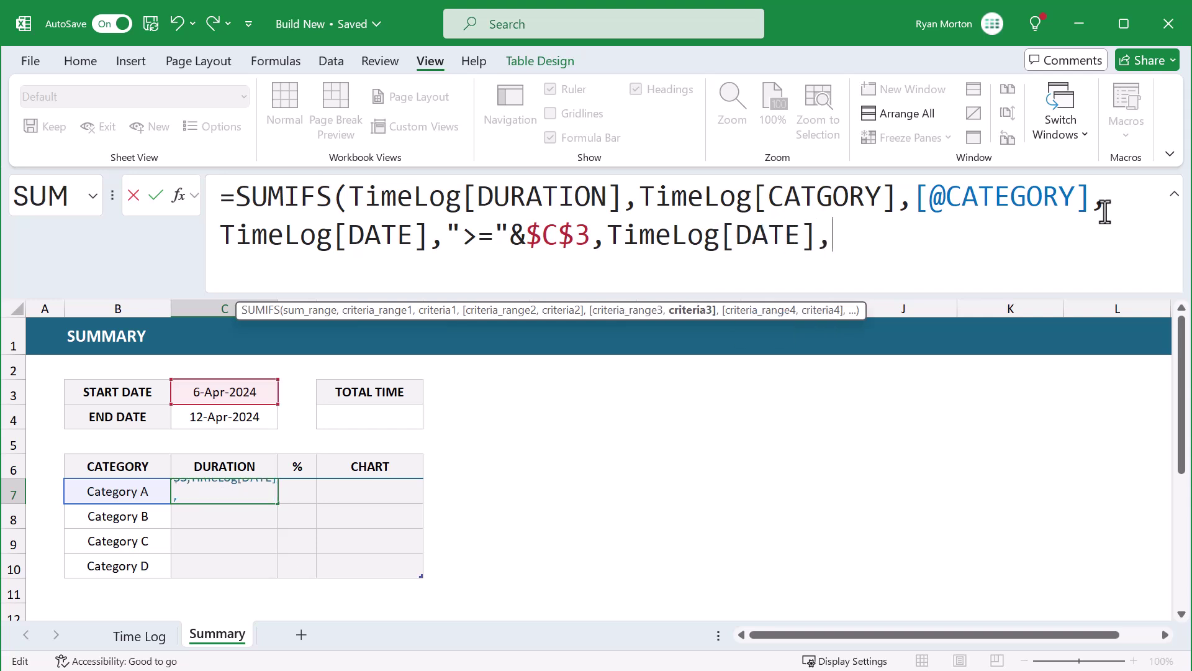
type("\"<=\"&$C$4")
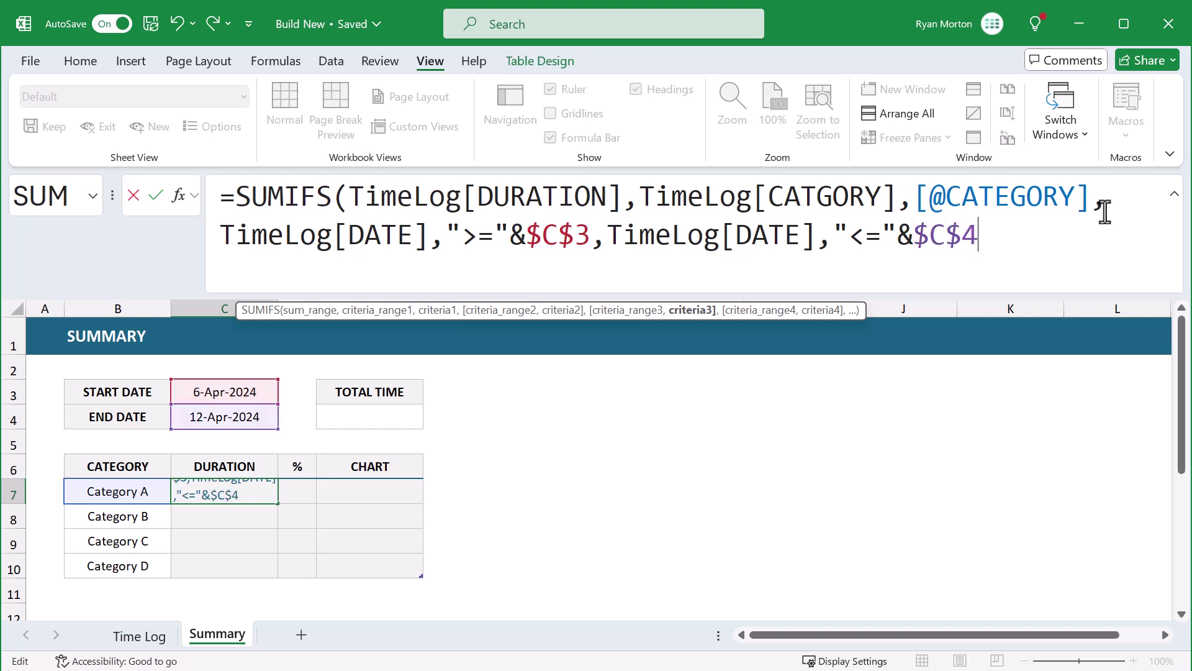
type(")")
key("Return")
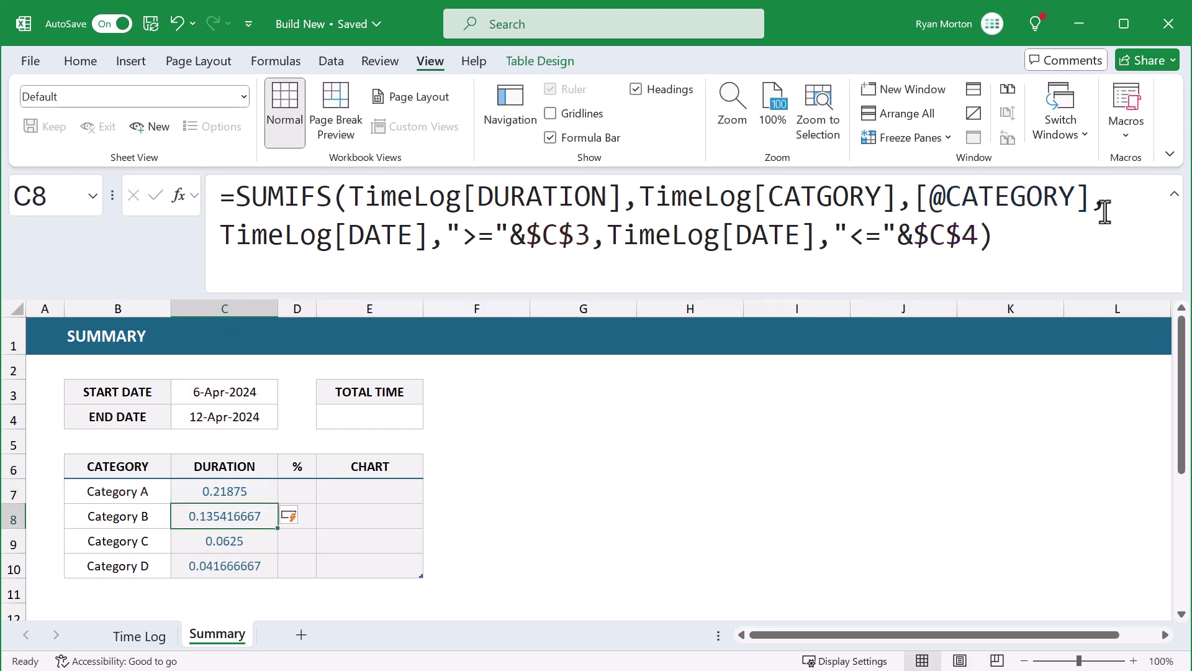
left_click(255, 492)
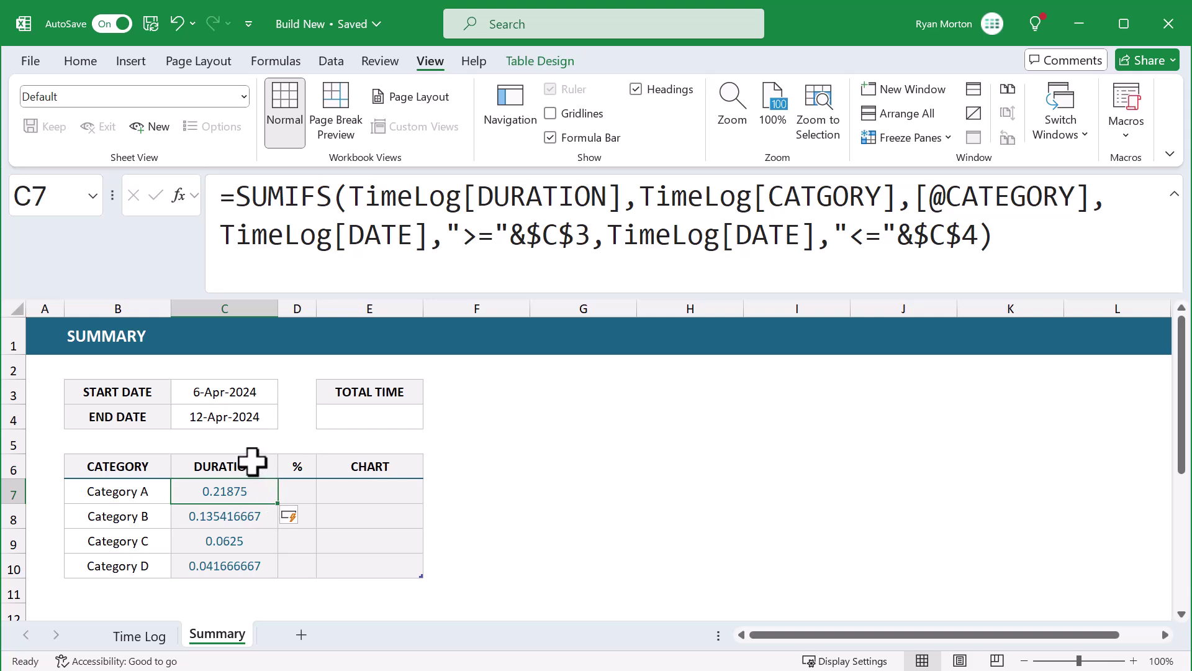
Format DURATION cells C7:C10 with the 13:30 time type, showing 5:15, 3:15, 1:30, 1:00
left_click(251, 447)
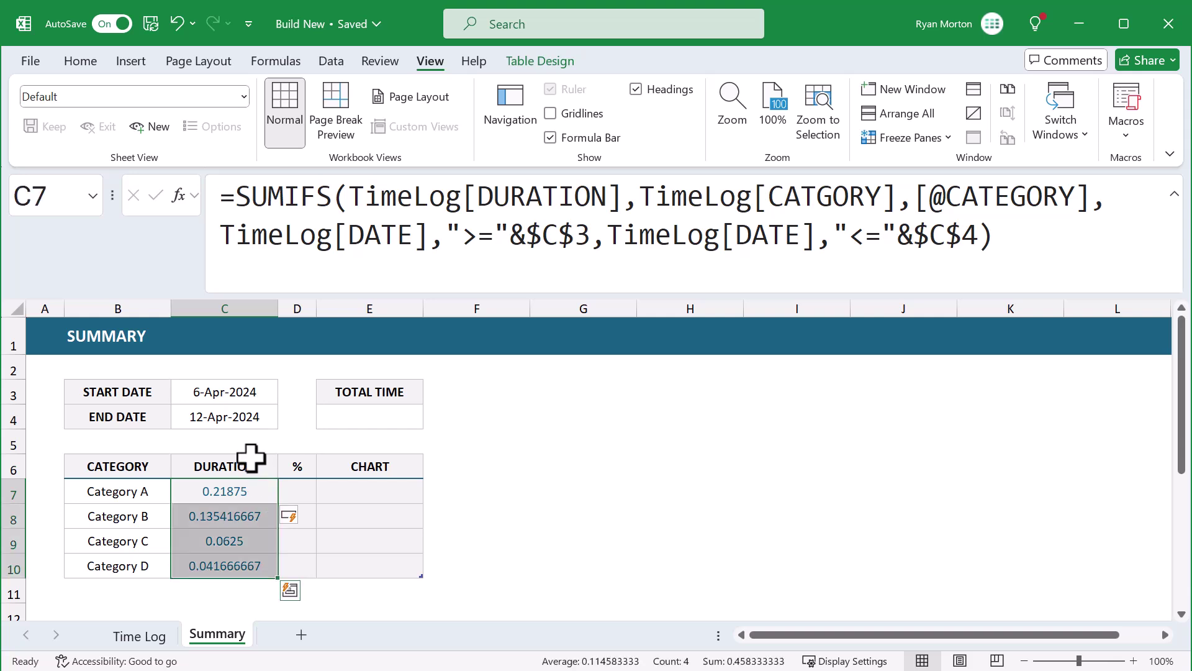
right_click(234, 495)
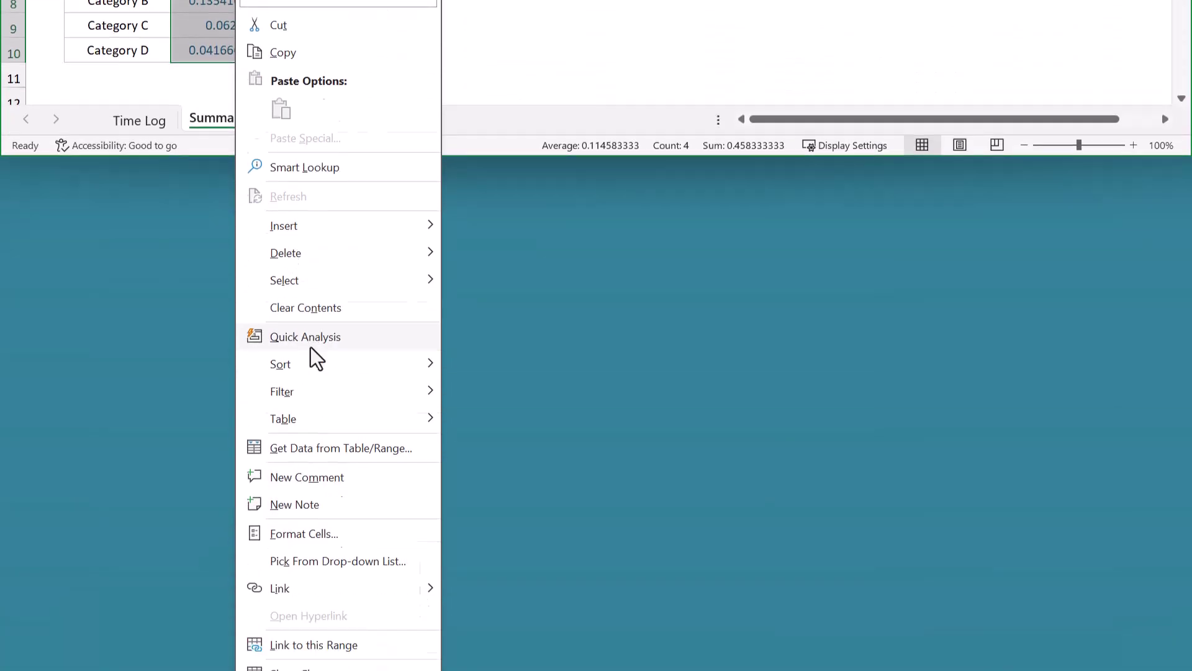
left_click(316, 670)
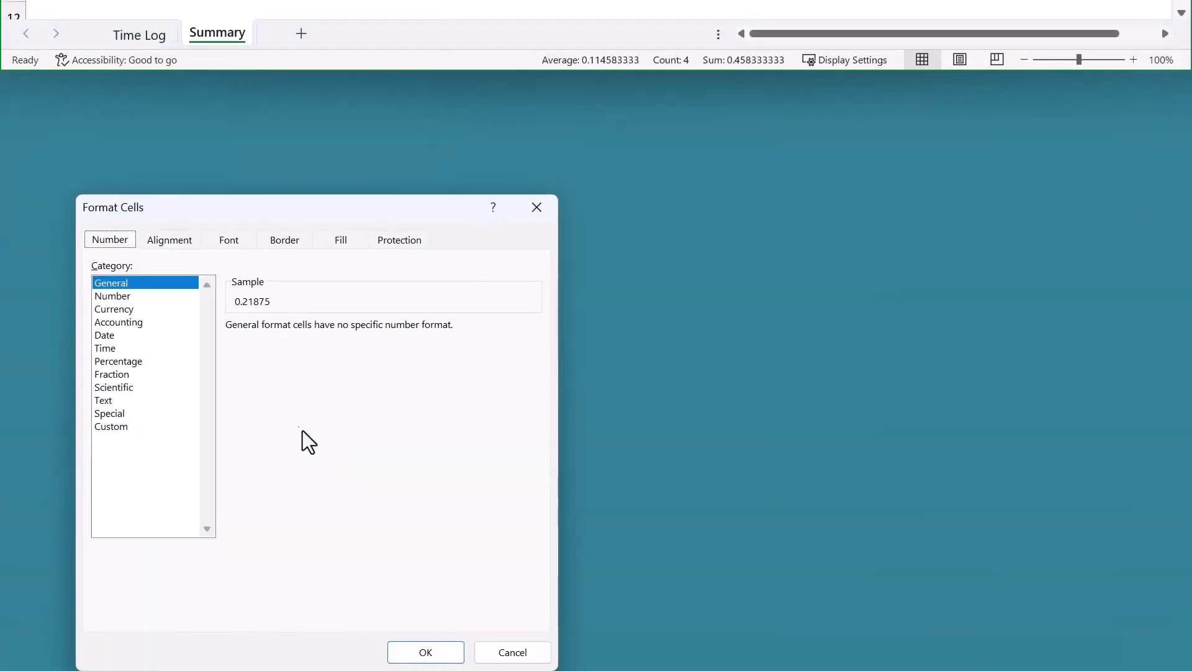
left_click(114, 348)
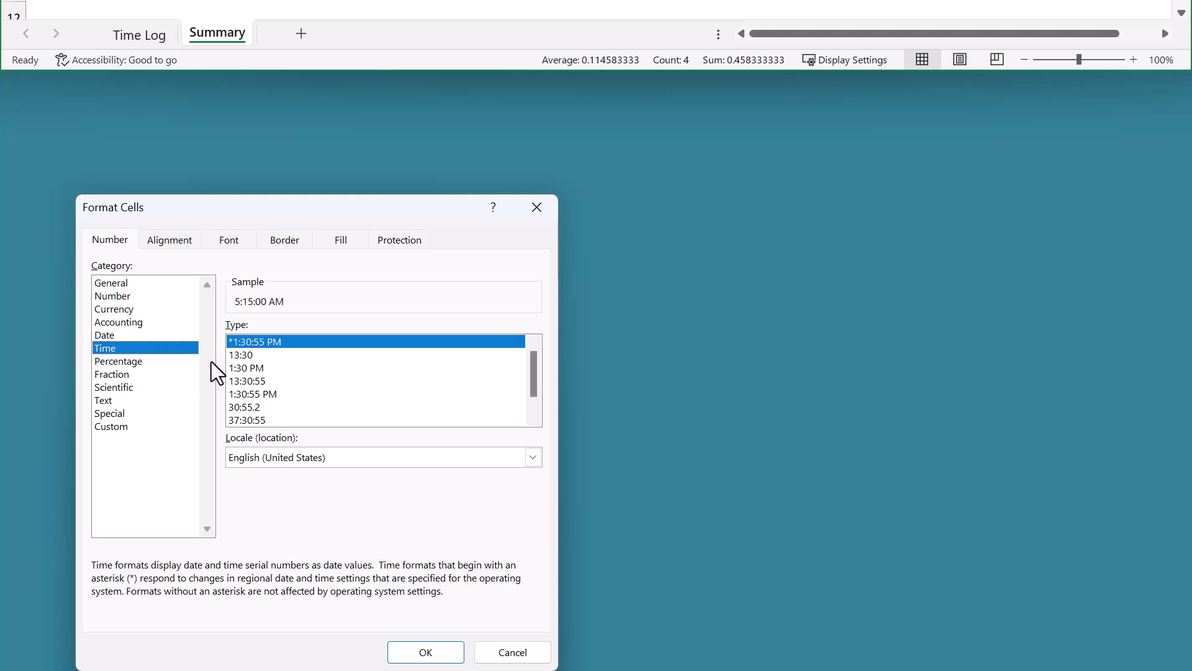
left_click(243, 355)
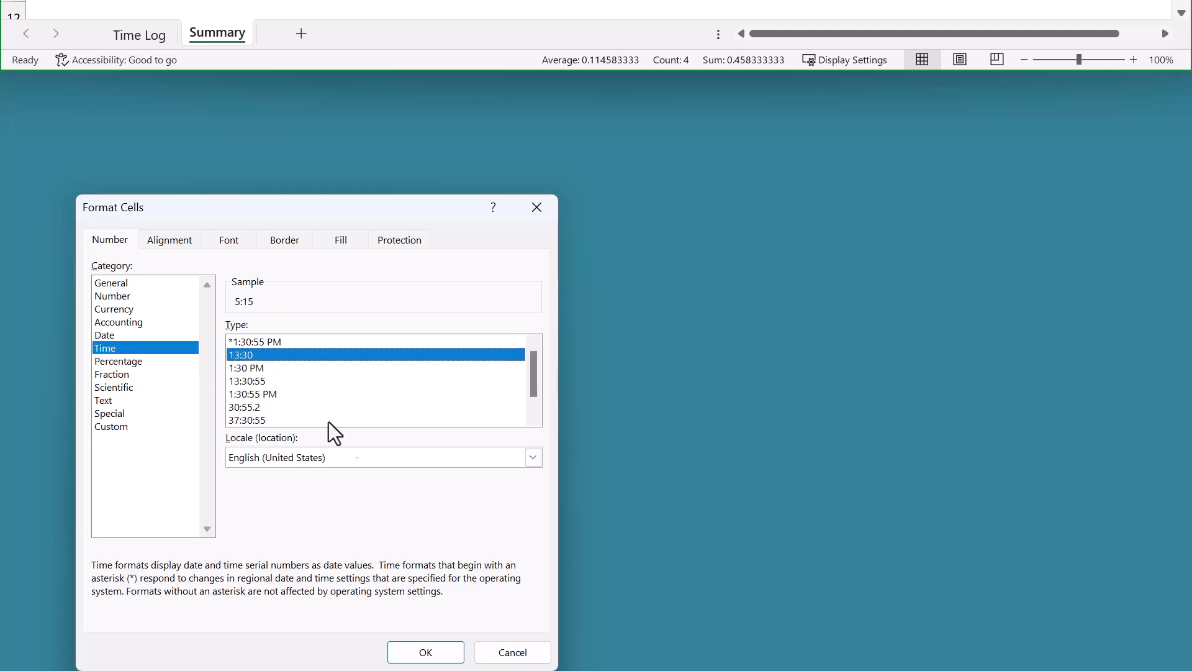
left_click(435, 650)
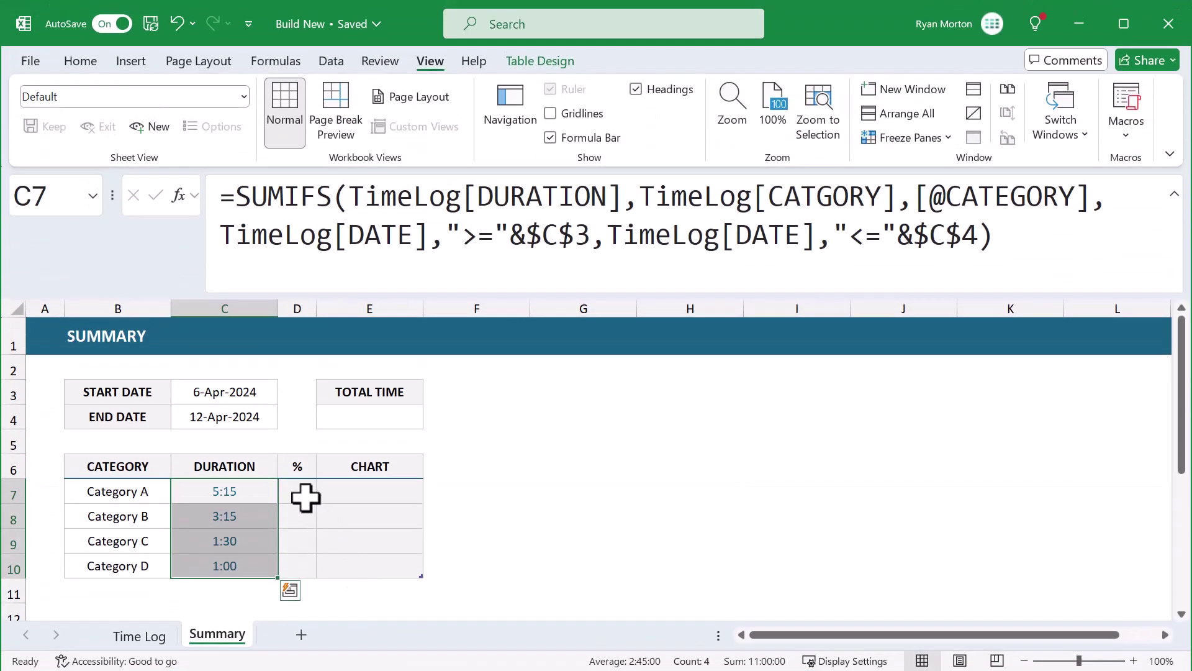
left_click(305, 497)
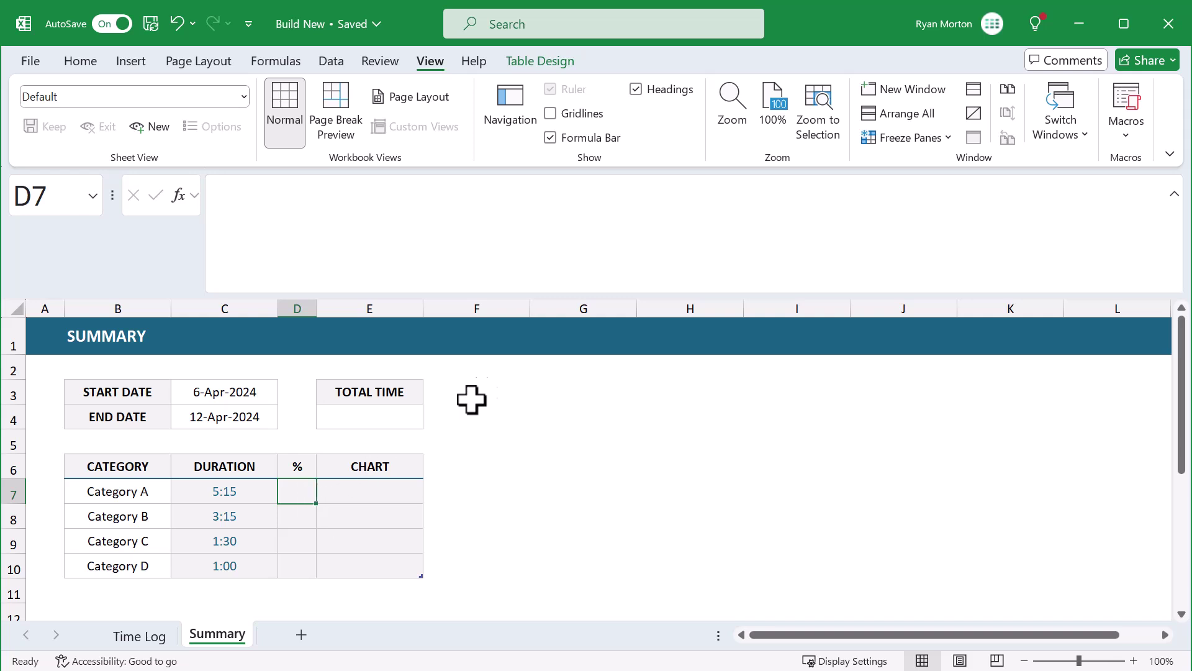
left_click(947, 233)
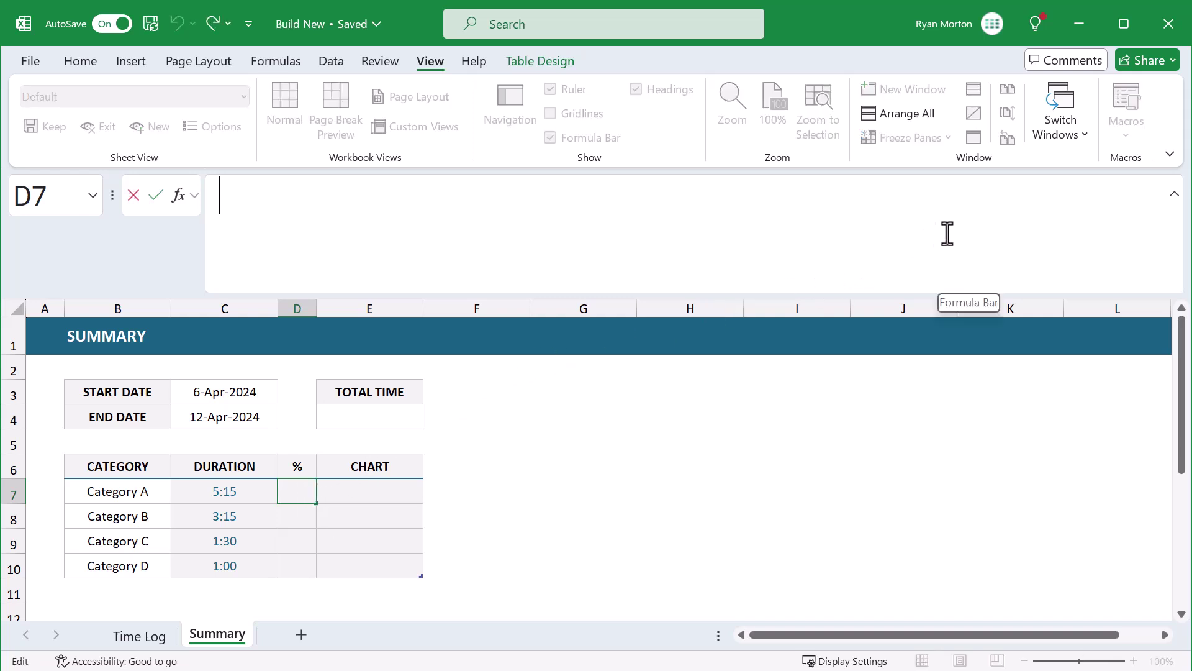
type("=")
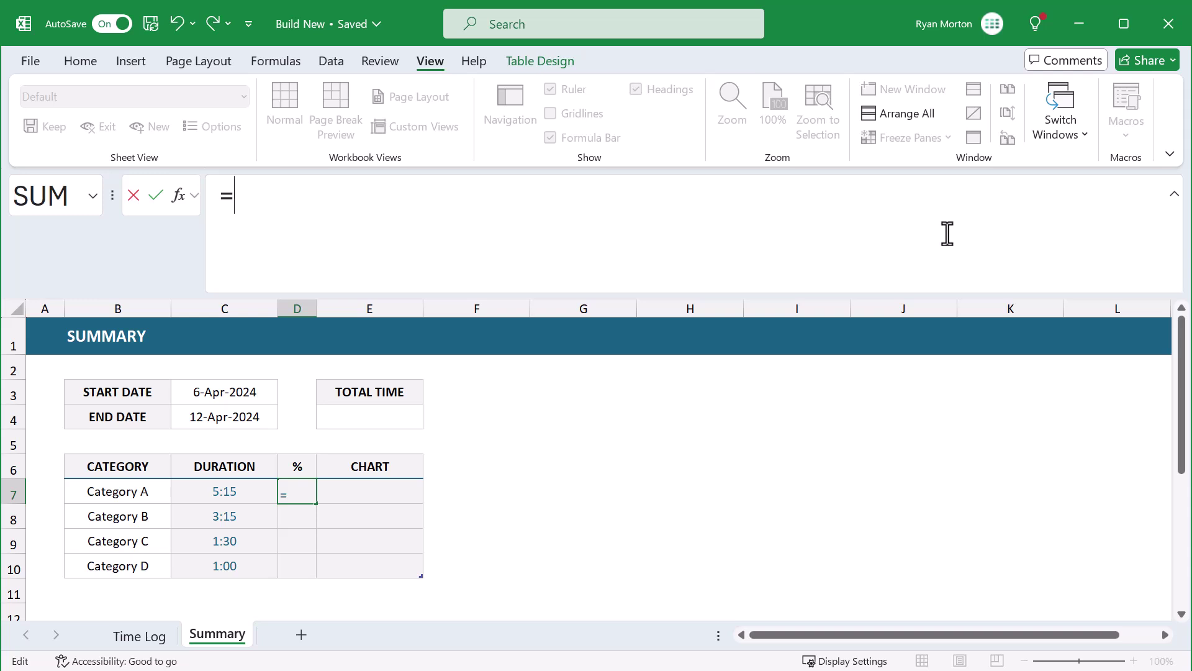
type("IF(")
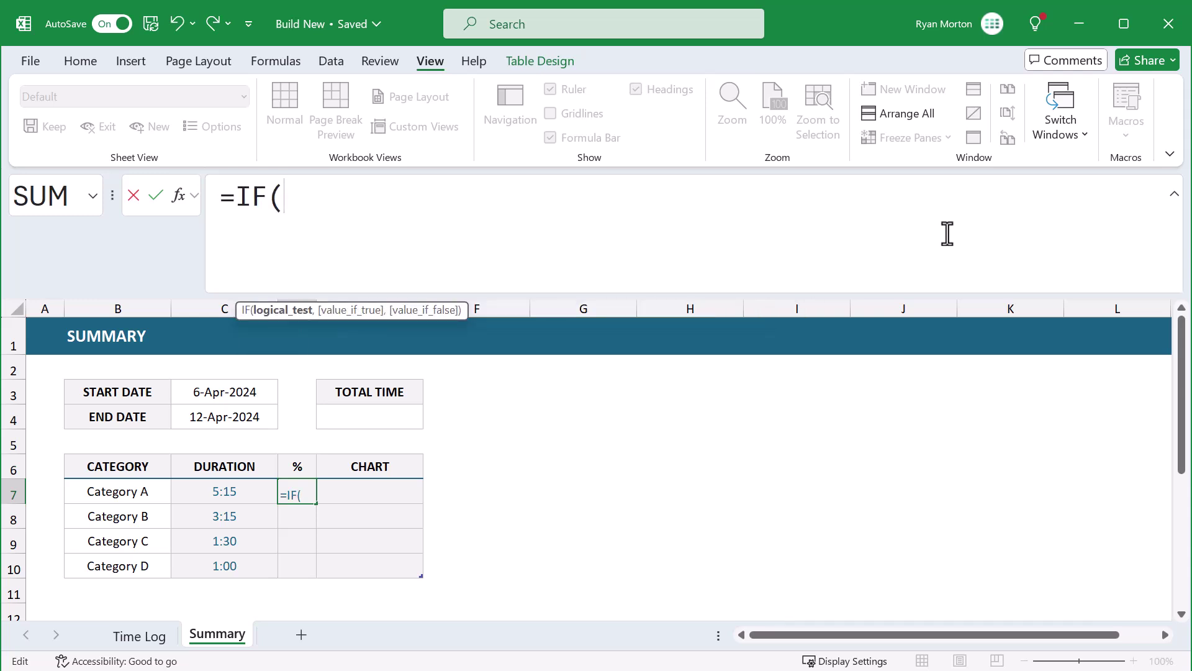
type("[@")
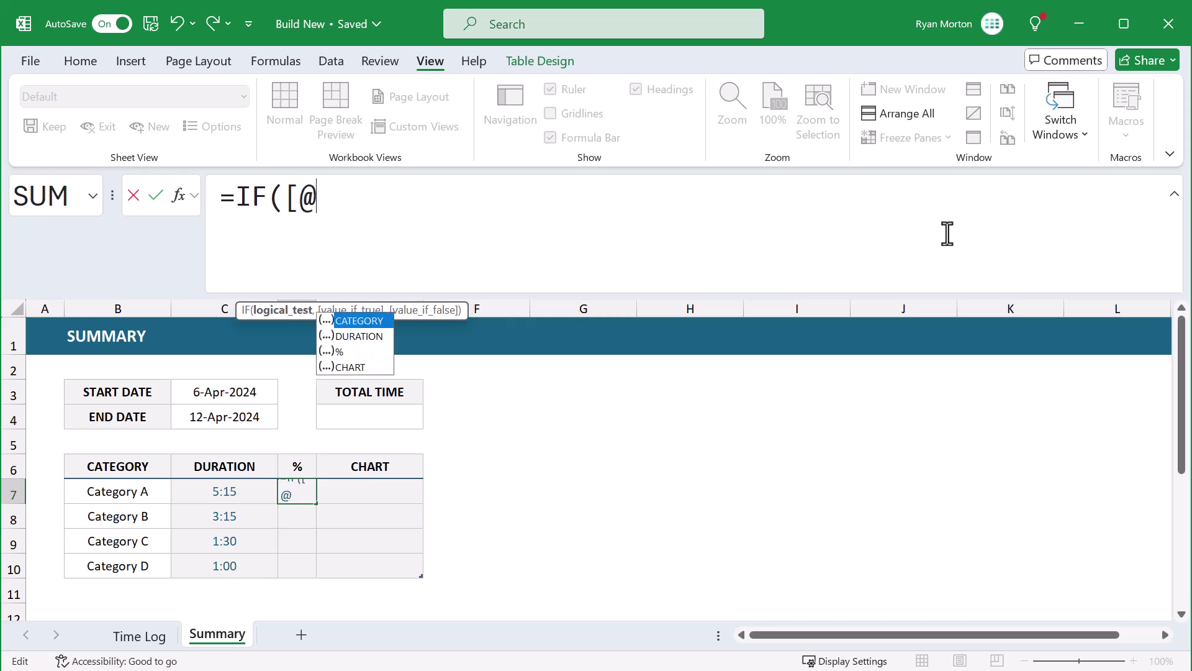
type("dur")
key("Tab")
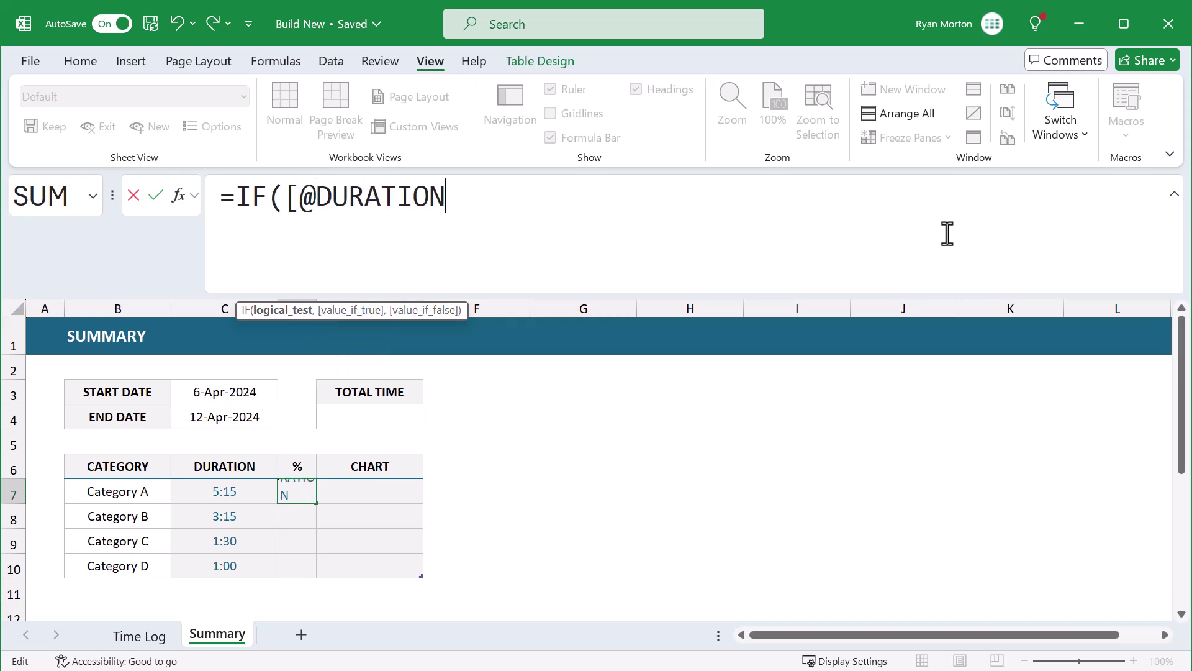
type("]=0,0")
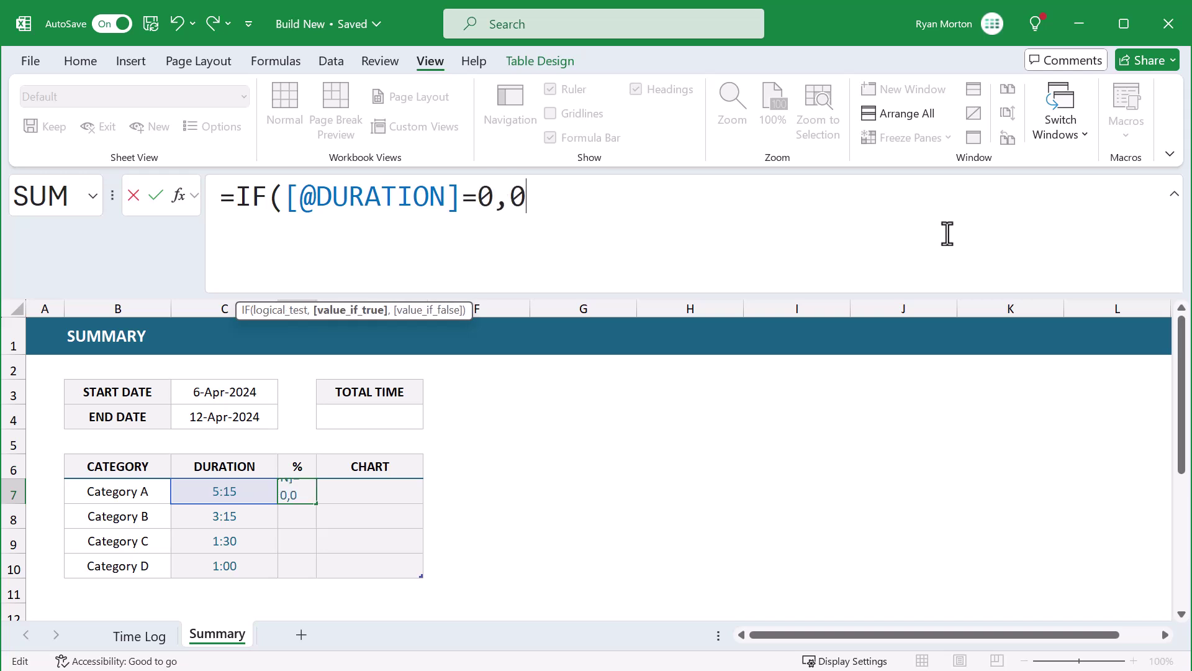
type(",")
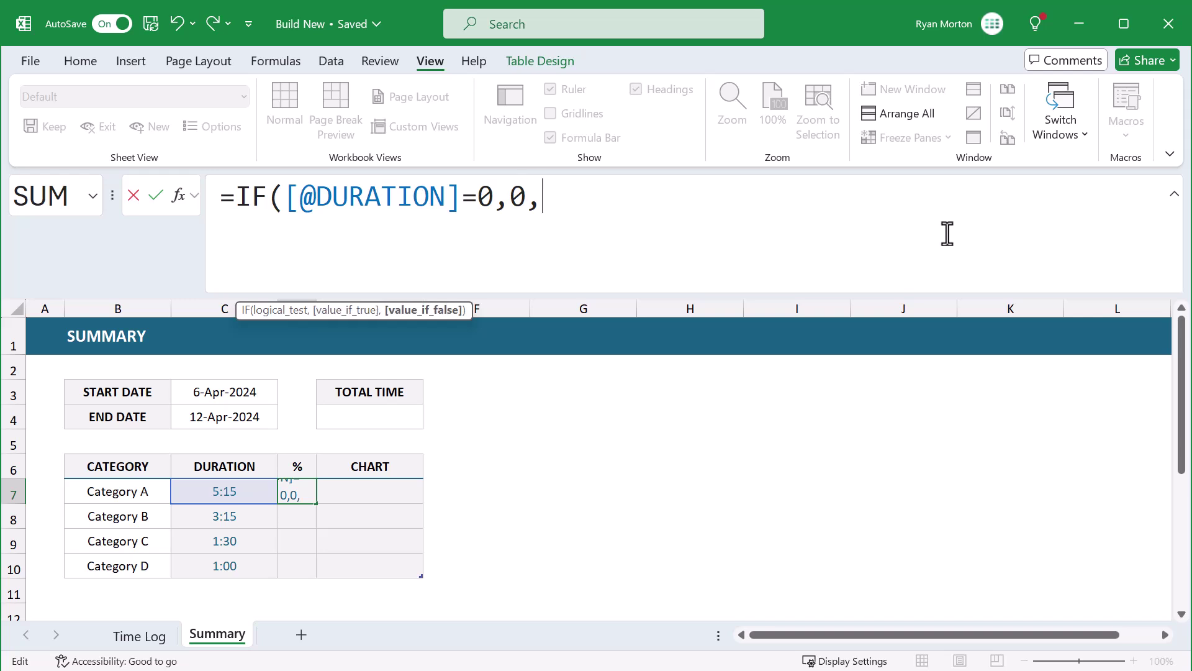
type("[@dur")
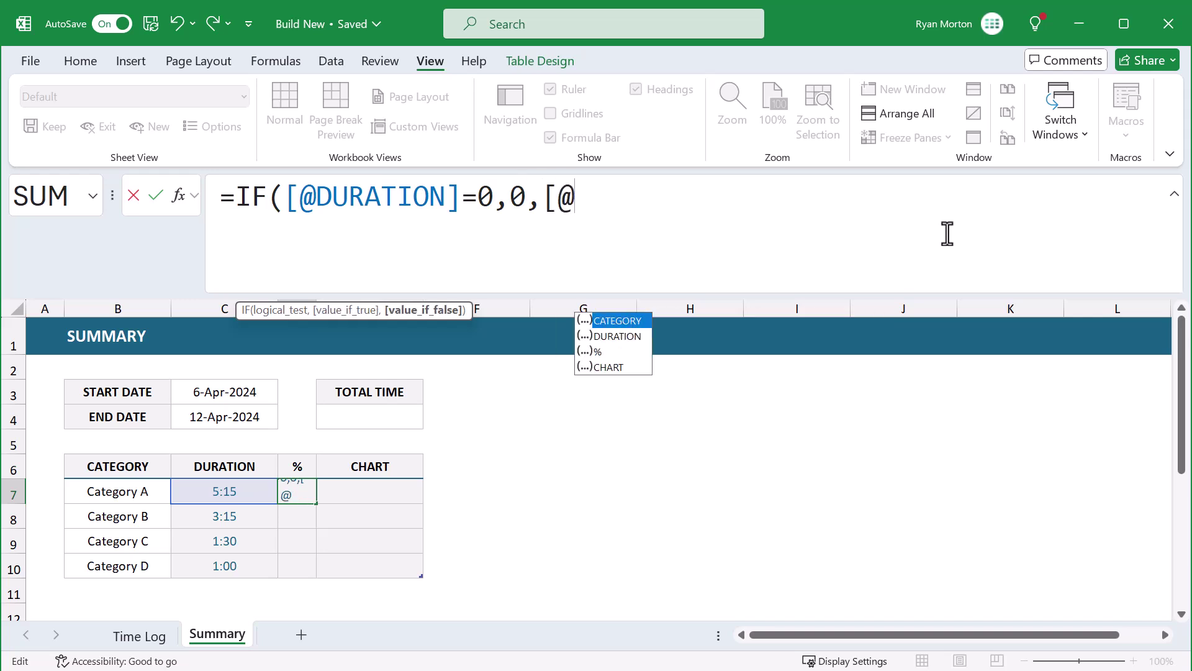
key("Tab")
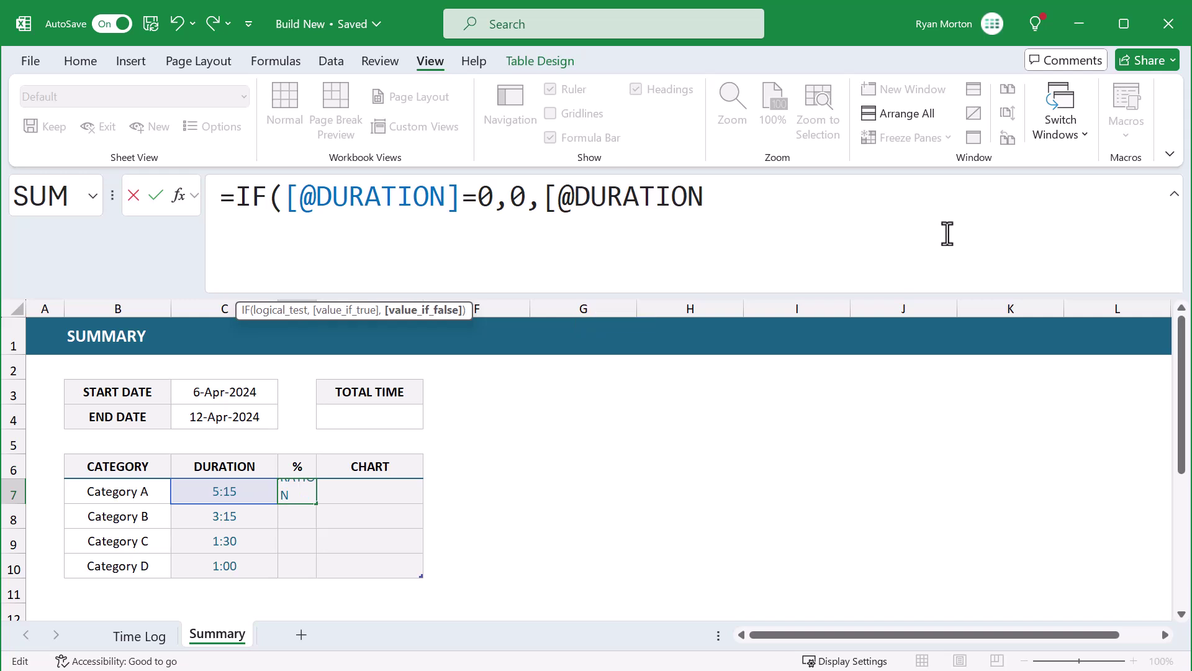
type("]/sum")
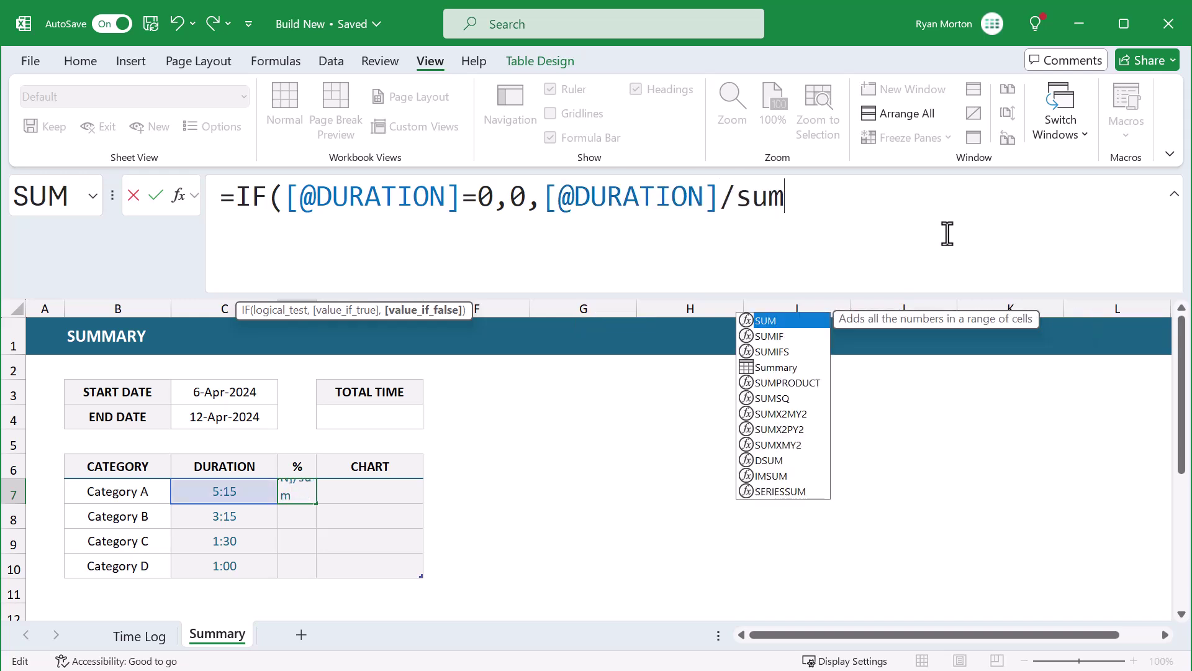
key("Tab")
type("[dur")
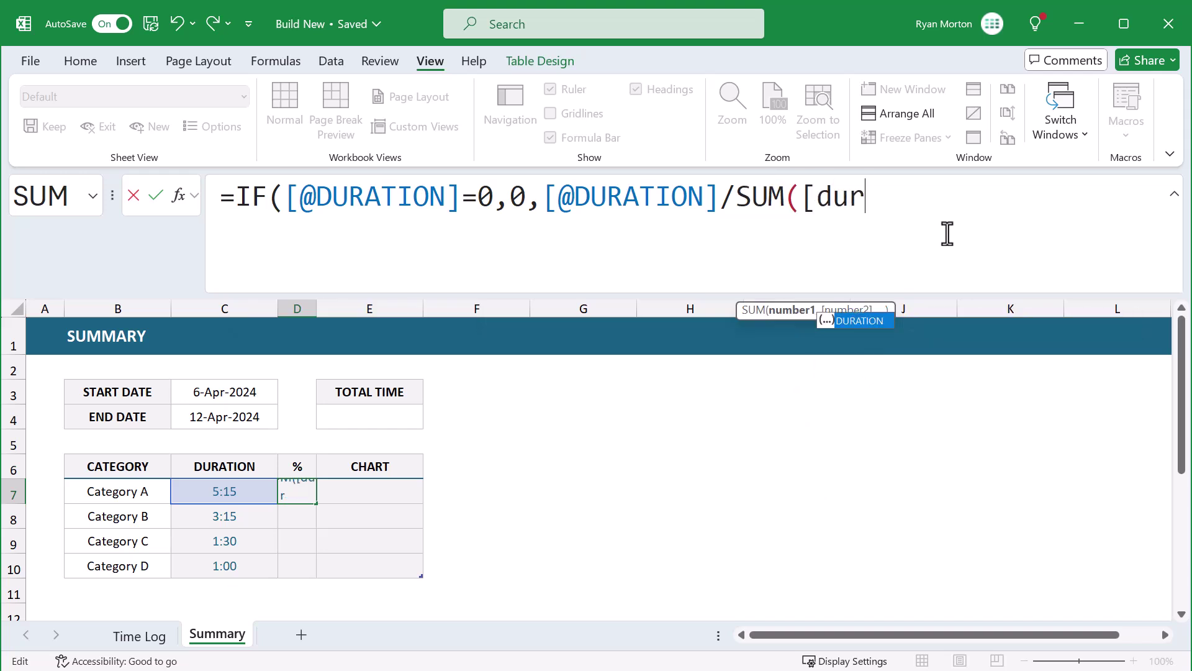
key("Tab")
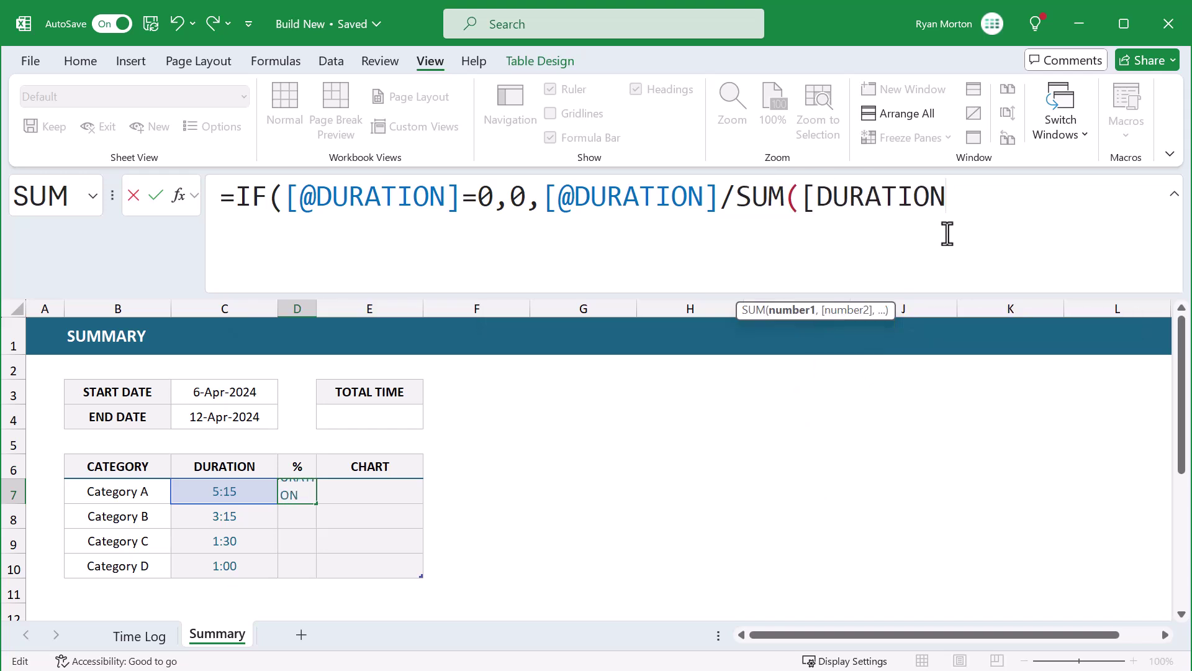
type("]")
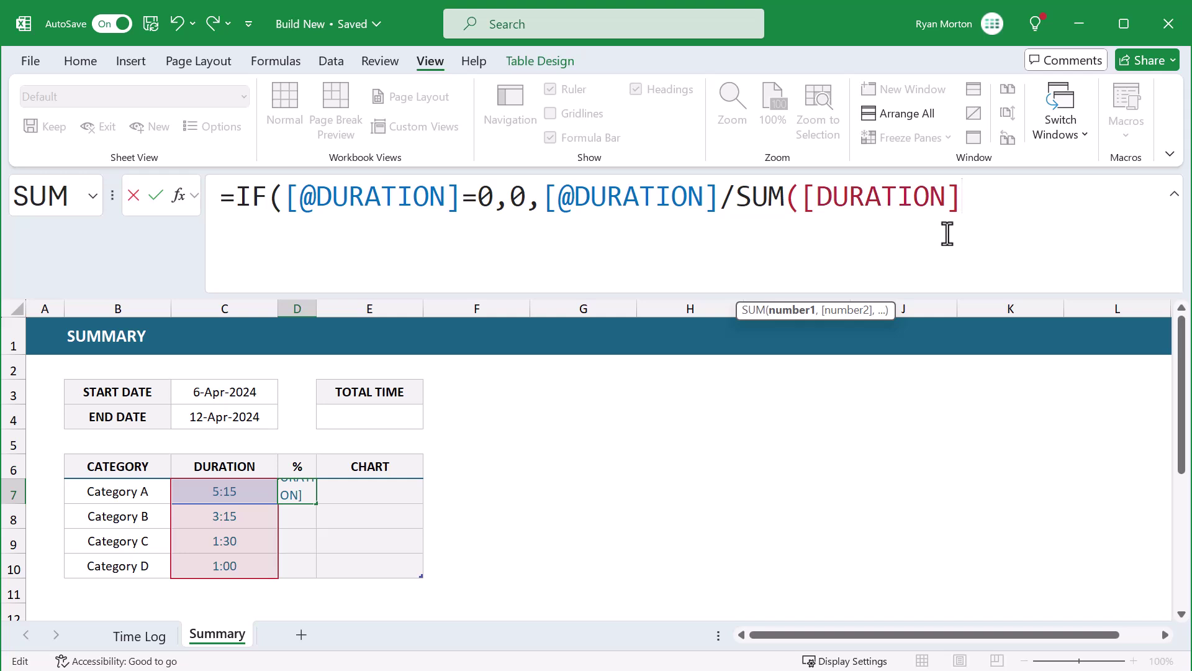
type("))")
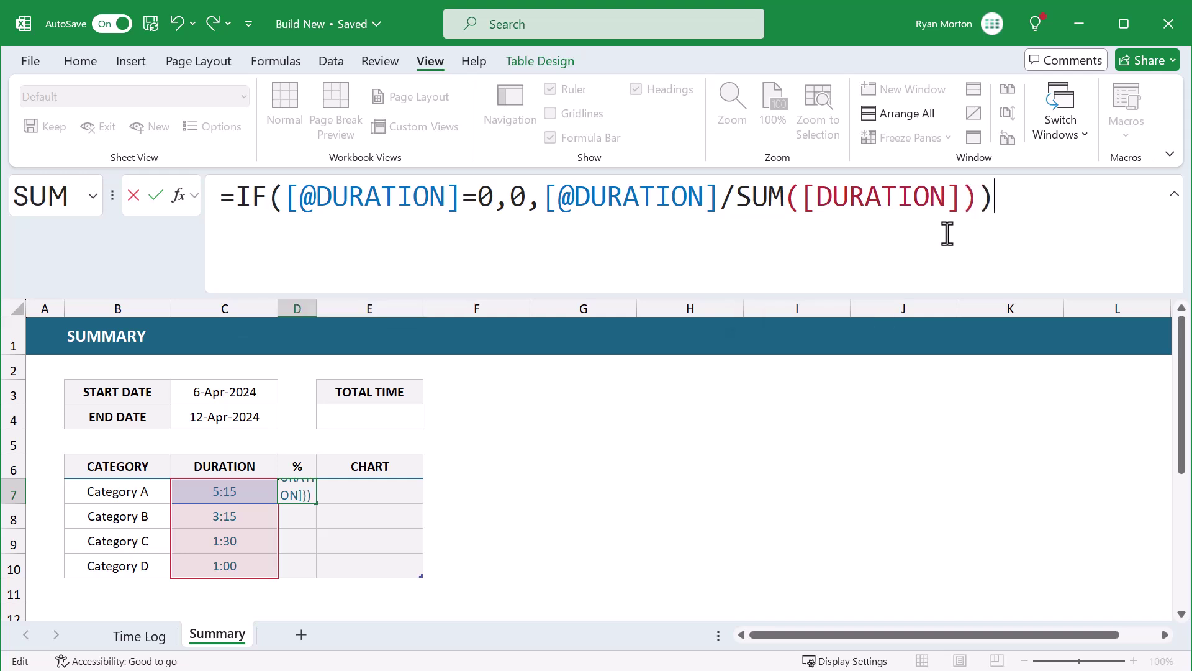
key("Return")
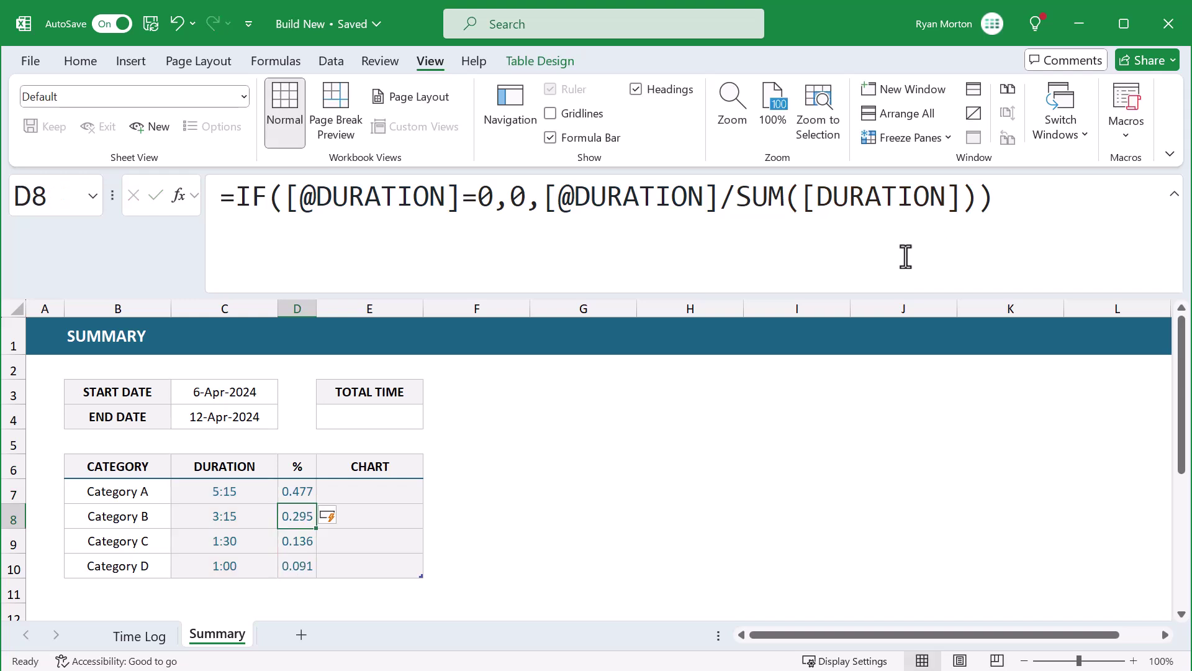
Apply Percent Style to D7:D10 so the shares read 48%, 30%, 14% and 9%
left_click(300, 455)
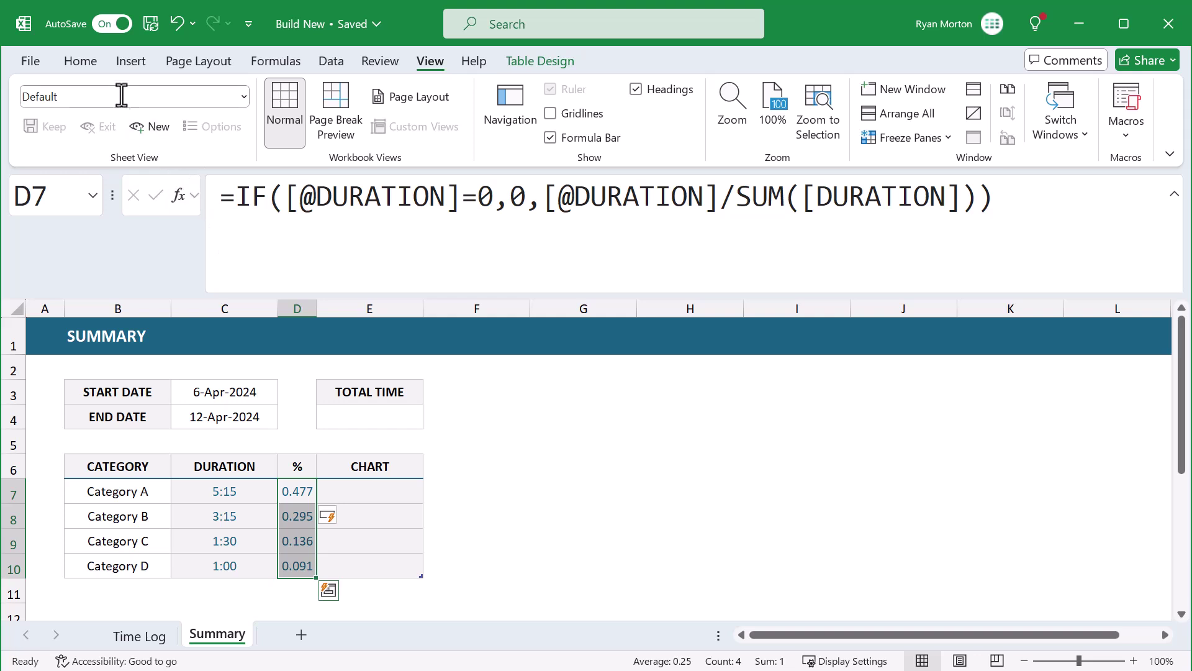
left_click(87, 62)
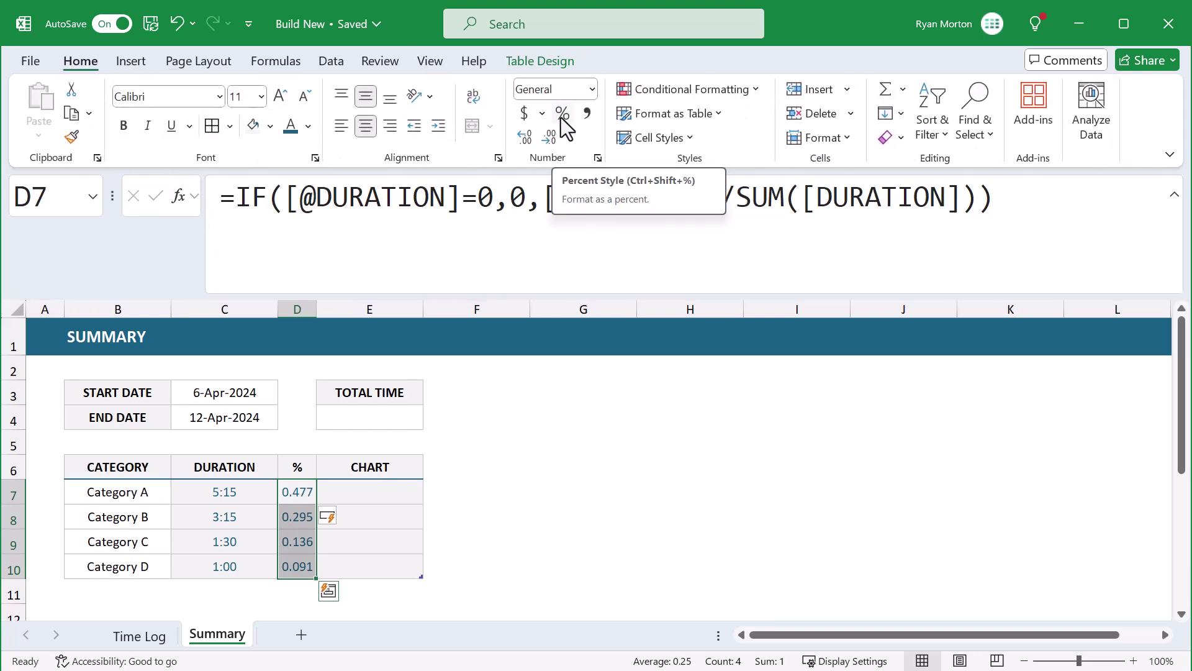
left_click(563, 115)
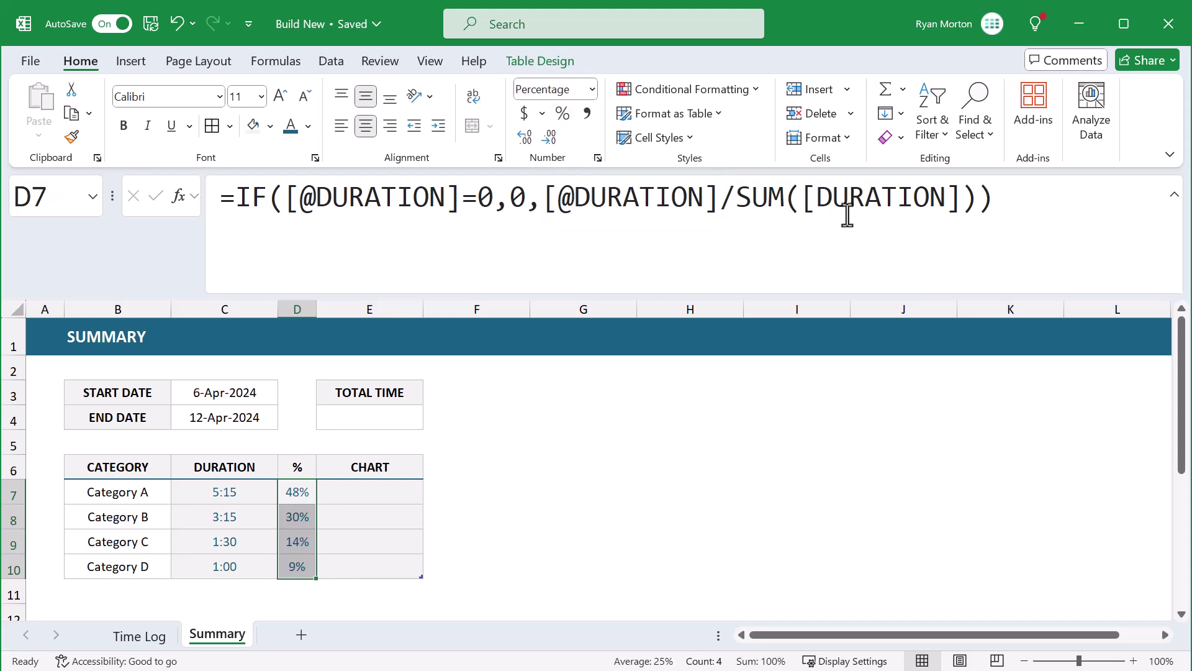
left_click(1174, 196)
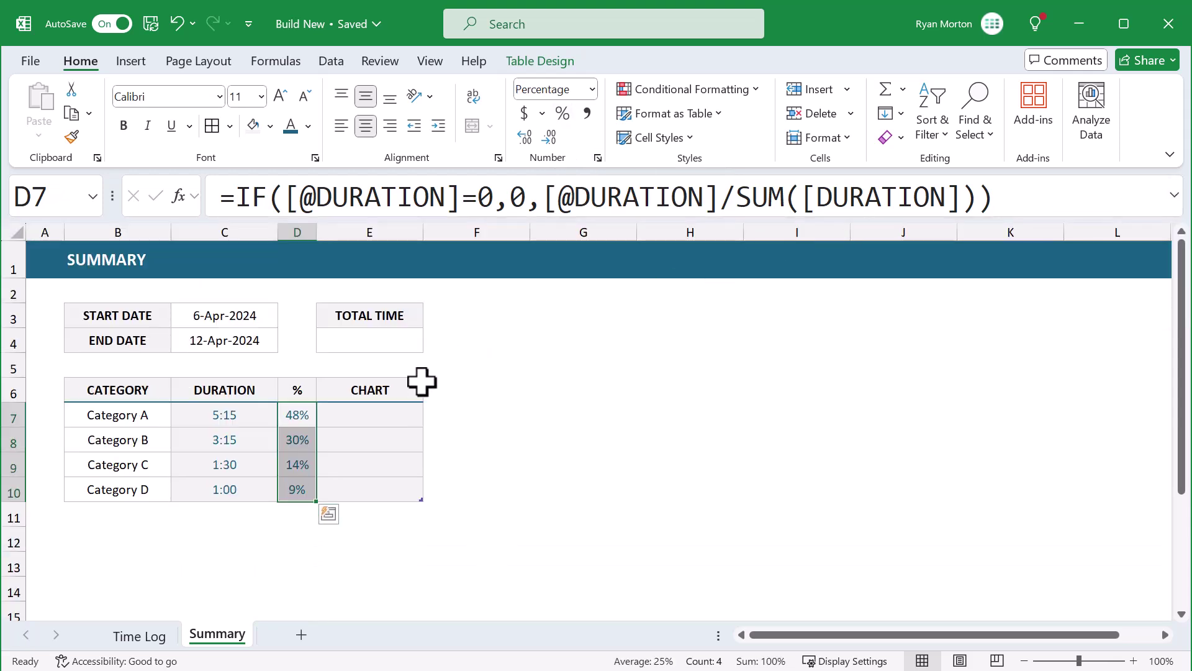
left_click(373, 413)
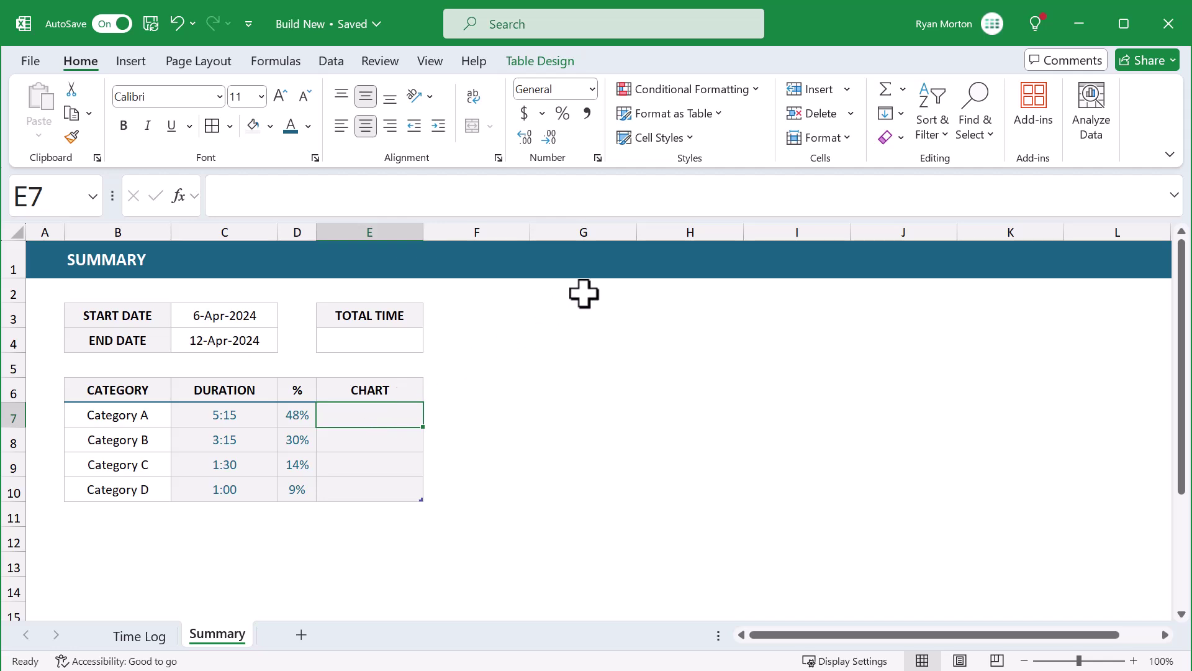
Enter =[@[%]] in E7 so the CHART column mirrors the percentages
left_click(799, 193)
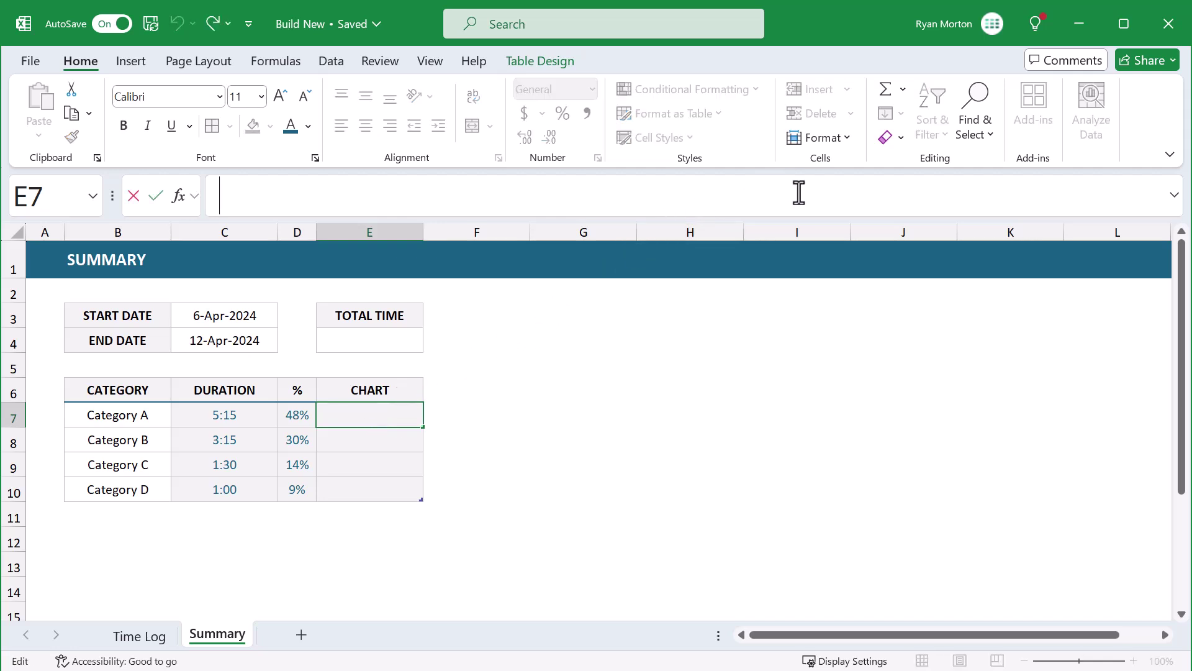
type("=")
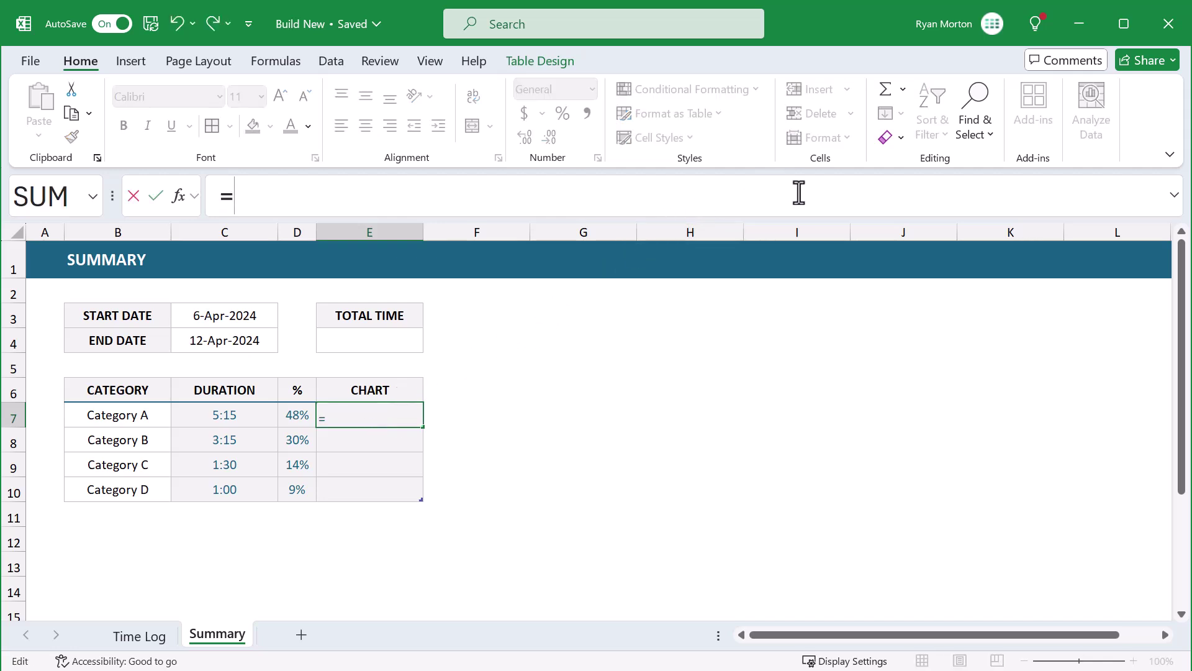
type("[@")
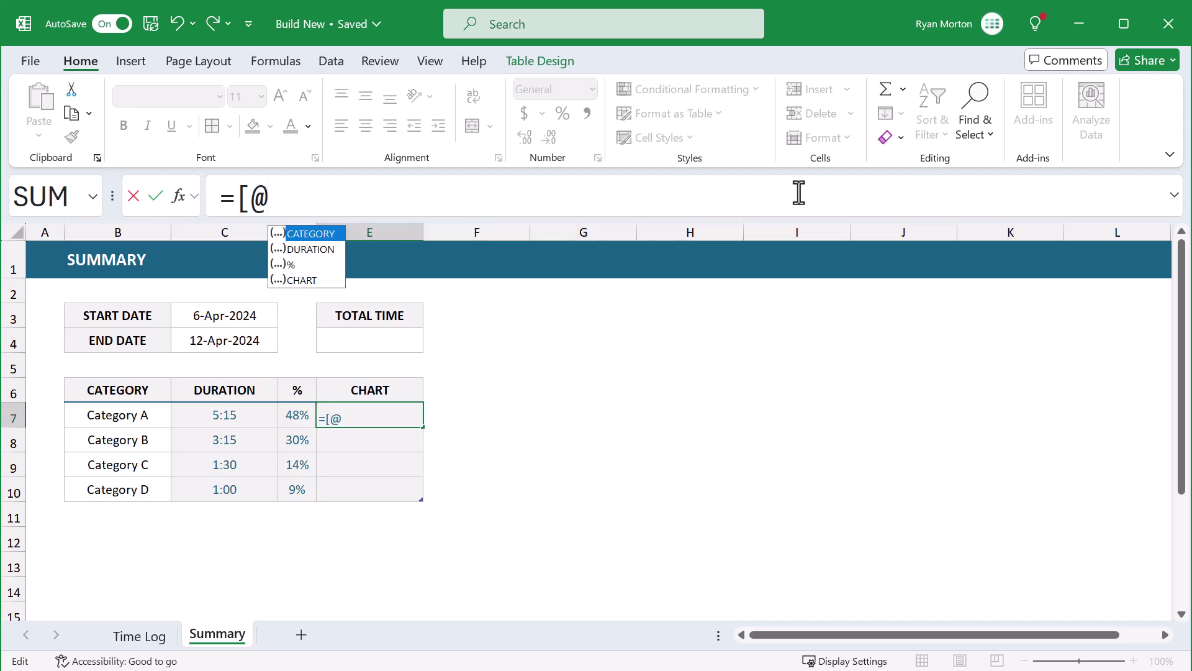
type("[%")
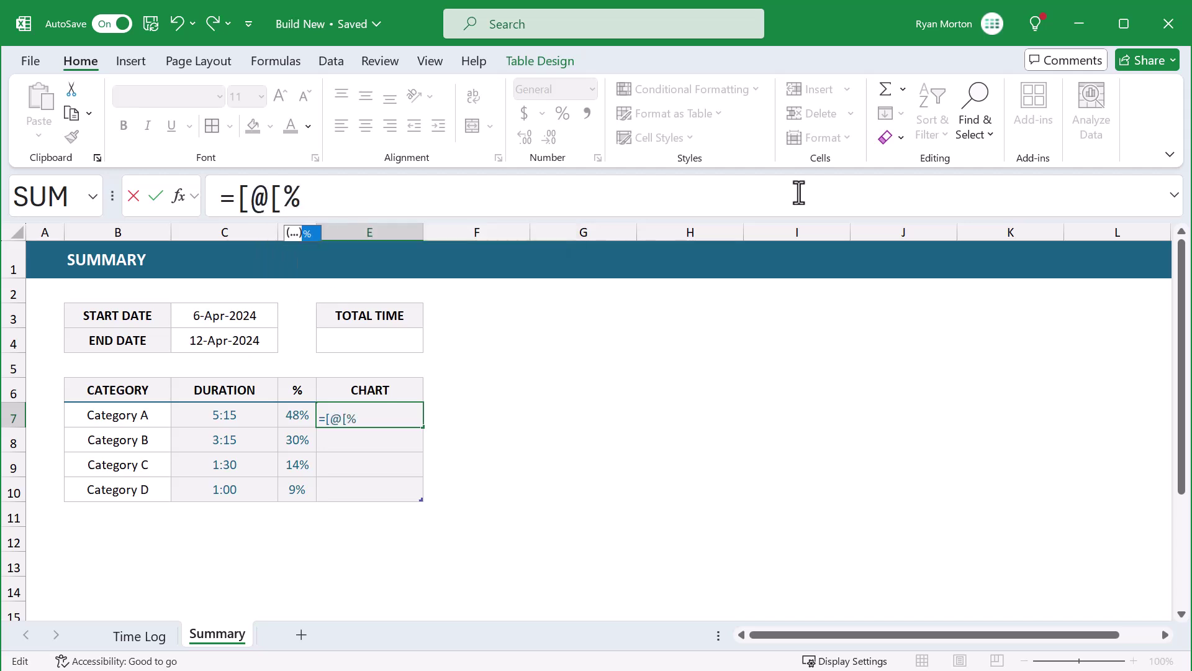
type("]]")
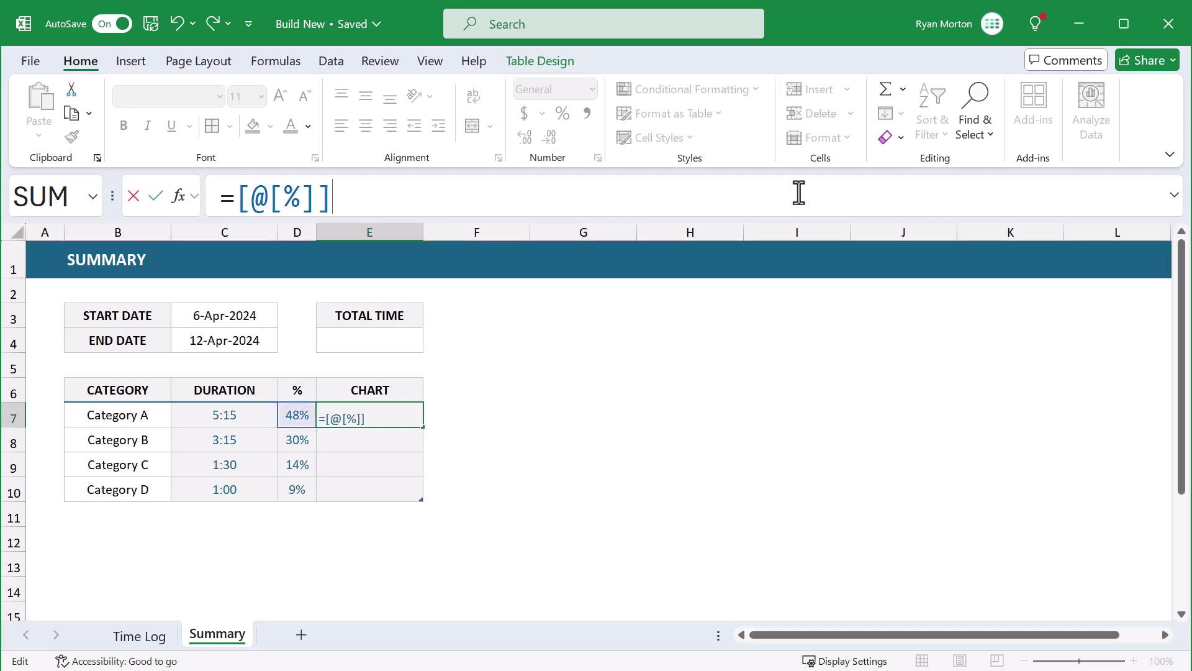
key("Return")
left_click(390, 417)
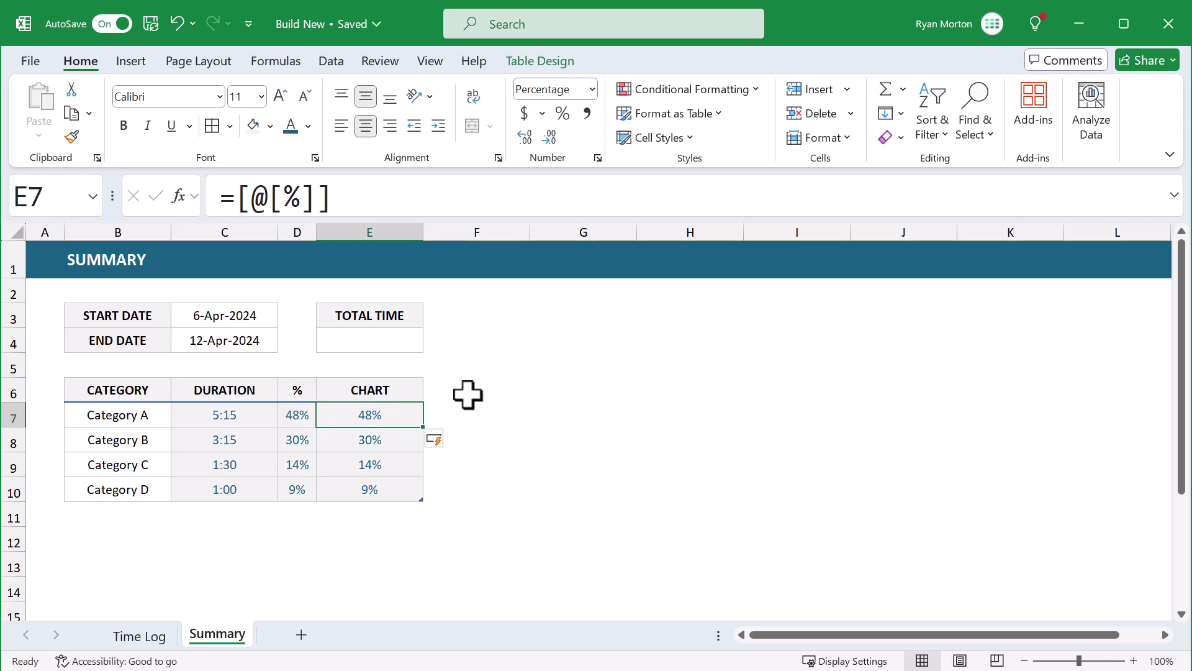
Create a data bar rule for E7:E10 showing bar only, scaled from number 0 to 1
left_click(400, 374)
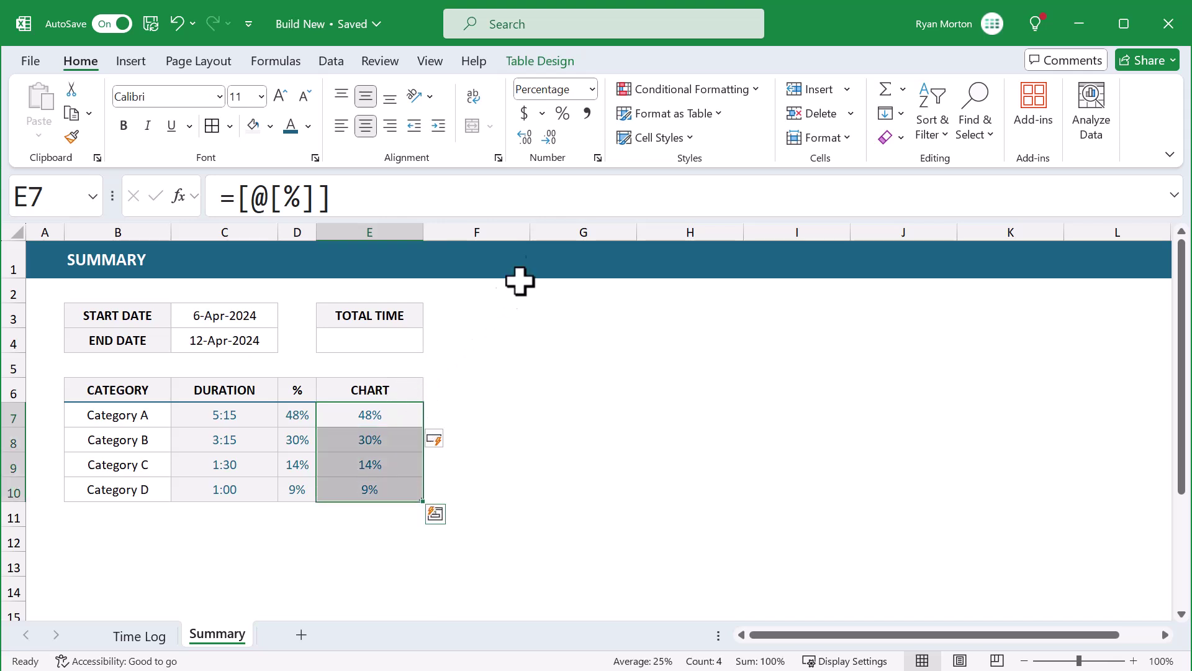
left_click(720, 93)
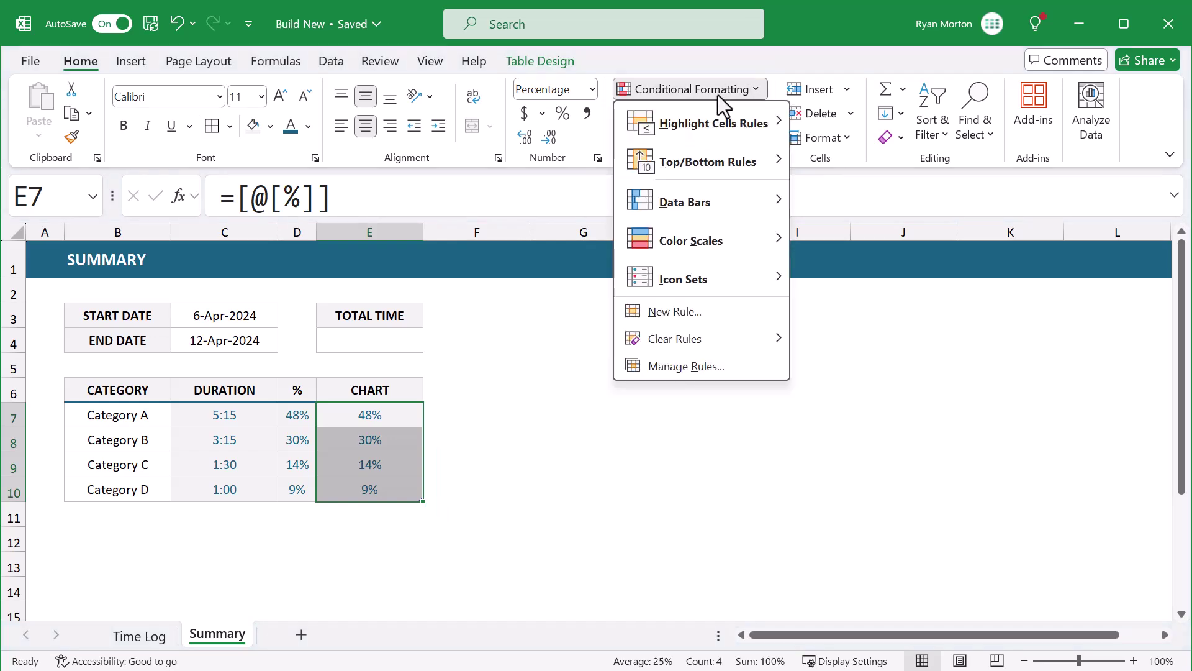
mouse_move(698, 202)
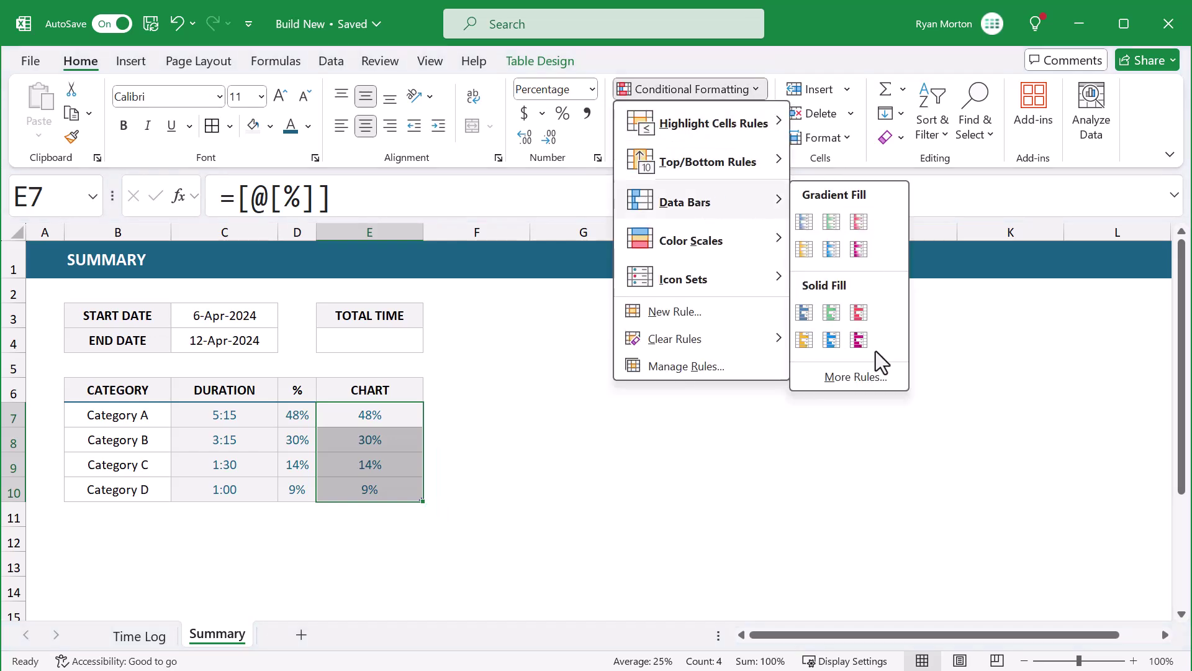
left_click(876, 384)
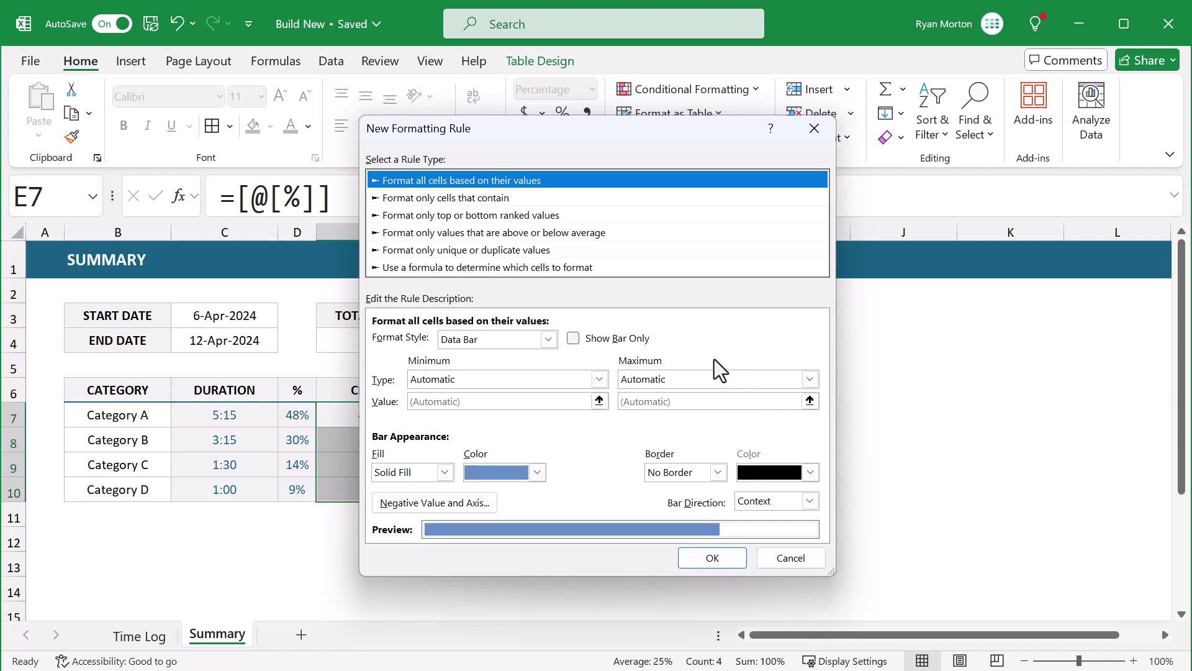
left_click(574, 340)
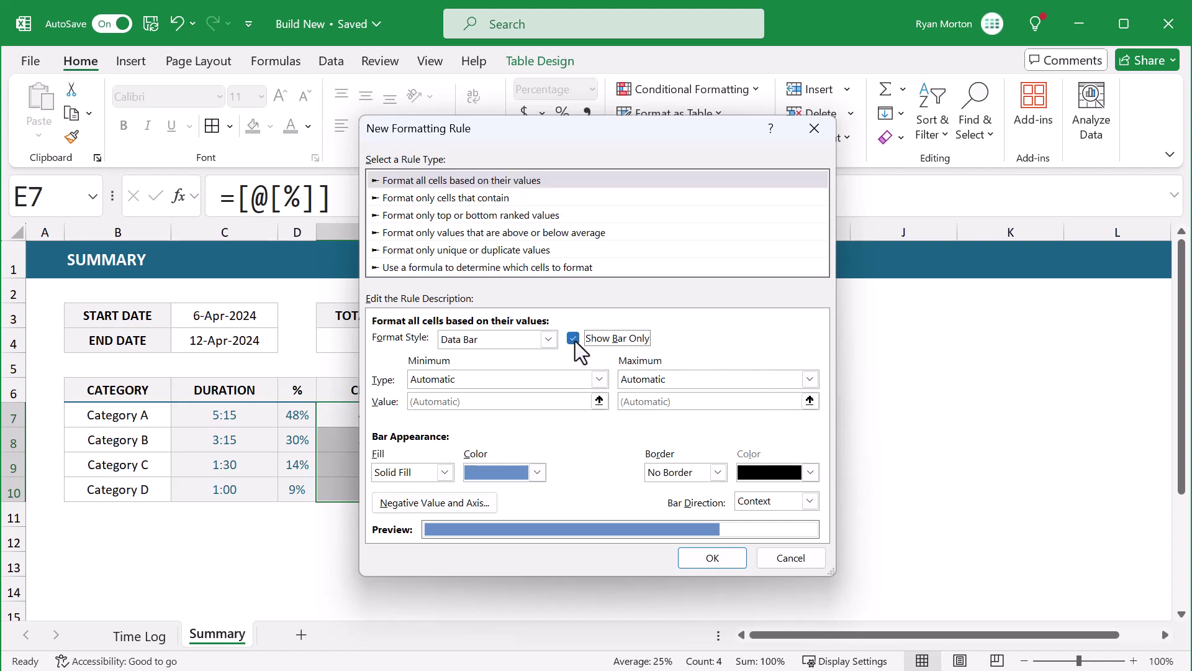
left_click(542, 377)
left_click(520, 407)
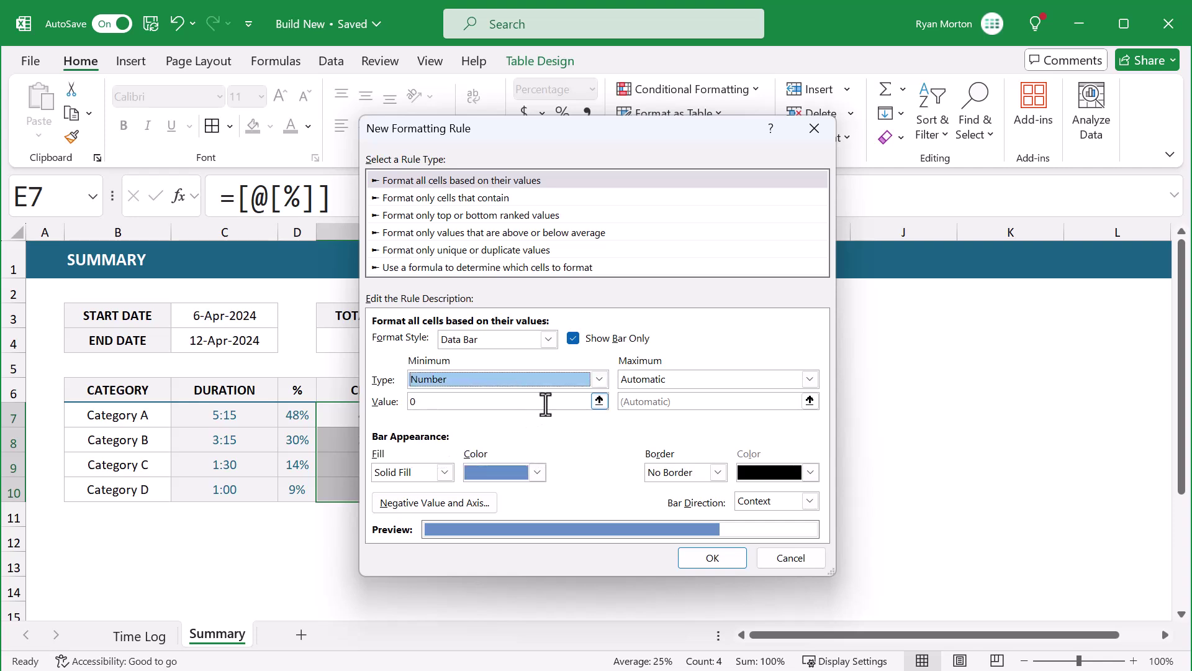
left_click(645, 381)
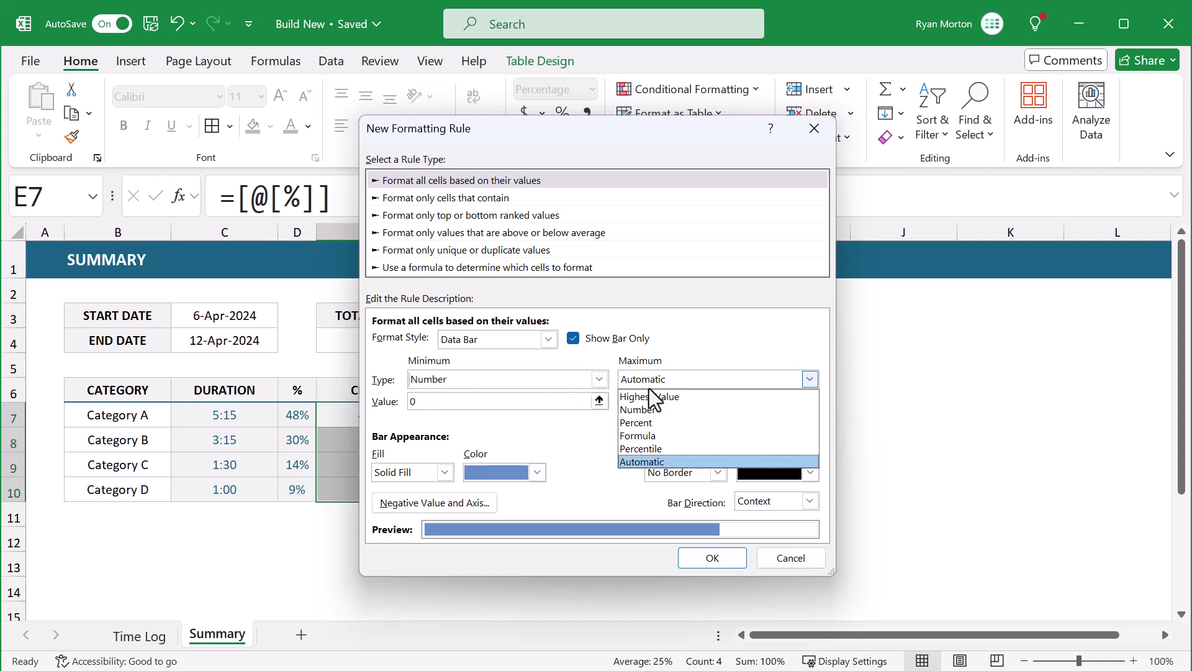
left_click(651, 410)
left_click(649, 401)
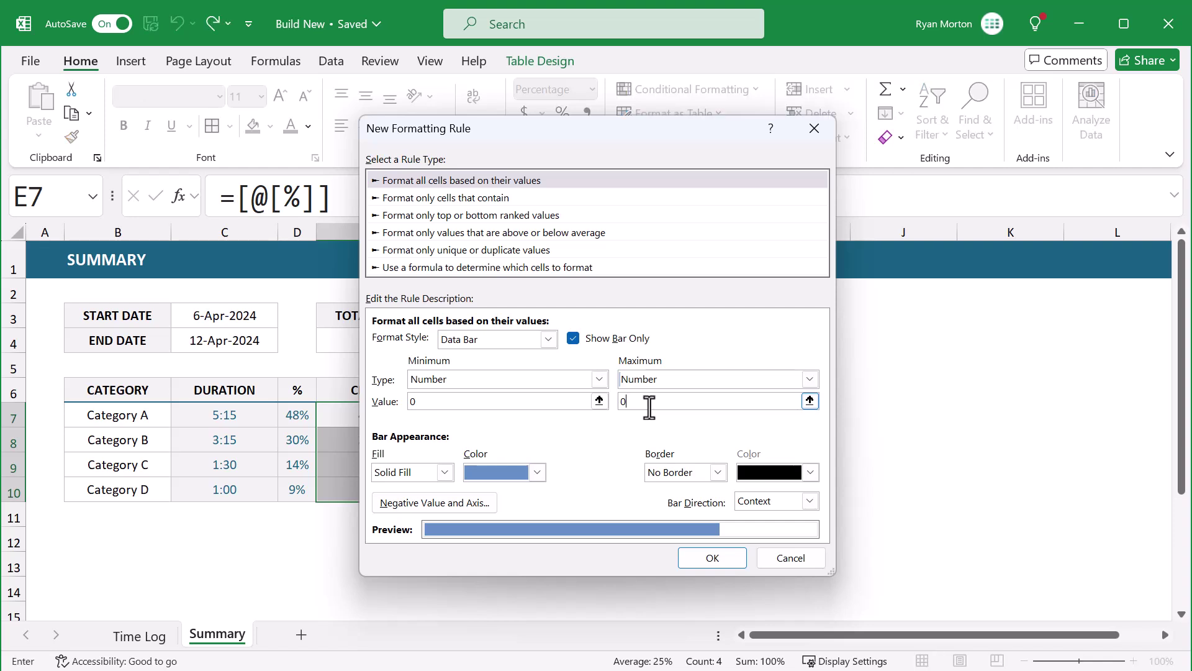
key("BackSpace")
Give the data bars a dark teal gradient fill and apply the rule
left_click(445, 472)
left_click(433, 500)
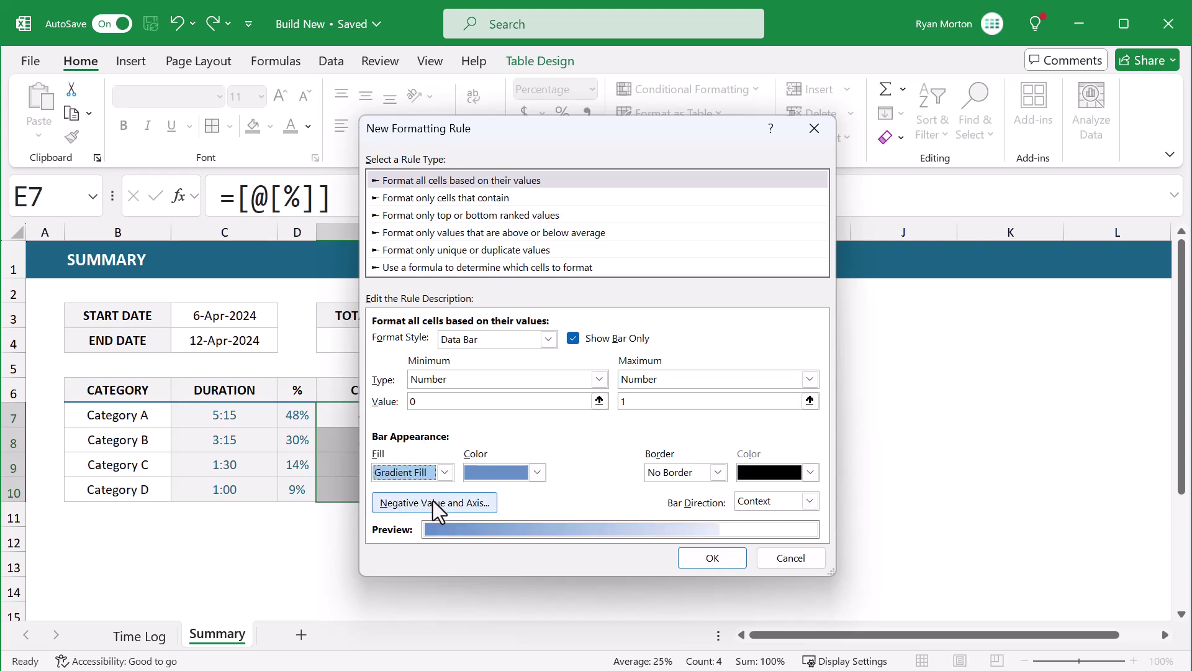
left_click(538, 472)
left_click(537, 518)
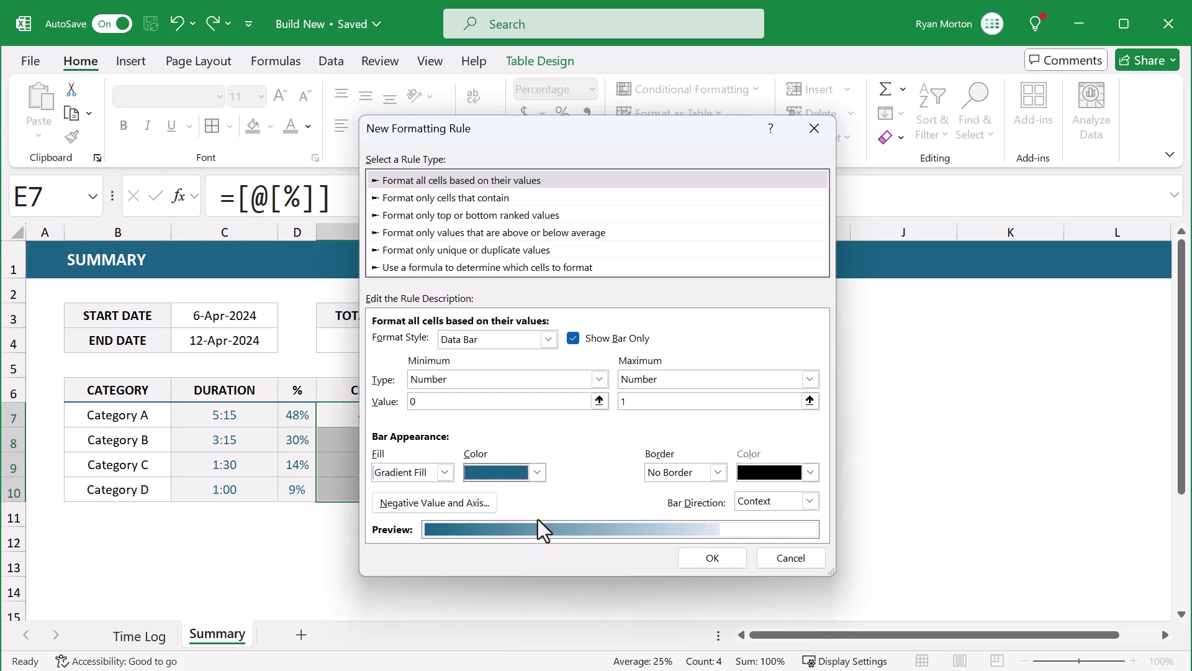
left_click(707, 557)
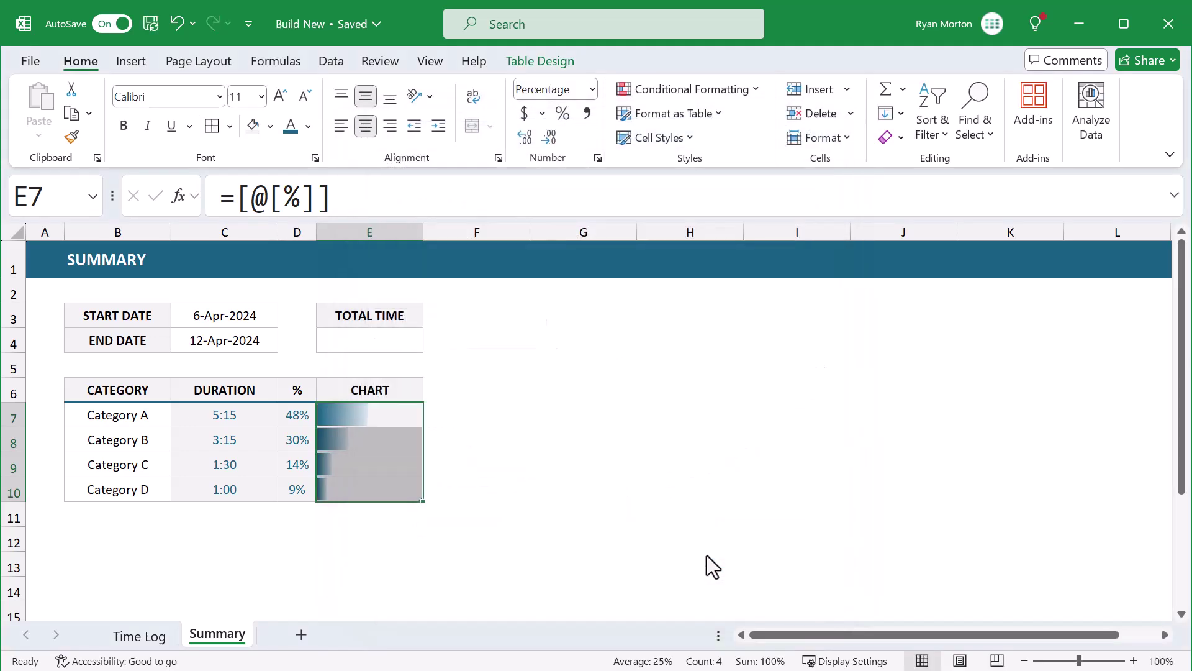
left_click(219, 536)
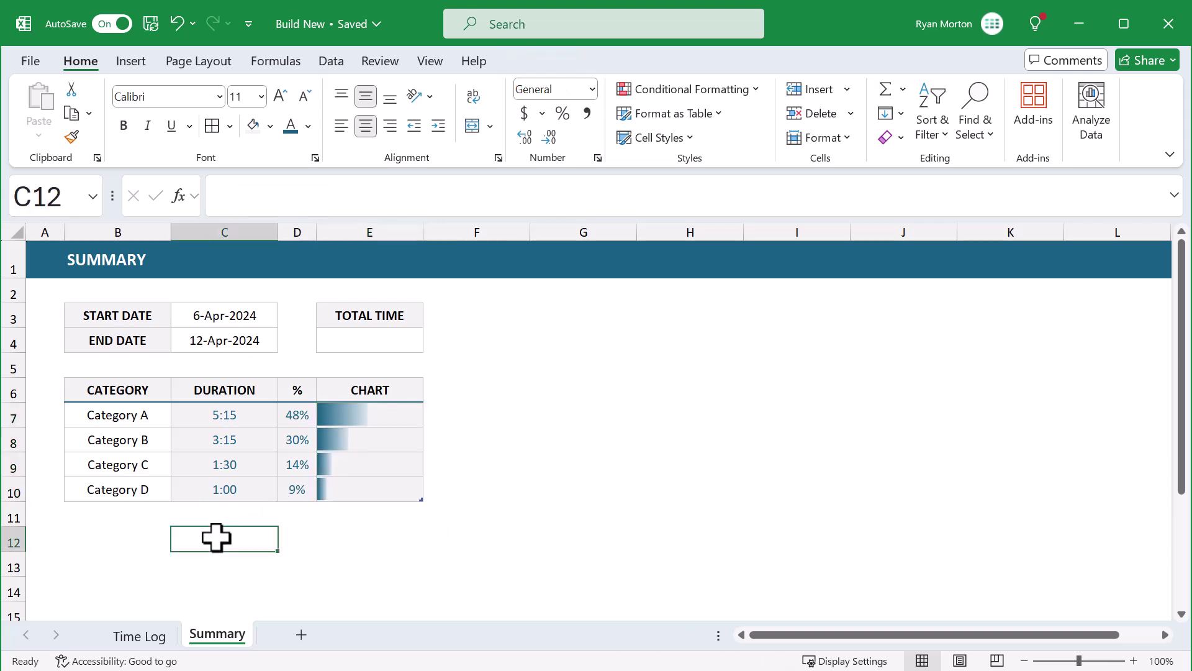
Enter =SUM(Summary[DURATION]) in E4 so TOTAL TIME shows 11:00
left_click(392, 340)
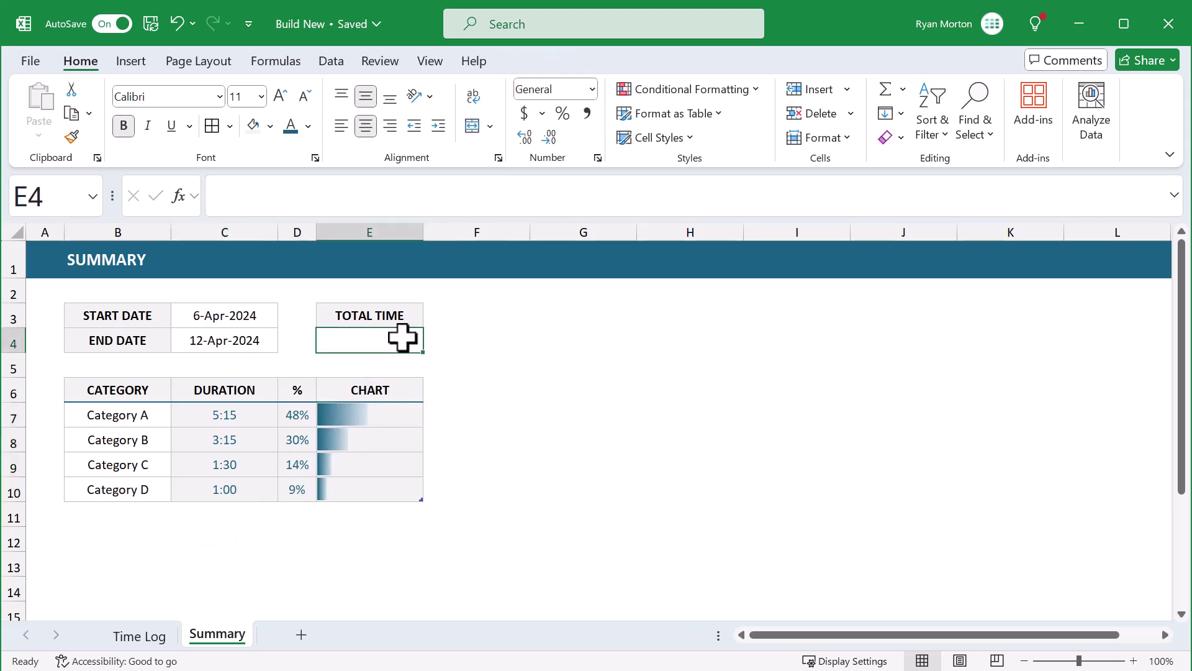
left_click(730, 195)
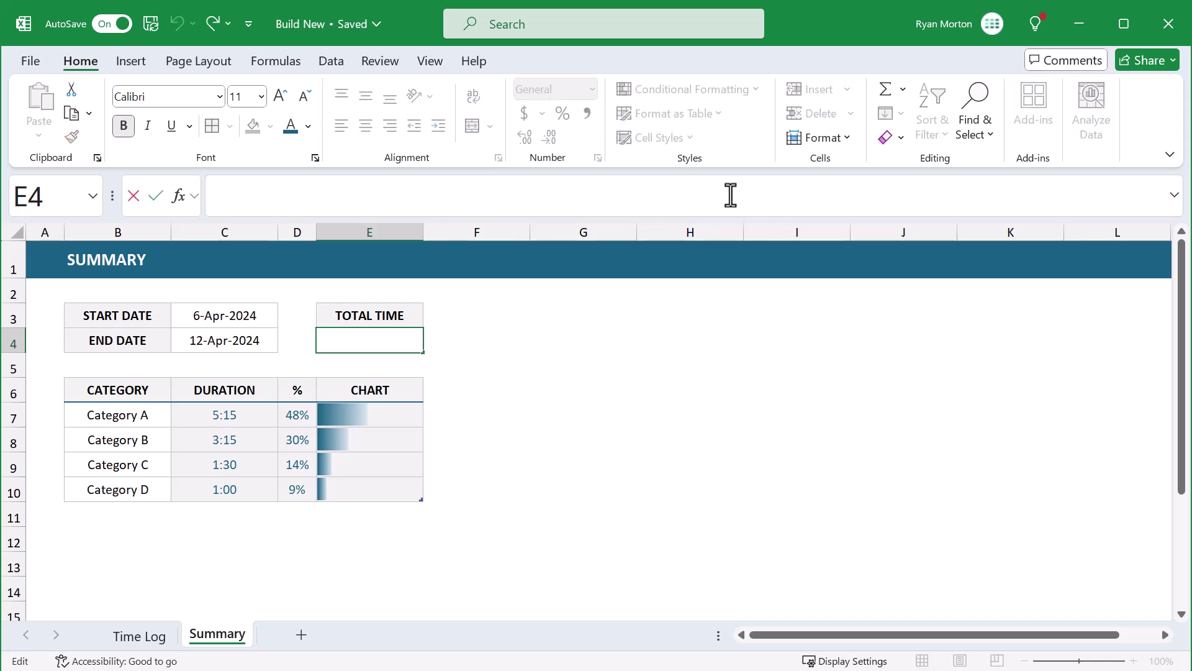
type("=sum")
key("Tab")
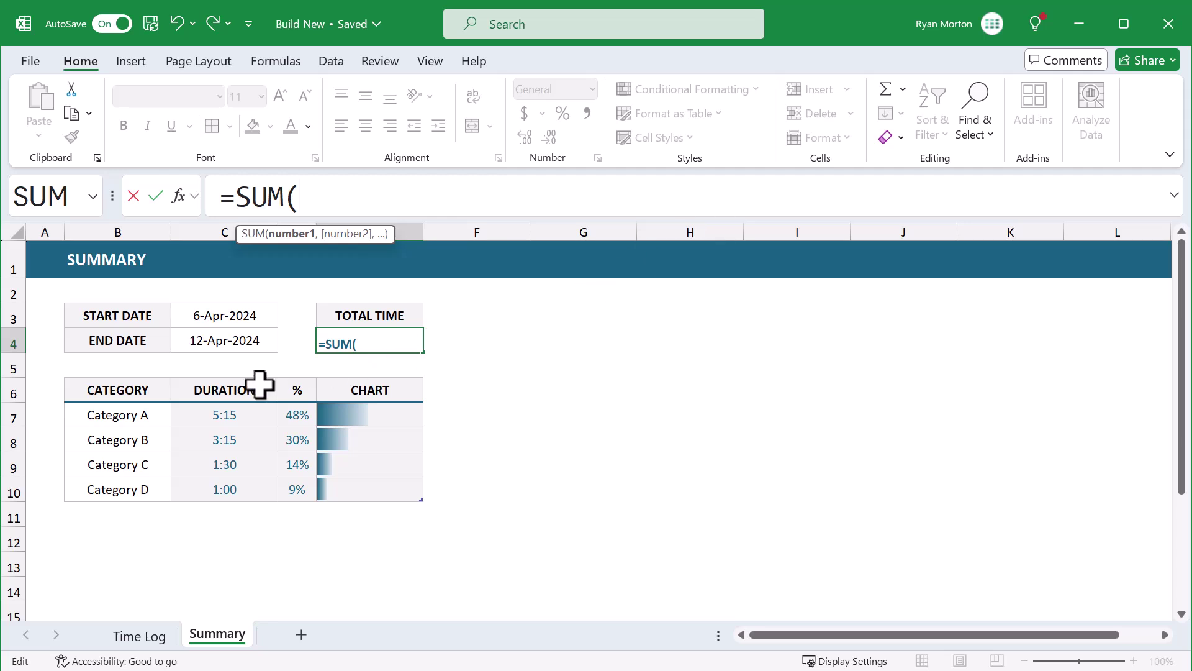
type("summ")
key("Tab")
type("[dur")
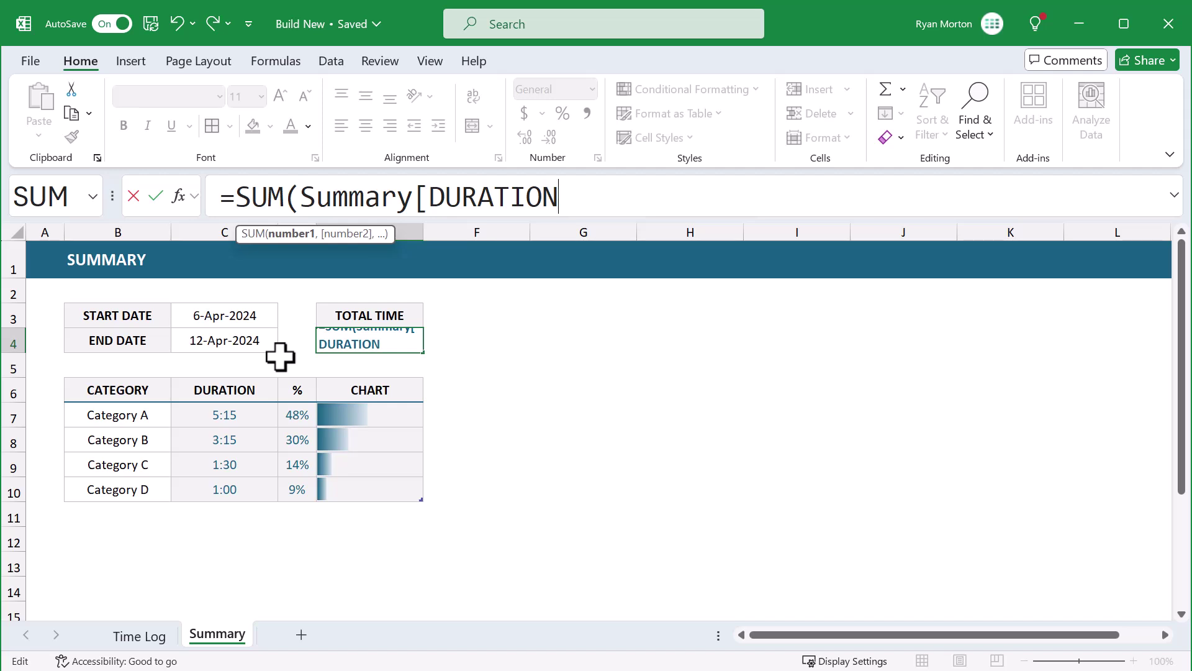
type("])")
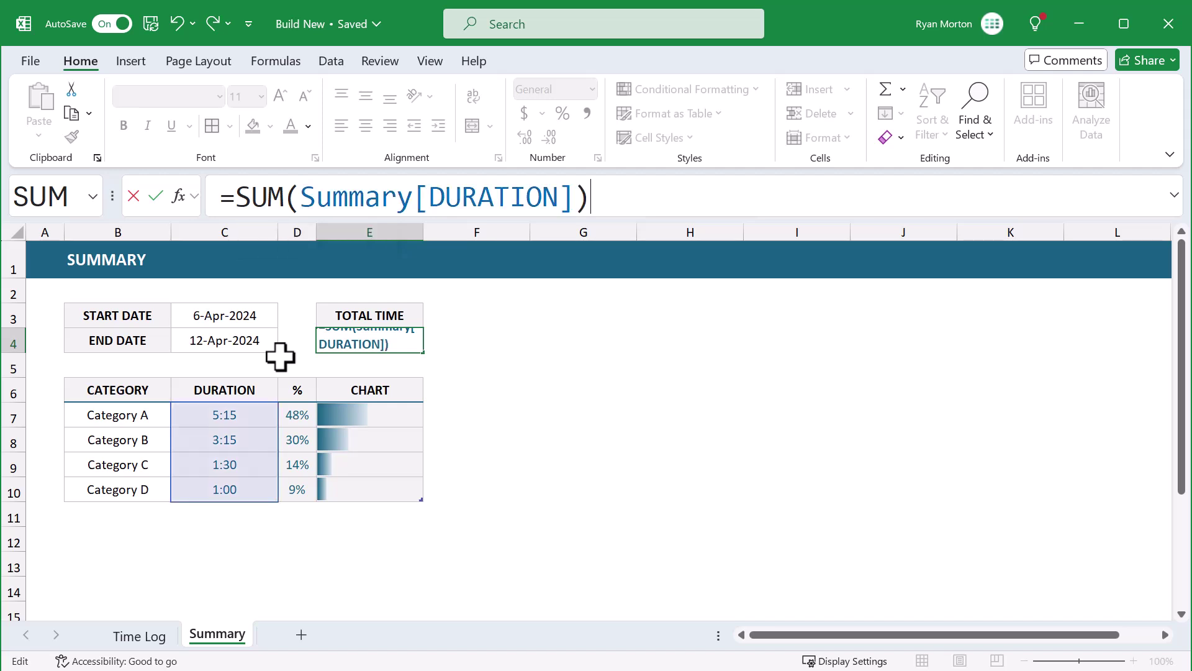
key("Return")
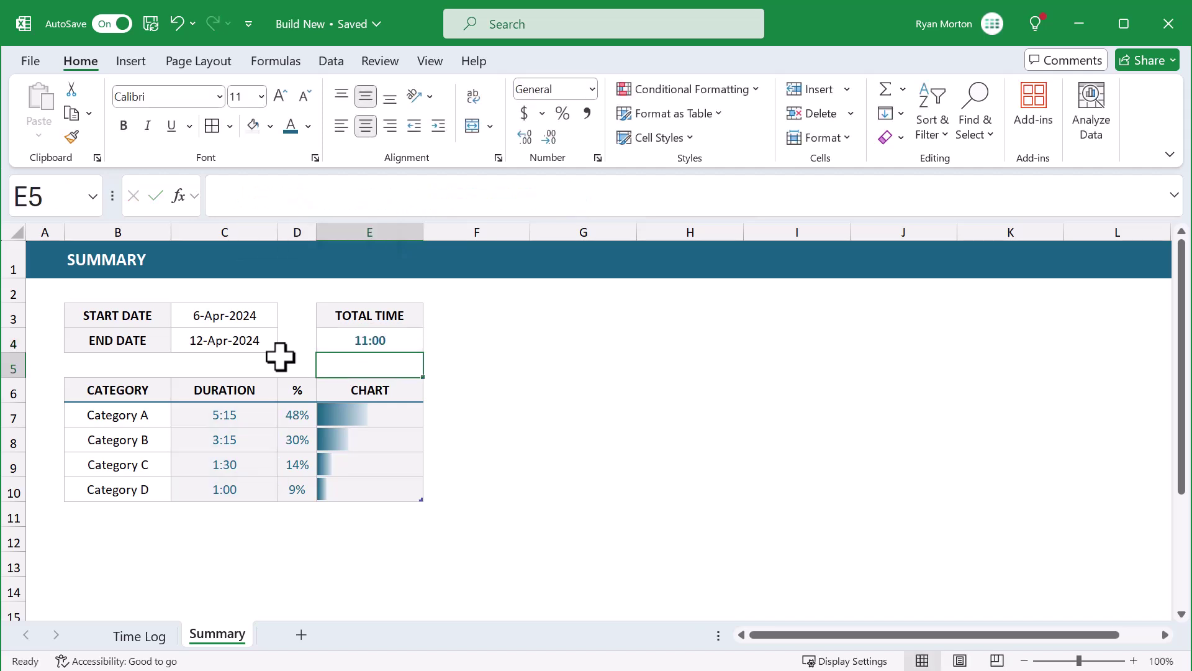
left_click(345, 343)
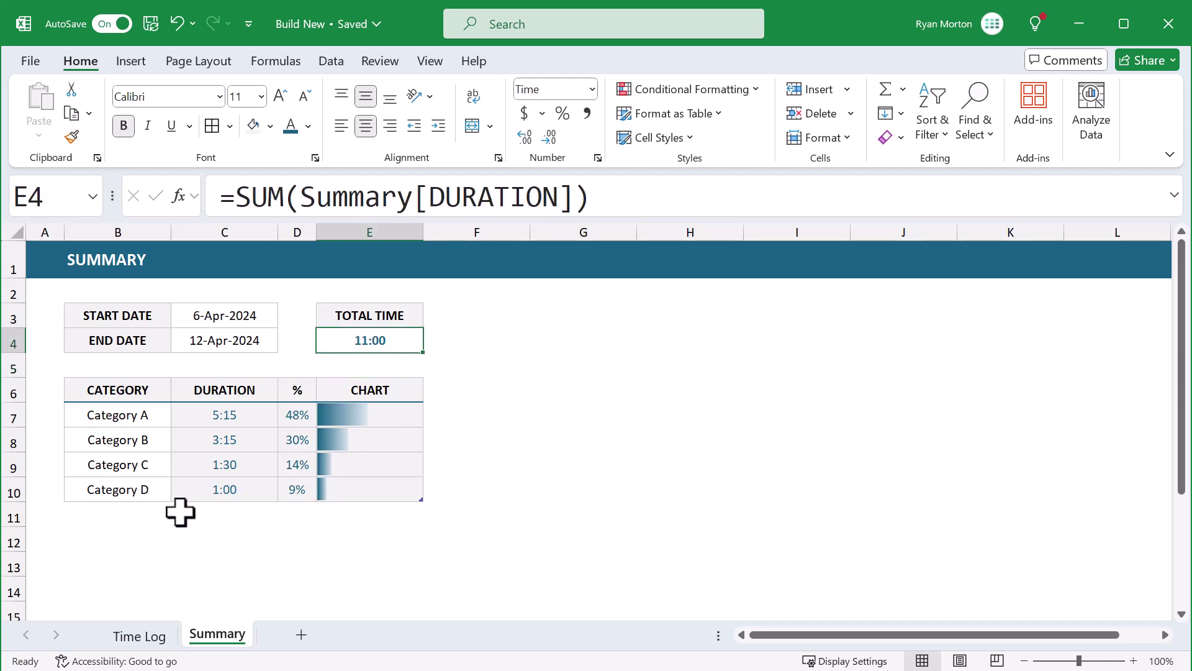
Resize the table down to row 12 and name the new rows Category E and Category F
left_click(104, 544)
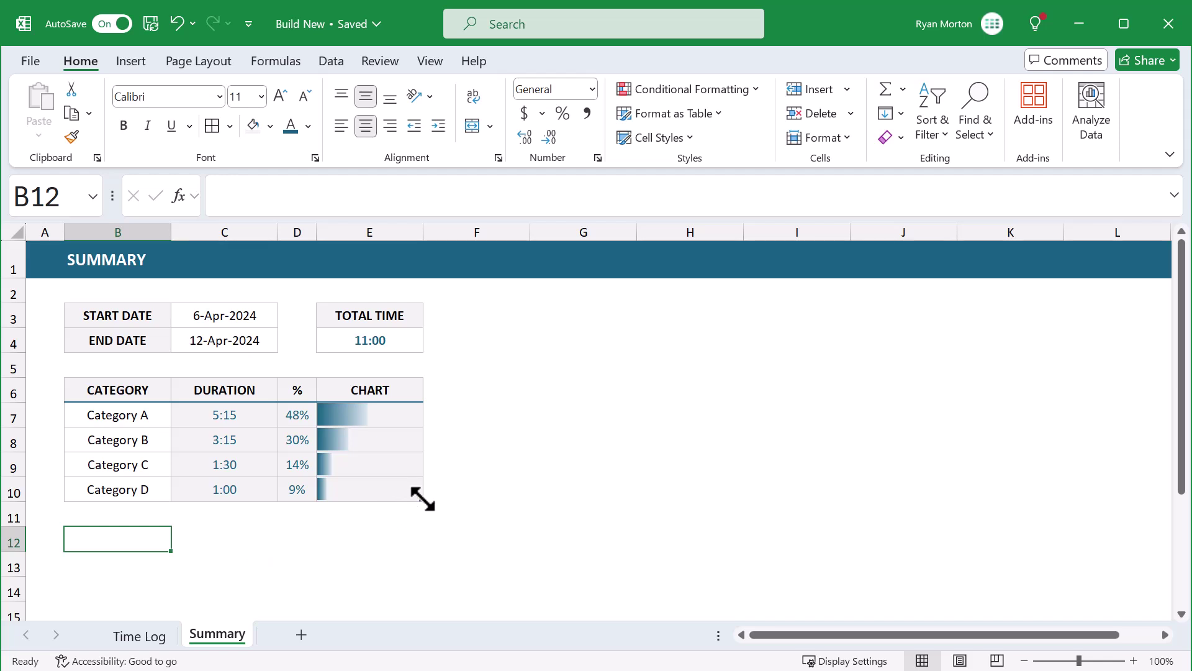
left_click_drag(422, 499, 421, 540)
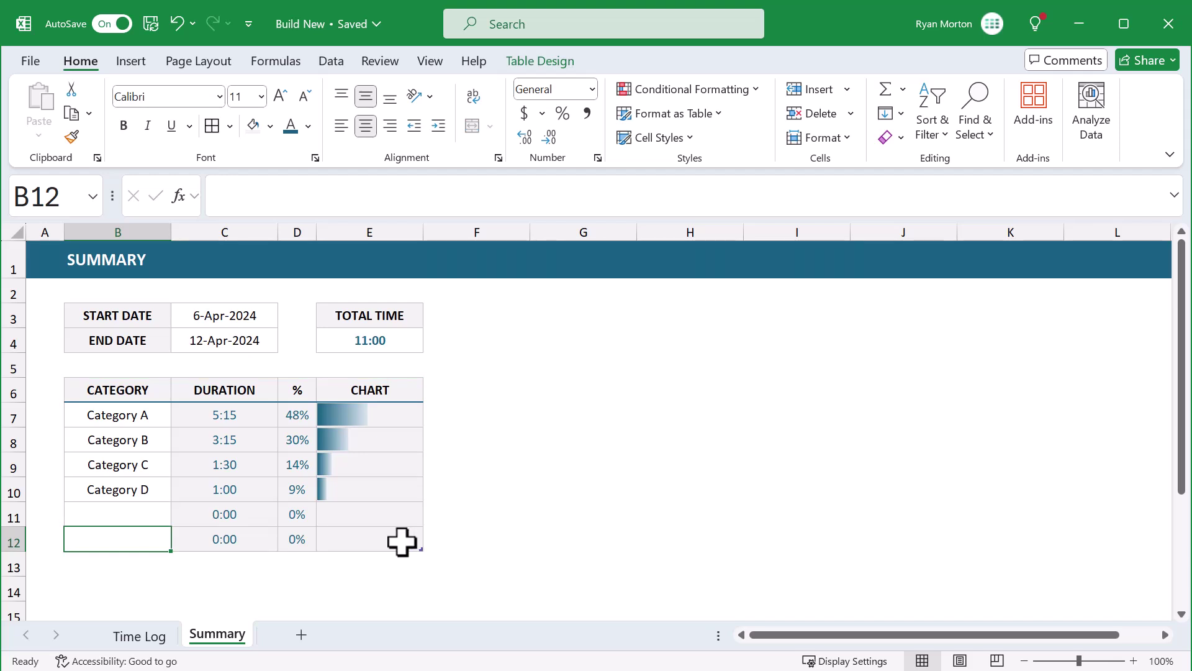
left_click(128, 511)
type("Cat")
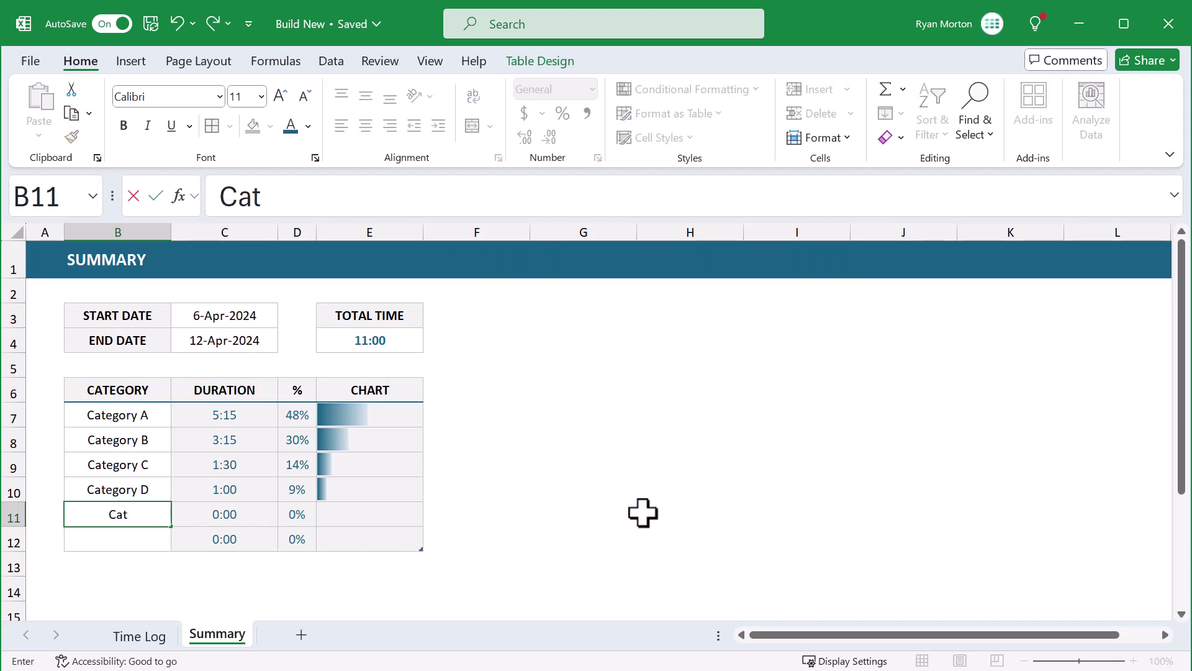
type("egory E")
key("Return")
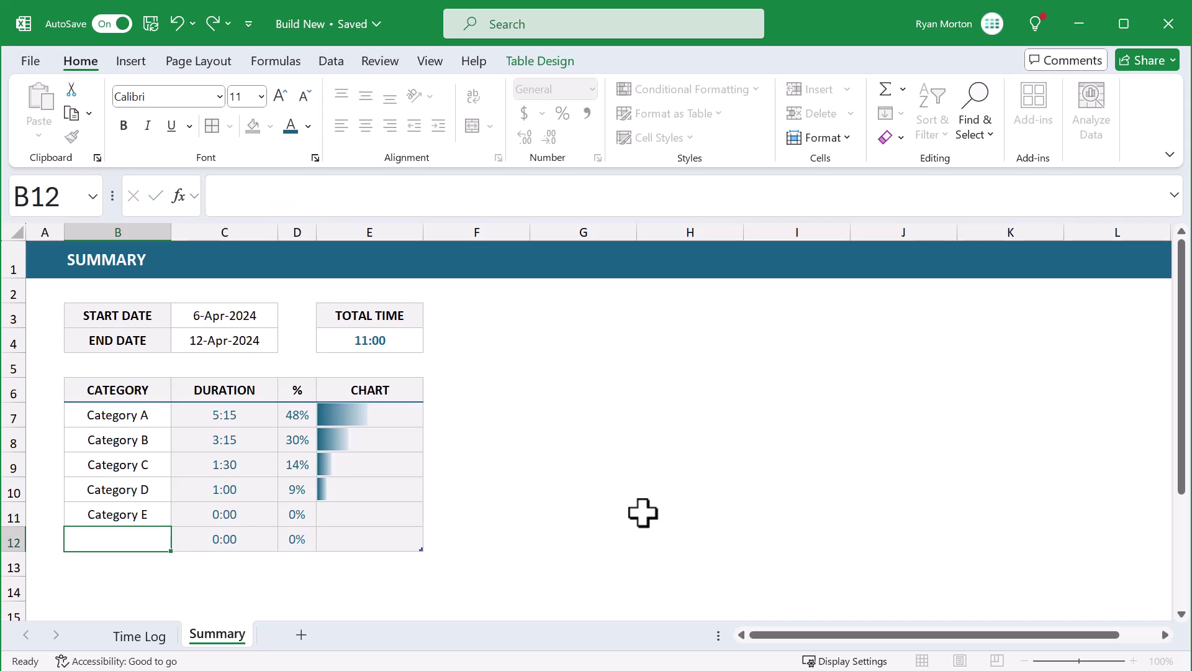
type("Category")
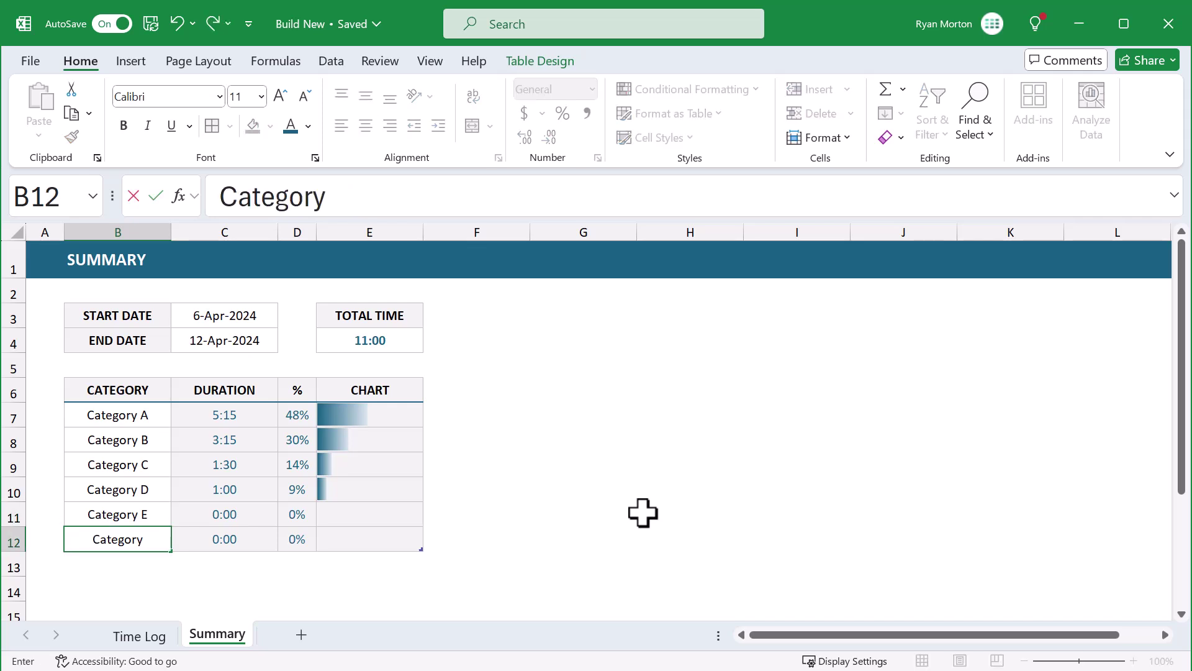
type(" F")
key("Return")
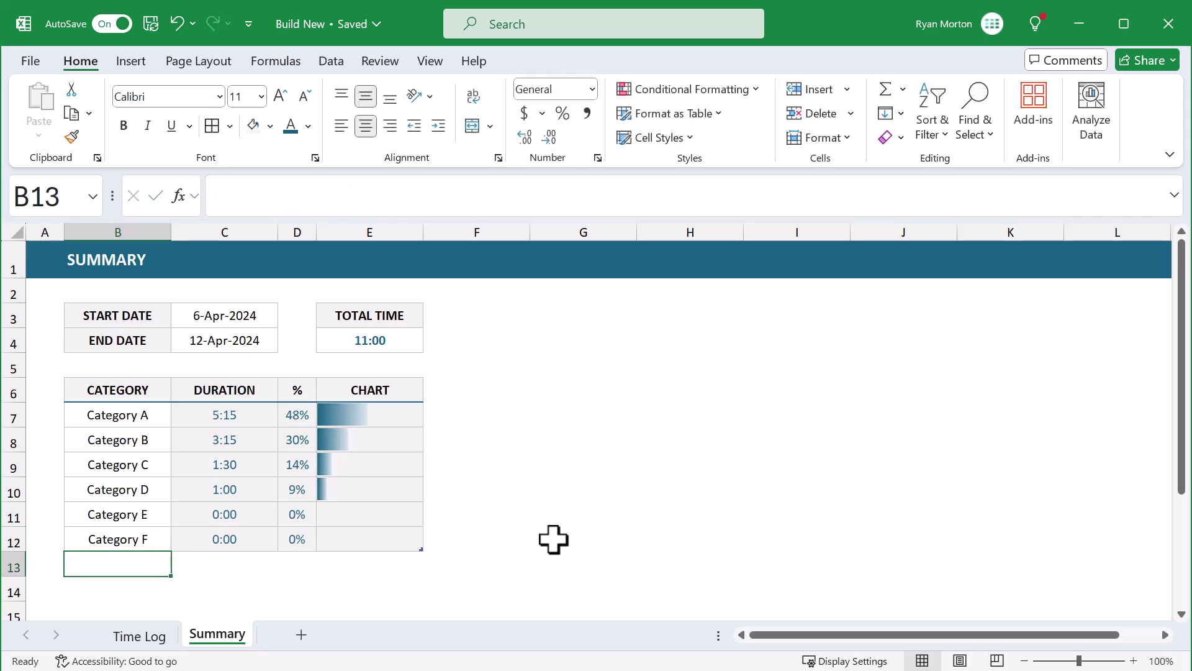